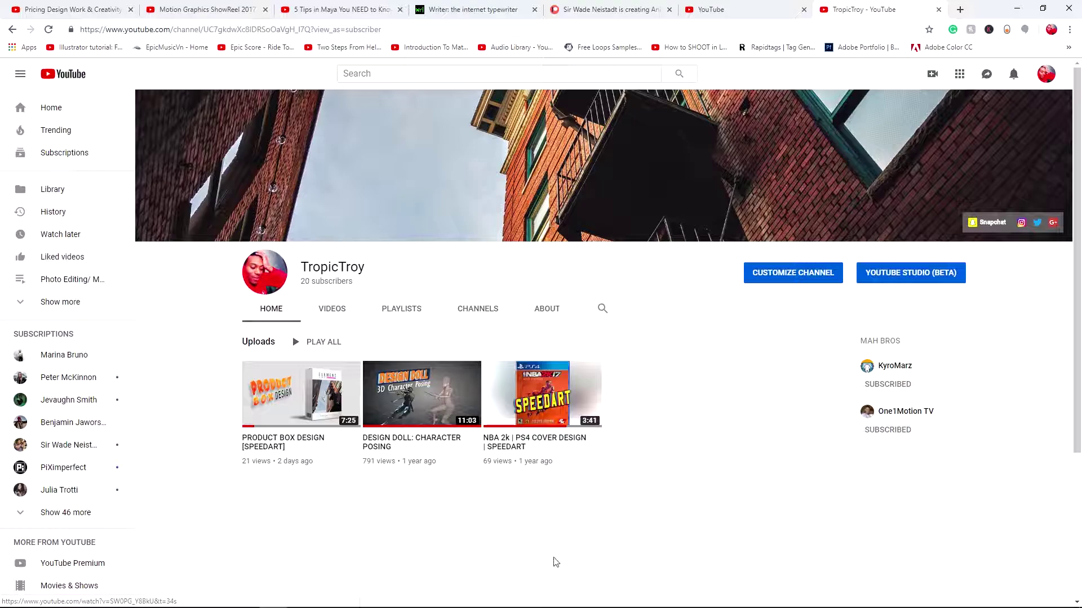
# Step: Switch from the YouTube channel page to Adobe Photoshop CC 2018
pyautogui.moveTo(411, 604)
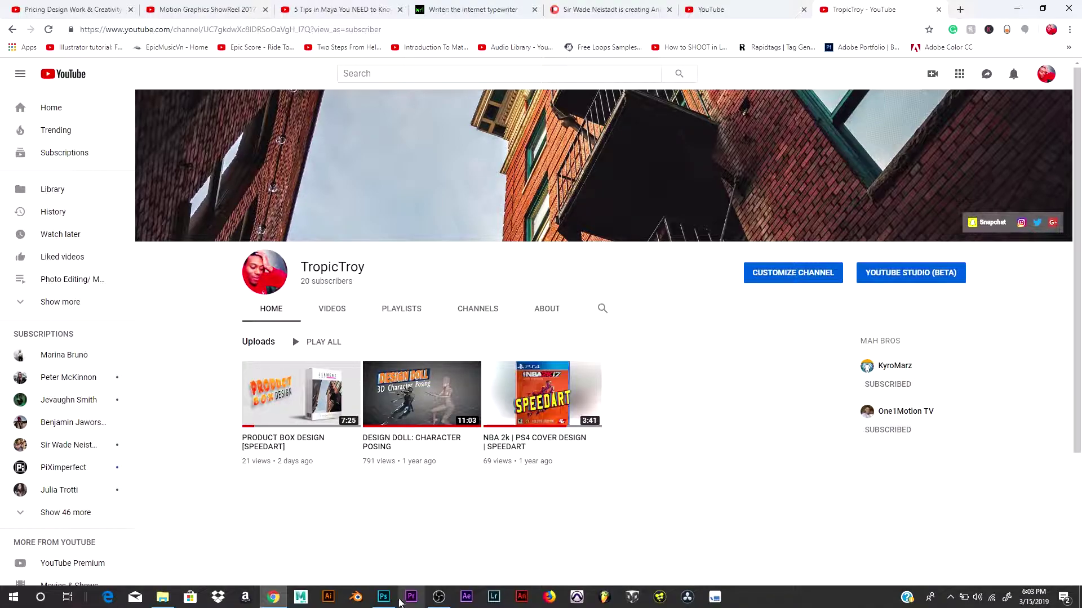
pyautogui.moveTo(377, 602)
pyautogui.click(386, 534)
pyautogui.moveTo(392, 606)
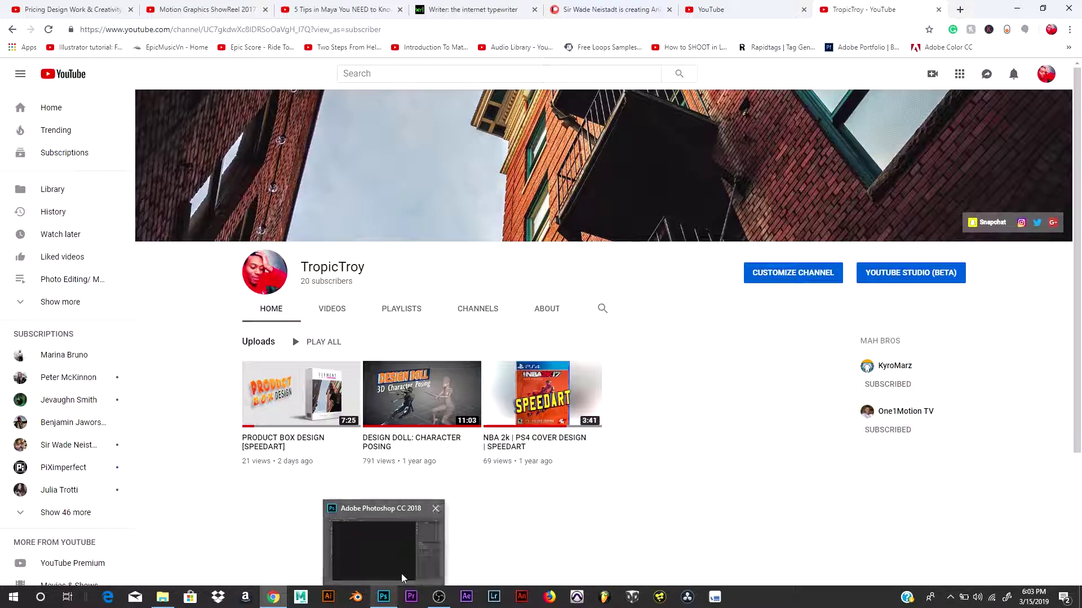
pyautogui.moveTo(404, 557)
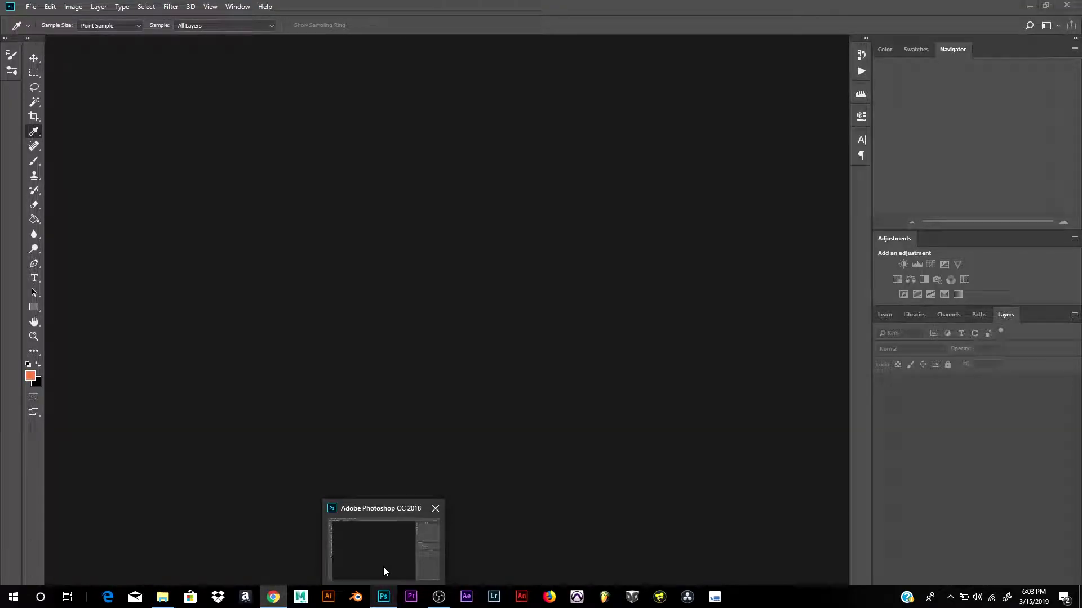
pyautogui.click(387, 519)
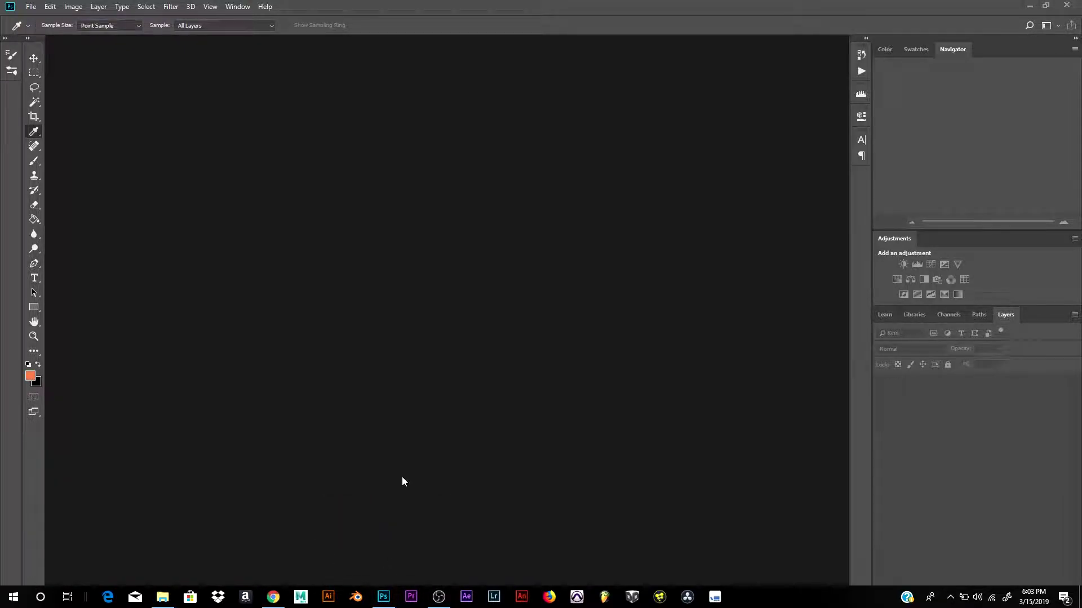
# Step: Create a 960 x 1357 px document named Front from the saved preset "drum kit (product box) front"
pyautogui.click(31, 7)
pyautogui.click(43, 22)
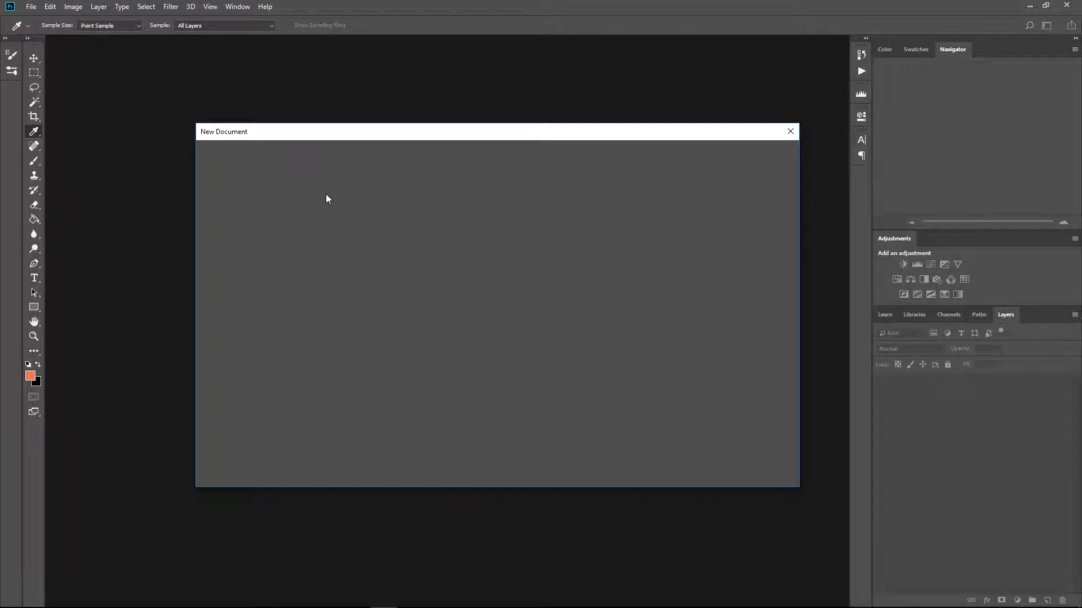
pyautogui.moveTo(344, 132)
pyautogui.mouseDown()
pyautogui.moveTo(367, 128)
pyautogui.moveTo(356, 134)
pyautogui.mouseUp()
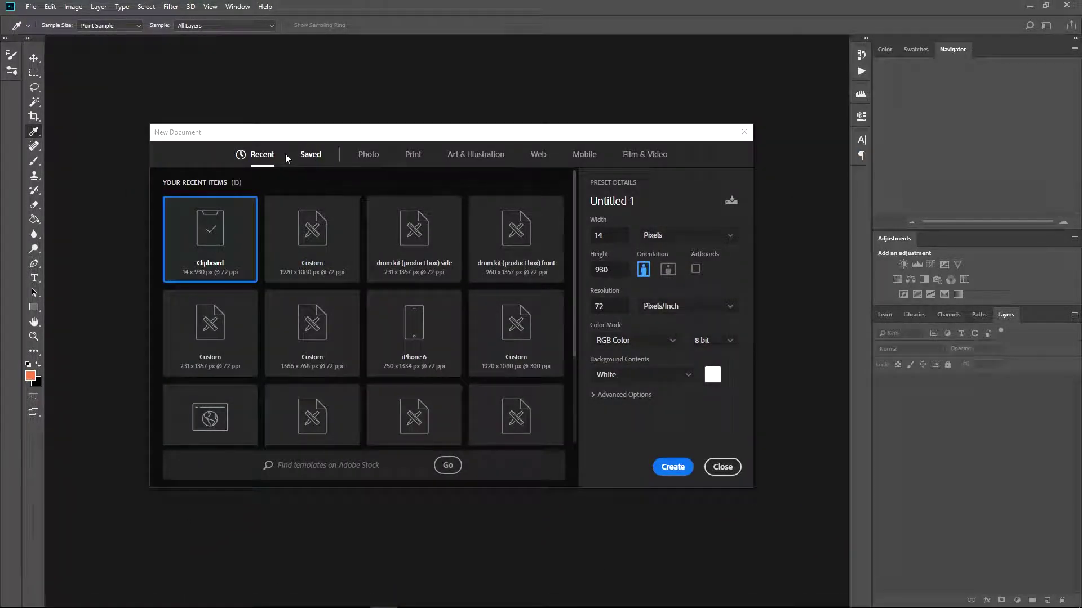
pyautogui.click(320, 155)
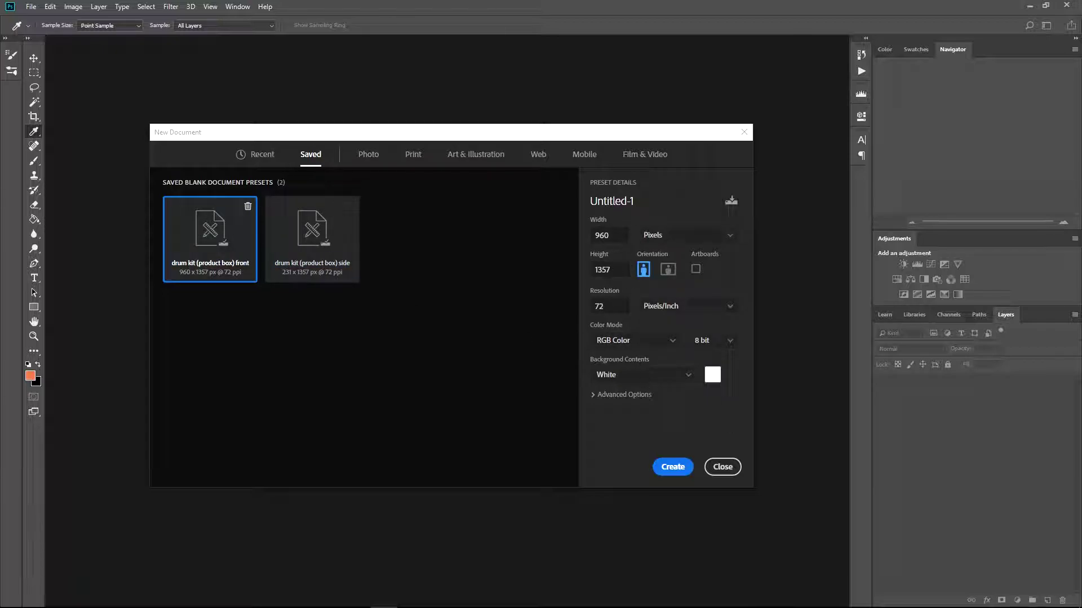
pyautogui.click(614, 201)
pyautogui.write('Fr')
pyautogui.click(686, 467)
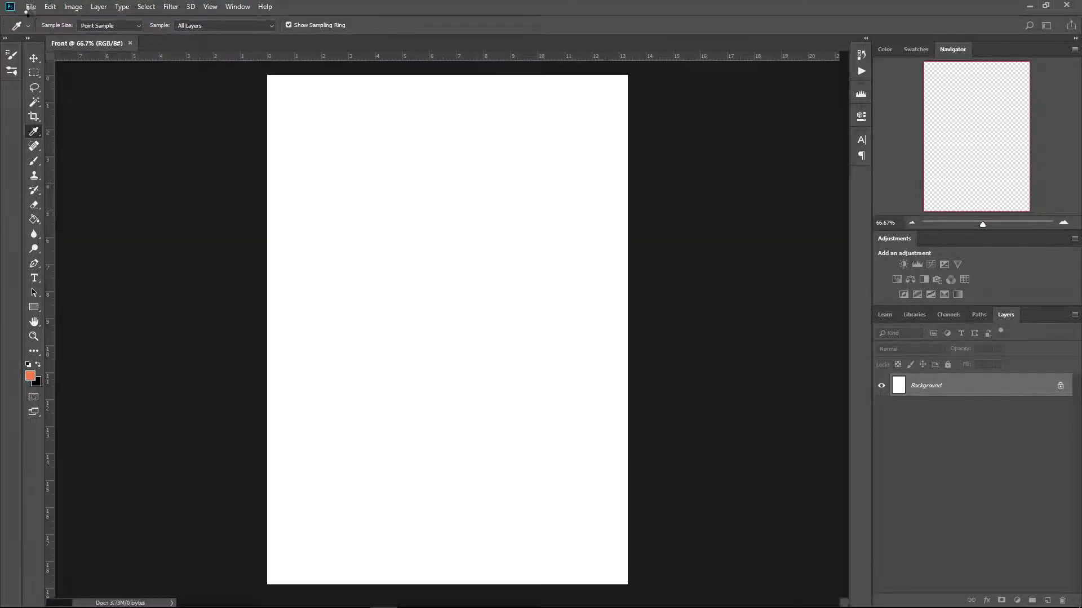
# Step: Create a 231 x 1357 px document named Side from the saved preset "drum kit (product box) side"
pyautogui.click(33, 7)
pyautogui.click(37, 20)
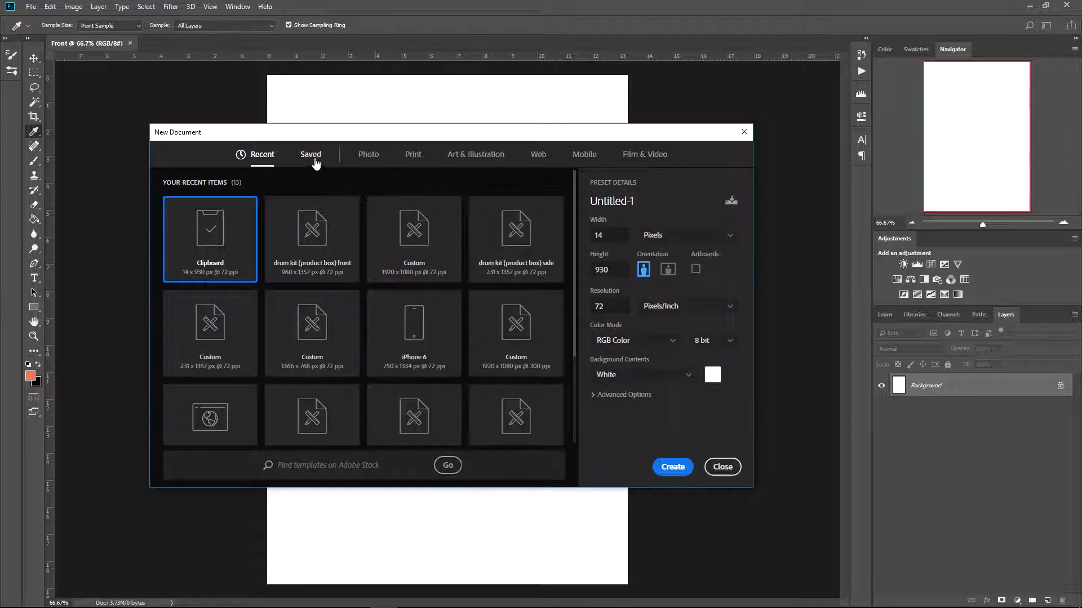
pyautogui.click(313, 156)
pyautogui.click(335, 233)
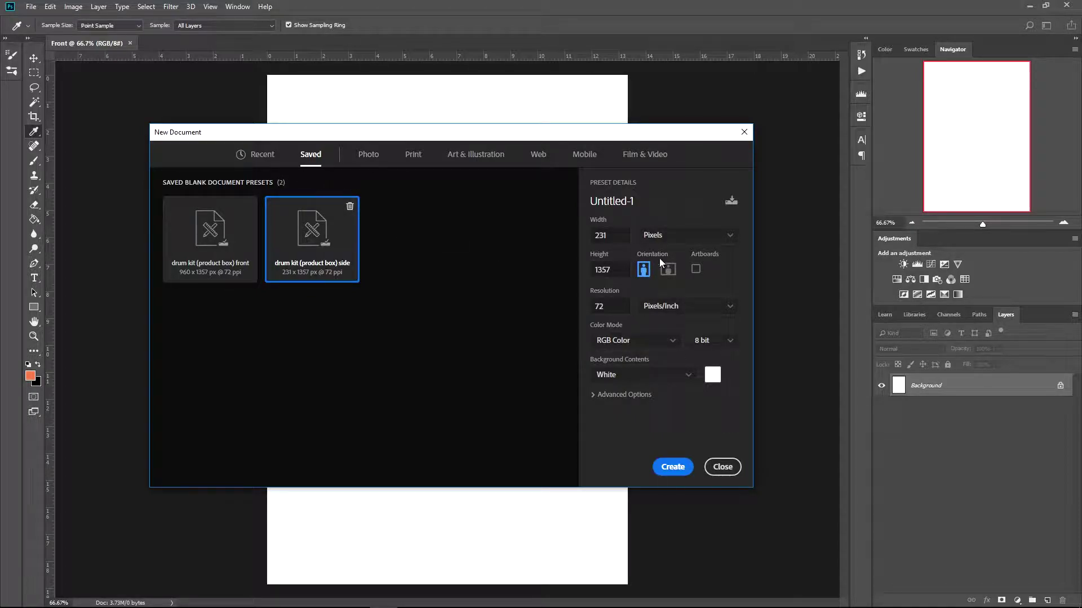
pyautogui.click(643, 196)
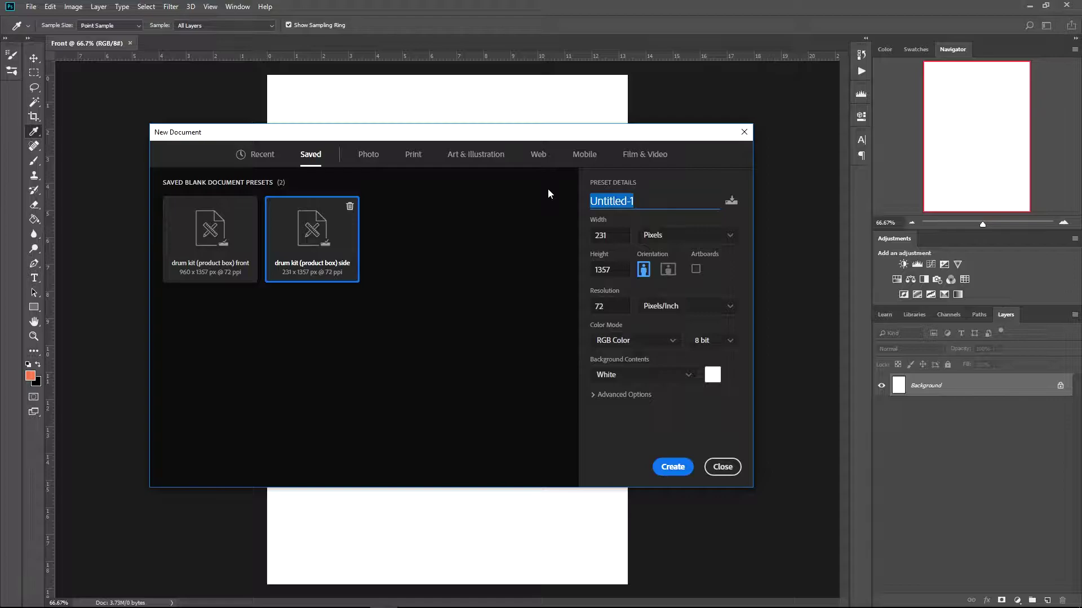
pyautogui.write('Side')
pyautogui.click(676, 468)
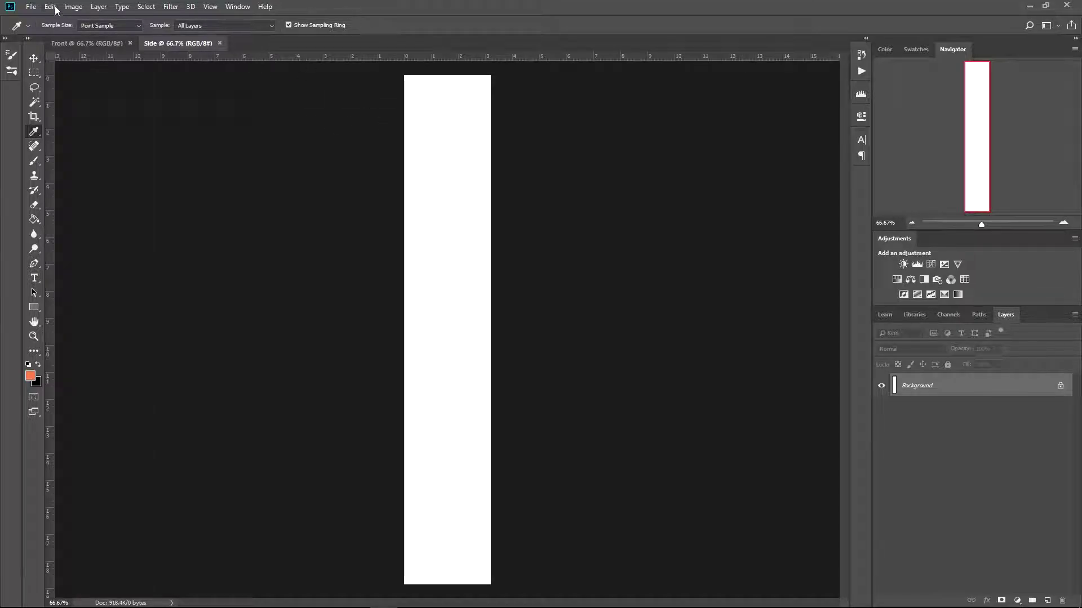
# Step: Create a 1920 x 1080 px document at 72 ppi from the recent custom preset and unlock its background layer
pyautogui.click(33, 7)
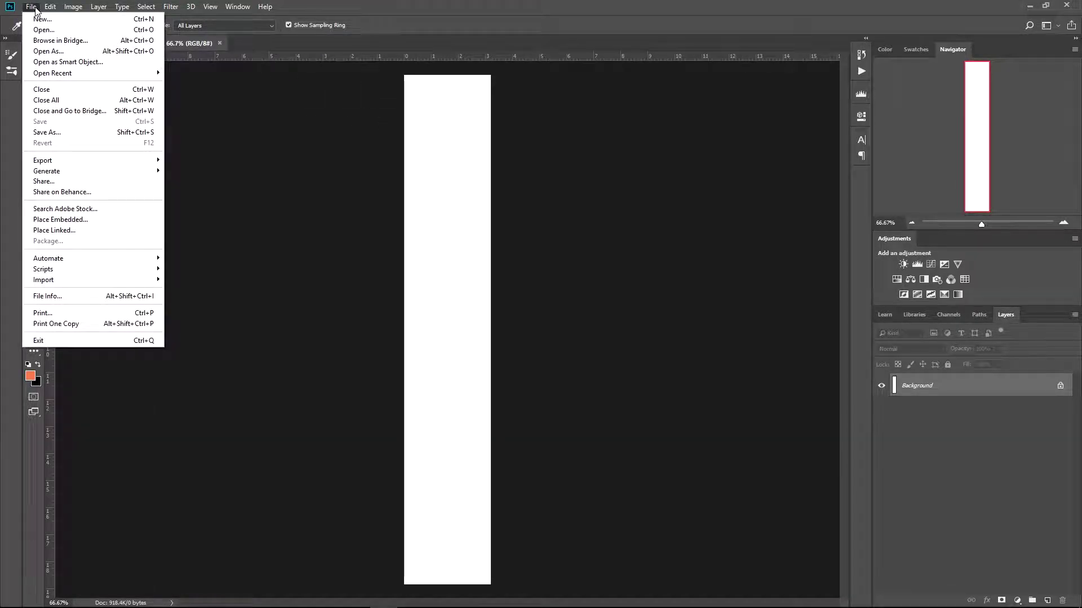
pyautogui.click(39, 19)
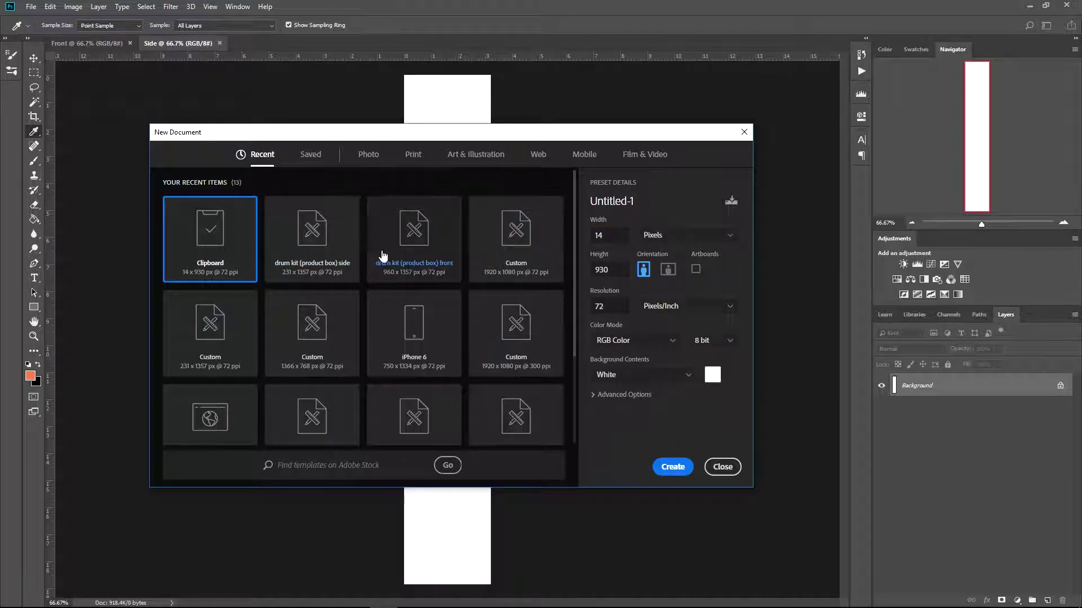
pyautogui.click(507, 251)
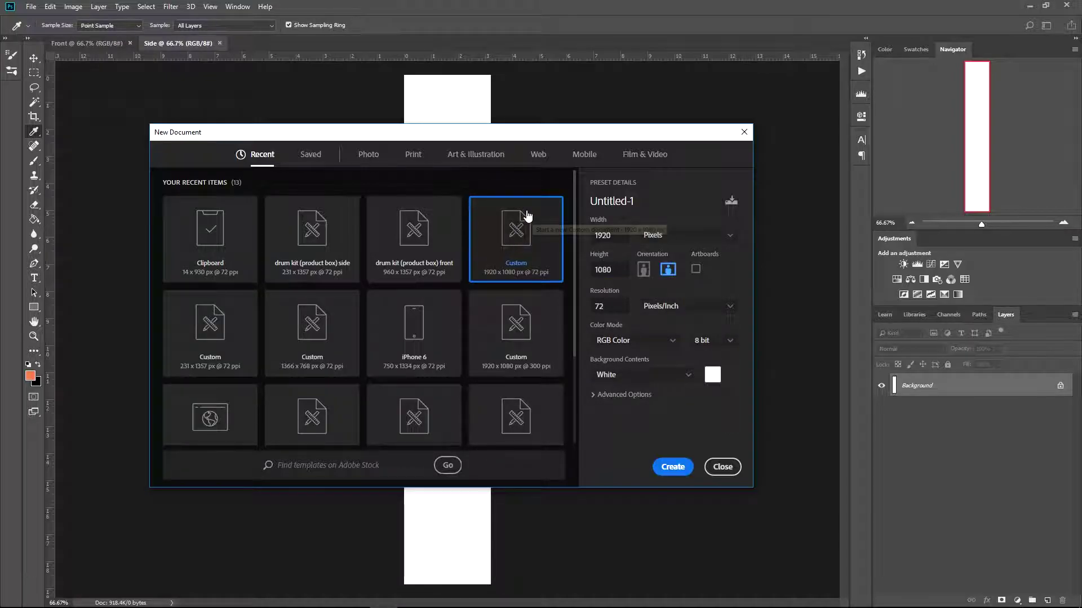
pyautogui.click(673, 467)
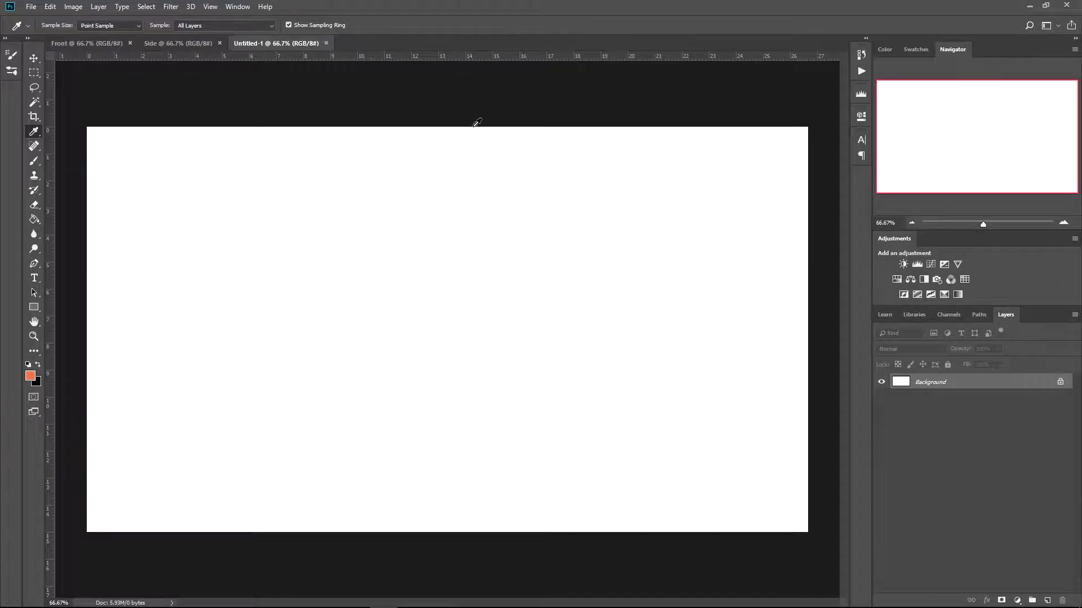
pyautogui.click(1059, 382)
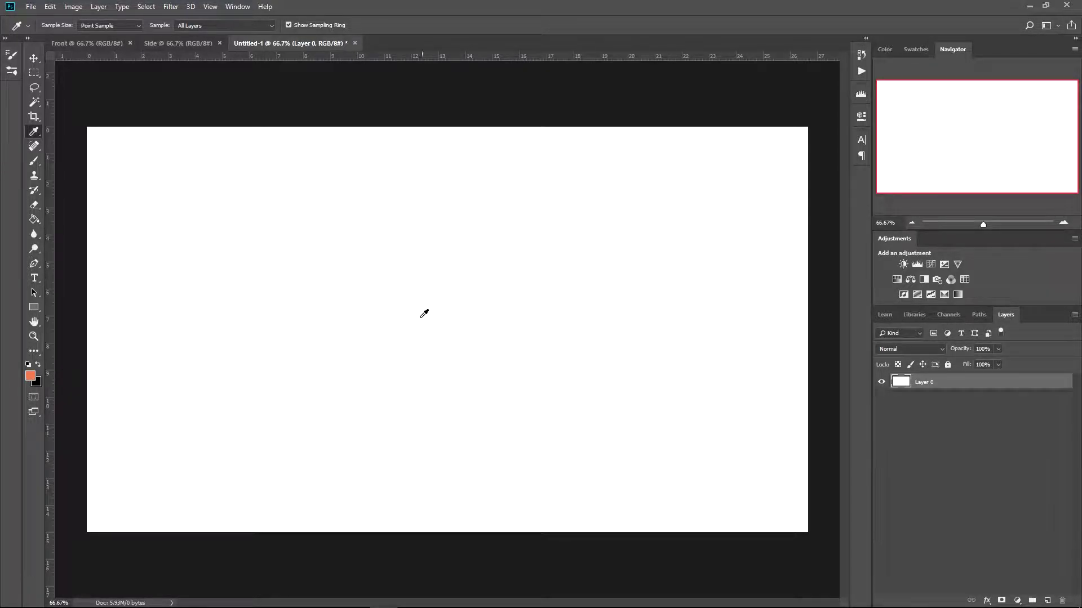
# Step: Set the foreground color to a light grey and add a Solid Color fill layer in b3b3b3
pyautogui.click(31, 375)
pyautogui.moveTo(690, 318)
pyautogui.mouseDown()
pyautogui.moveTo(657, 309)
pyautogui.moveTo(652, 293)
pyautogui.moveTo(682, 287)
pyautogui.moveTo(667, 277)
pyautogui.moveTo(651, 285)
pyautogui.moveTo(665, 295)
pyautogui.moveTo(667, 284)
pyautogui.mouseUp()
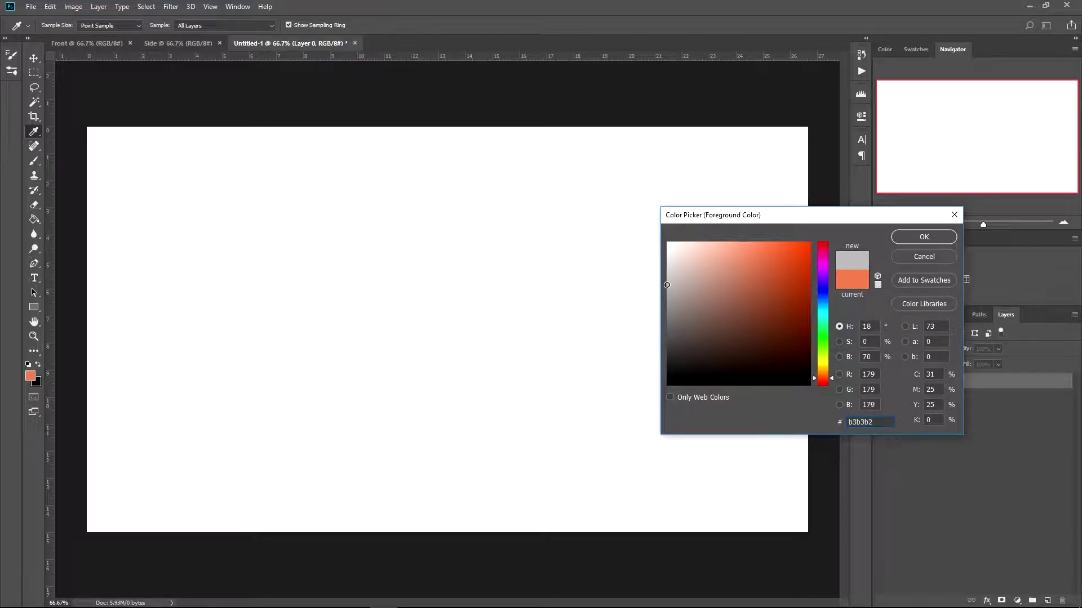
pyautogui.click(910, 235)
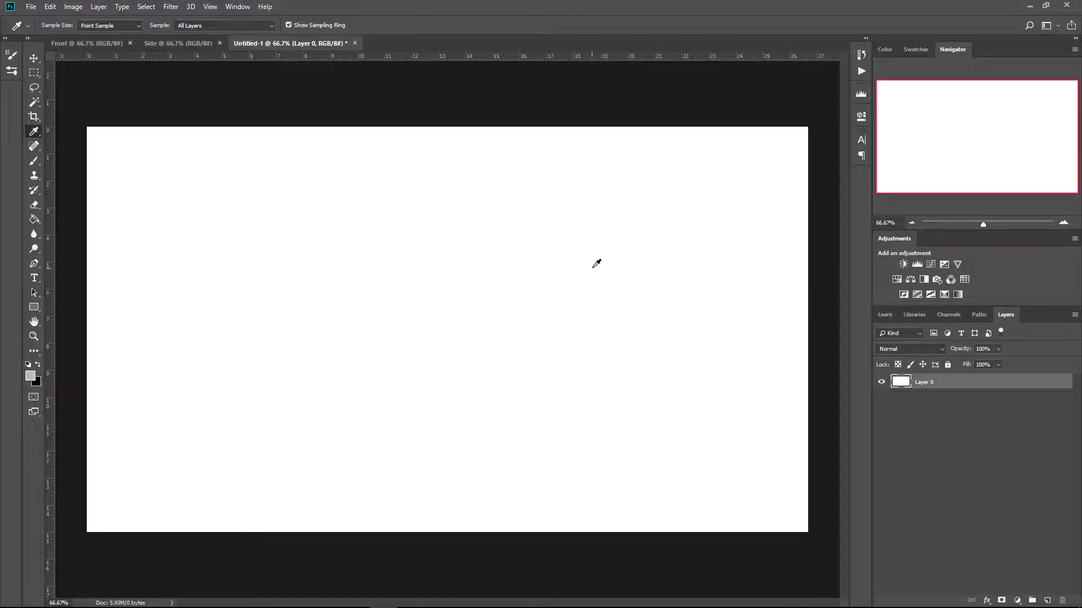
pyautogui.press('g')
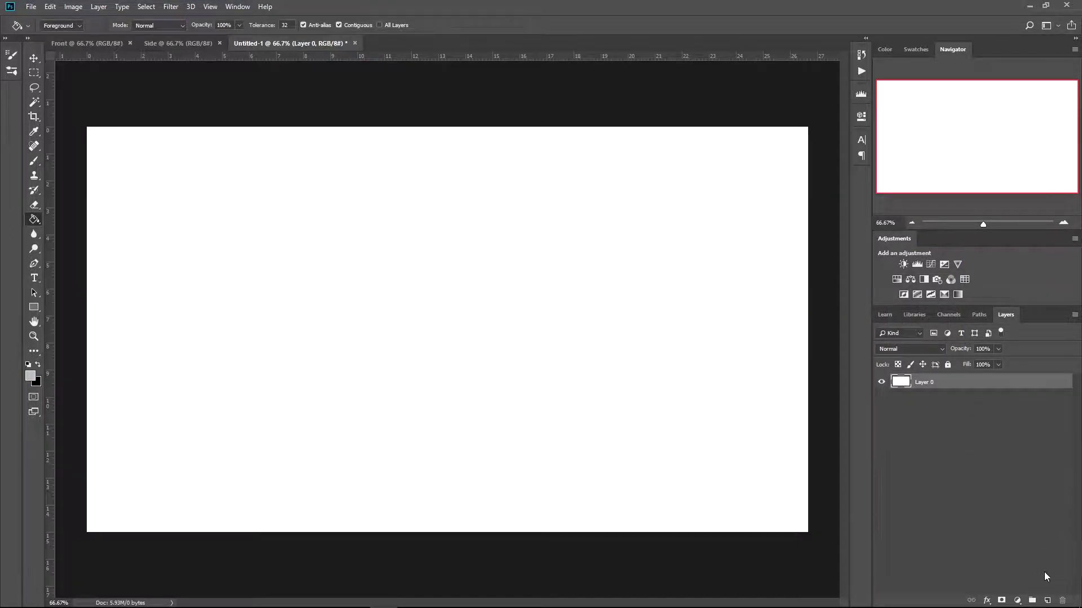
pyautogui.click(1017, 601)
pyautogui.click(1007, 403)
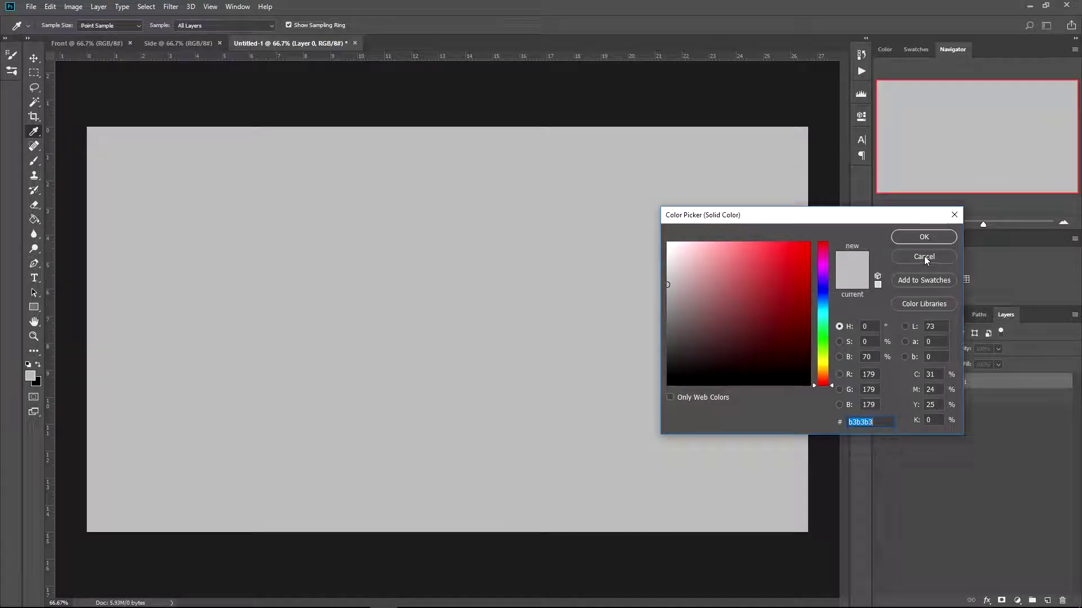
pyautogui.click(924, 237)
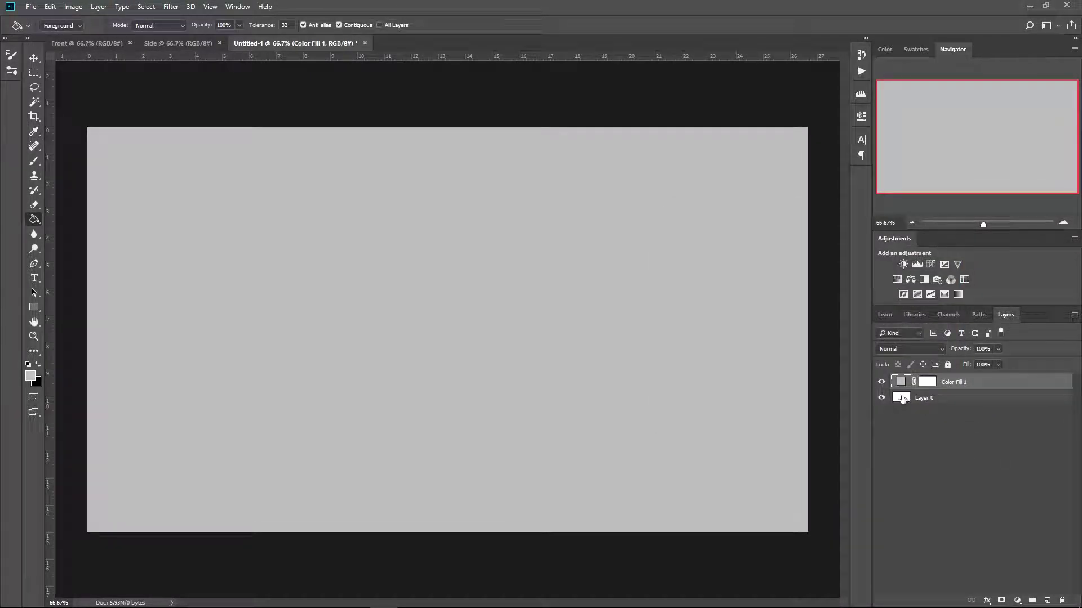
# Step: Delete the white layer beneath the grey color fill and lock the fill layer
pyautogui.click(967, 400)
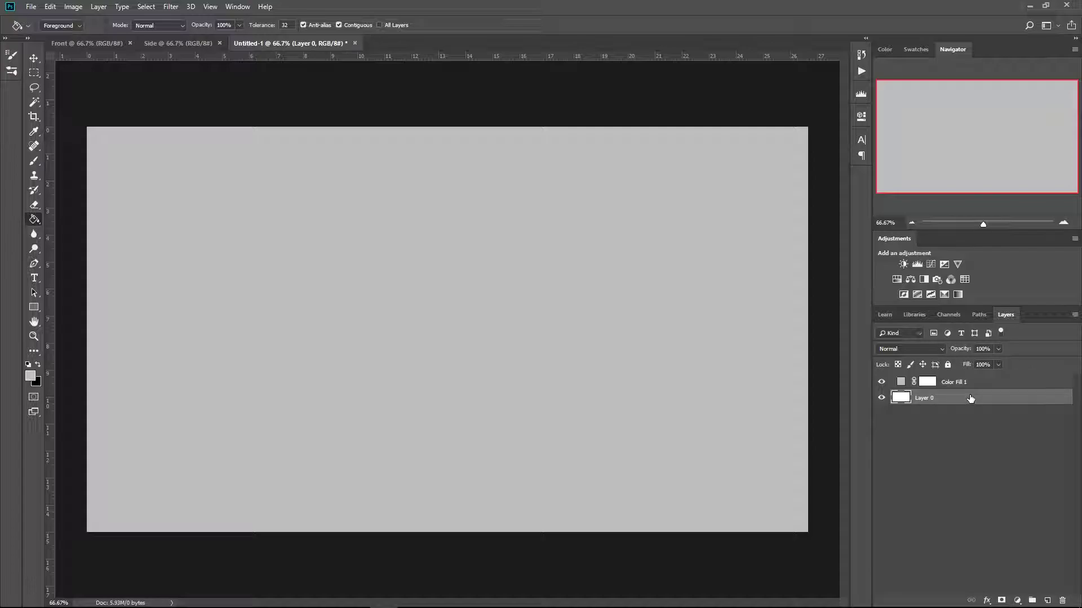
pyautogui.press('Delete')
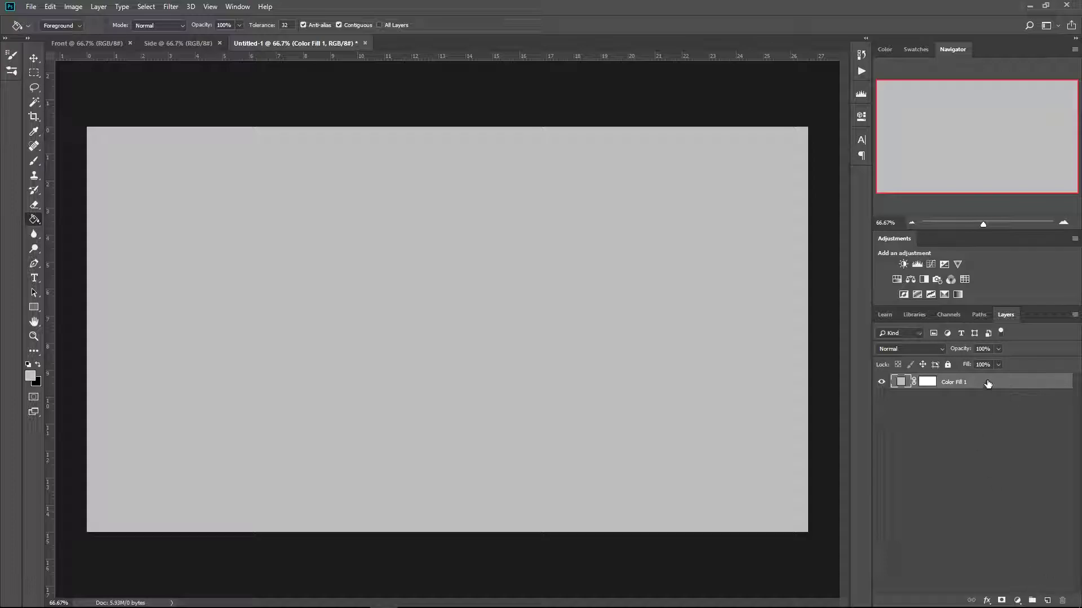
pyautogui.click(948, 365)
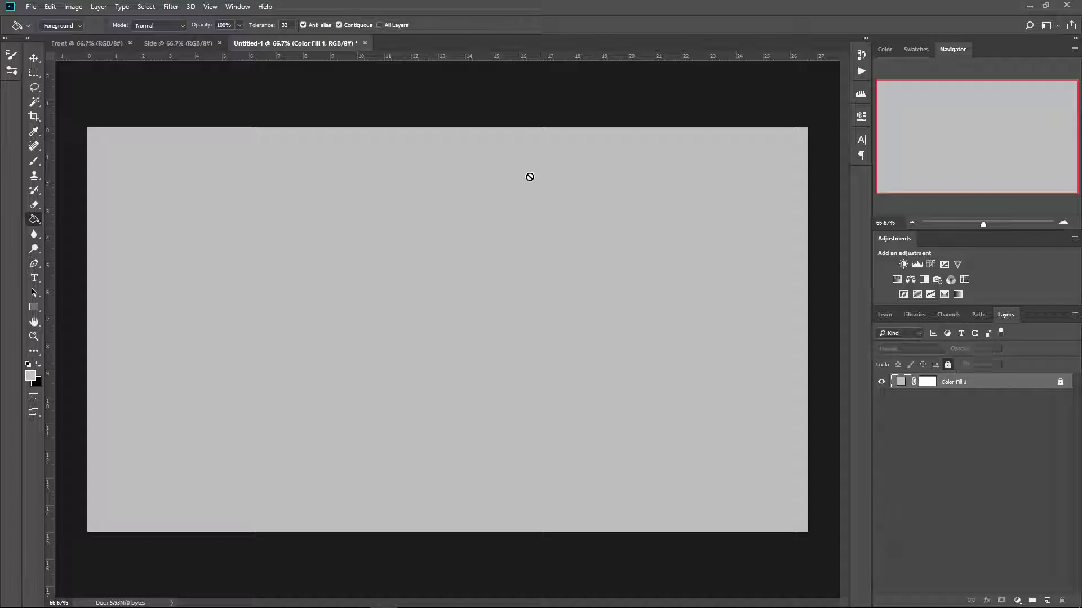
# Step: Unlock the background layer of the Side document and copy it into the Untitled-1 document
pyautogui.click(198, 45)
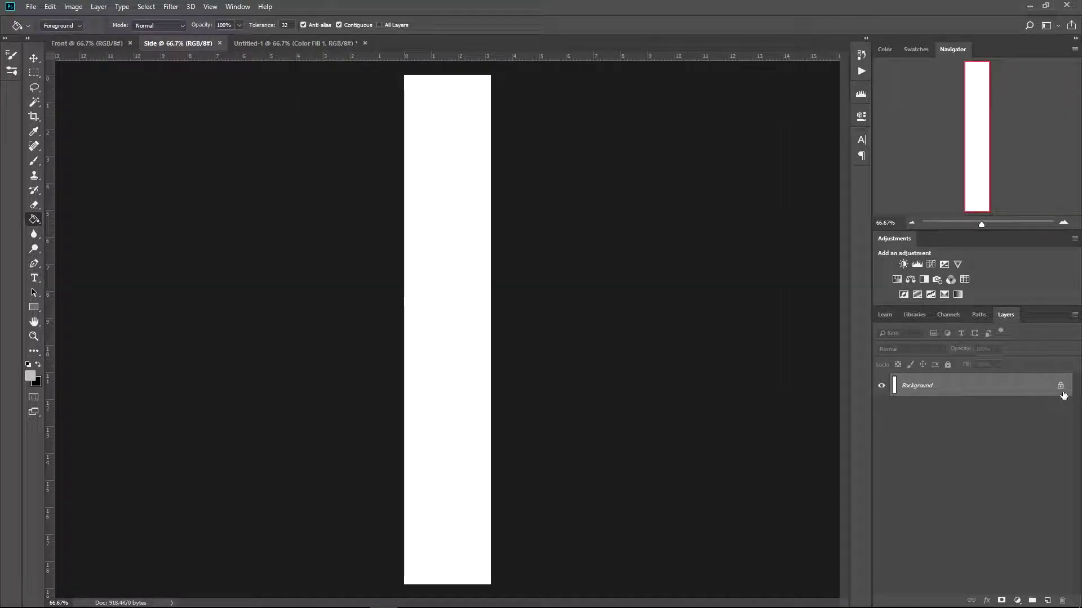
pyautogui.click(1062, 388)
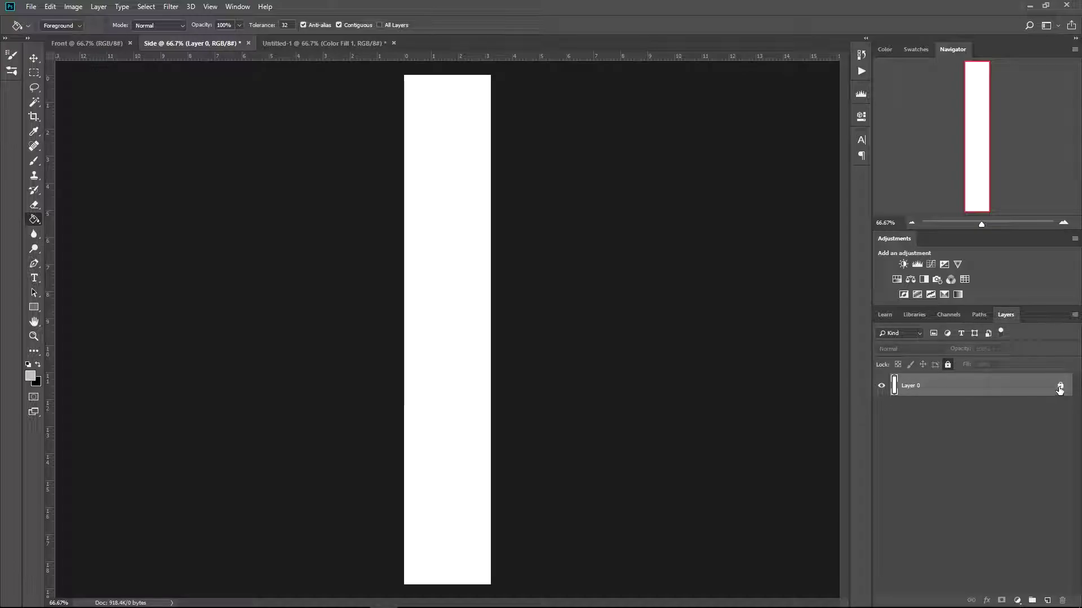
pyautogui.press('v')
pyautogui.moveTo(466, 329); pyautogui.dragTo(389, 309)
pyautogui.moveTo(392, 370); pyautogui.dragTo(392, 395)
# Step: Scale the side panel to about 71% with Free Transform and place it just right of the canvas center
pyautogui.hotkey('ctrl', 't')
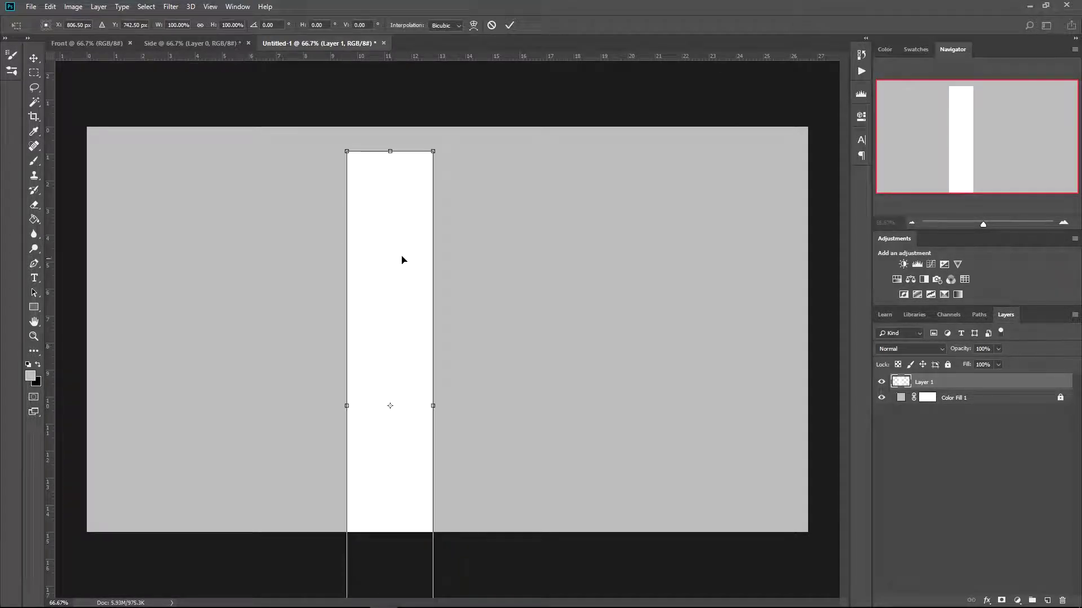
pyautogui.moveTo(413, 286); pyautogui.dragTo(370, 224)
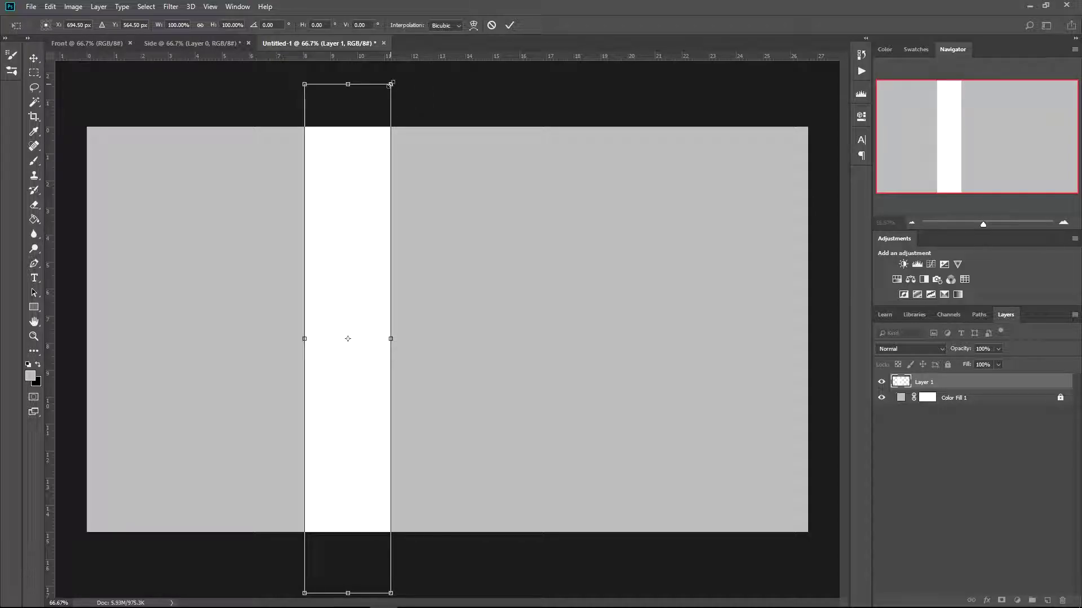
pyautogui.moveTo(389, 88); pyautogui.dragTo(371, 157)
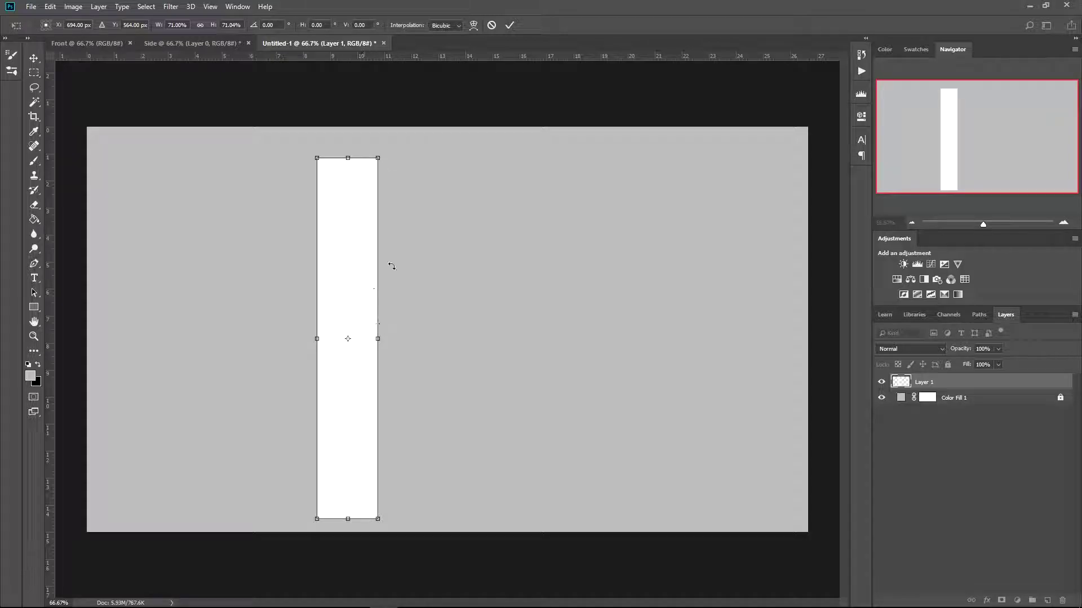
pyautogui.moveTo(357, 273); pyautogui.dragTo(457, 270)
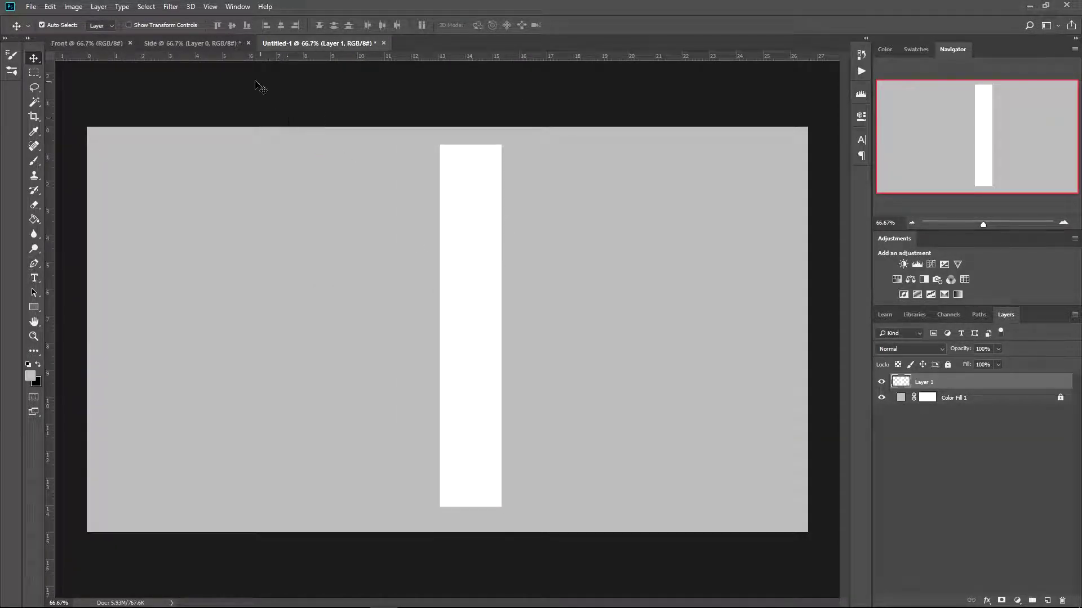
# Step: Unlock the background layer of the Front document and copy it into the Untitled-1 document
pyautogui.click(103, 43)
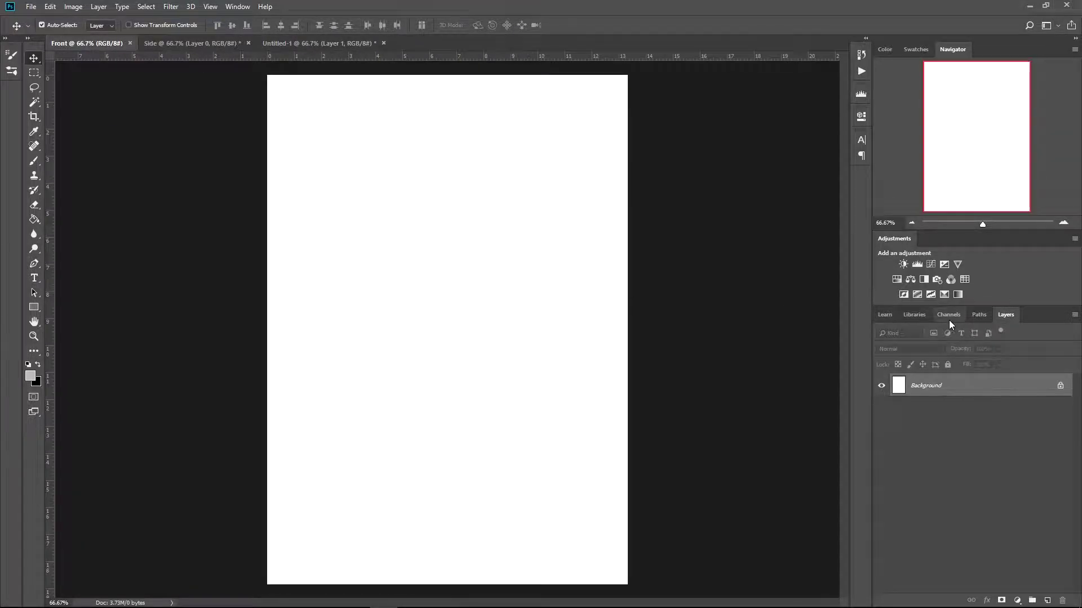
pyautogui.click(1060, 388)
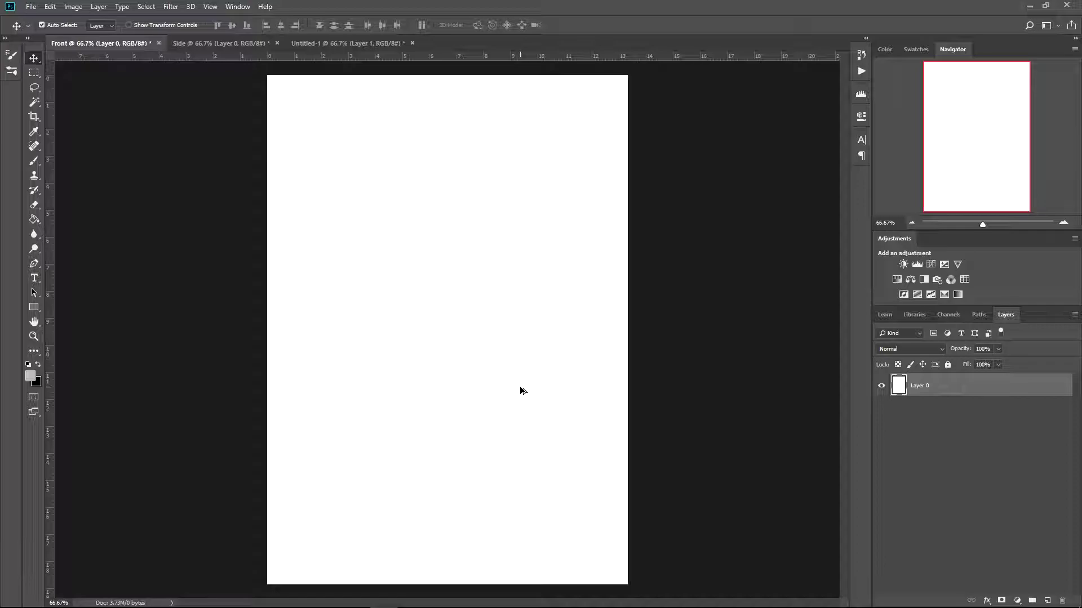
pyautogui.moveTo(507, 390); pyautogui.dragTo(394, 278)
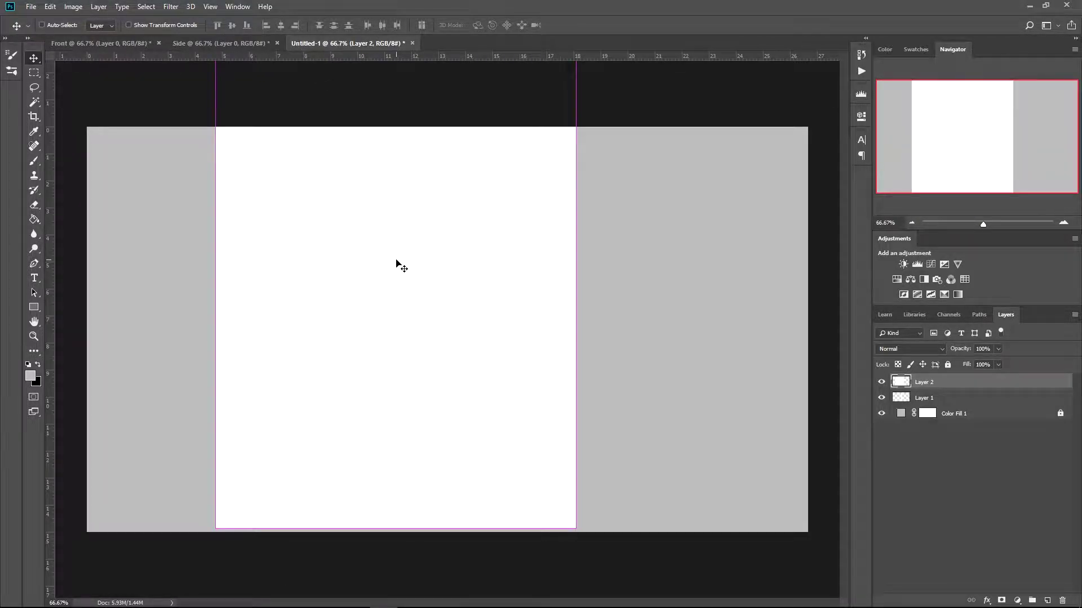
pyautogui.hotkey('ctrl', 't')
pyautogui.moveTo(533, 191); pyautogui.dragTo(522, 245)
pyautogui.moveTo(567, 91); pyautogui.dragTo(626, 186)
pyautogui.hotkey('ctrl', 'z')
pyautogui.moveTo(528, 206); pyautogui.dragTo(464, 285)
pyautogui.moveTo(426, 325); pyautogui.dragTo(629, 212)
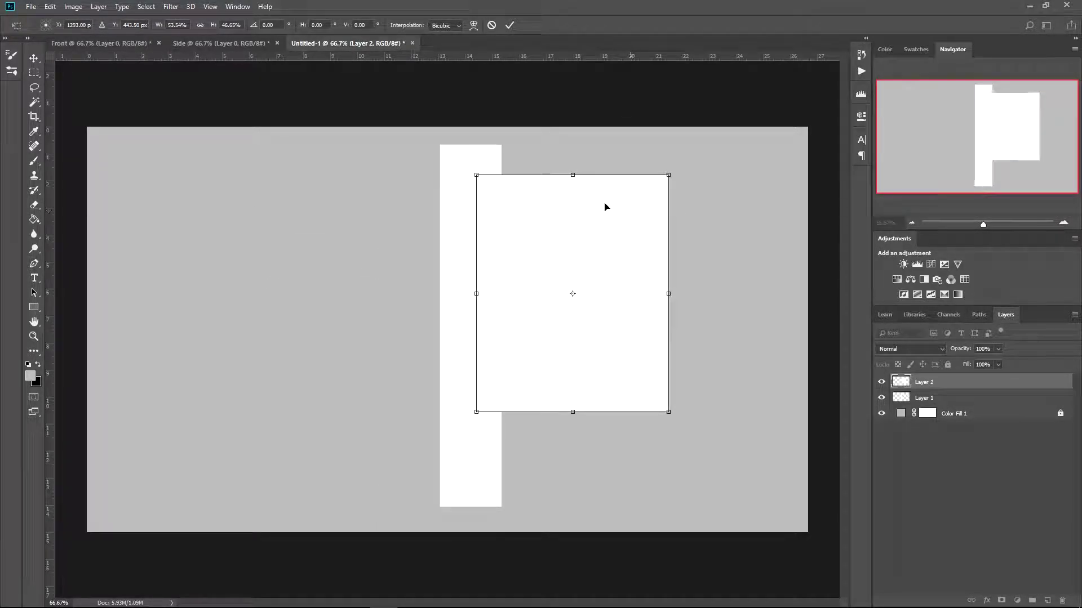
pyautogui.click(491, 25)
pyautogui.click(505, 237)
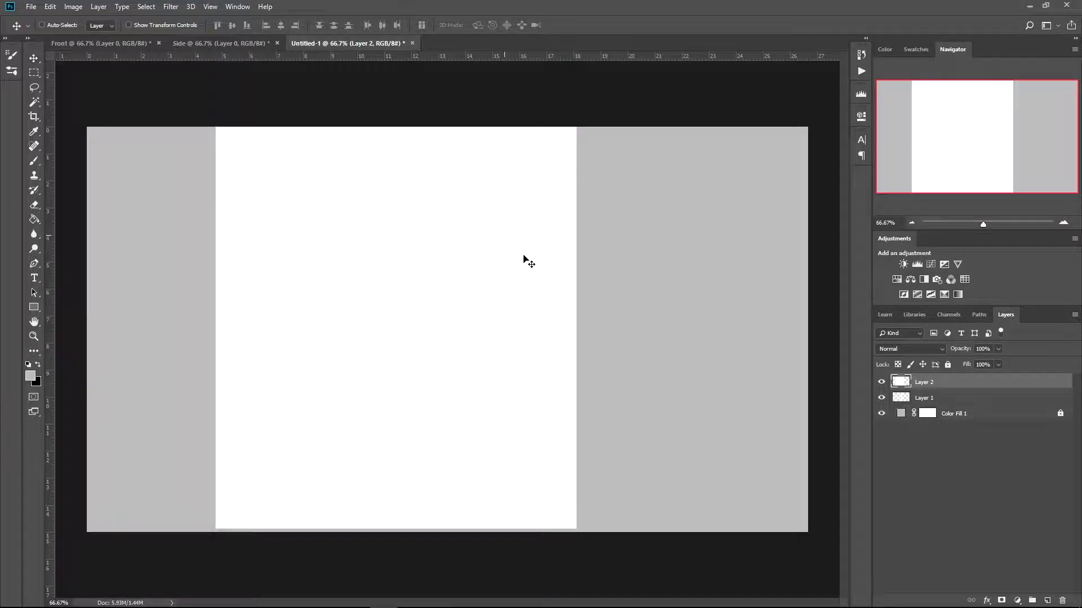
# Step: Scale the front panel down to roughly half its size with Free Transform and place it beside the side panel
pyautogui.hotkey('ctrl', 't')
pyautogui.moveTo(551, 101); pyautogui.dragTo(556, 223)
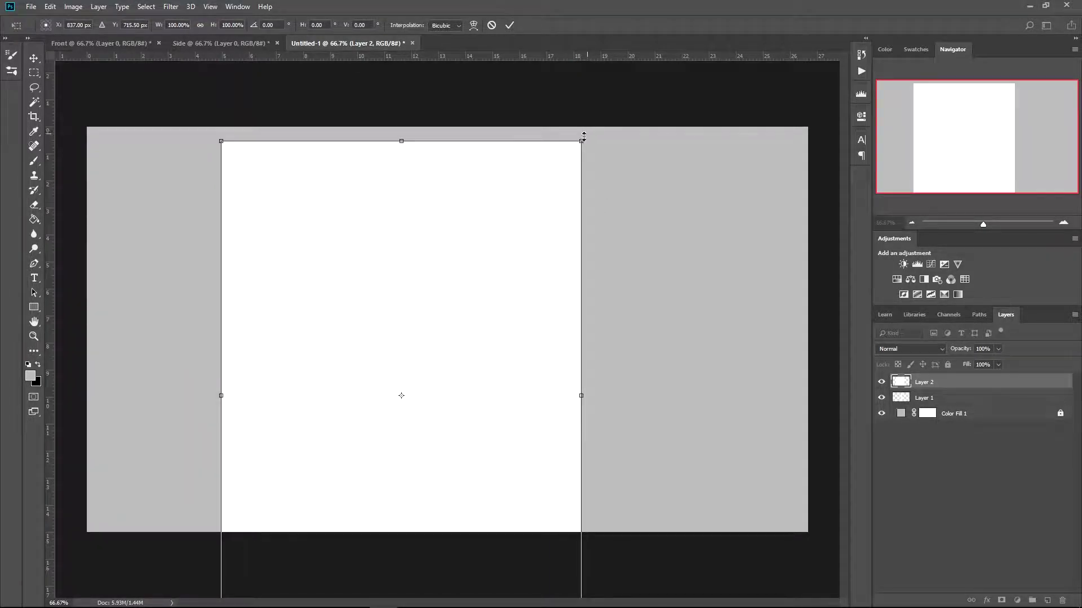
pyautogui.moveTo(579, 143); pyautogui.dragTo(479, 251)
pyautogui.click(510, 25)
pyautogui.moveTo(457, 329); pyautogui.dragTo(686, 241)
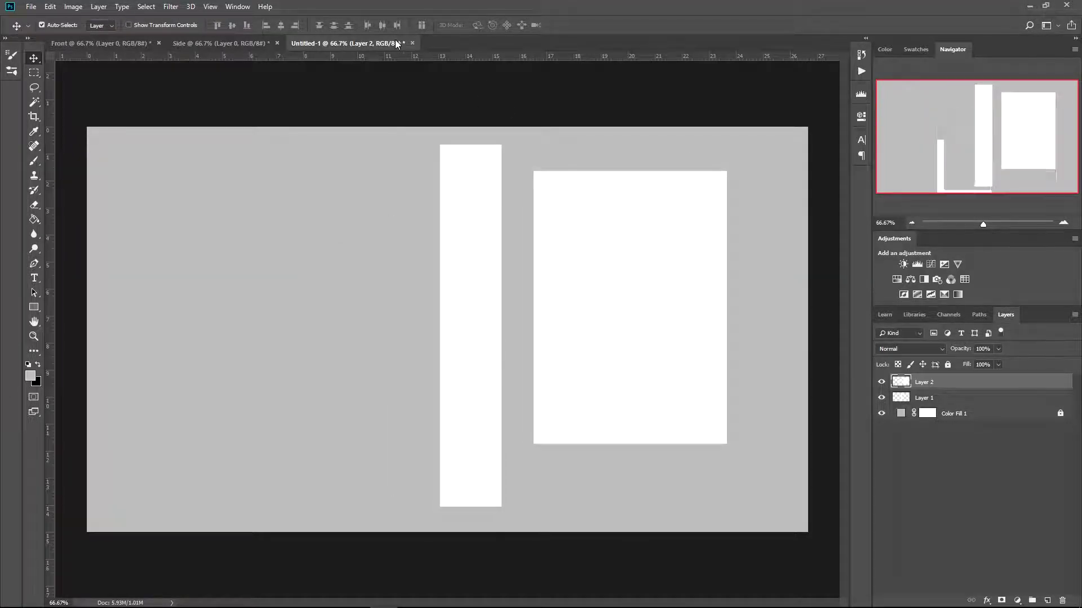
# Step: Close the Side and Front documents without saving their changes
pyautogui.click(276, 43)
pyautogui.click(527, 231)
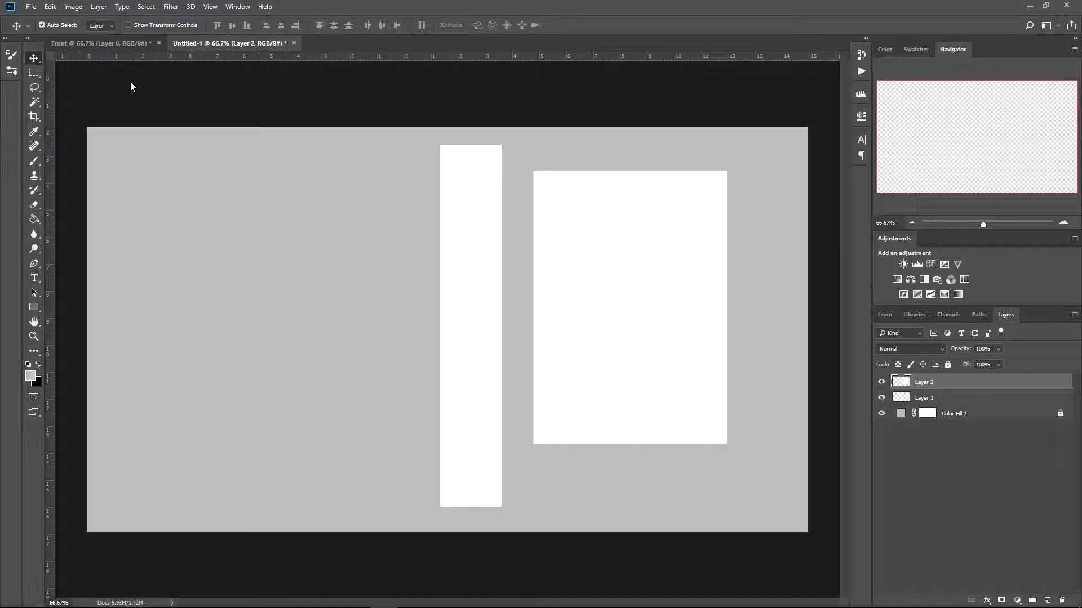
pyautogui.click(158, 44)
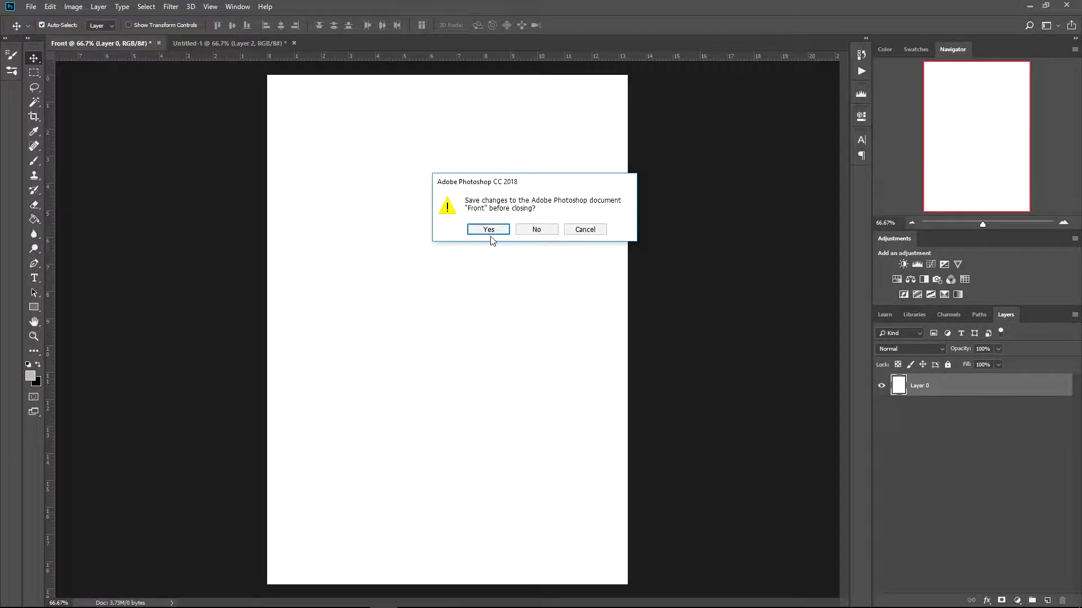
pyautogui.click(530, 229)
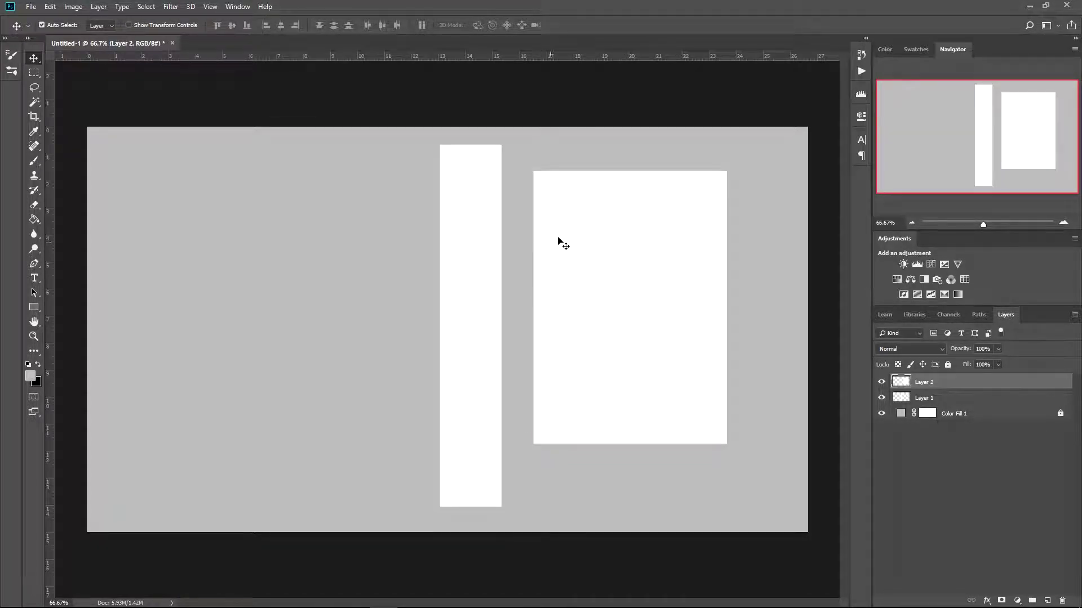
# Step: Move the side and front panels closer together and align their top edges
pyautogui.moveTo(469, 222)
pyautogui.mouseDown()
pyautogui.moveTo(491, 247)
pyautogui.moveTo(471, 222)
pyautogui.mouseUp()
pyautogui.moveTo(566, 231); pyautogui.dragTo(559, 221)
pyautogui.click(211, 7)
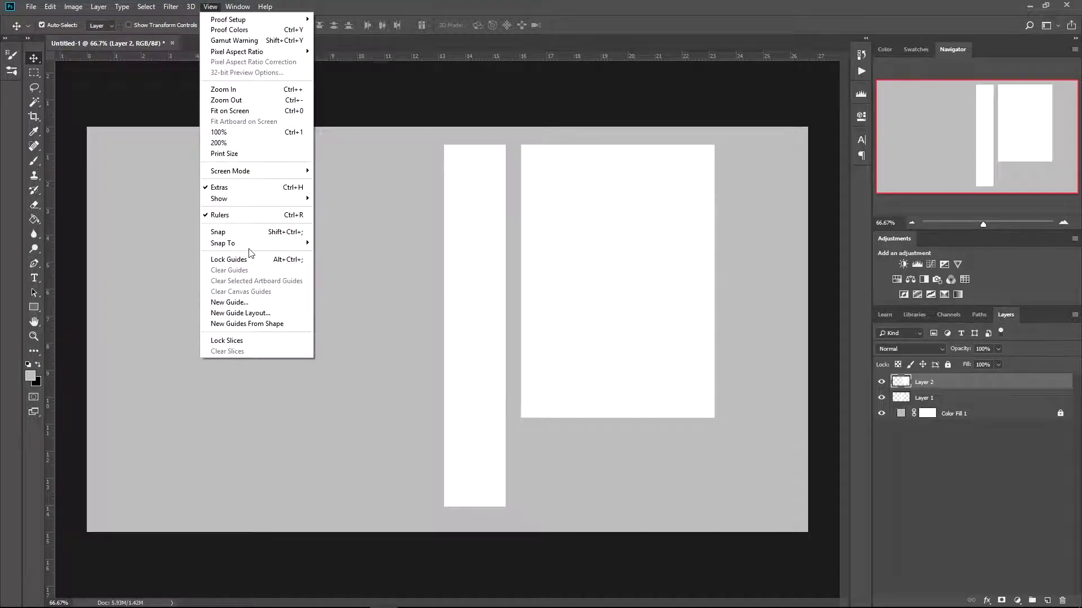
pyautogui.click(254, 233)
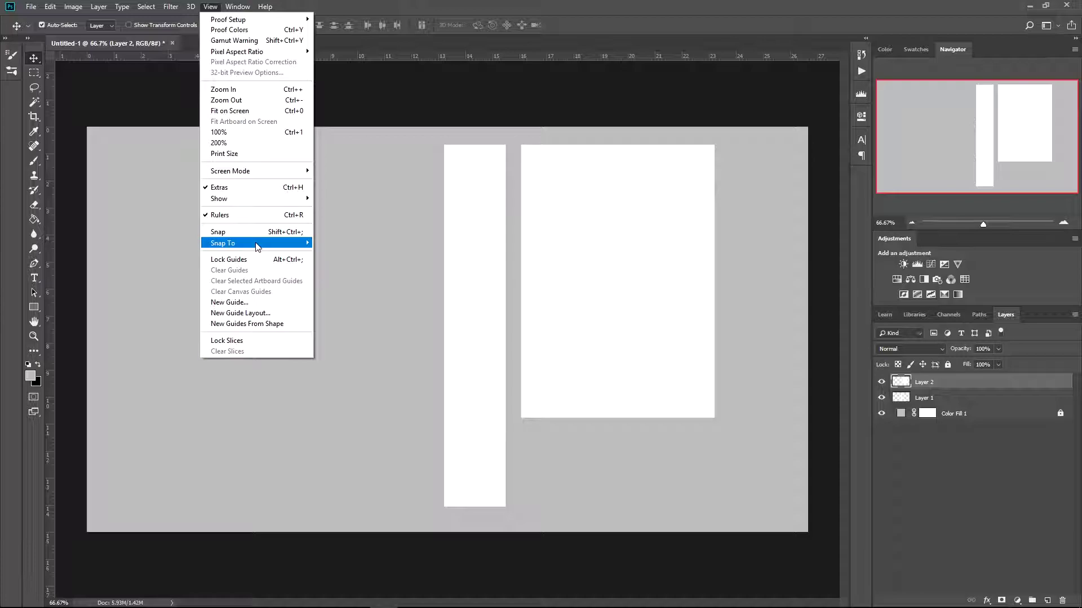
# Step: Scale the side panel to about 72% with Free Transform and move it up next to the front panel
pyautogui.click(497, 493)
pyautogui.hotkey('ctrl', 't')
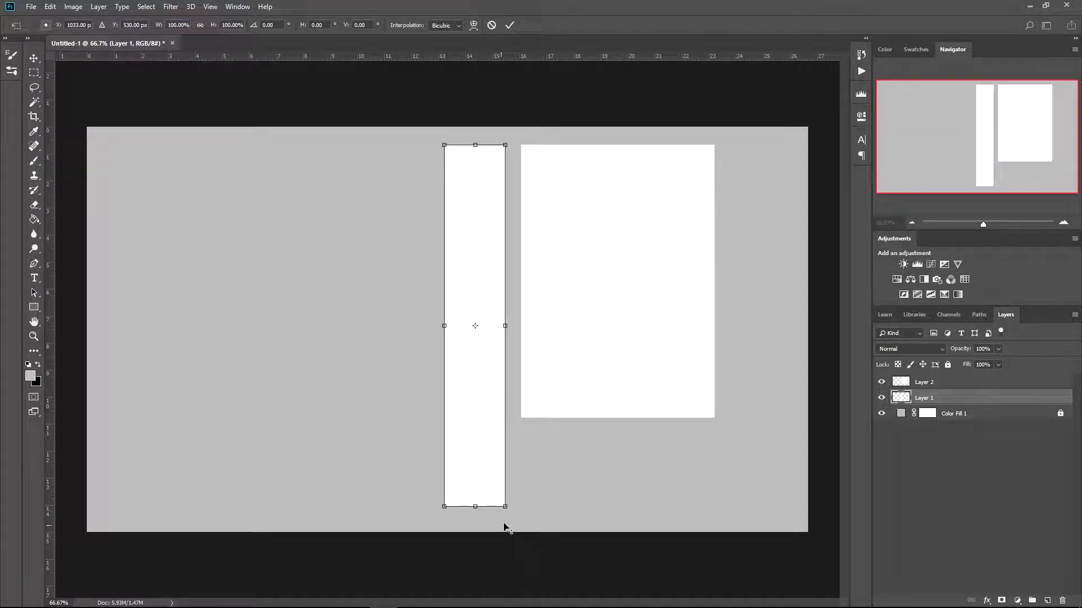
pyautogui.moveTo(505, 507); pyautogui.dragTo(492, 459)
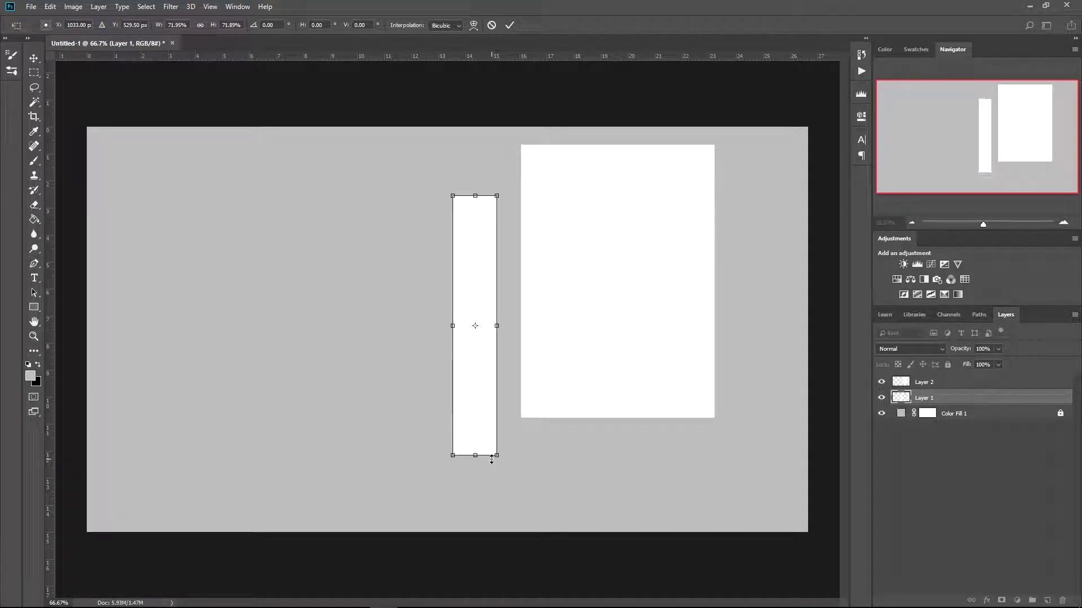
pyautogui.click(511, 25)
pyautogui.moveTo(485, 268); pyautogui.dragTo(491, 214)
# Step: Turn on snapping and snap the side panel's top edge level with the front panel's top edge
pyautogui.click(211, 10)
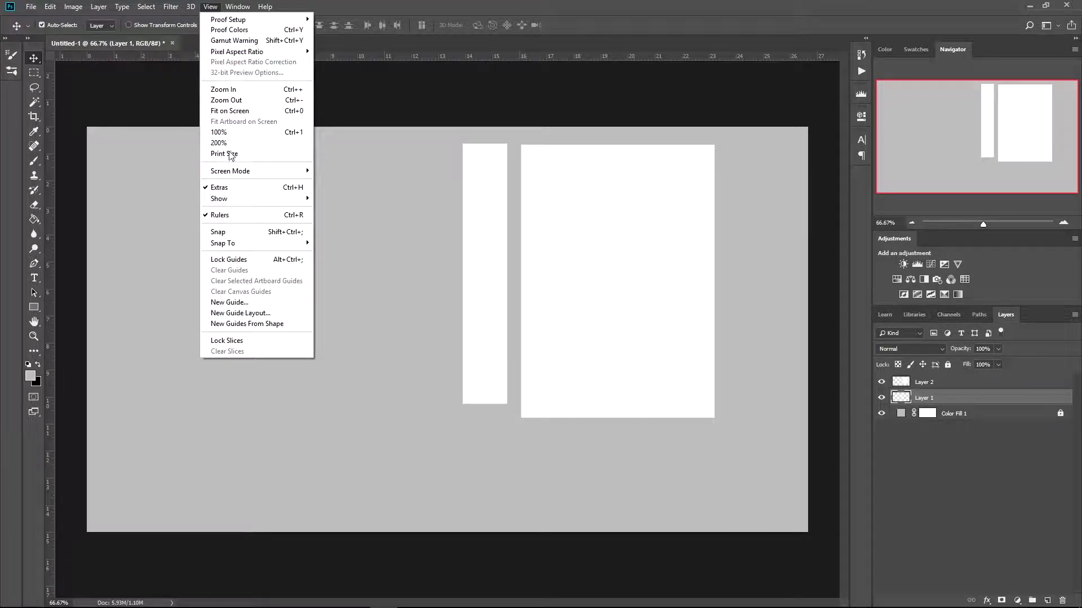
pyautogui.click(236, 231)
pyautogui.moveTo(497, 268); pyautogui.dragTo(498, 271)
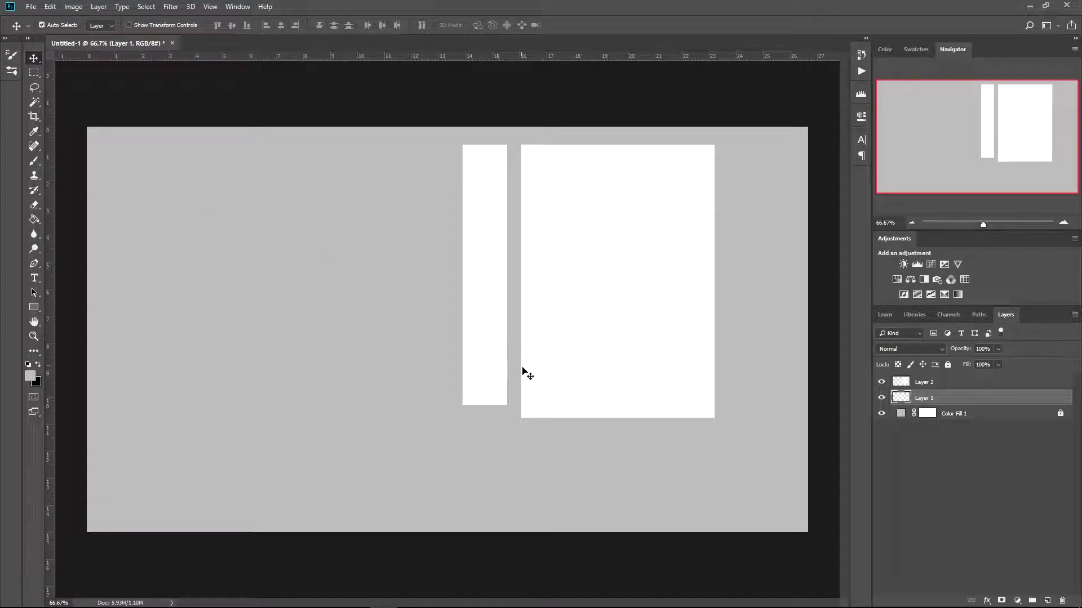
# Step: Resize the front panel with Free Transform until its height matches the side panel, keeping their top edges aligned
pyautogui.click(549, 411)
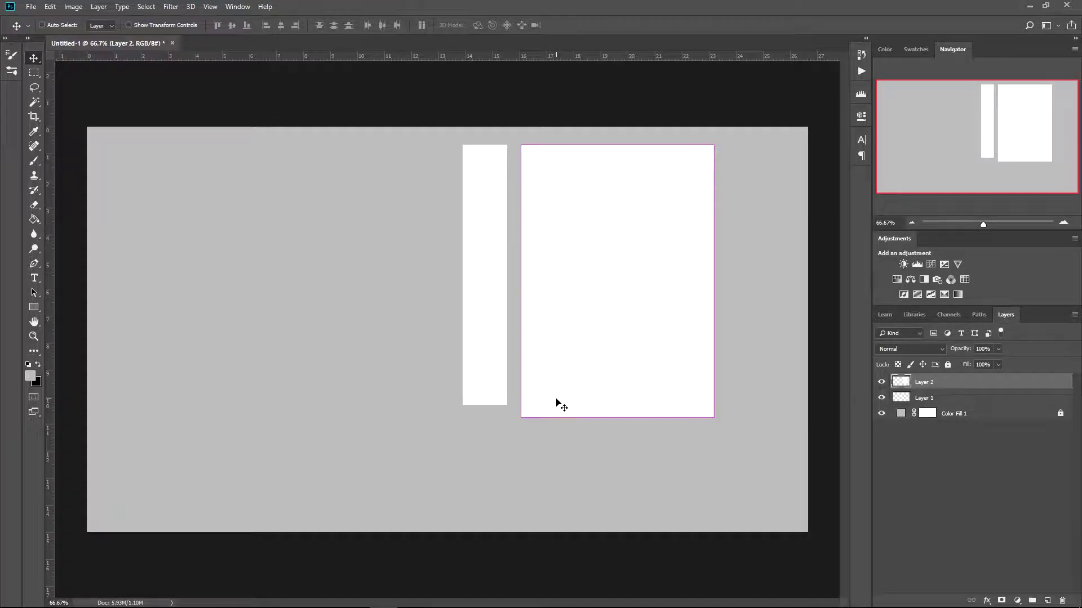
pyautogui.hotkey('ctrl', 't')
pyautogui.moveTo(522, 417); pyautogui.dragTo(524, 413)
pyautogui.click(510, 25)
pyautogui.moveTo(628, 290); pyautogui.dragTo(626, 282)
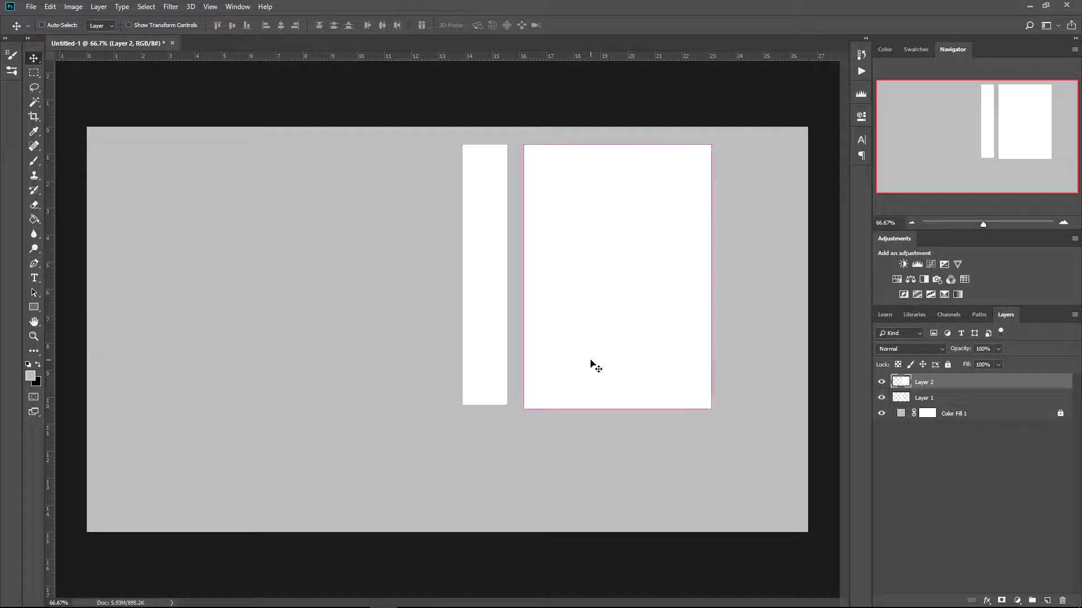
pyautogui.hotkey('ctrl', 't')
pyautogui.moveTo(527, 405); pyautogui.dragTo(524, 408)
pyautogui.click(509, 25)
pyautogui.moveTo(550, 248); pyautogui.dragTo(543, 246)
pyautogui.hotkey('ctrl', 't')
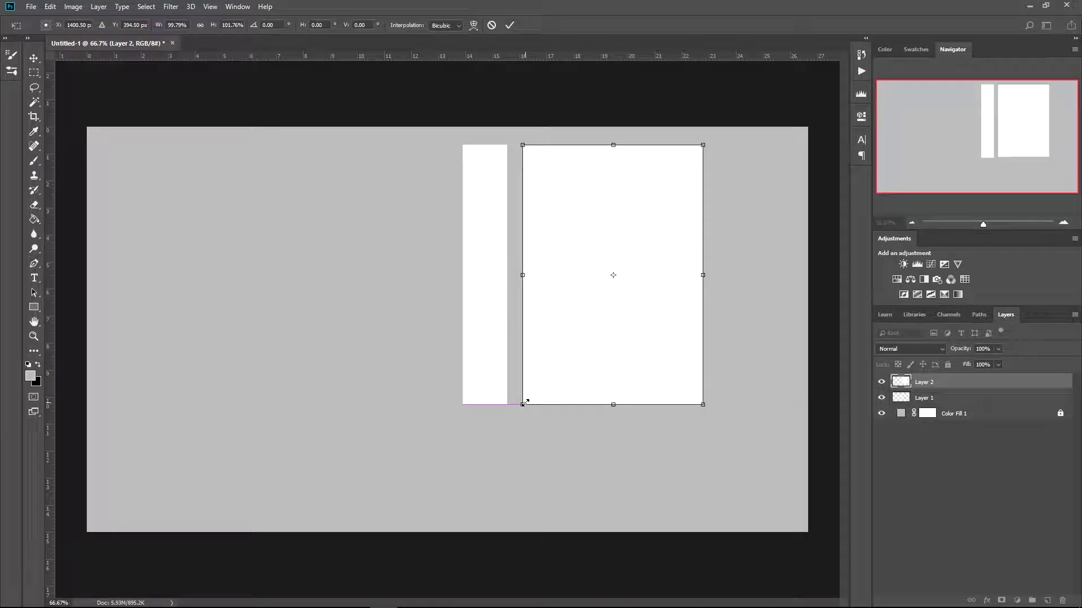
pyautogui.click(509, 25)
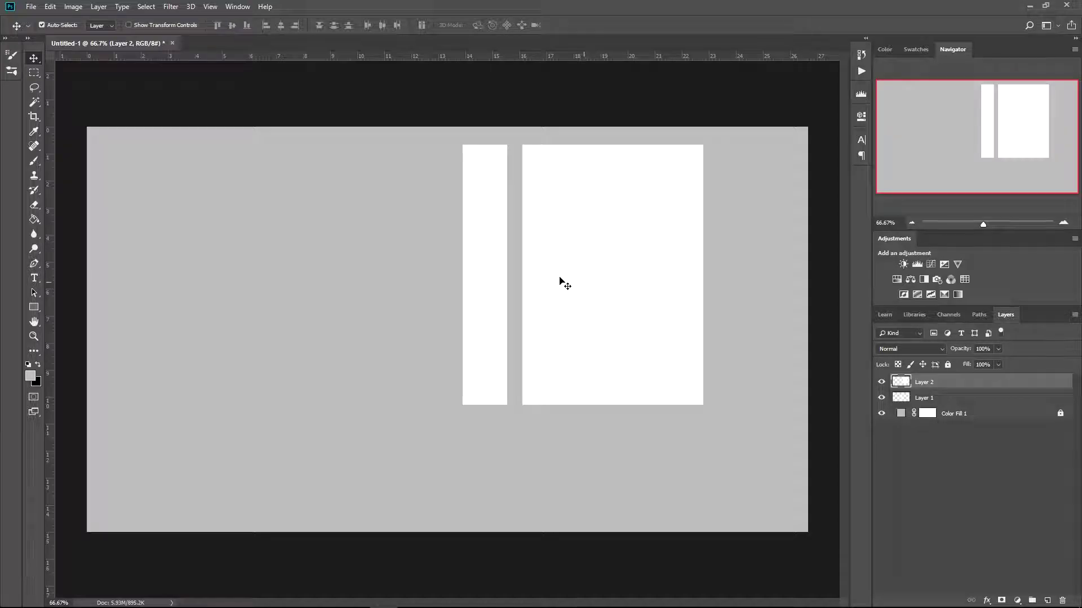
# Step: Toggle Layer 2's visibility to identify the panel it holds and rename the layer as FRONT
pyautogui.hotkey('alt', '[')
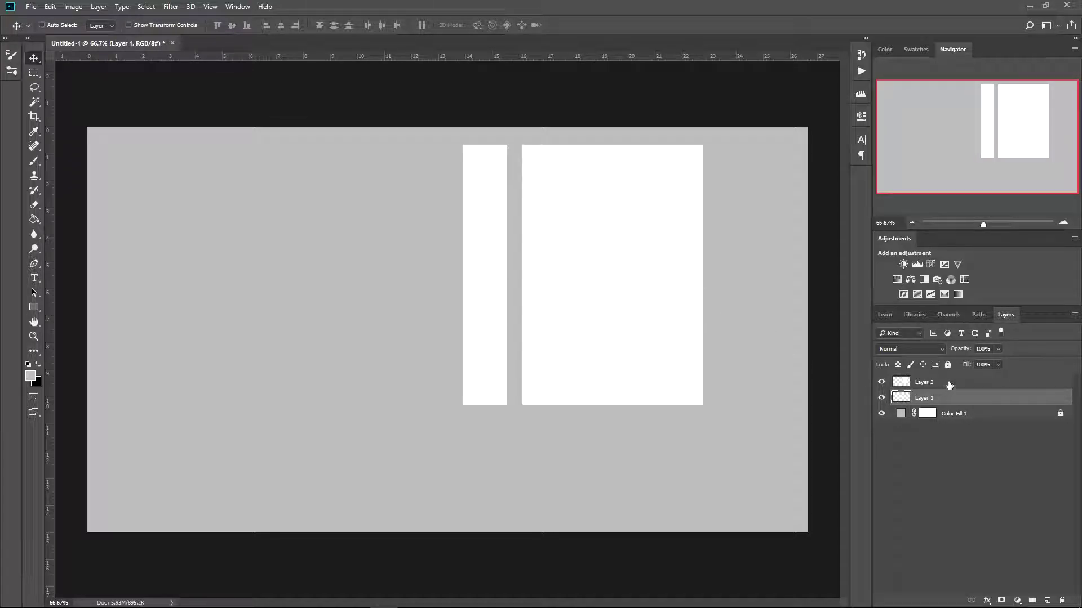
pyautogui.click(926, 385)
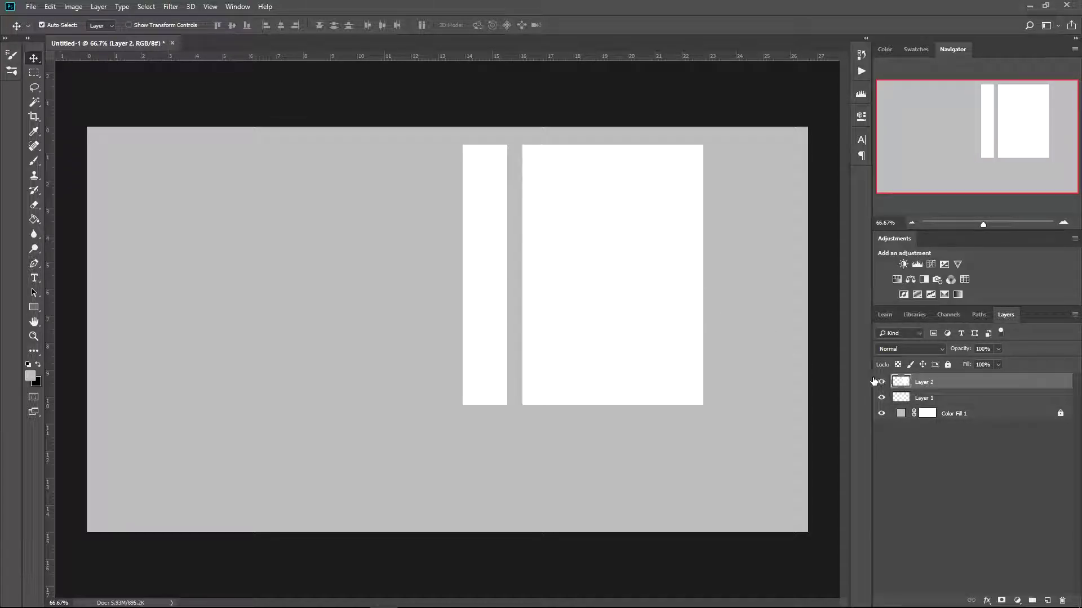
pyautogui.click(882, 383)
pyautogui.click(881, 383)
pyautogui.doubleClick(928, 382)
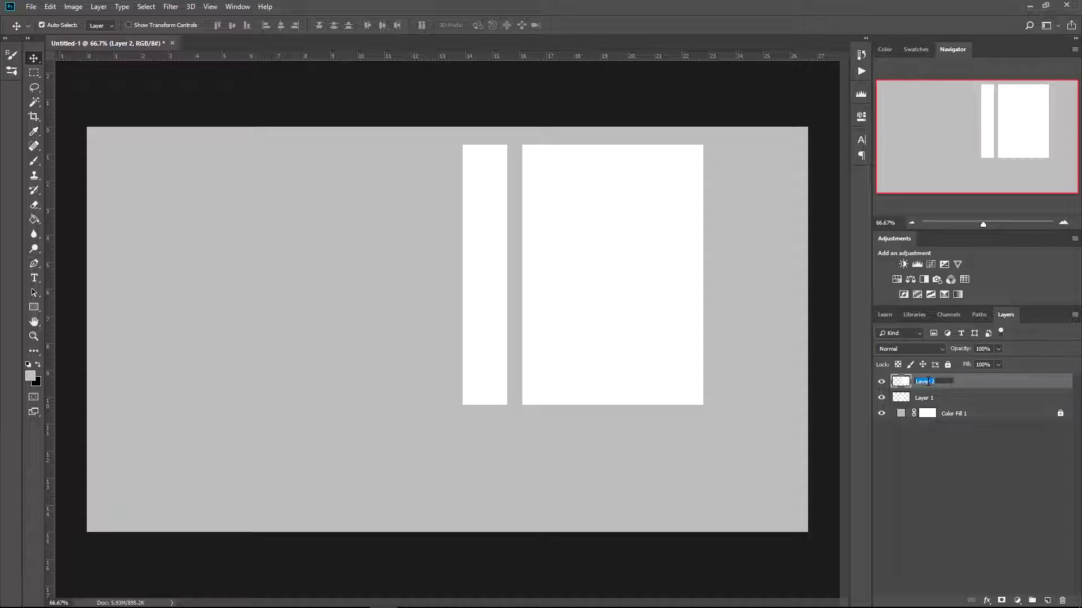
pyautogui.press('Return')
# Step: Rename Layer 1 as SIDE and toggle its visibility off and on to check it
pyautogui.doubleClick(924, 398)
pyautogui.write('SIDE')
pyautogui.press('Return')
pyautogui.click(882, 398)
pyautogui.click(882, 398)
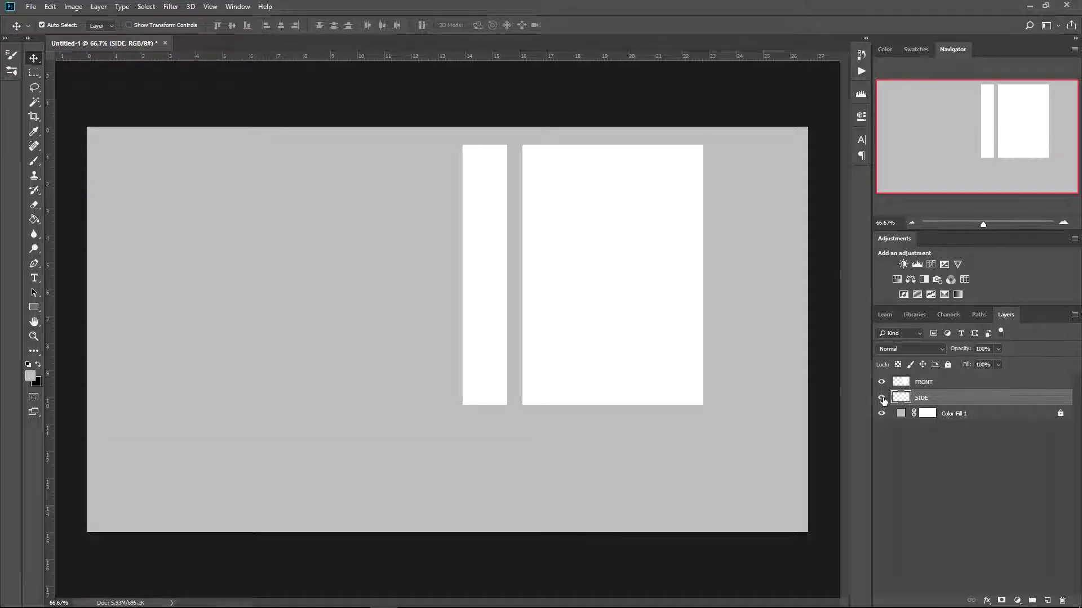
# Step: Convert the SIDE and FRONT layers to separate smart objects
pyautogui.rightClick(938, 398)
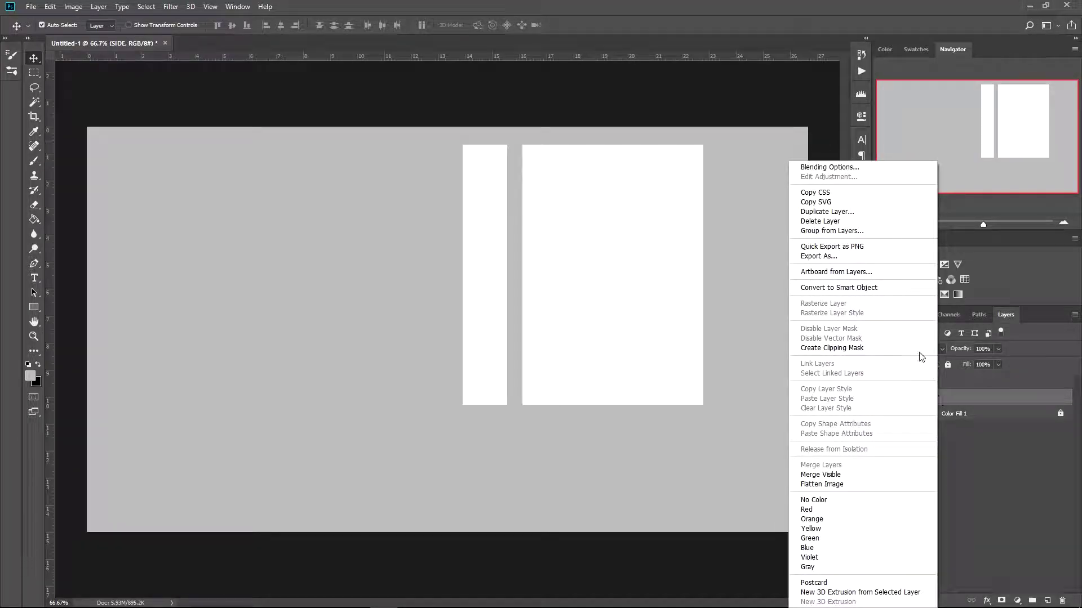
pyautogui.click(861, 288)
pyautogui.click(949, 384)
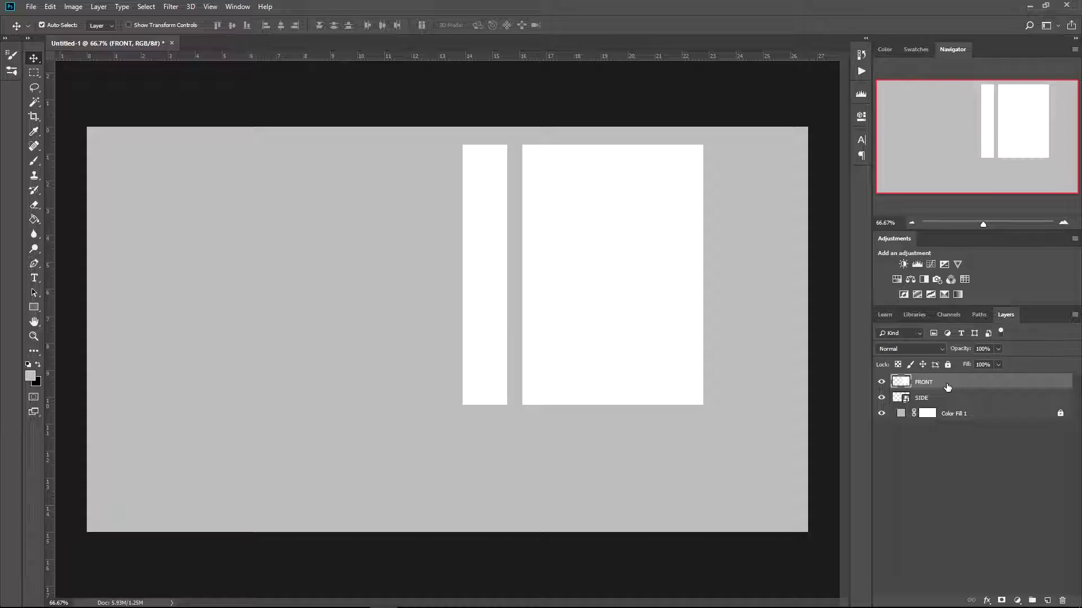
pyautogui.rightClick(951, 382)
pyautogui.click(854, 286)
# Step: Give both the FRONT and SIDE layers a yellow color label
pyautogui.rightClick(935, 383)
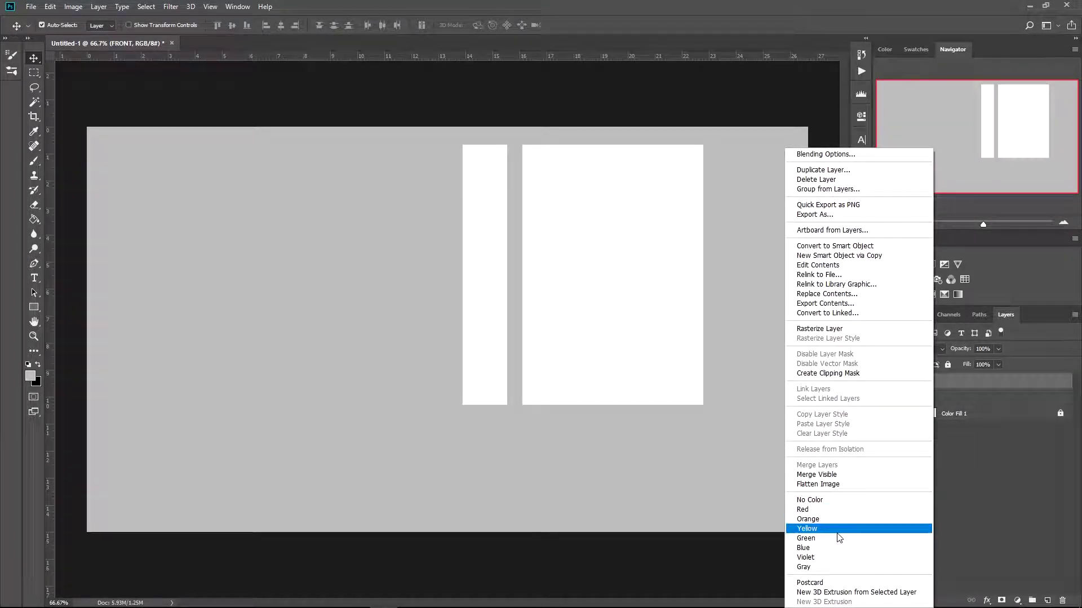
pyautogui.click(838, 532)
pyautogui.click(940, 399)
pyautogui.rightClick(933, 405)
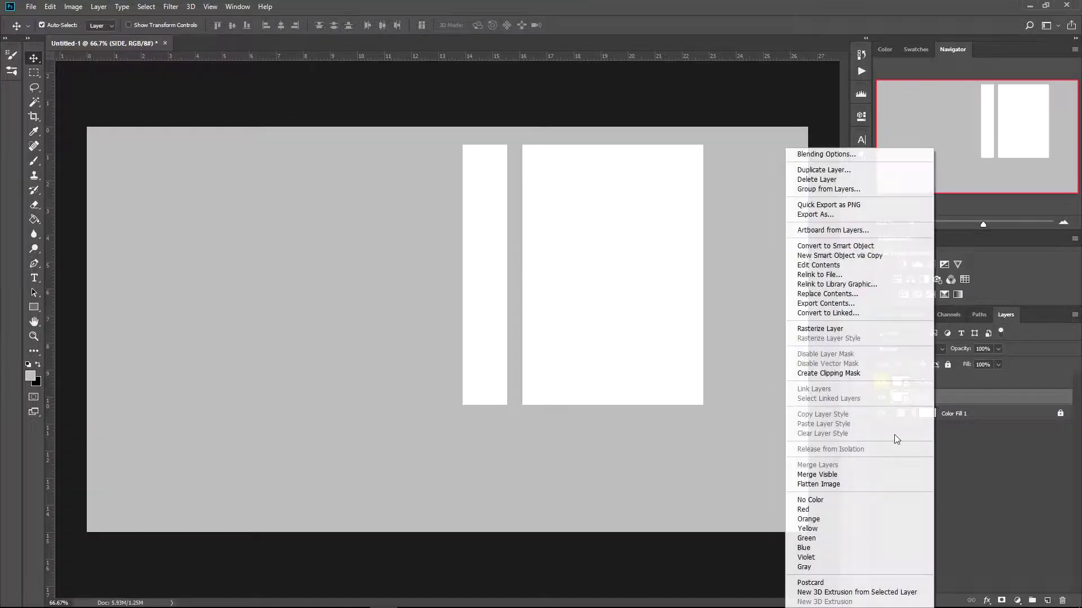
pyautogui.click(812, 529)
# Step: Open the FRONT smart object's contents and open the image BILL BIIL.png from the artsy folder
pyautogui.click(924, 383)
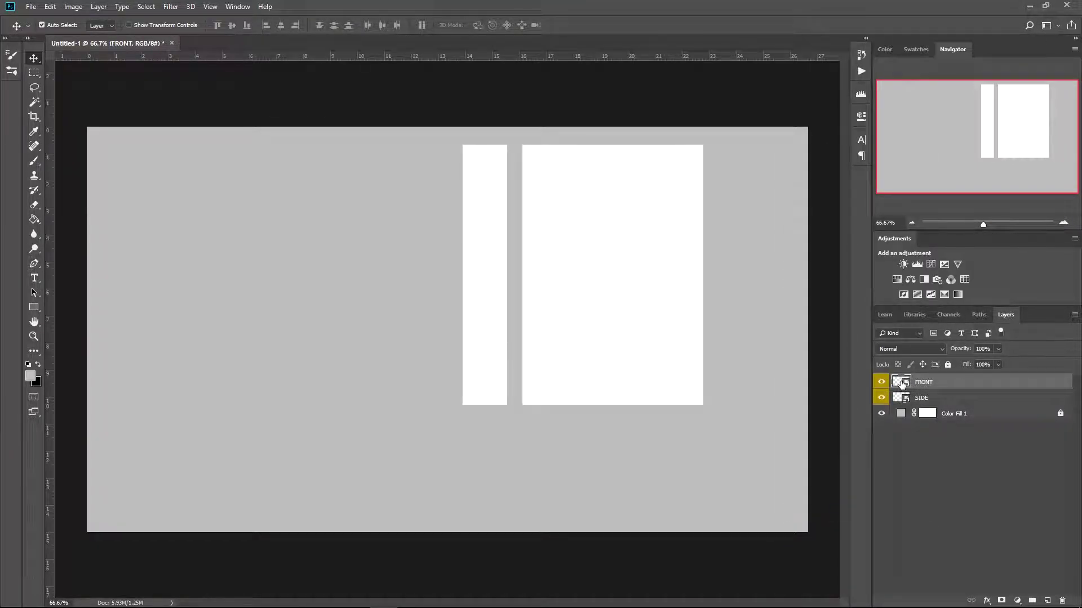
pyautogui.doubleClick(901, 383)
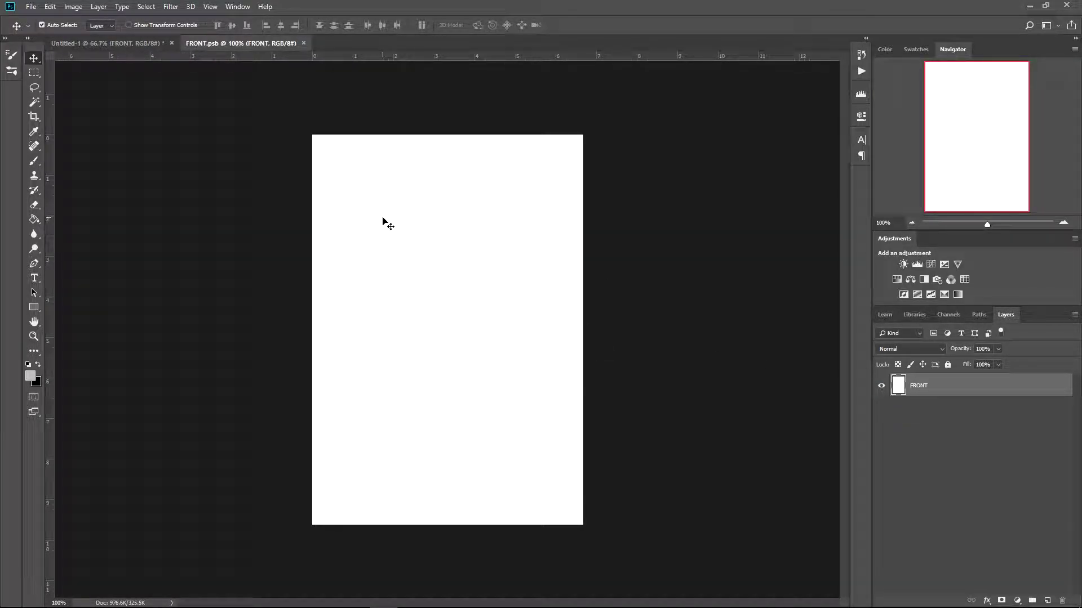
pyautogui.click(36, 9)
pyautogui.click(47, 31)
pyautogui.click(317, 186)
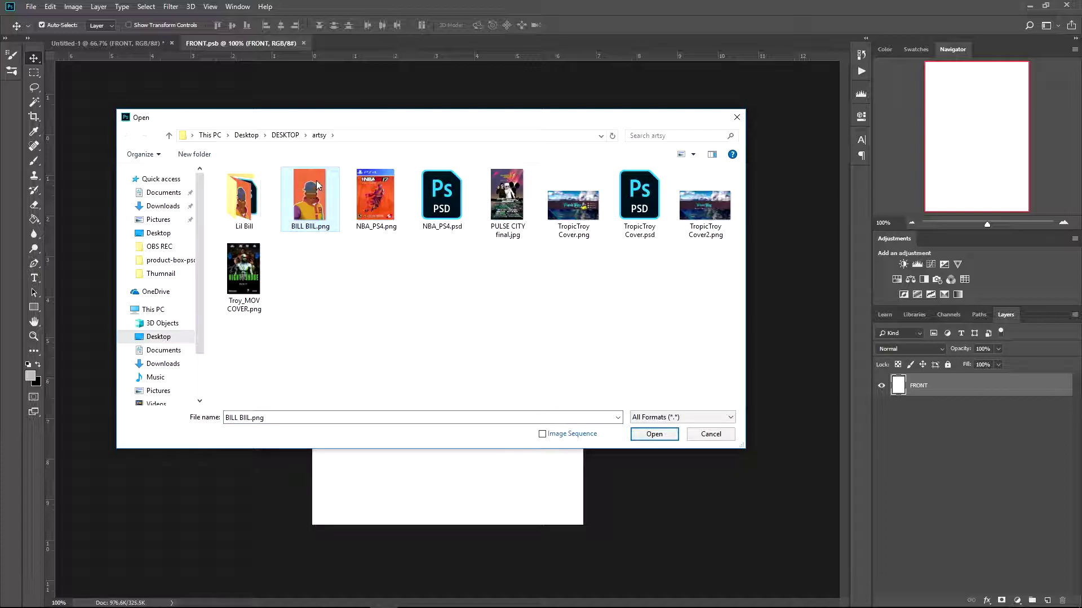
pyautogui.click(654, 435)
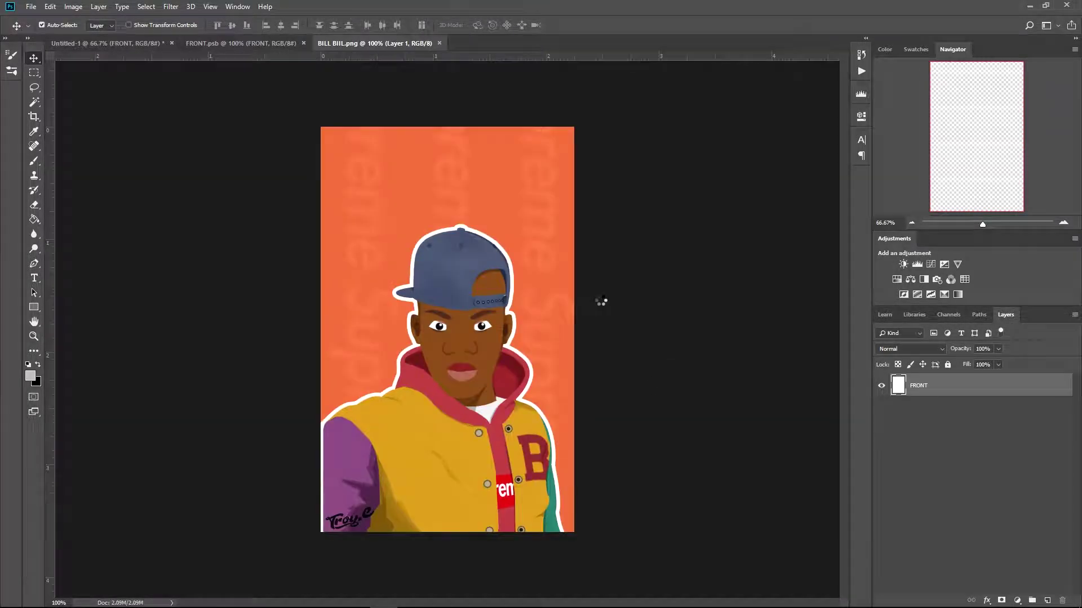
# Step: Copy the artwork into FRONT.psb, scale it to about 72% with Free Transform and position it to cover the whole panel
pyautogui.moveTo(519, 402); pyautogui.dragTo(473, 288)
pyautogui.hotkey('ctrl', 't')
pyautogui.moveTo(550, 282); pyautogui.dragTo(534, 357)
pyautogui.moveTo(620, 78); pyautogui.dragTo(595, 120)
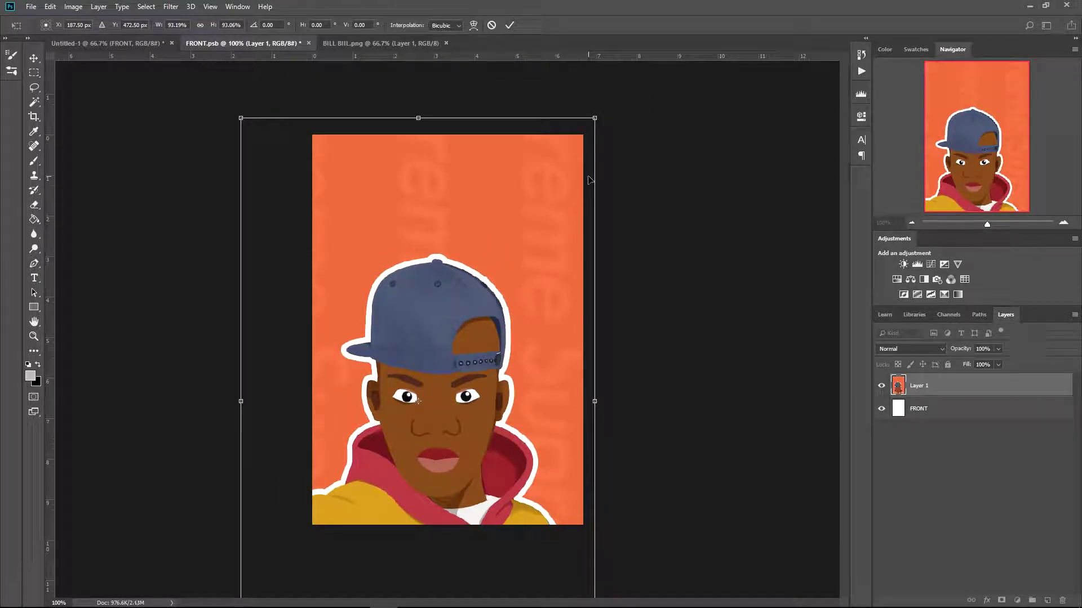
pyautogui.hotkey('ctrl', 'z')
pyautogui.moveTo(620, 76); pyautogui.dragTo(554, 151)
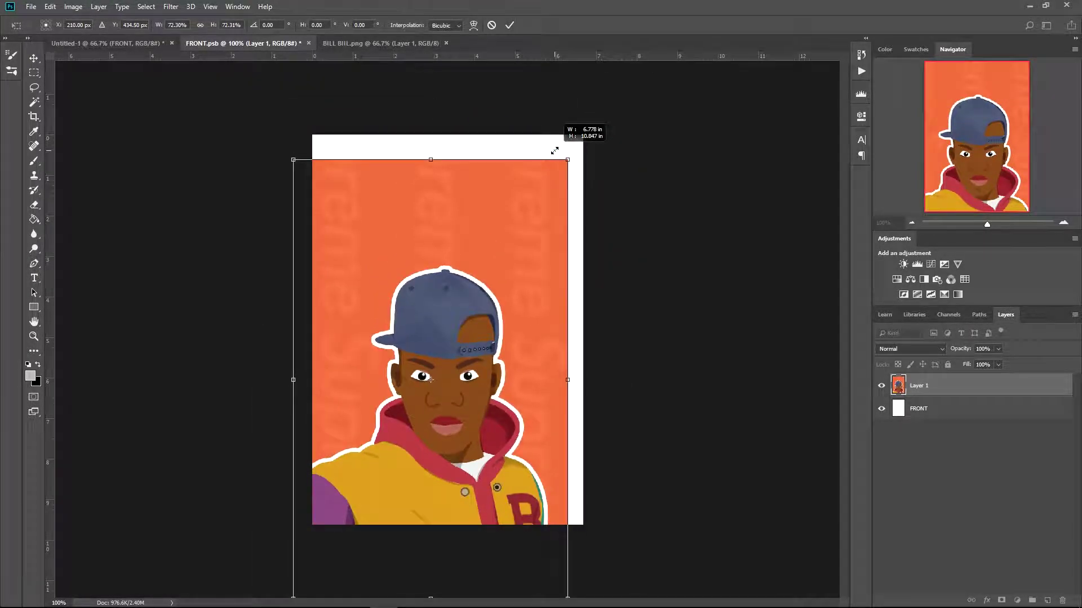
pyautogui.moveTo(528, 250); pyautogui.dragTo(545, 206)
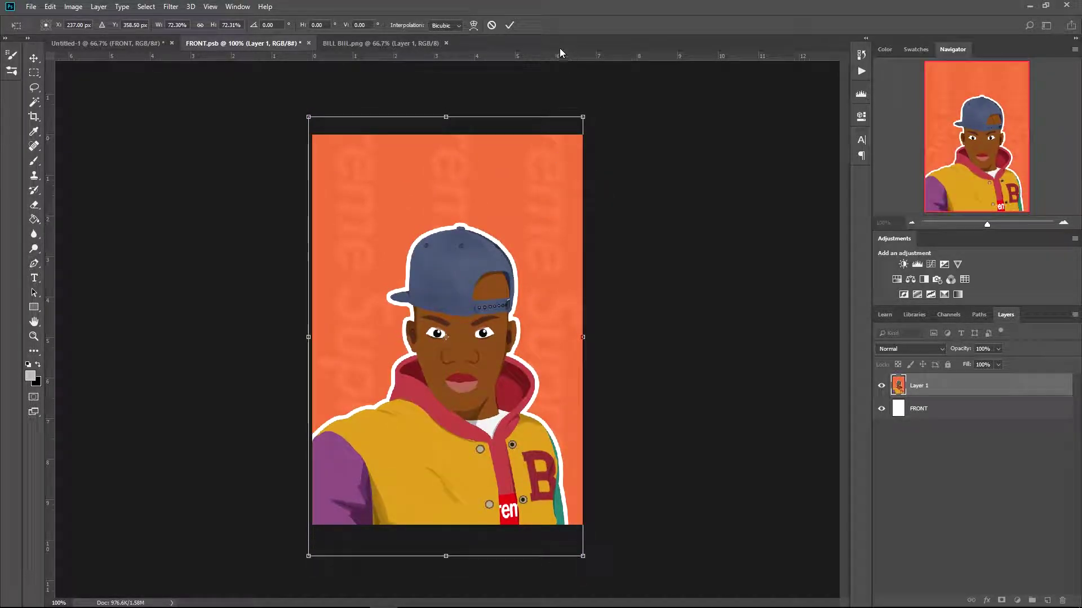
pyautogui.click(509, 25)
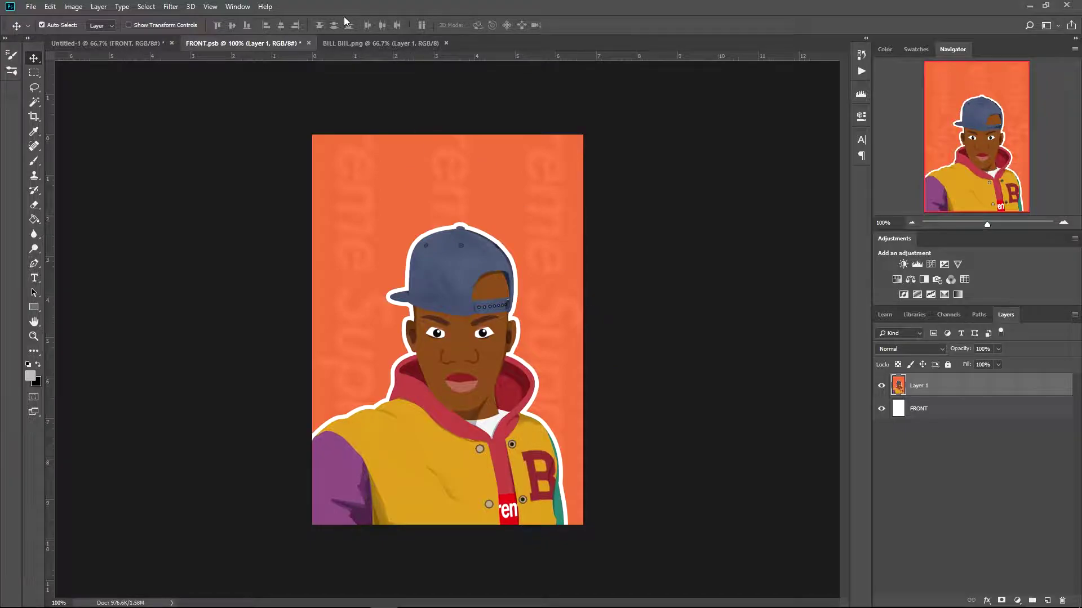
# Step: Close the BILL BIIL.png document, check the panels in the Untitled-1 document and return to FRONT.psb
pyautogui.click(387, 43)
pyautogui.hotkey('ctrl', 'w')
pyautogui.click(140, 44)
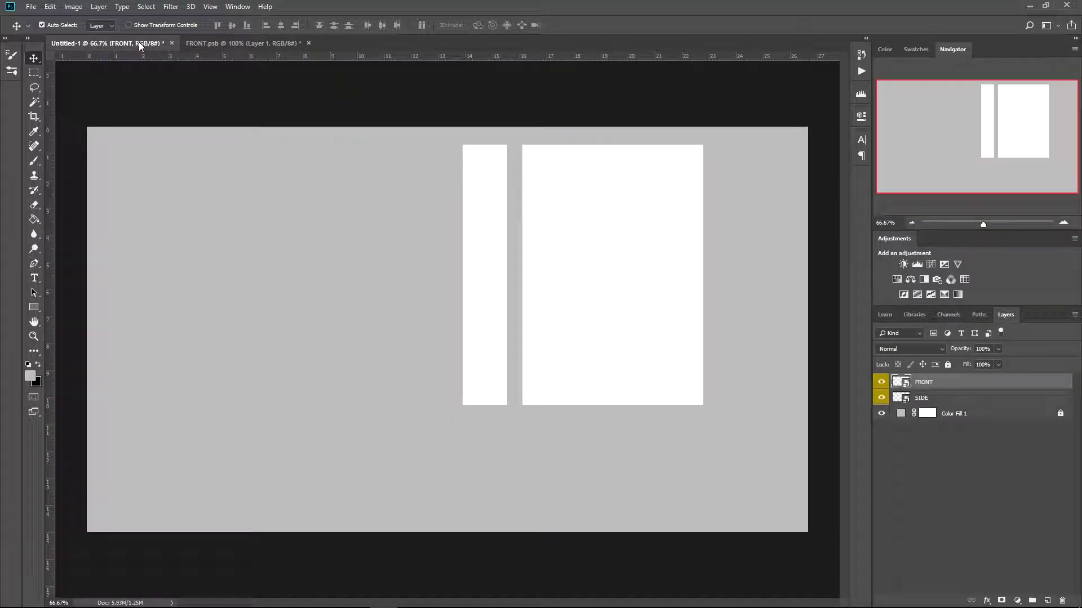
pyautogui.click(276, 47)
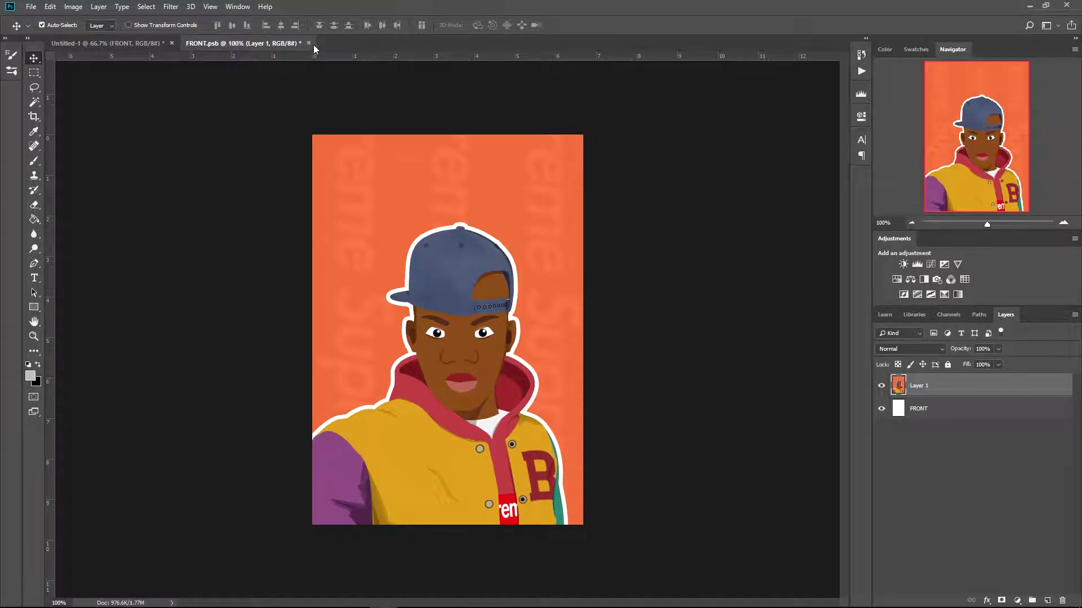
# Step: Save and close FRONT.psb and sample the orange background of the front panel's artwork as the foreground color
pyautogui.click(308, 43)
pyautogui.click(501, 227)
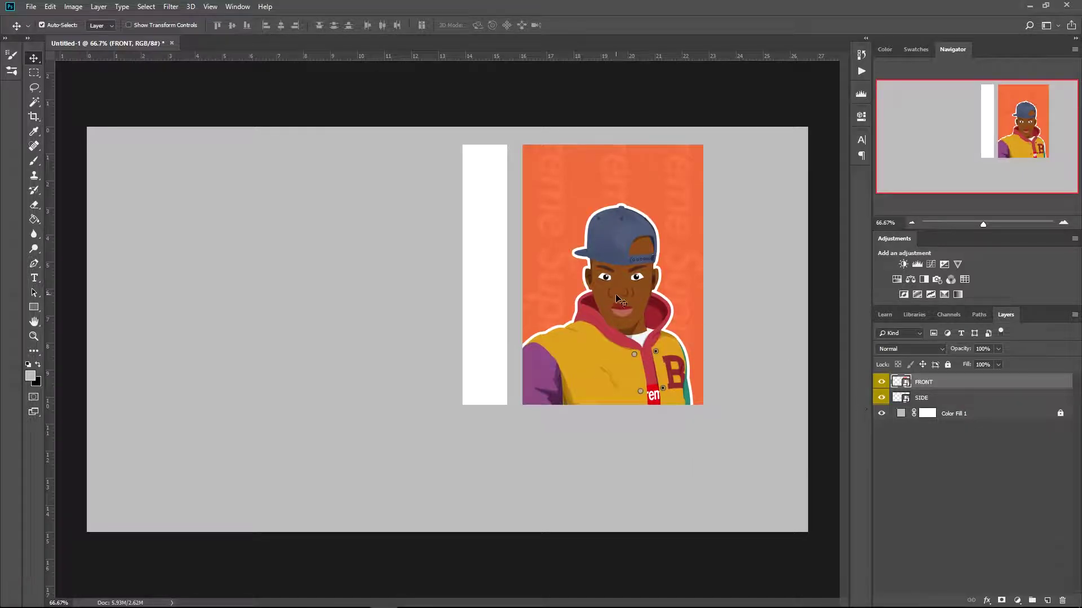
pyautogui.press('i')
pyautogui.click(579, 181)
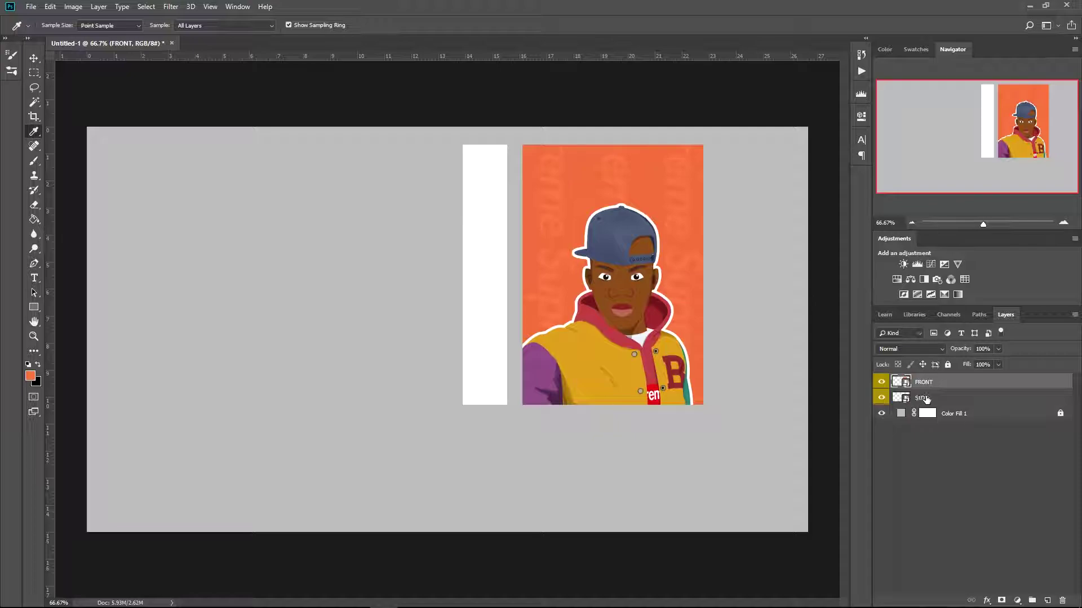
# Step: Open the SIDE smart object's contents and add a Solid Color fill layer in the sampled orange
pyautogui.click(926, 398)
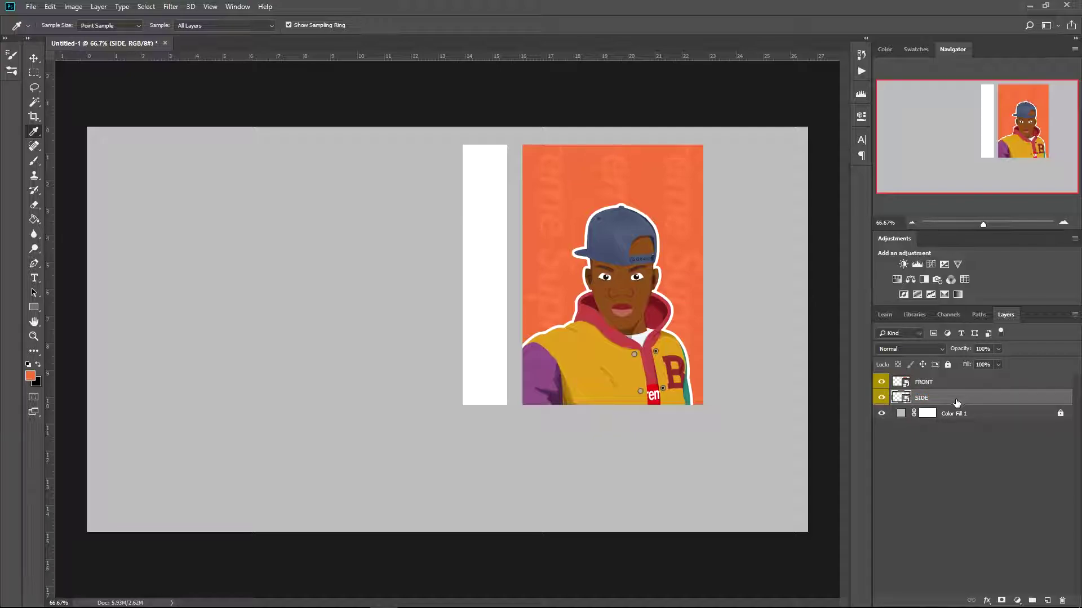
pyautogui.doubleClick(900, 398)
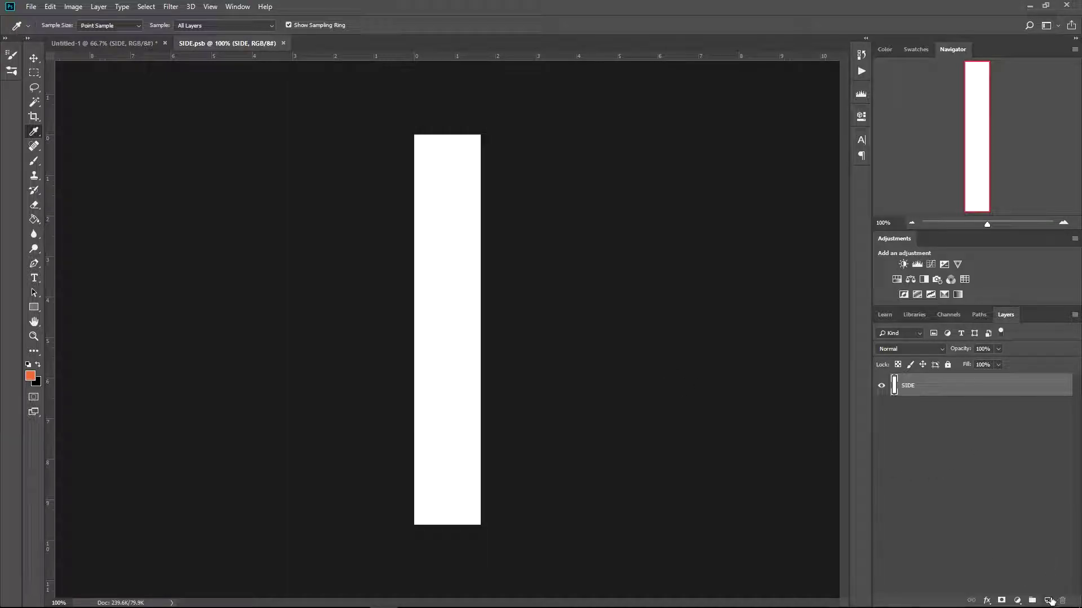
pyautogui.click(1017, 600)
pyautogui.click(1016, 404)
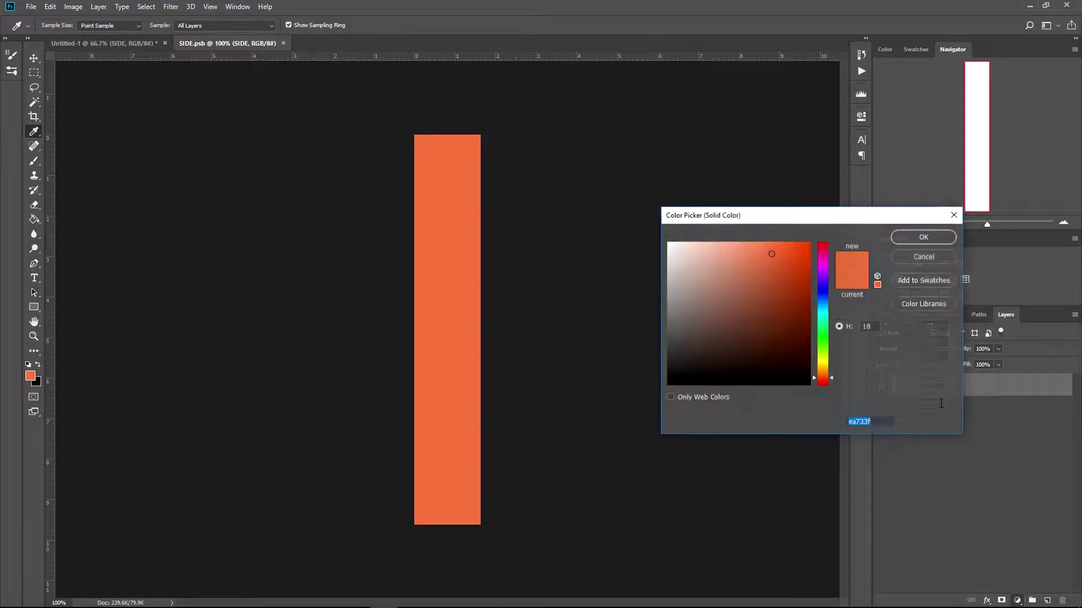
pyautogui.click(924, 237)
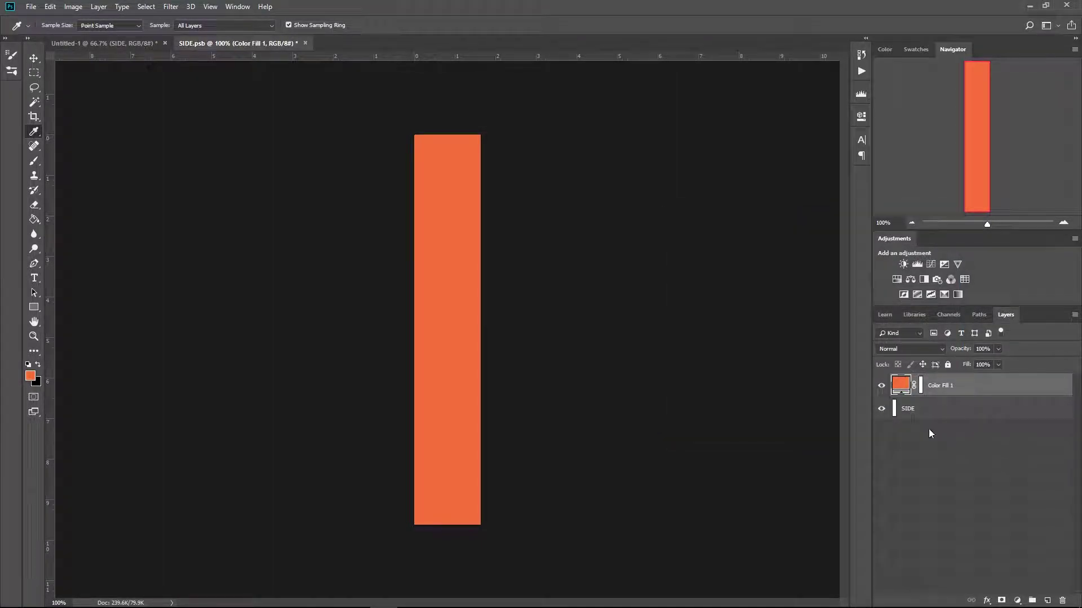
# Step: Check the side panel in the Untitled-1 document, return to SIDE.psb, and save and close it
pyautogui.click(129, 45)
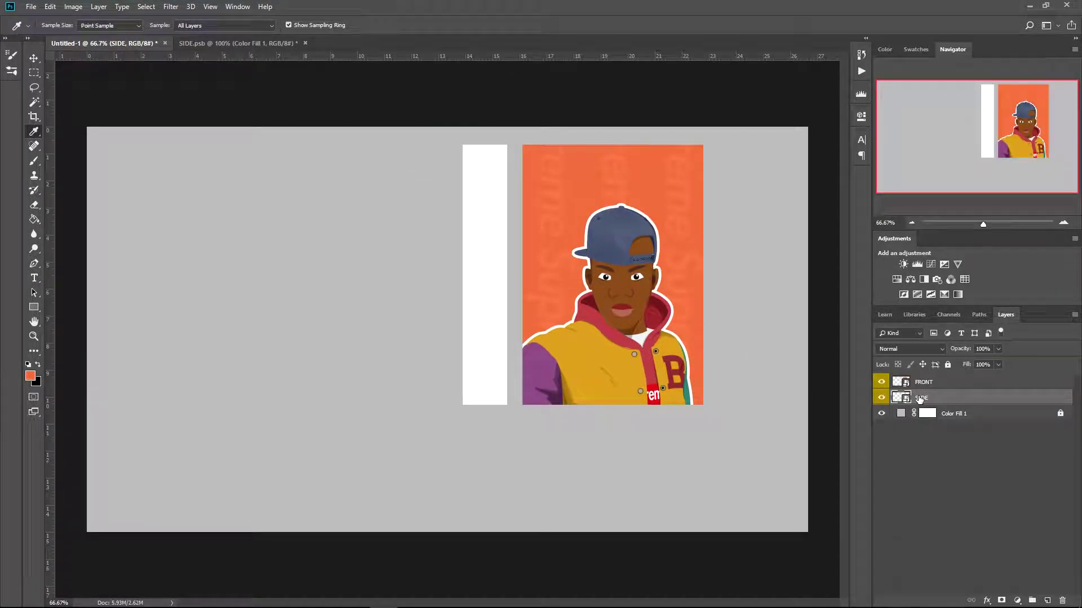
pyautogui.doubleClick(900, 399)
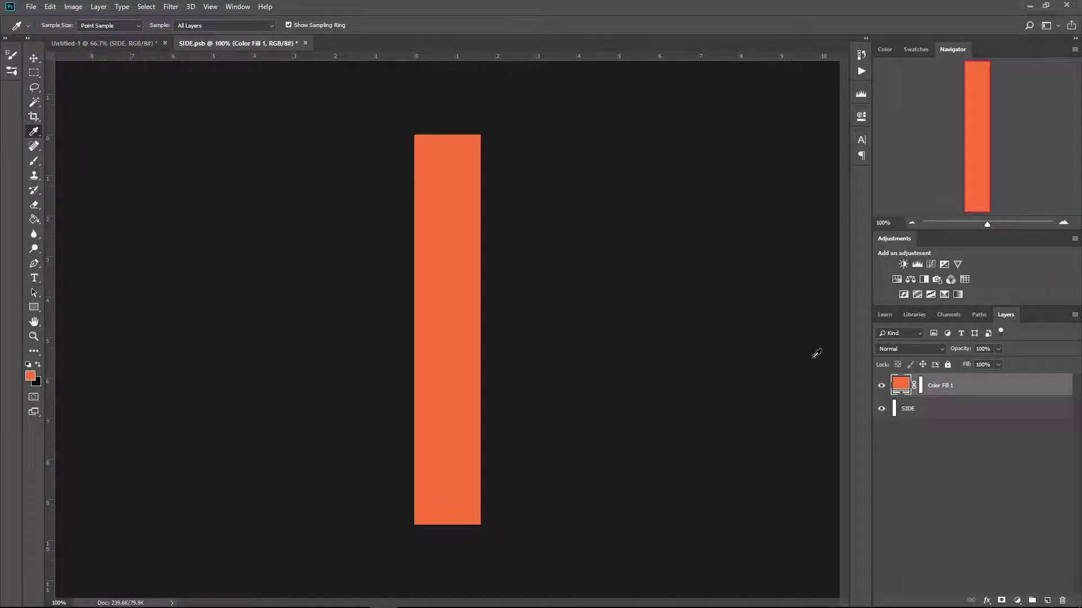
pyautogui.click(306, 43)
pyautogui.click(488, 230)
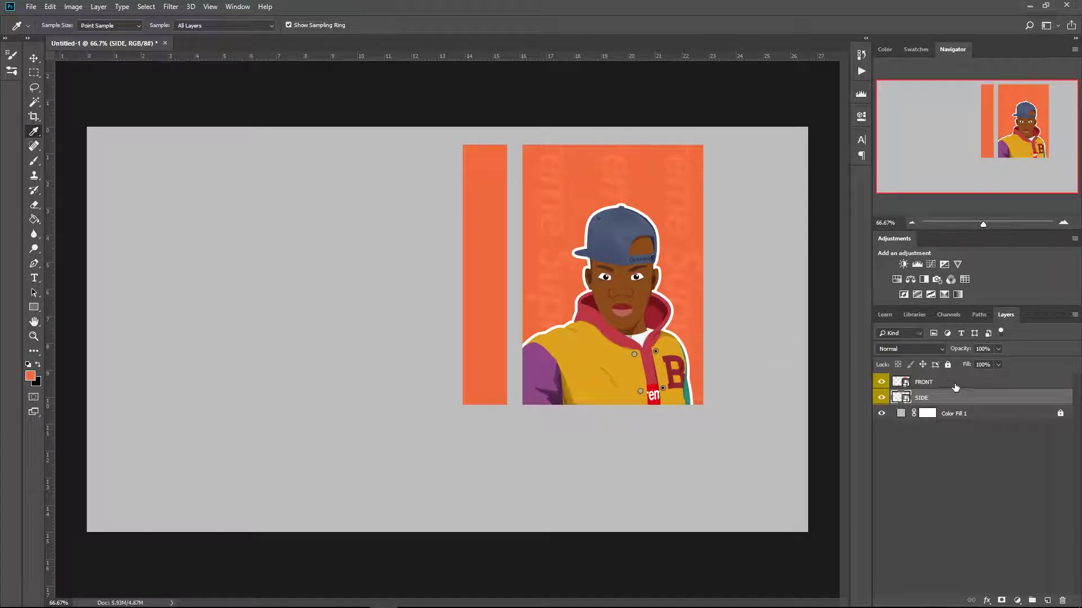
# Step: Select the FRONT and SIDE layers together and move them with Free Transform to about X 1143 px, Y 540.5 px
pyautogui.keyDown('shift'); pyautogui.click(923, 383); pyautogui.keyUp('shift')
pyautogui.hotkey('ctrl', 't')
pyautogui.moveTo(629, 298); pyautogui.dragTo(566, 354)
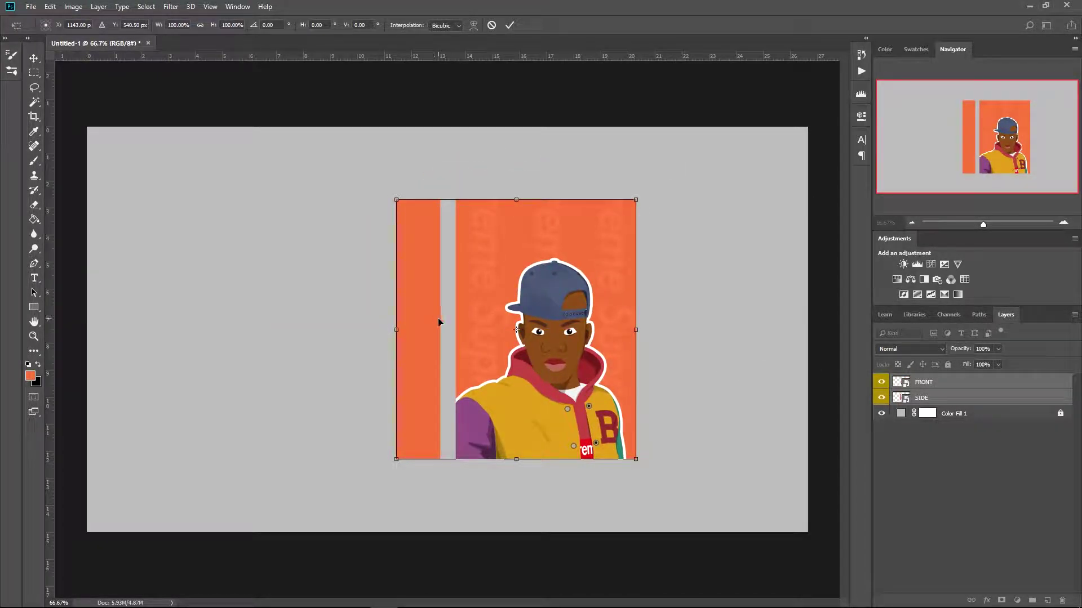
pyautogui.press('i')
pyautogui.click(509, 25)
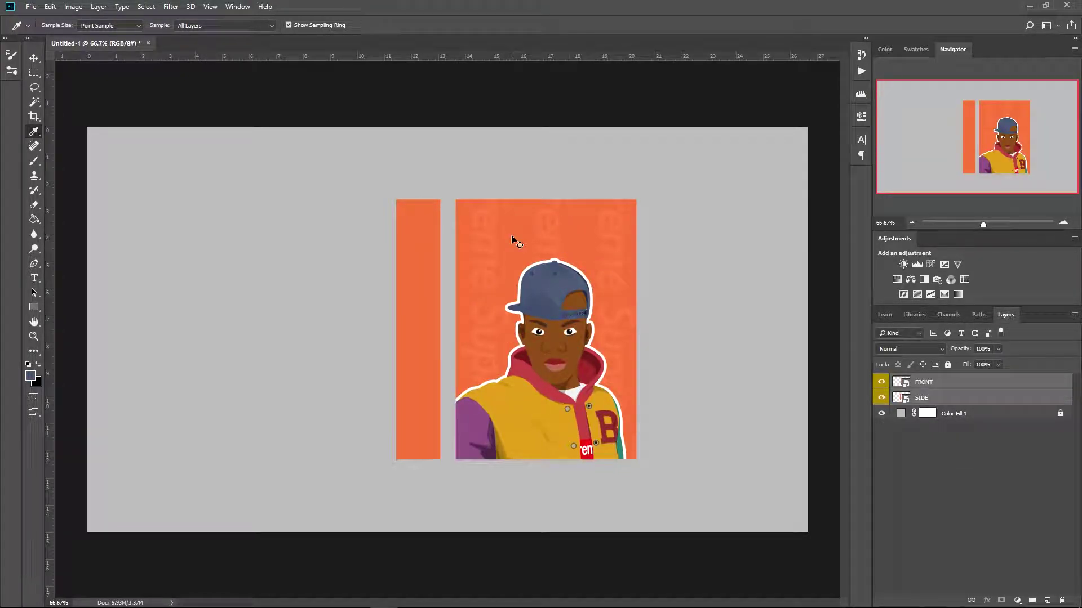
# Step: Nudge only the FRONT panel leftward until its edge meets the SIDE panel without a gap
pyautogui.click(943, 386)
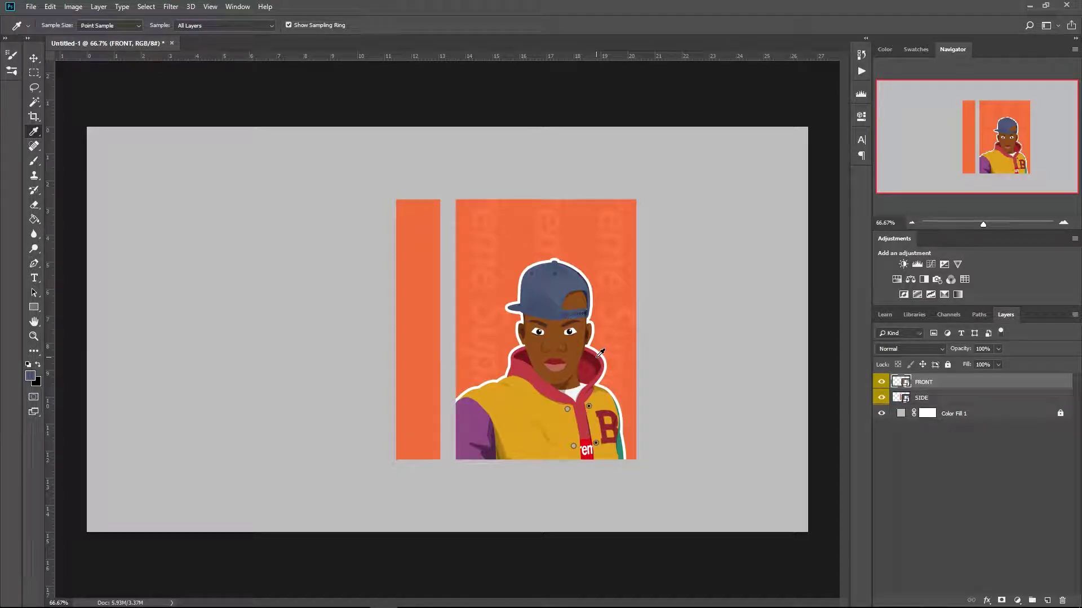
pyautogui.hotkey('ctrl', 't')
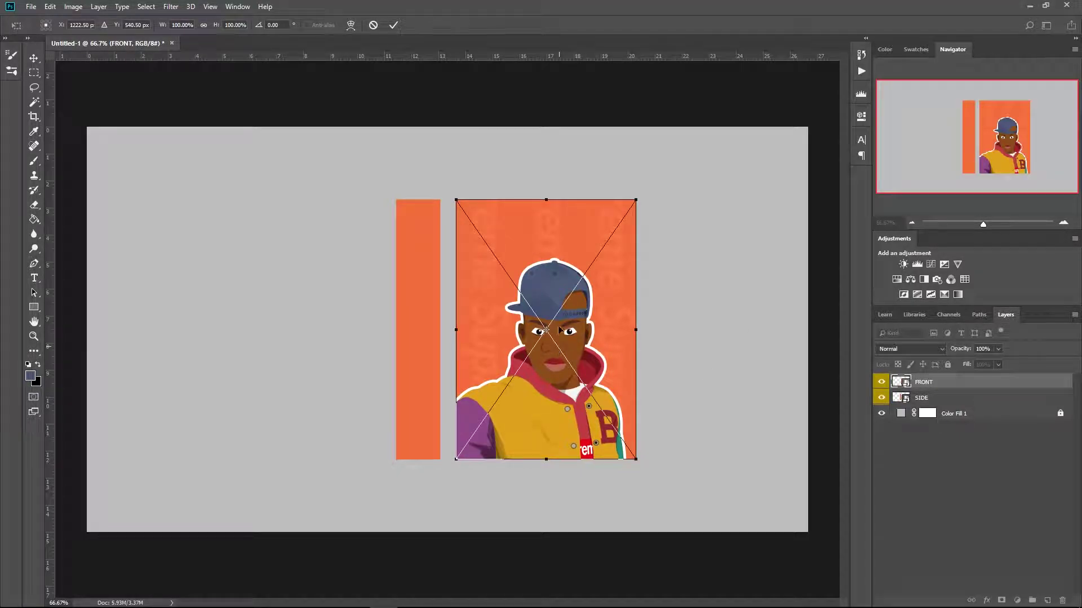
pyautogui.click(394, 26)
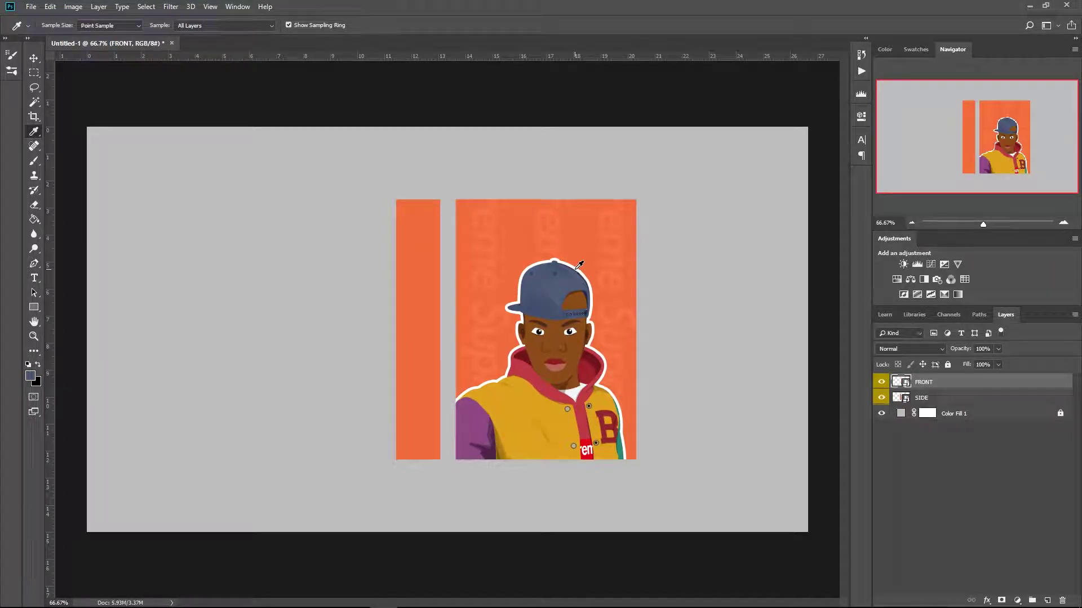
pyautogui.press('v')
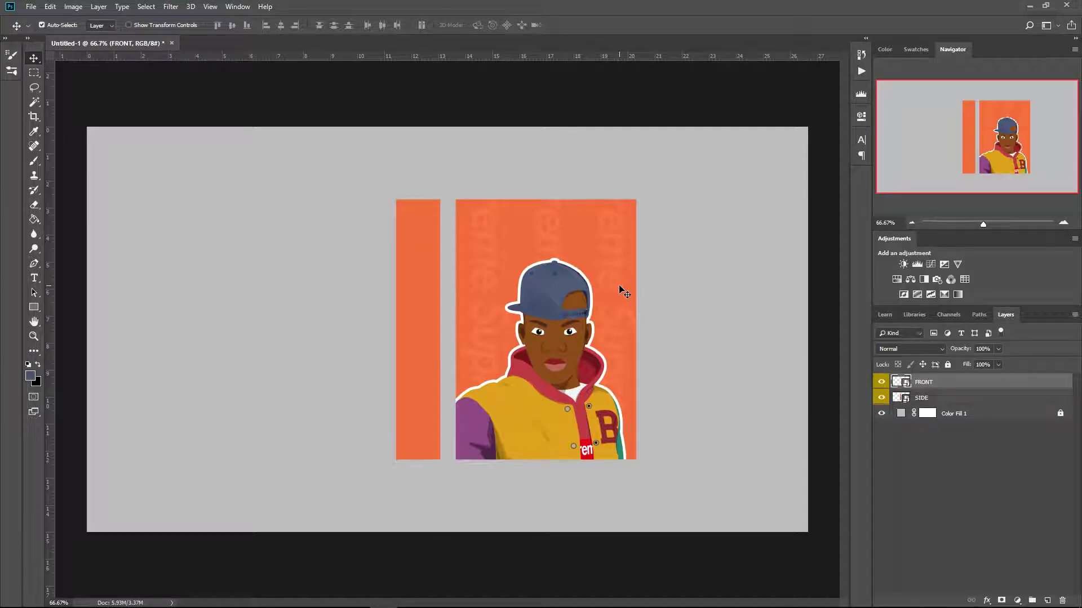
pyautogui.hotkey('shift', 'Left')
pyautogui.hotkey('shift', 'Left')
pyautogui.hotkey('shift', 'Left')
pyautogui.hotkey('shift', 'Left')
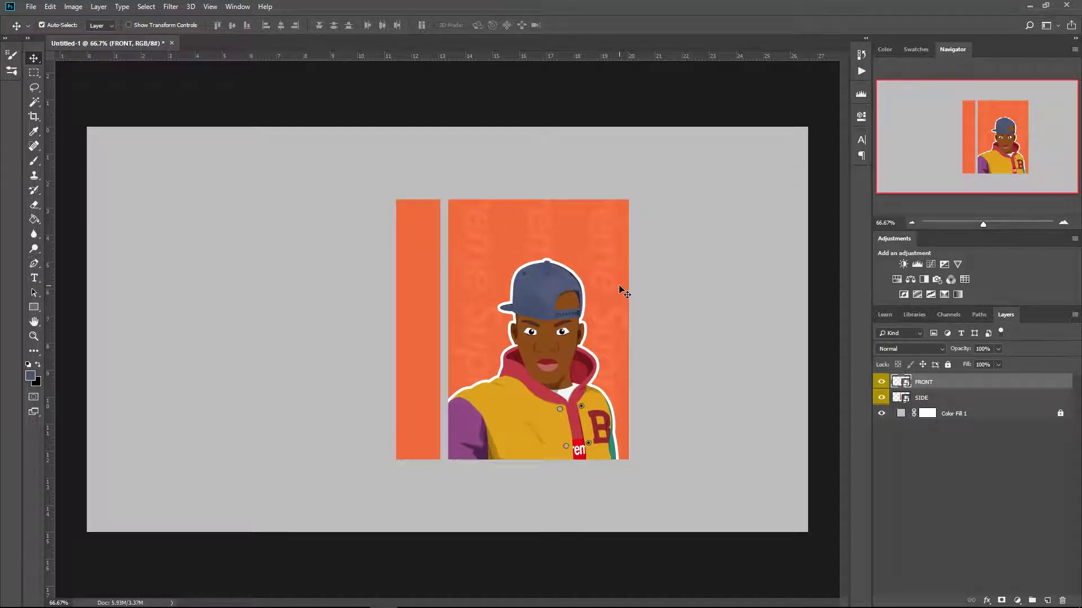
pyautogui.press('Left')
pyautogui.press('Left')
pyautogui.press('Left')
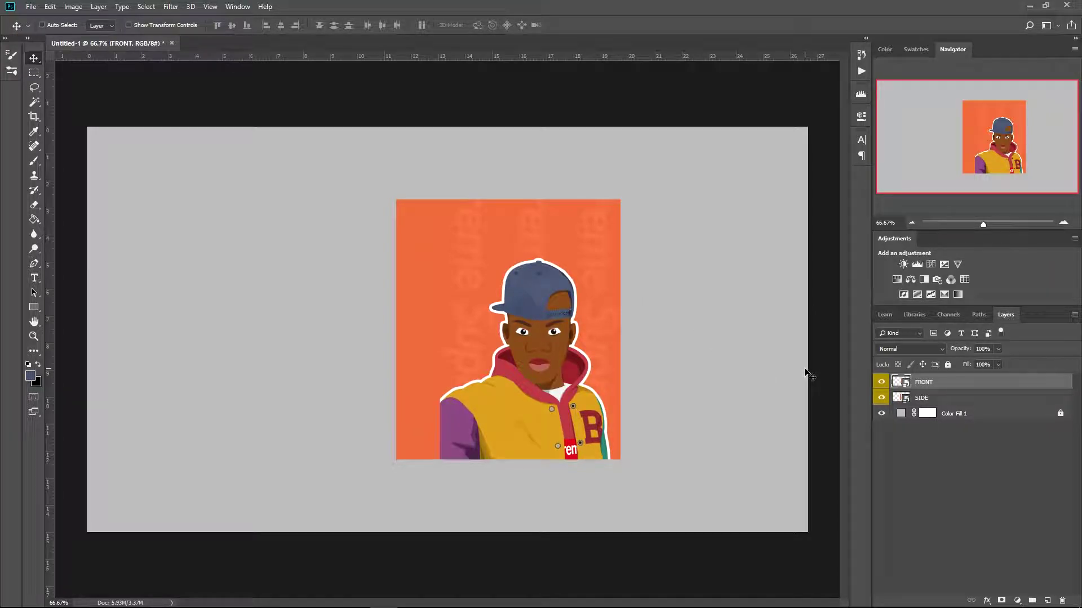
# Step: Apply a Perspective transform to the FRONT panel, shortening its outer right edge so the panel recedes from the box corner
pyautogui.hotkey('ctrl', 't')
pyautogui.rightClick(551, 402)
pyautogui.click(576, 461)
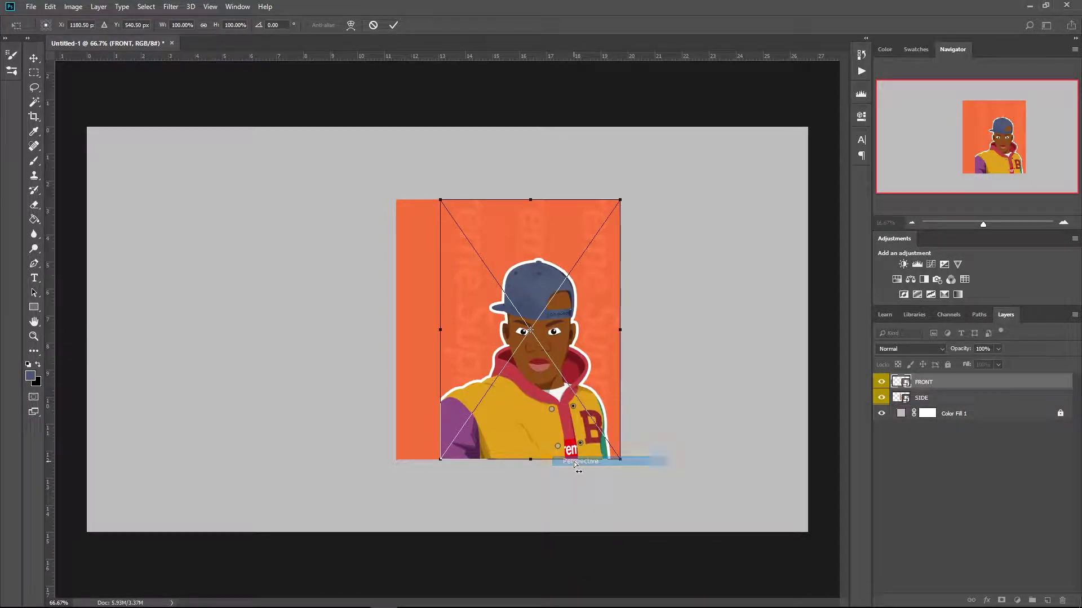
pyautogui.moveTo(593, 460); pyautogui.dragTo(635, 438)
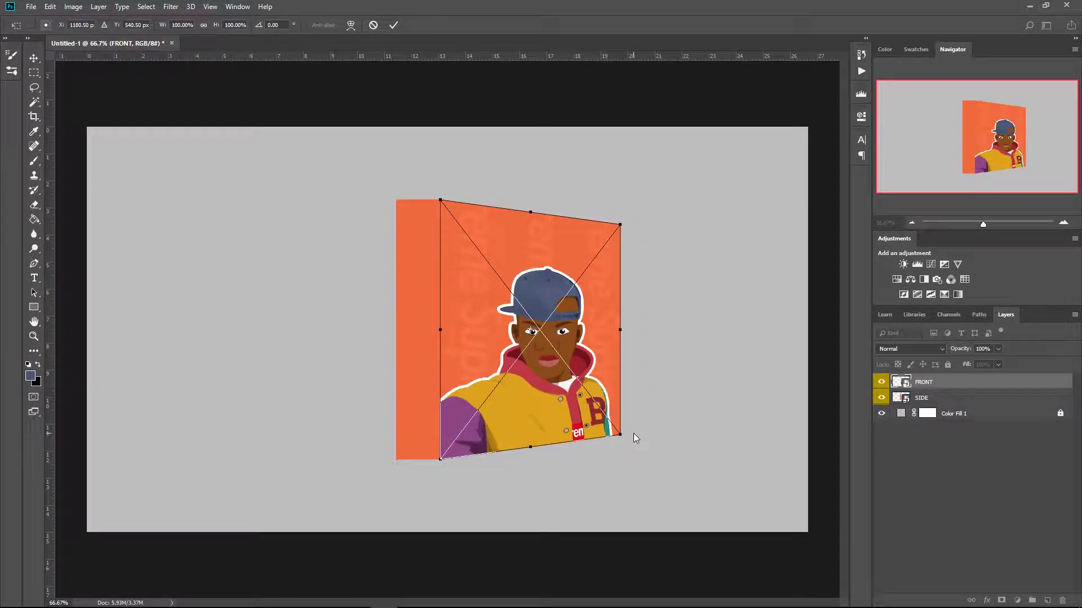
pyautogui.click(394, 24)
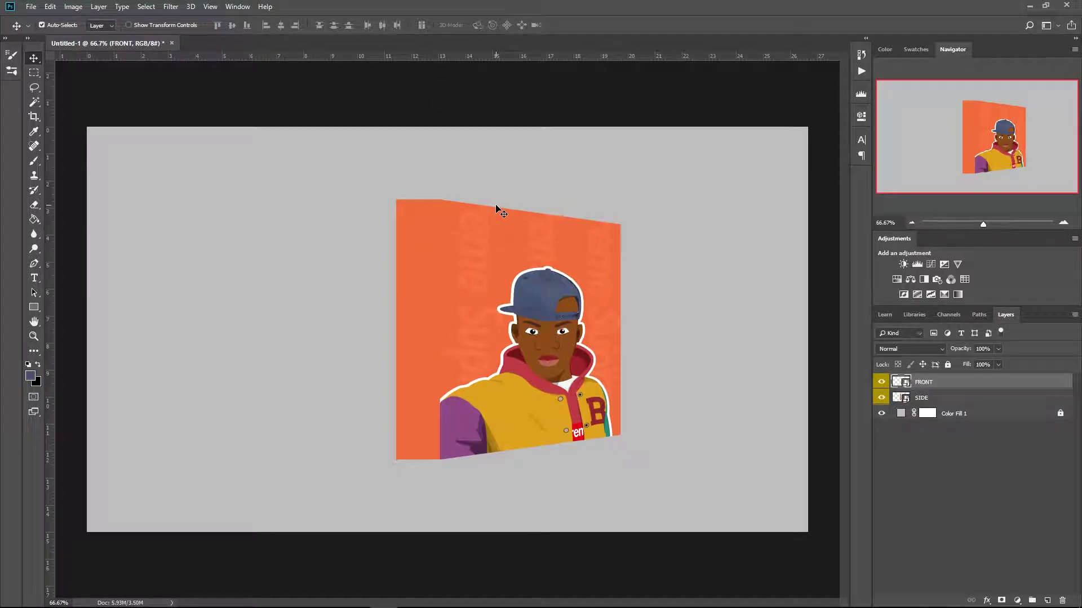
# Step: Apply a Perspective transform to the SIDE panel, slightly shortening its outer left edge so it recedes from the box corner
pyautogui.click(426, 324)
pyautogui.hotkey('ctrl', 't')
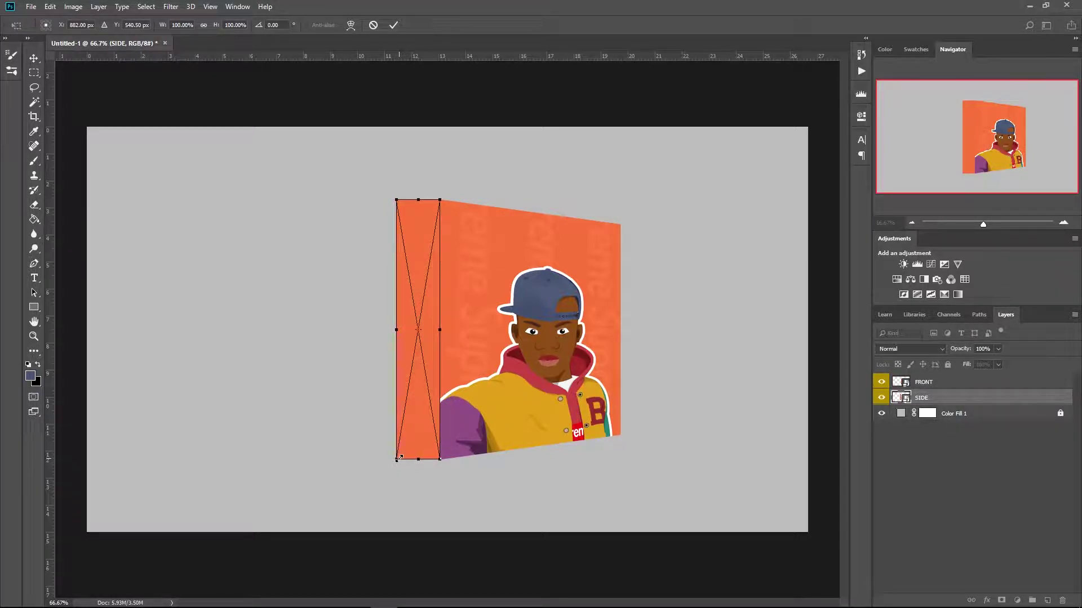
pyautogui.moveTo(396, 459); pyautogui.dragTo(396, 455)
pyautogui.rightClick(419, 442)
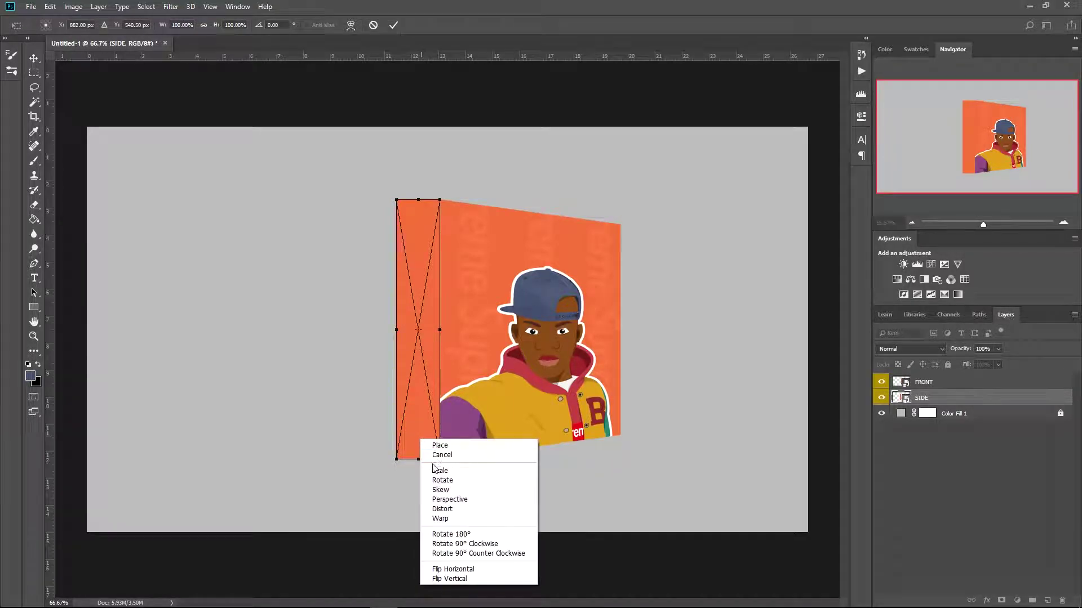
pyautogui.click(445, 499)
pyautogui.moveTo(396, 461); pyautogui.dragTo(398, 451)
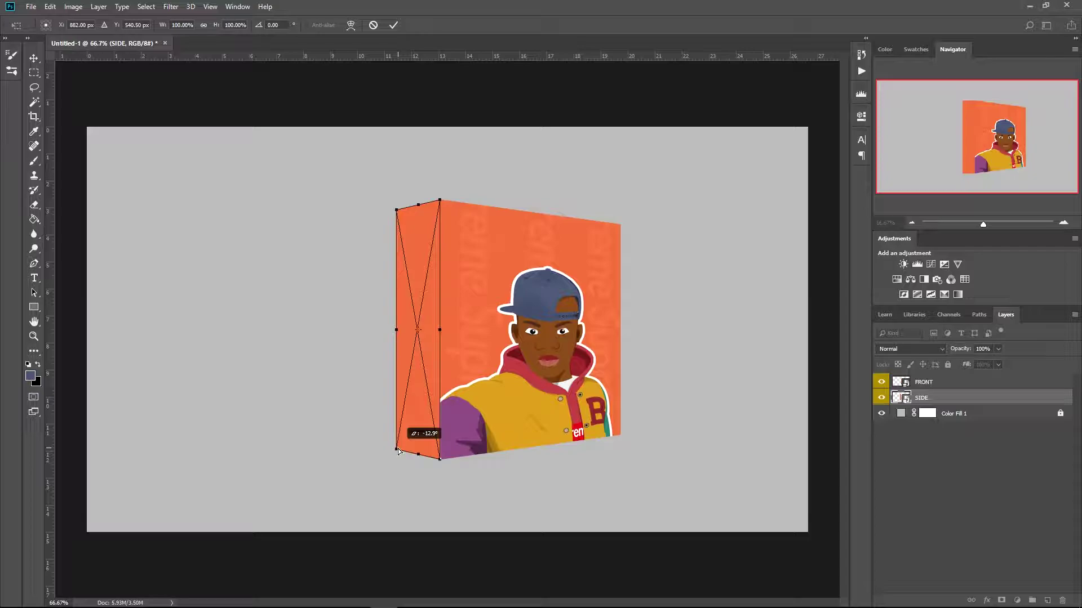
pyautogui.moveTo(399, 450); pyautogui.dragTo(398, 450)
pyautogui.click(394, 26)
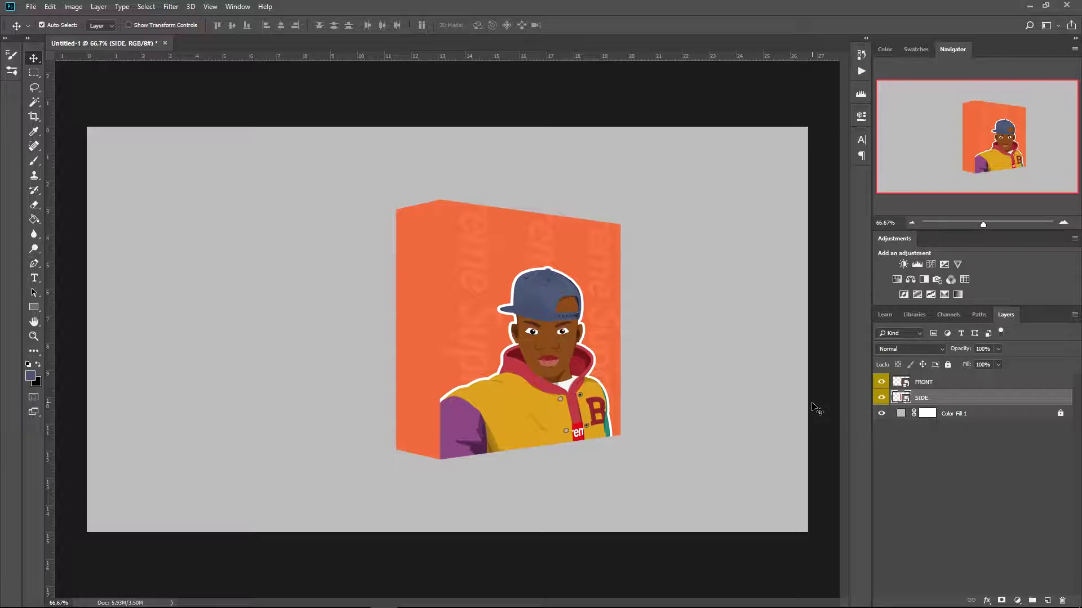
# Step: Open the FRONT smart object's contents, delete the white FRONT layer and add an empty layer above the artwork
pyautogui.doubleClick(898, 383)
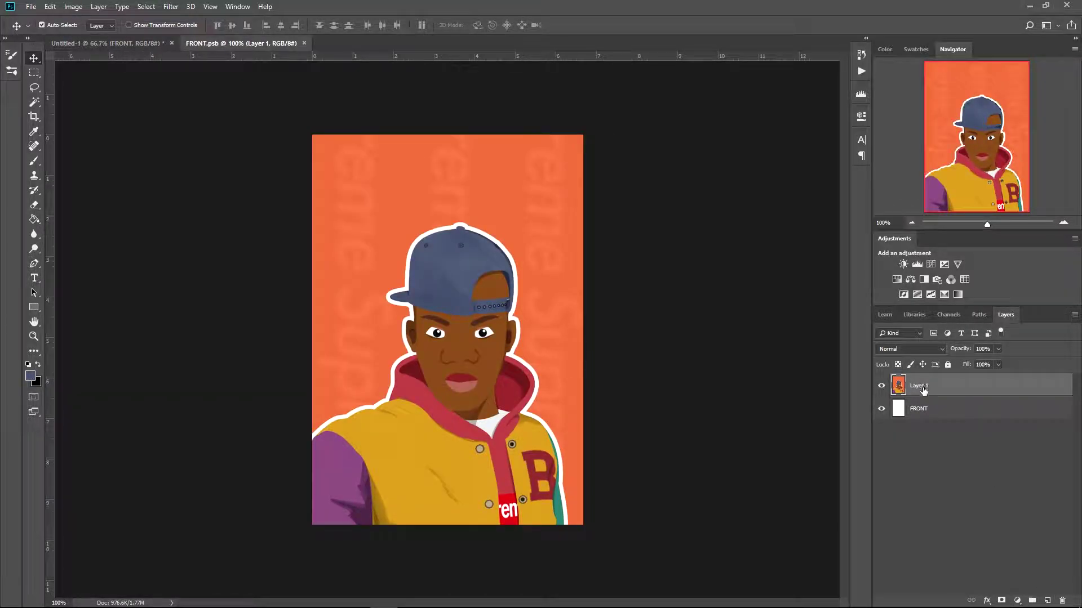
pyautogui.click(913, 410)
pyautogui.moveTo(977, 408); pyautogui.dragTo(1062, 601)
pyautogui.click(1047, 601)
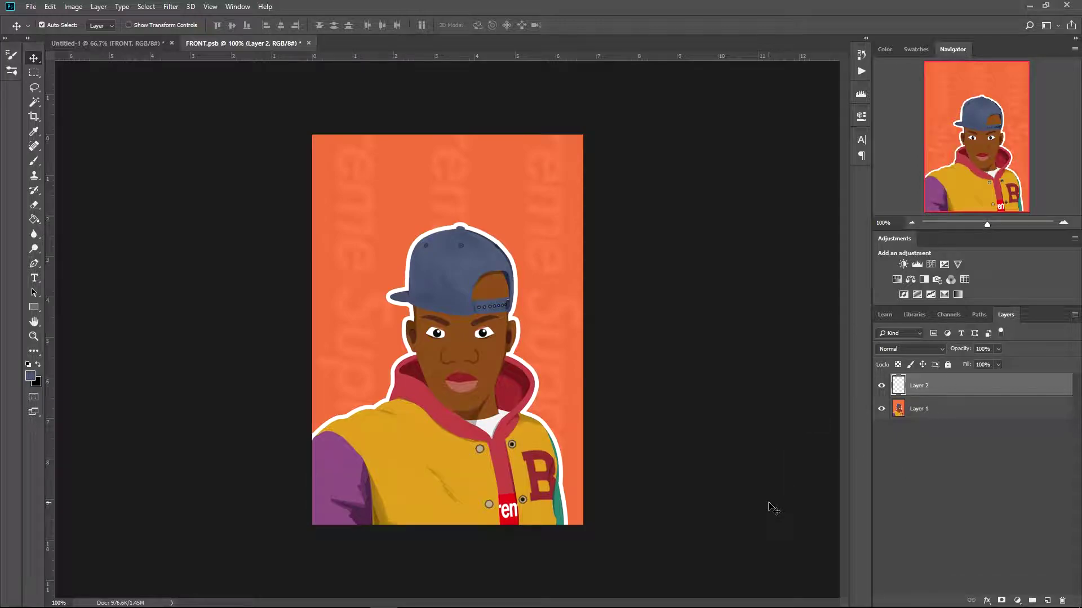
# Step: Draw a closed Pen path with a curved edge sweeping from the artwork's right side to its lower-left, enclosing the lower-right corner
pyautogui.press('p')
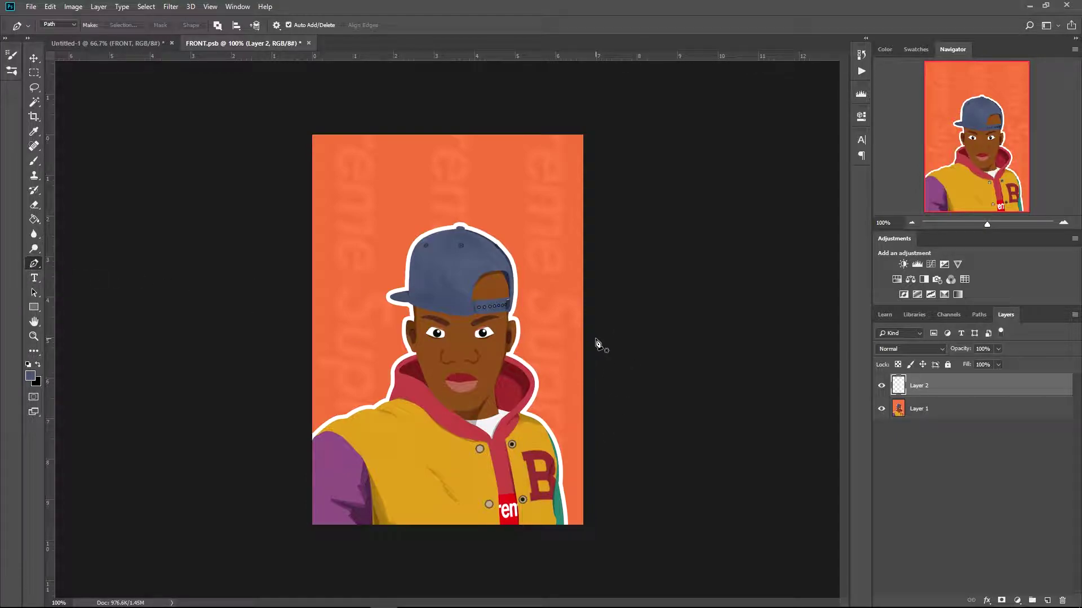
pyautogui.click(592, 311)
pyautogui.moveTo(365, 534); pyautogui.dragTo(160, 588)
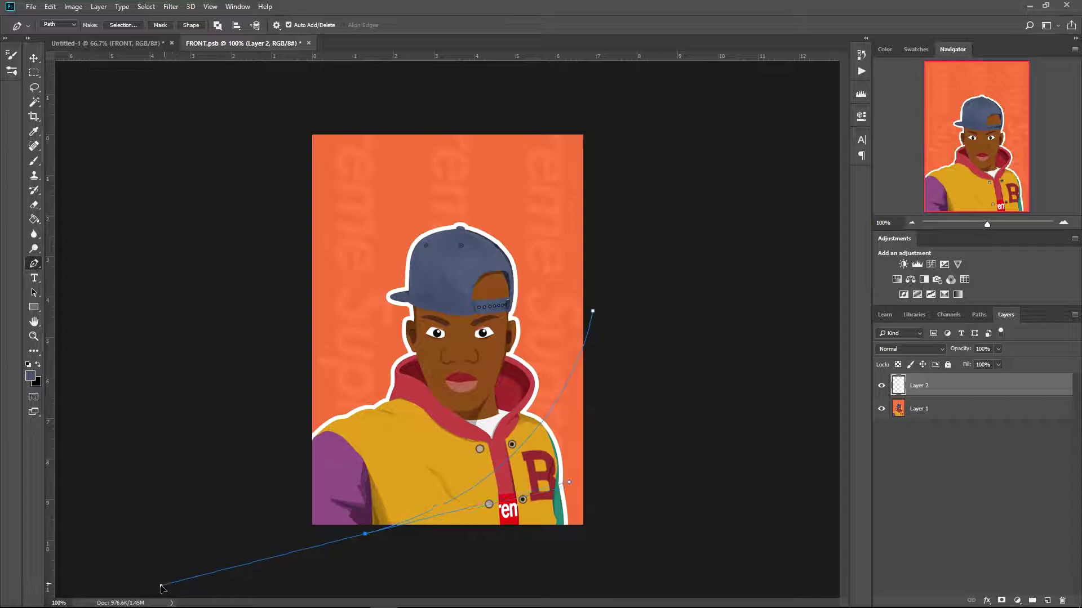
pyautogui.click(609, 567)
pyautogui.click(692, 535)
pyautogui.moveTo(670, 441); pyautogui.dragTo(668, 432)
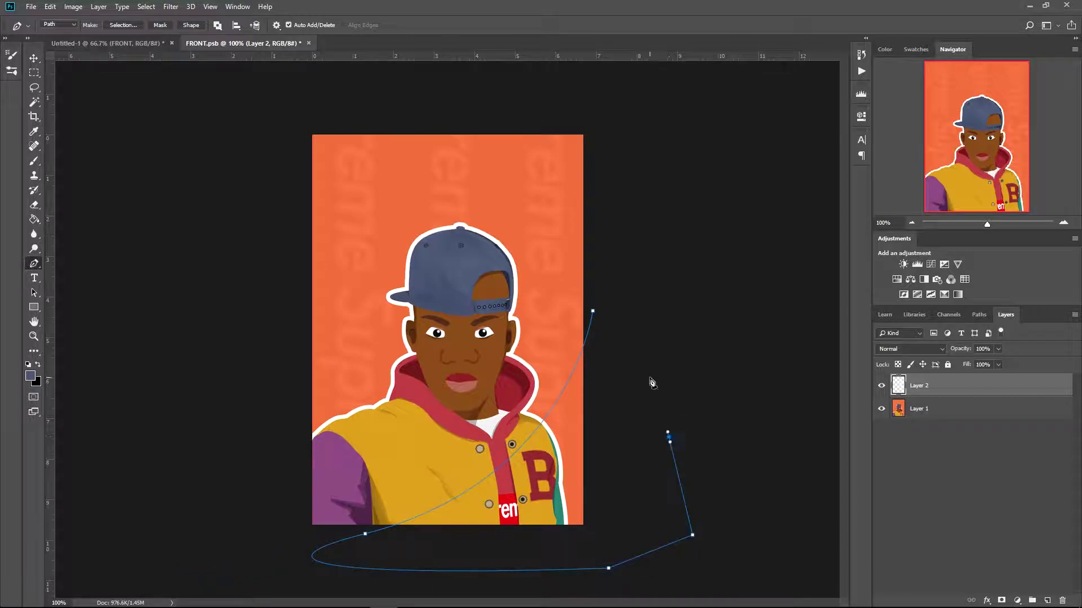
pyautogui.click(593, 311)
# Step: Reset the foreground and background colors to black and white and undo the trial brush strokes on the empty layer
pyautogui.press('b')
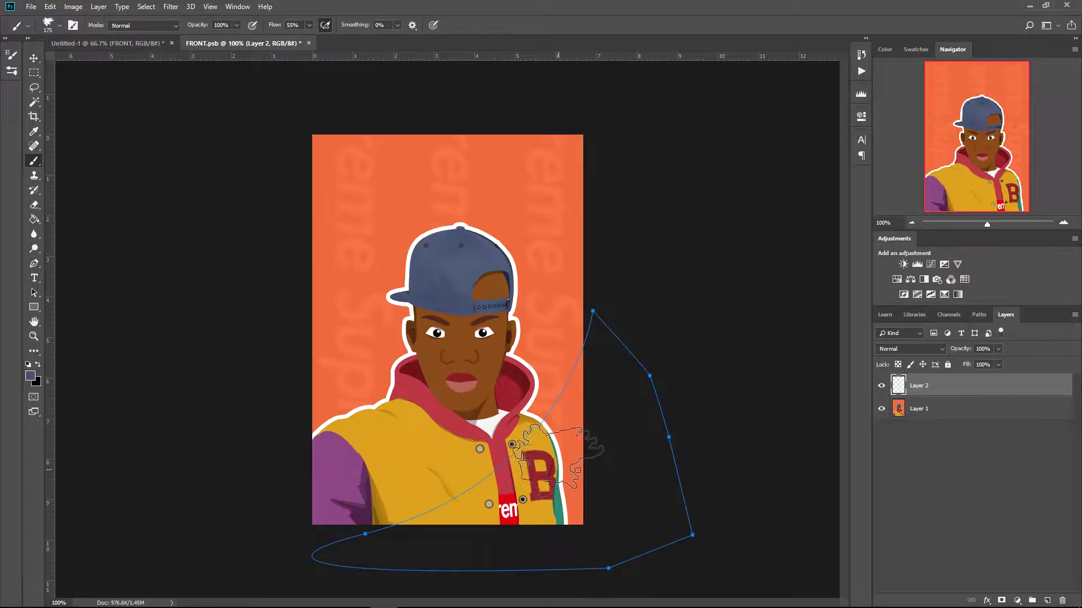
pyautogui.moveTo(578, 416); pyautogui.dragTo(563, 475)
pyautogui.hotkey('ctrl', 'z')
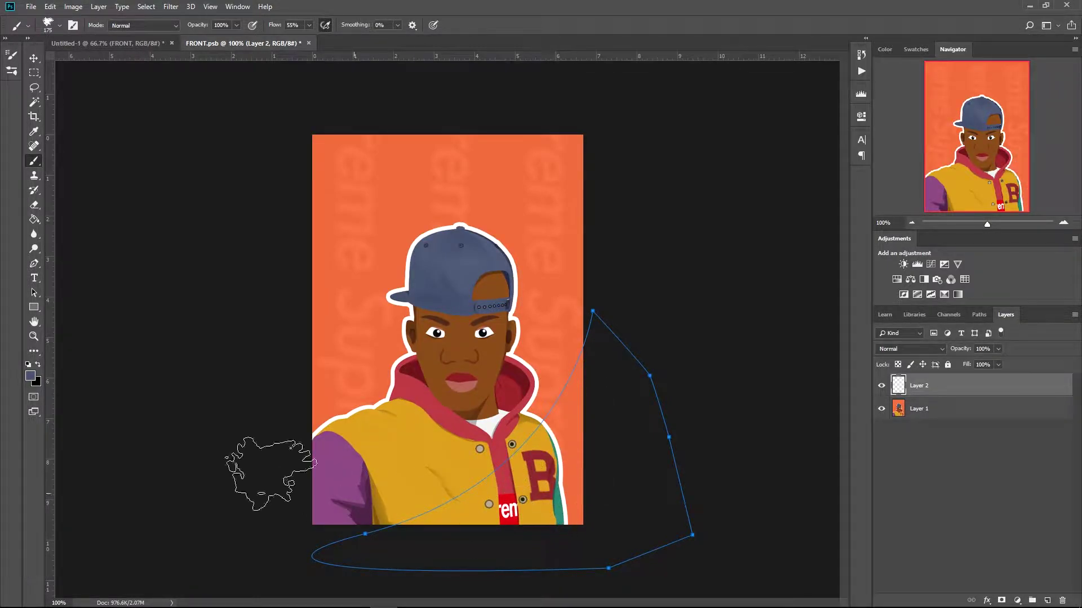
pyautogui.press('d')
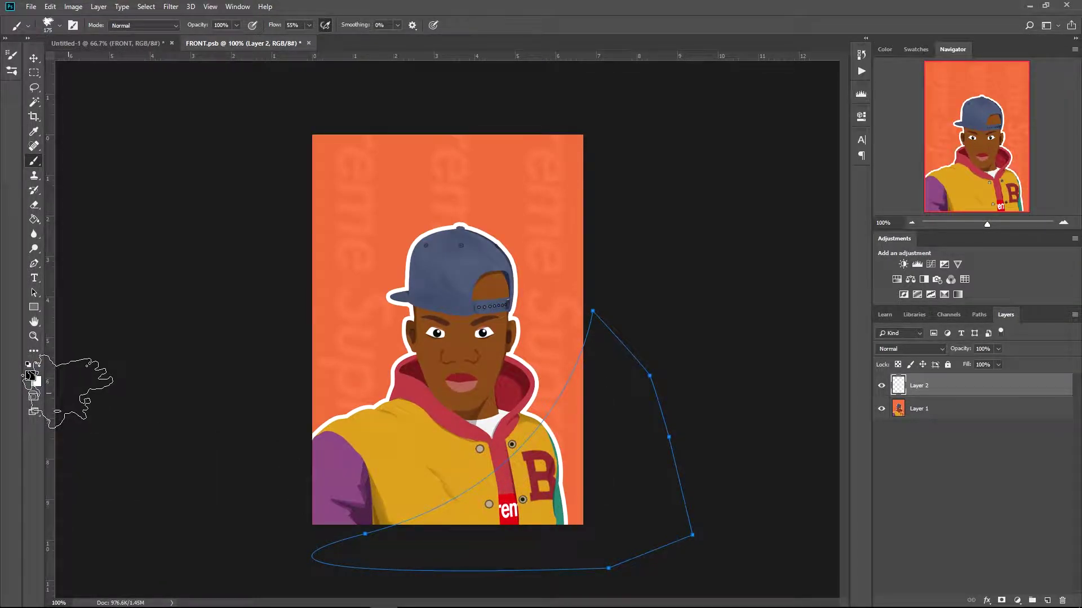
pyautogui.moveTo(563, 374)
pyautogui.mouseDown()
pyautogui.moveTo(549, 537)
pyautogui.moveTo(578, 339)
pyautogui.moveTo(583, 434)
pyautogui.mouseUp()
pyautogui.hotkey('ctrl', 'z')
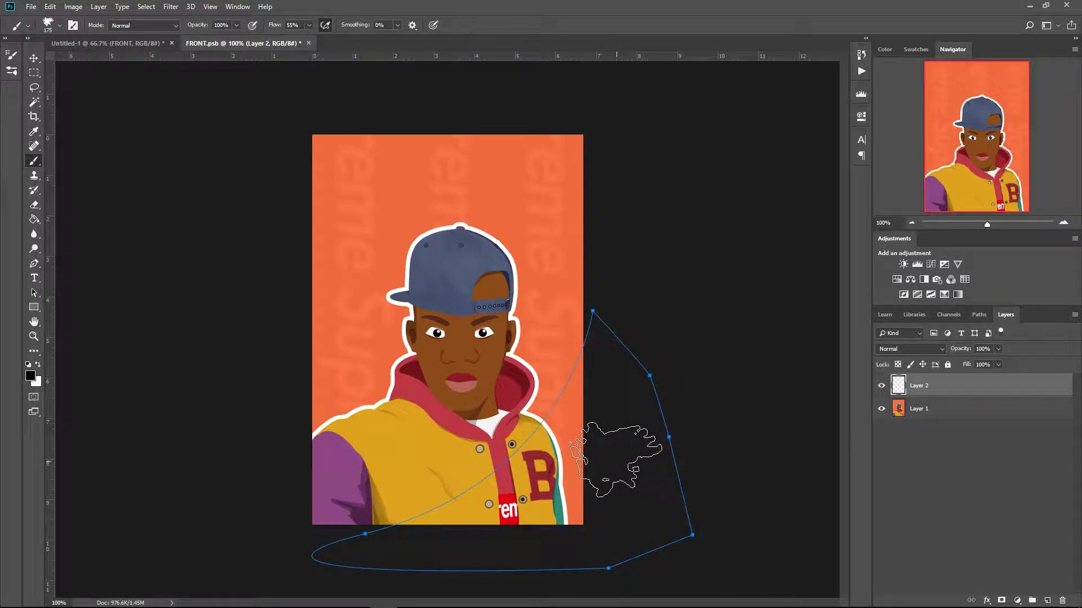
# Step: Convert the curved path to a selection, paint it solid black over the artwork's lower-right corner on Layer 2, and deselect
pyautogui.press('p')
pyautogui.rightClick(571, 439)
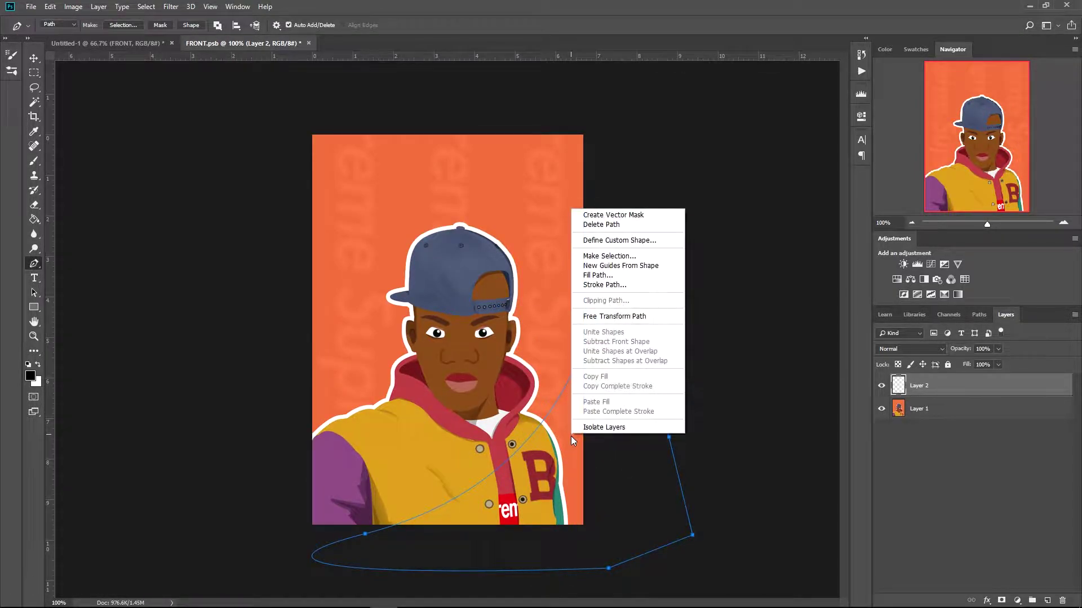
pyautogui.click(609, 256)
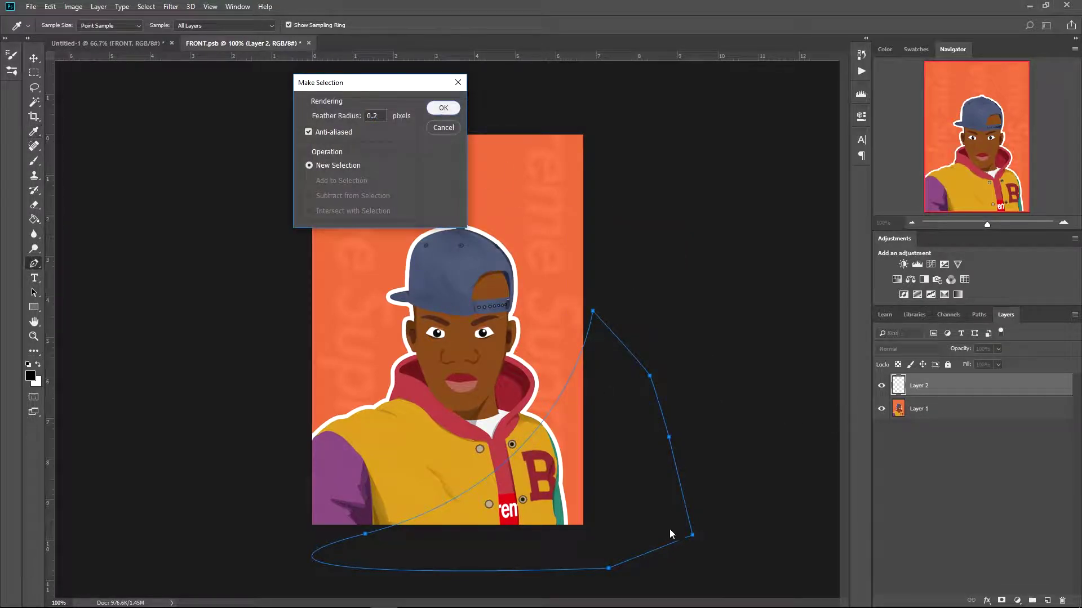
pyautogui.click(435, 108)
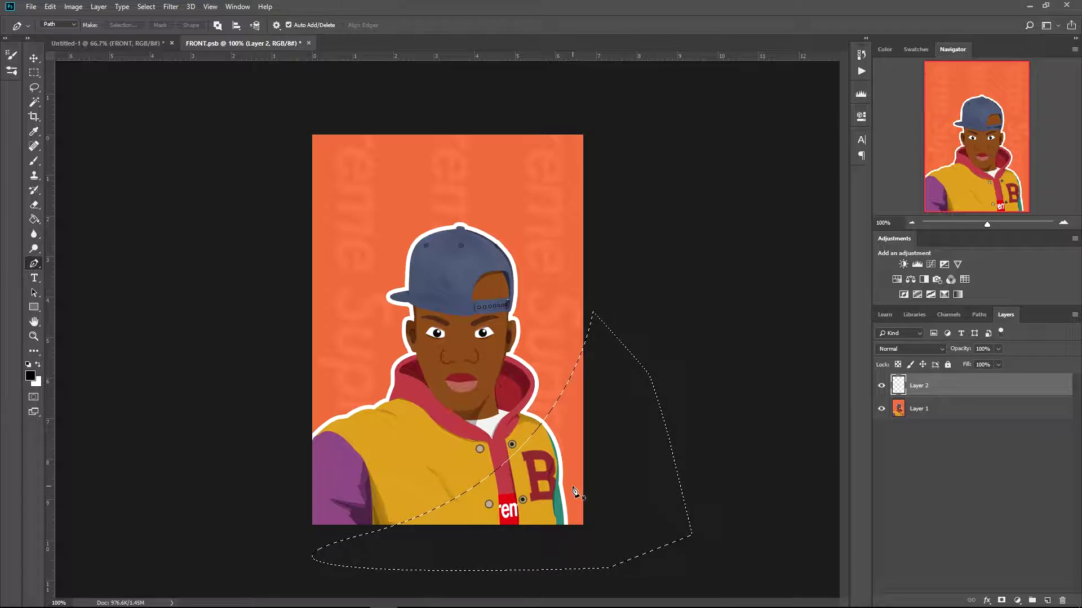
pyautogui.press('b')
pyautogui.moveTo(569, 547)
pyautogui.mouseDown()
pyautogui.moveTo(575, 346)
pyautogui.moveTo(569, 547)
pyautogui.moveTo(572, 356)
pyautogui.moveTo(531, 490)
pyautogui.moveTo(441, 522)
pyautogui.moveTo(454, 534)
pyautogui.moveTo(362, 540)
pyautogui.moveTo(362, 555)
pyautogui.moveTo(438, 520)
pyautogui.moveTo(602, 508)
pyautogui.moveTo(578, 483)
pyautogui.moveTo(586, 445)
pyautogui.mouseUp()
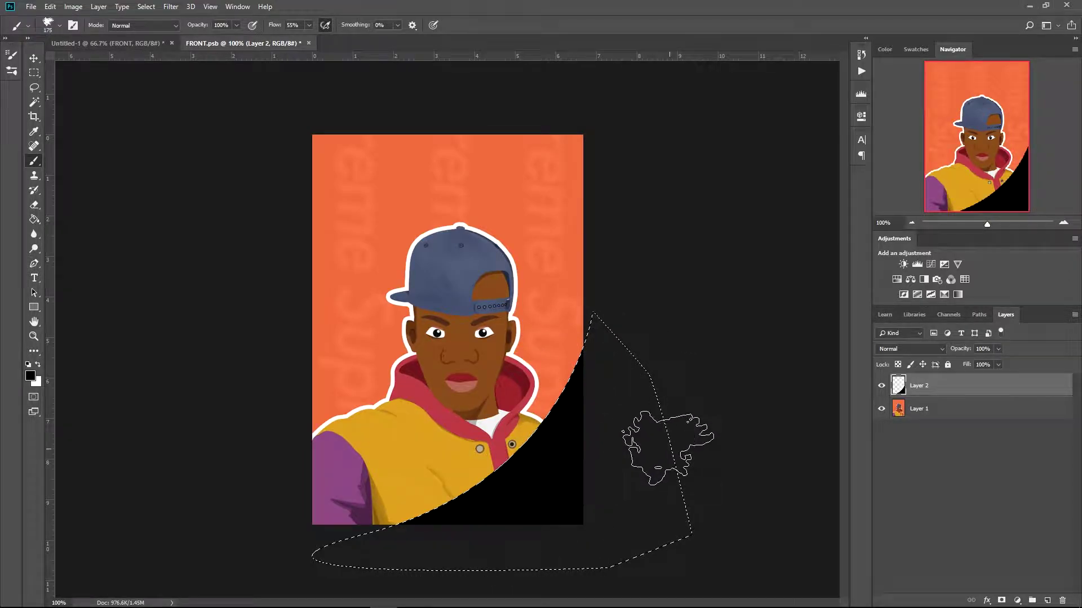
pyautogui.hotkey('ctrl', 'd')
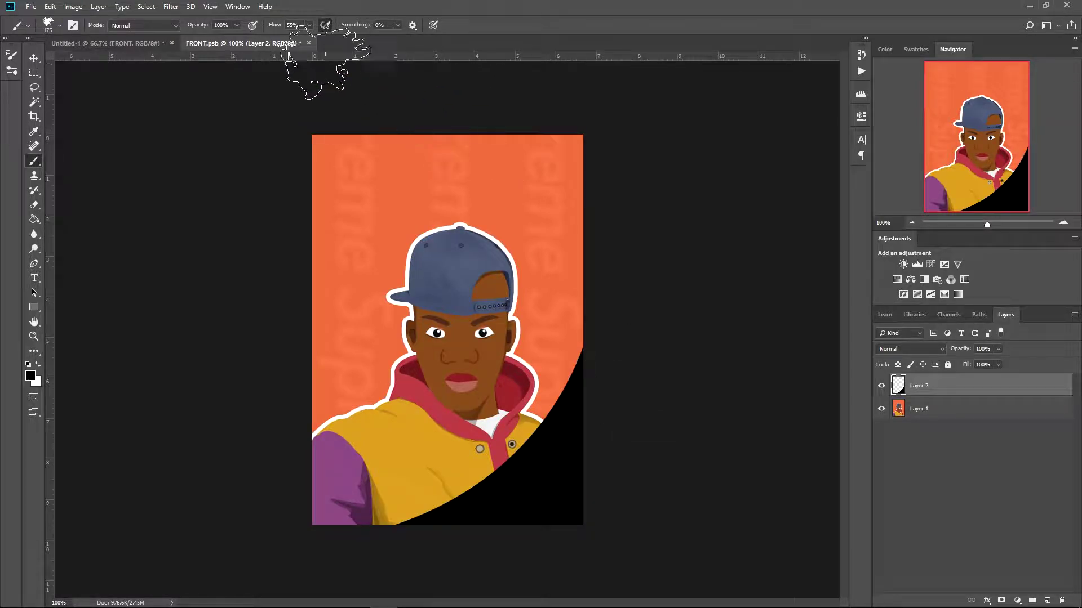
# Step: Apply a Gaussian Blur with a 182.0 pixel radius to the black corner shape on Layer 2
pyautogui.click(176, 11)
pyautogui.moveTo(271, 139)
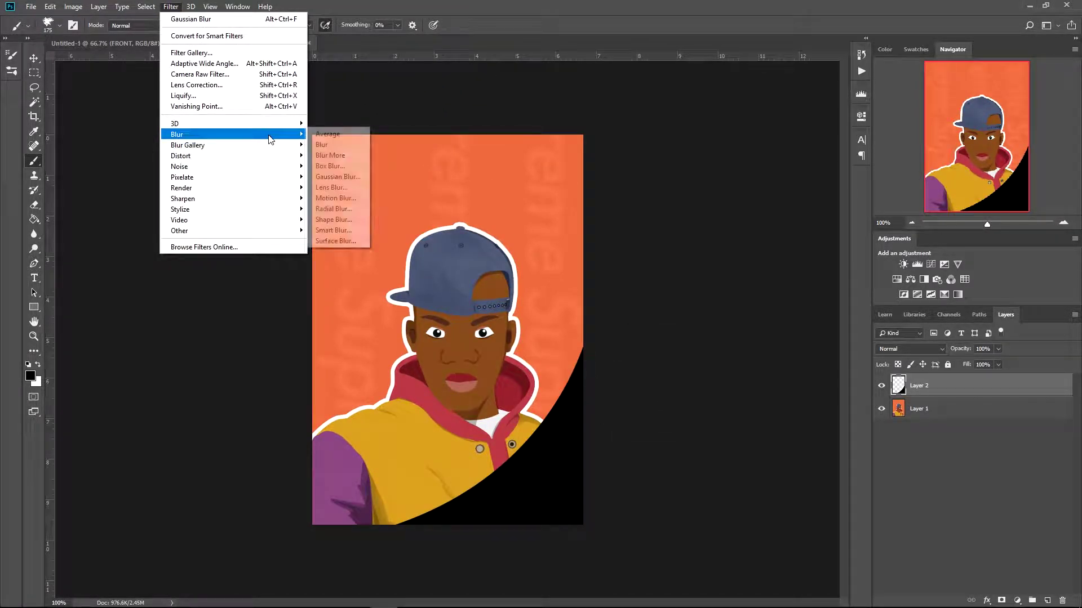
pyautogui.click(341, 181)
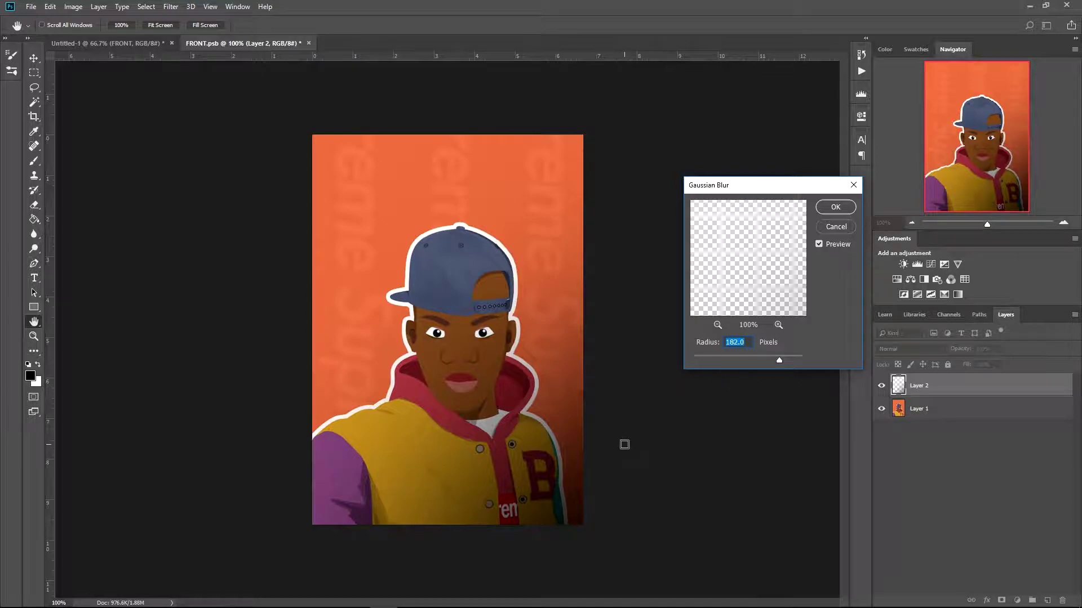
pyautogui.click(836, 207)
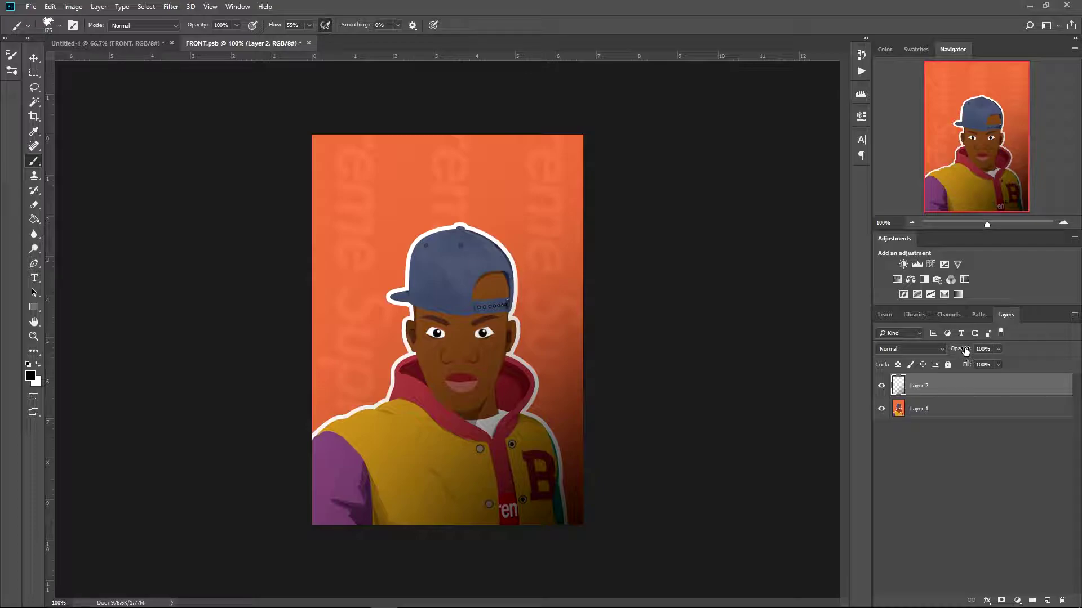
# Step: Set the opacity of the blurred black layer to 35%
pyautogui.click(984, 348)
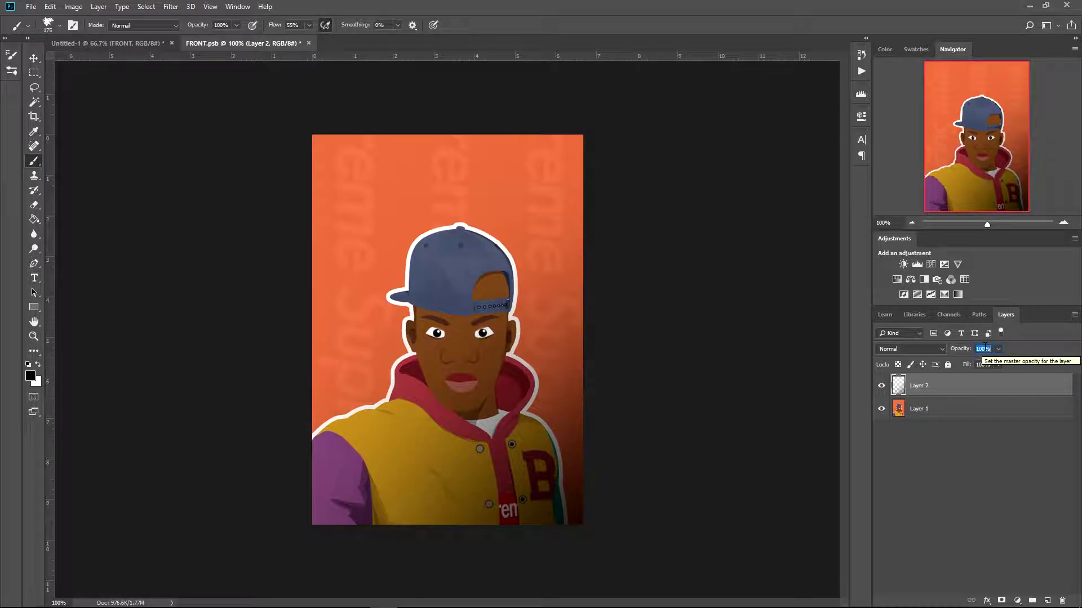
pyautogui.write('15')
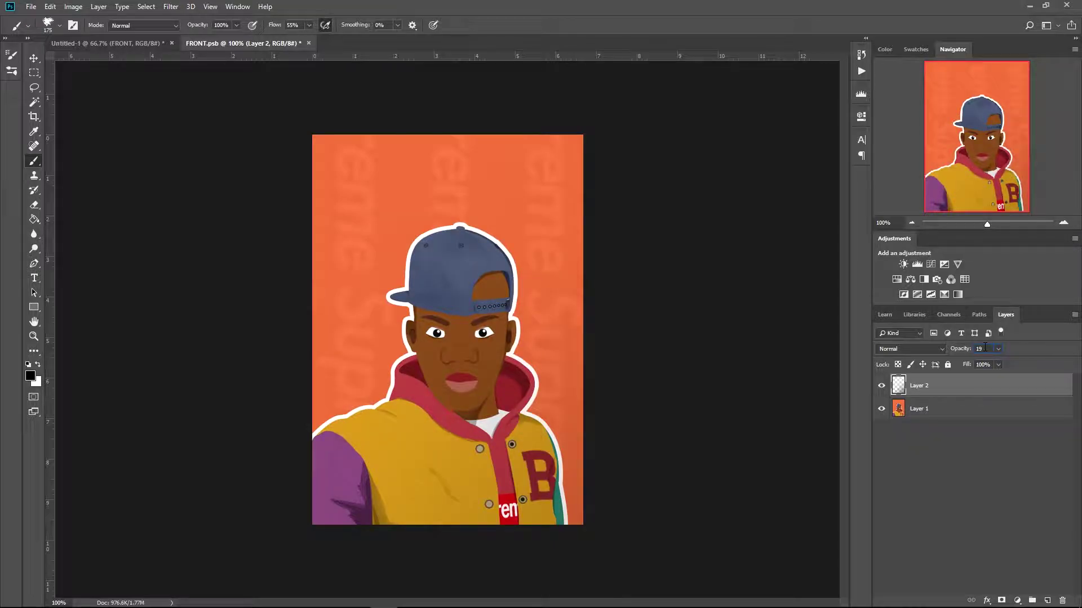
pyautogui.press('BackSpace')
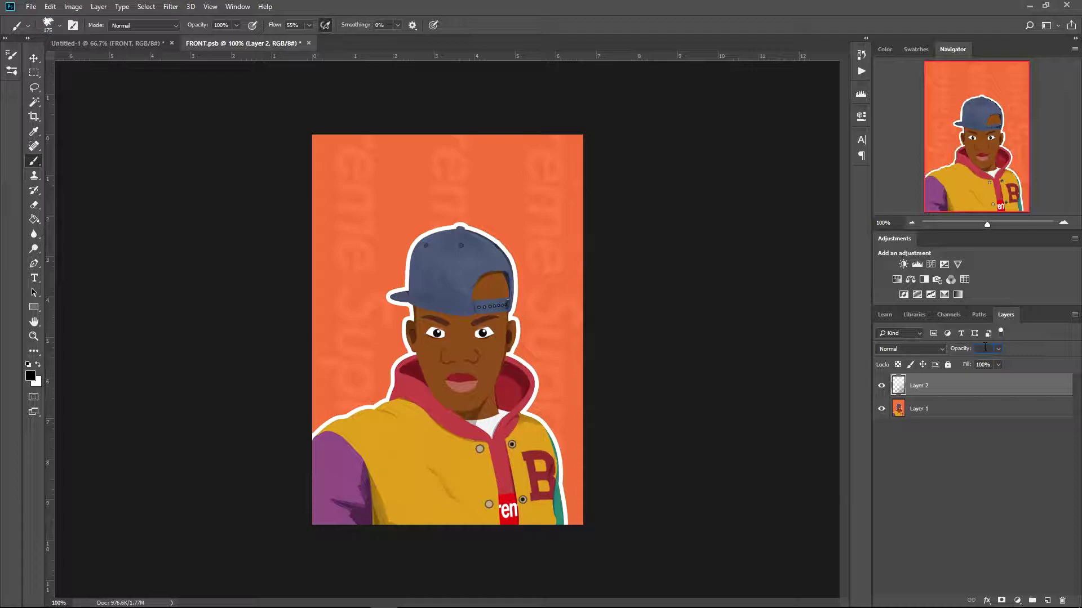
pyautogui.write('35')
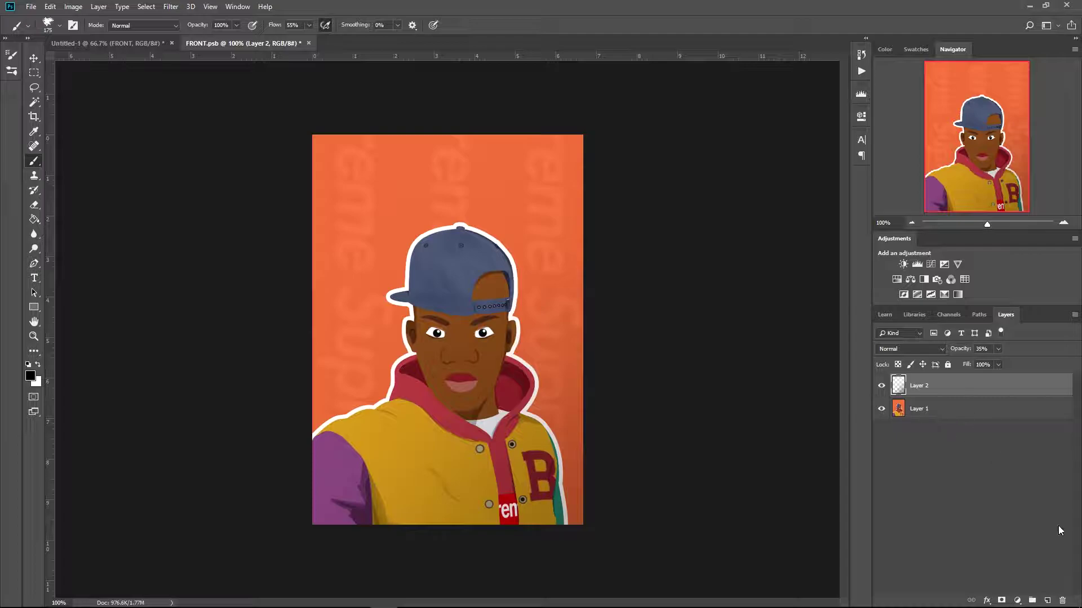
# Step: Rename Layer 2 as Shadow and add a new layer above it named Highlights
pyautogui.doubleClick(922, 385)
pyautogui.write('Shadow')
pyautogui.press('Return')
pyautogui.click(1047, 601)
pyautogui.doubleClick(924, 386)
pyautogui.write('G')
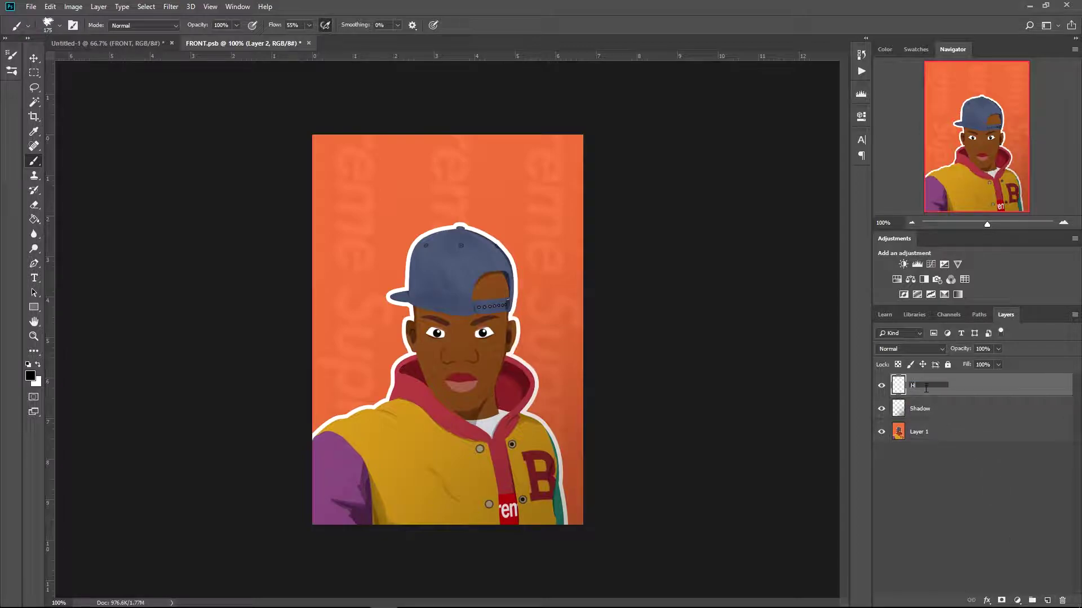
pyautogui.write('ighlights')
pyautogui.press('Return')
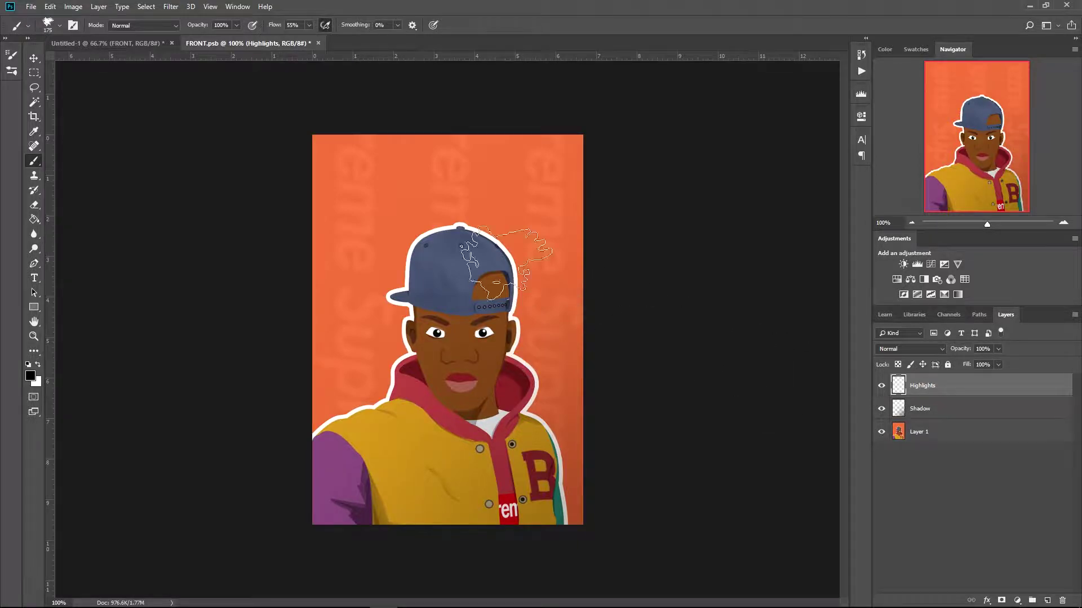
# Step: Draw a closed Pen path around the artwork's upper-left corner, with a curved edge sweeping from the top edge down to the left edge
pyautogui.press('p')
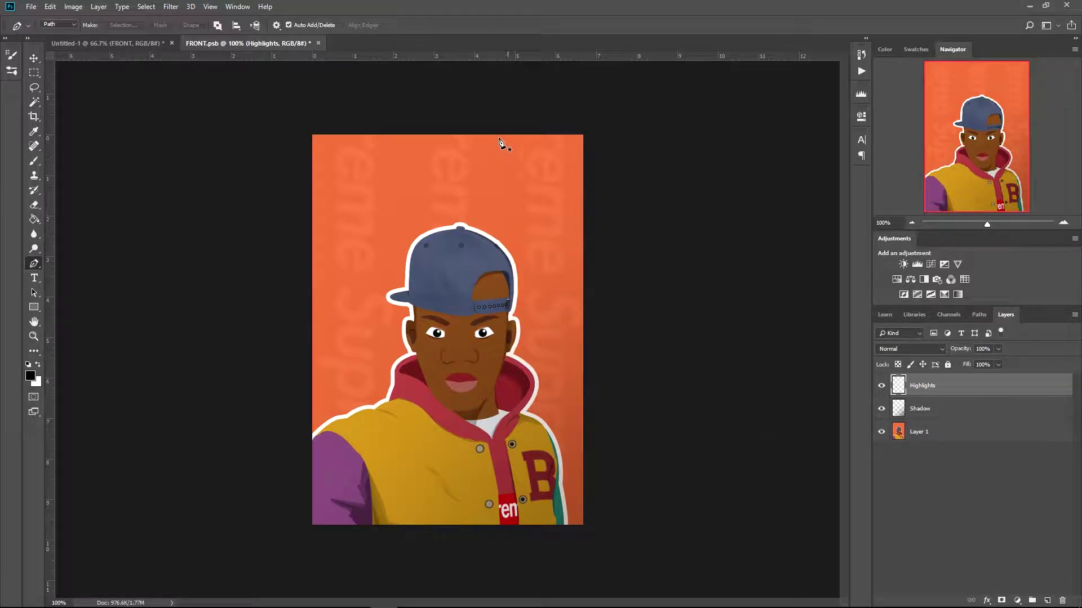
pyautogui.click(534, 100)
pyautogui.moveTo(253, 293); pyautogui.dragTo(66, 294)
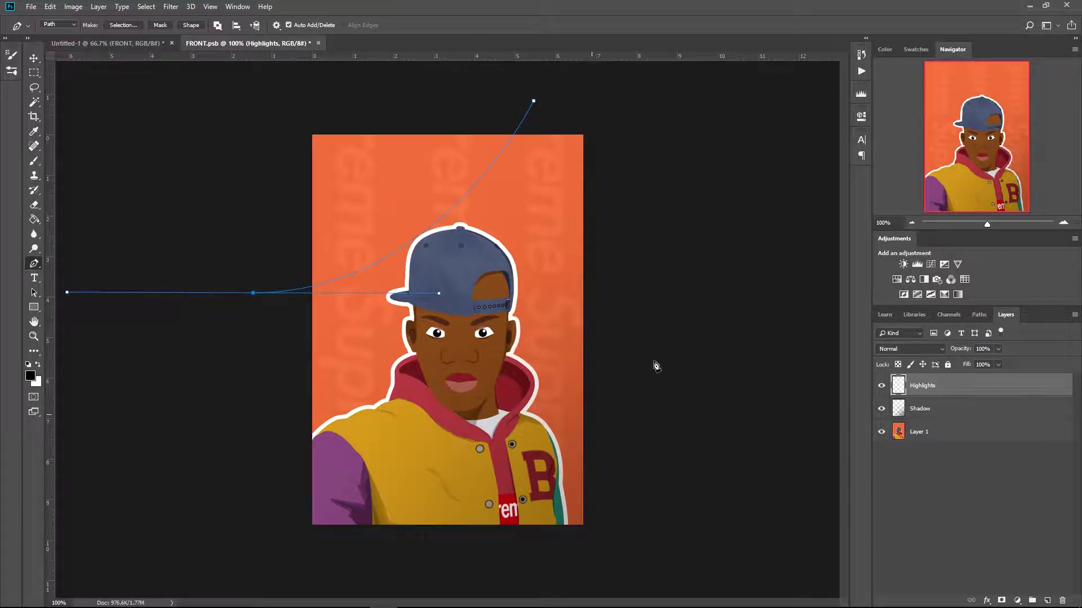
pyautogui.moveTo(214, 128); pyautogui.dragTo(219, 104)
pyautogui.moveTo(272, 67); pyautogui.dragTo(297, 71)
pyautogui.click(533, 102)
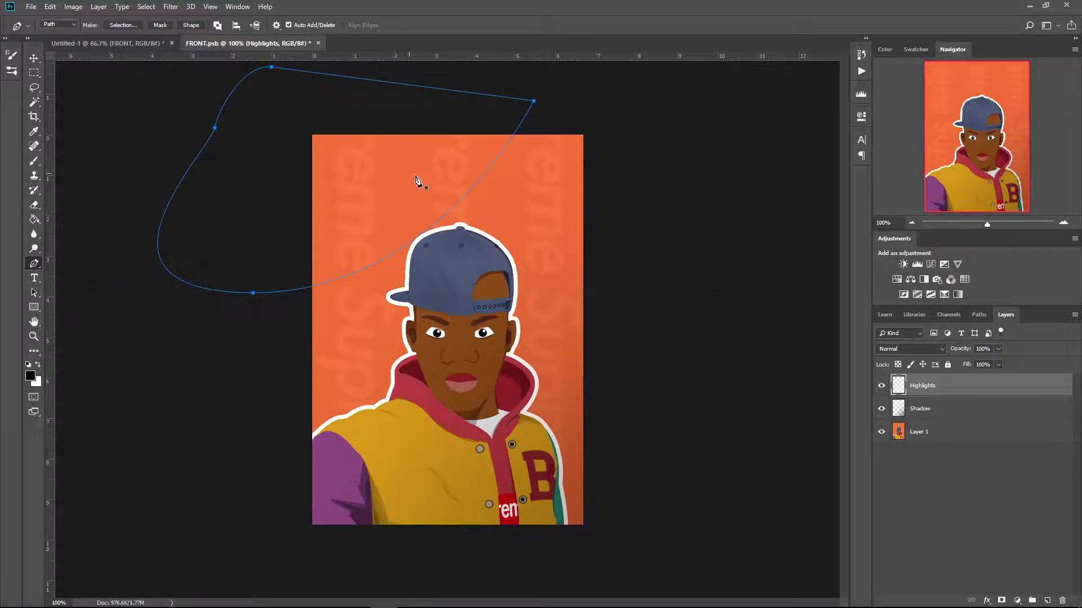
# Step: Convert the upper-left path to a selection, paint it solid white on the Highlights layer, and deselect
pyautogui.rightClick(428, 184)
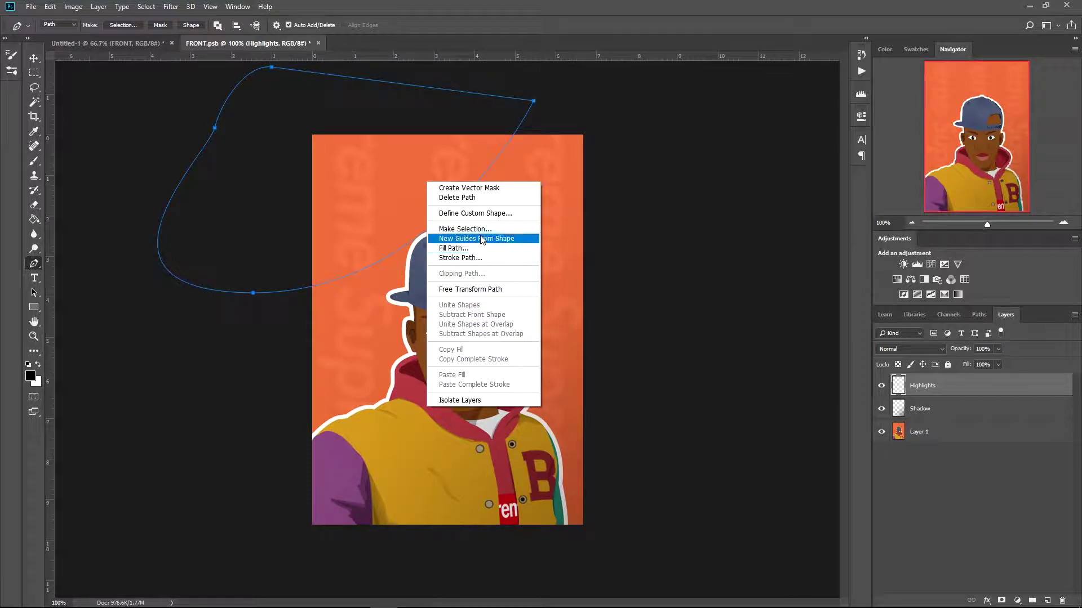
pyautogui.click(463, 229)
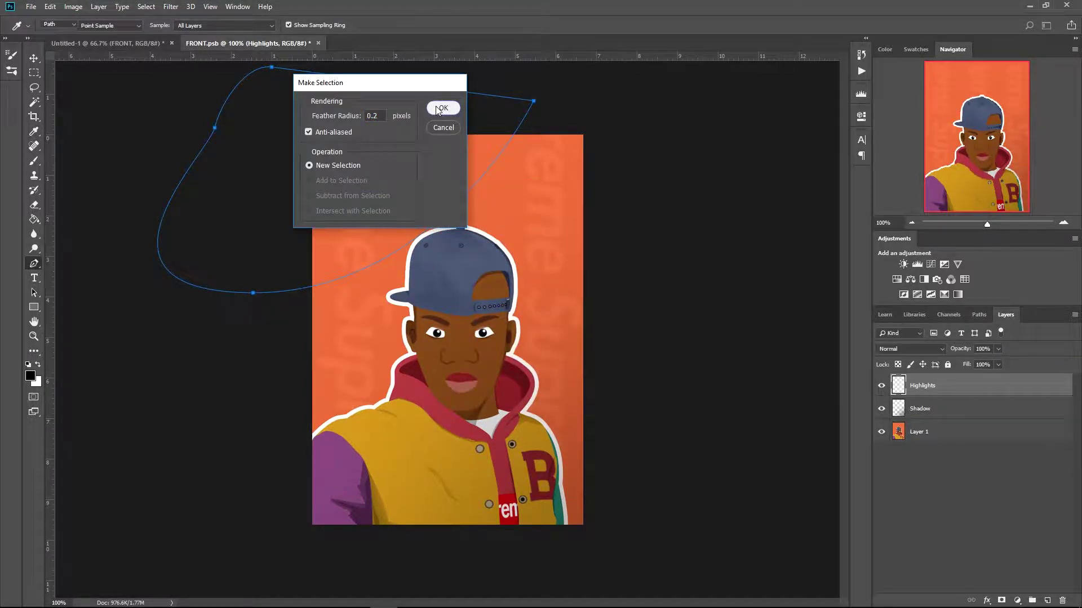
pyautogui.click(442, 108)
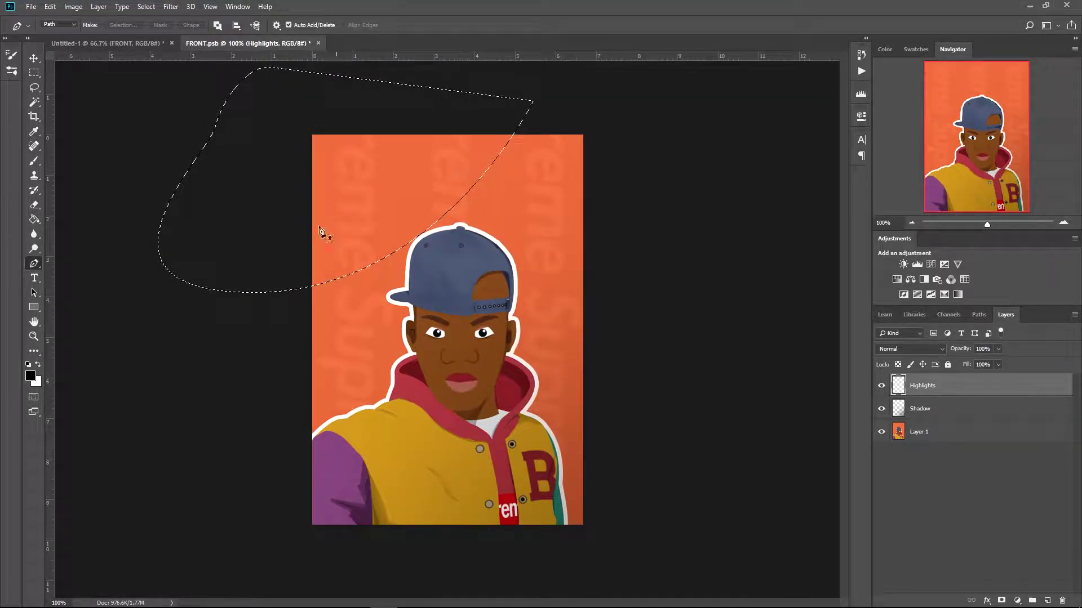
pyautogui.press('x')
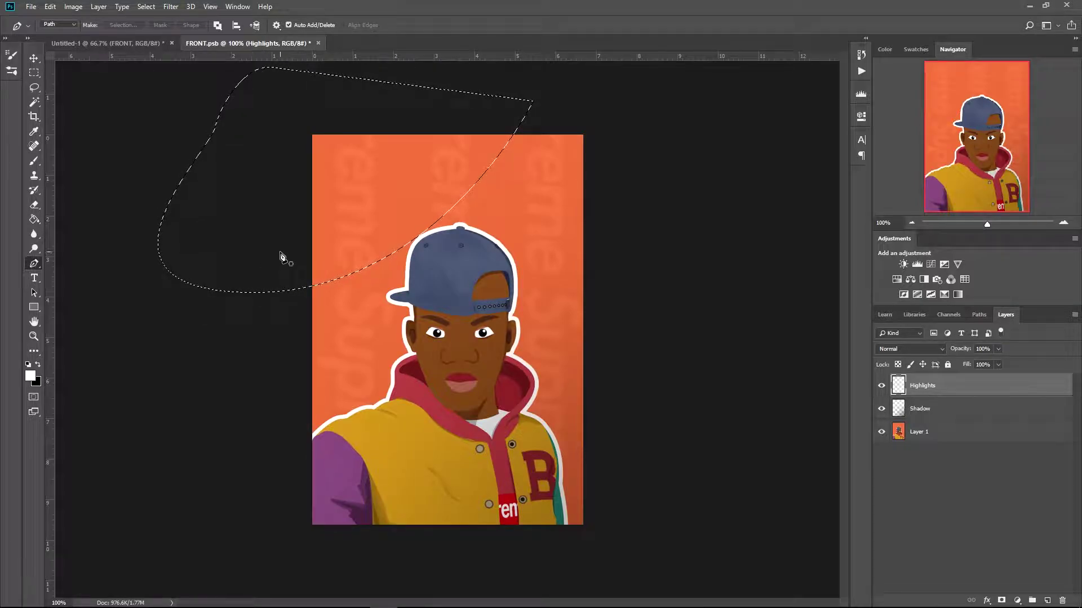
pyautogui.press('b')
pyautogui.moveTo(389, 254)
pyautogui.mouseDown()
pyautogui.moveTo(350, 242)
pyautogui.moveTo(321, 89)
pyautogui.moveTo(309, 249)
pyautogui.moveTo(585, 168)
pyautogui.moveTo(447, 144)
pyautogui.moveTo(423, 203)
pyautogui.moveTo(507, 186)
pyautogui.moveTo(436, 200)
pyautogui.moveTo(290, 259)
pyautogui.moveTo(537, 109)
pyautogui.moveTo(415, 150)
pyautogui.moveTo(515, 65)
pyautogui.mouseUp()
pyautogui.hotkey('ctrl', 'd')
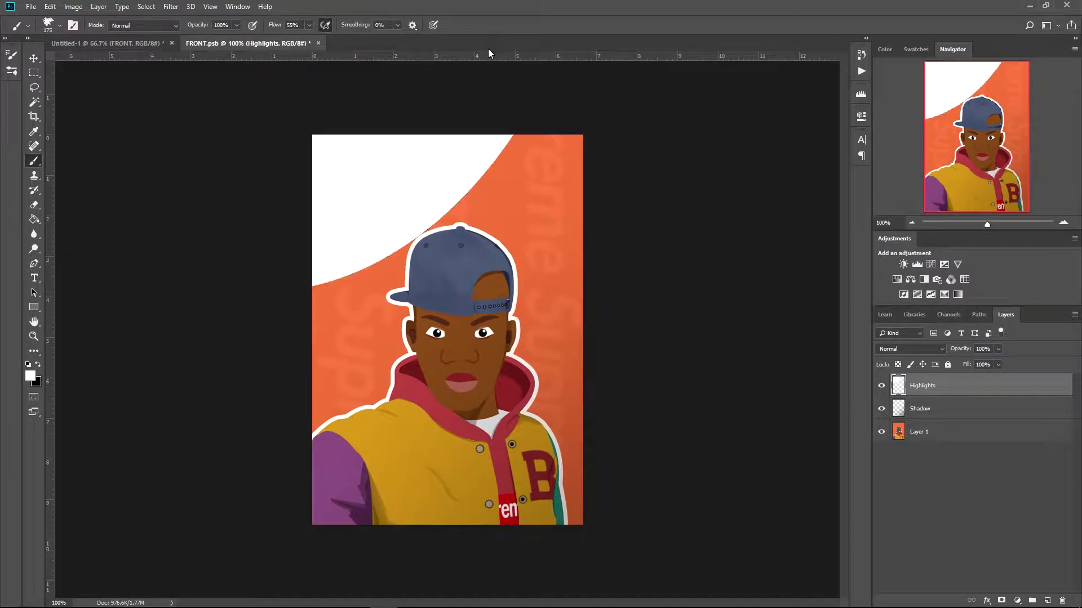
# Step: Apply a Gaussian Blur with a 182.0 pixel radius to the white shape on the Highlights layer
pyautogui.click(171, 6)
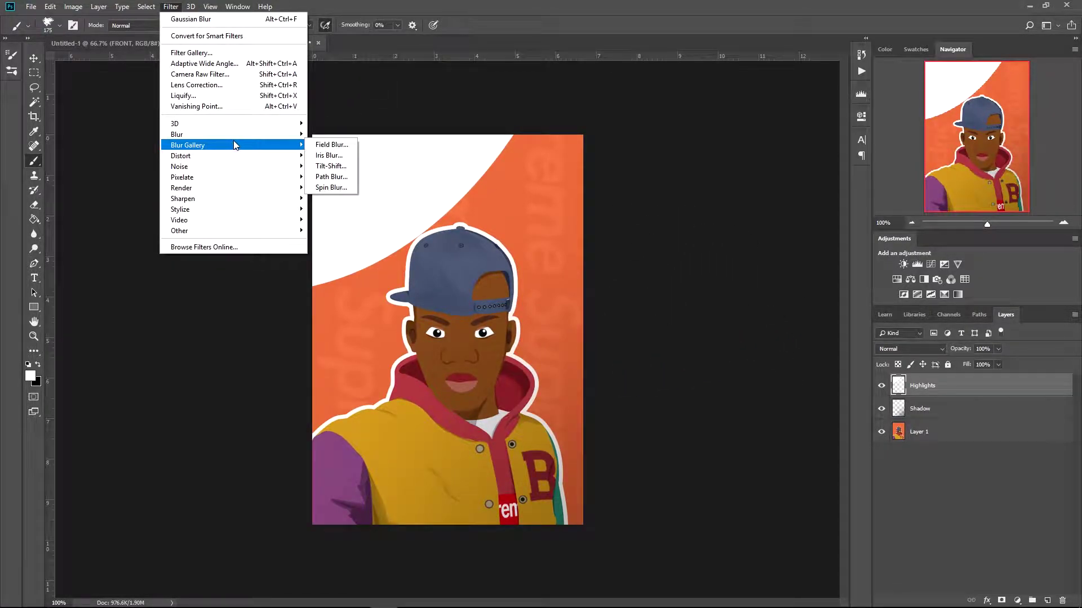
pyautogui.moveTo(244, 137)
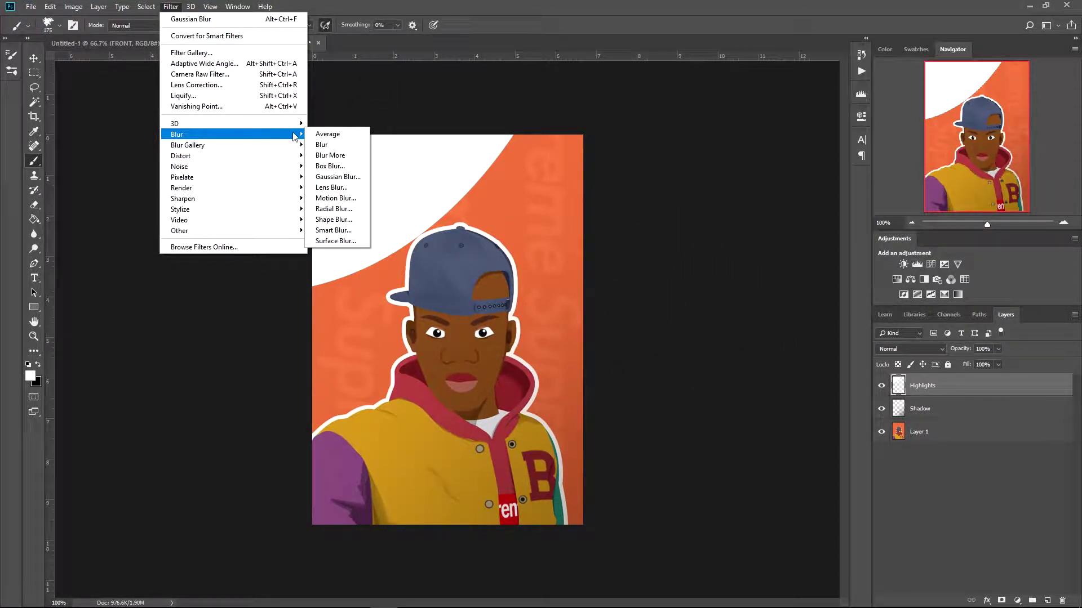
pyautogui.click(345, 177)
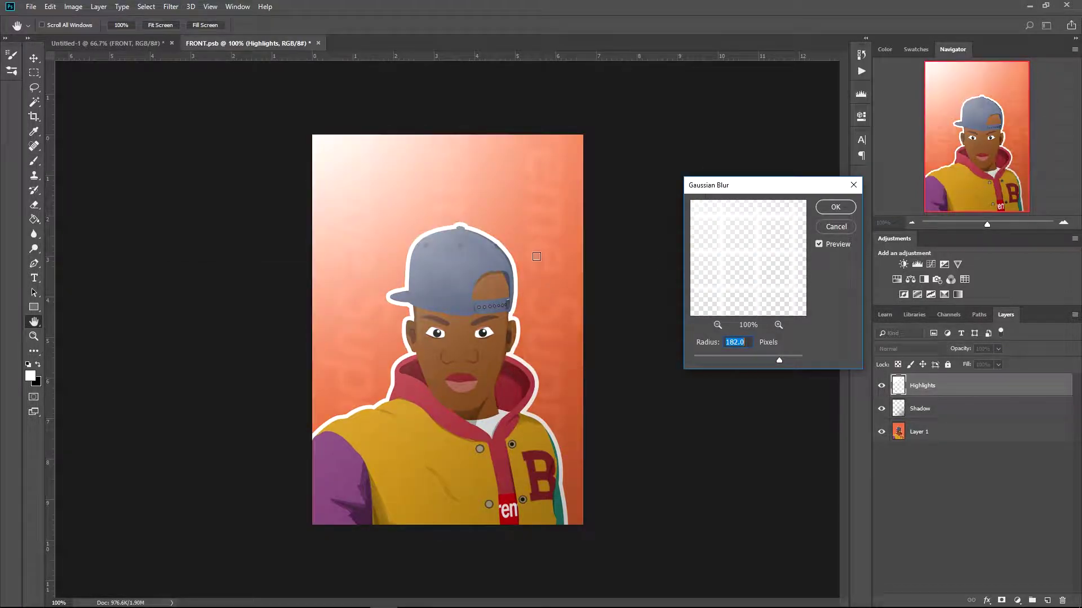
pyautogui.click(838, 207)
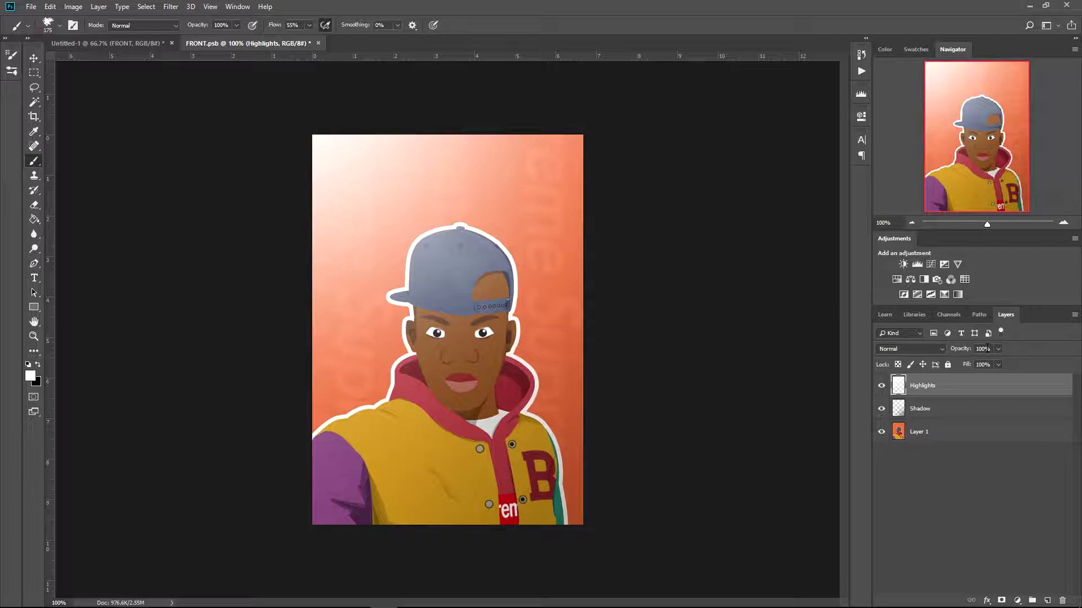
# Step: Set the Highlights layer's opacity to 40%
pyautogui.click(983, 348)
pyautogui.write('4')
pyautogui.press('Return')
pyautogui.write('40')
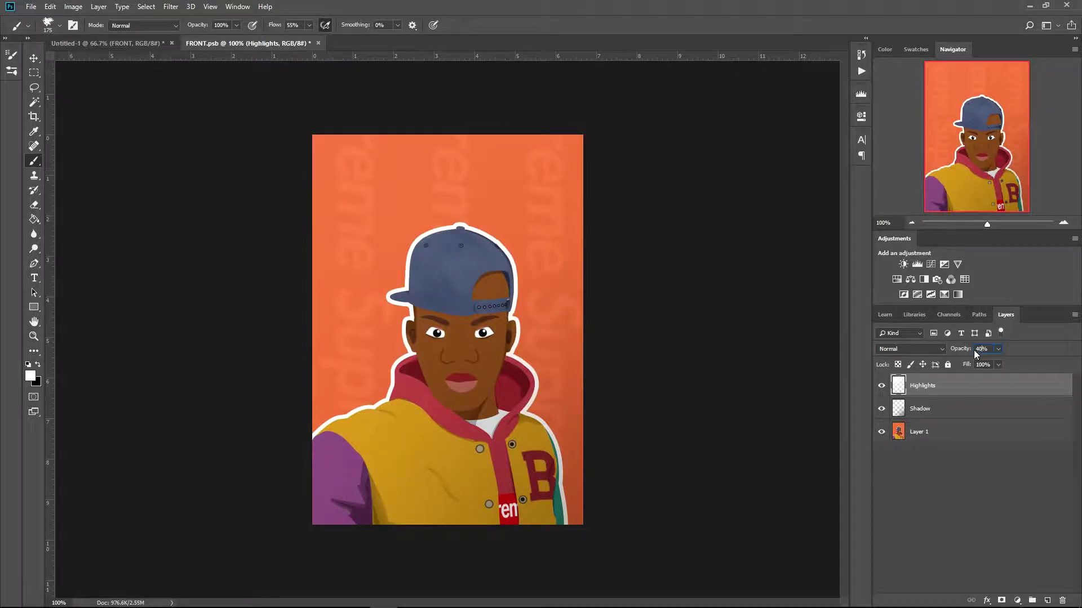
pyautogui.press('Return')
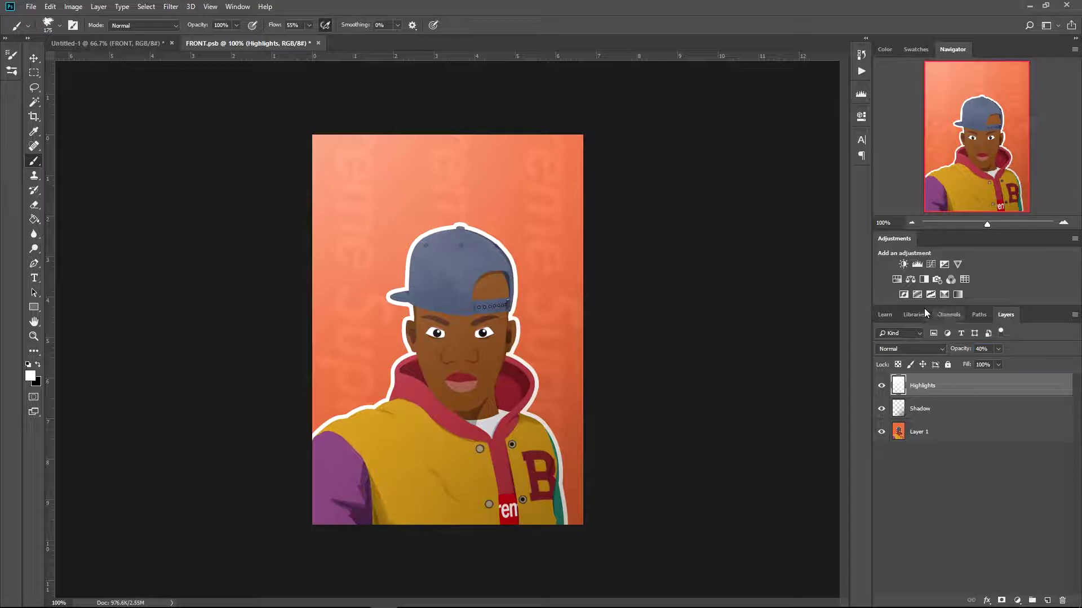
# Step: Close the FRONT smart object's contents with its changes saved, and switch to the Move tool in the box document
pyautogui.click(318, 43)
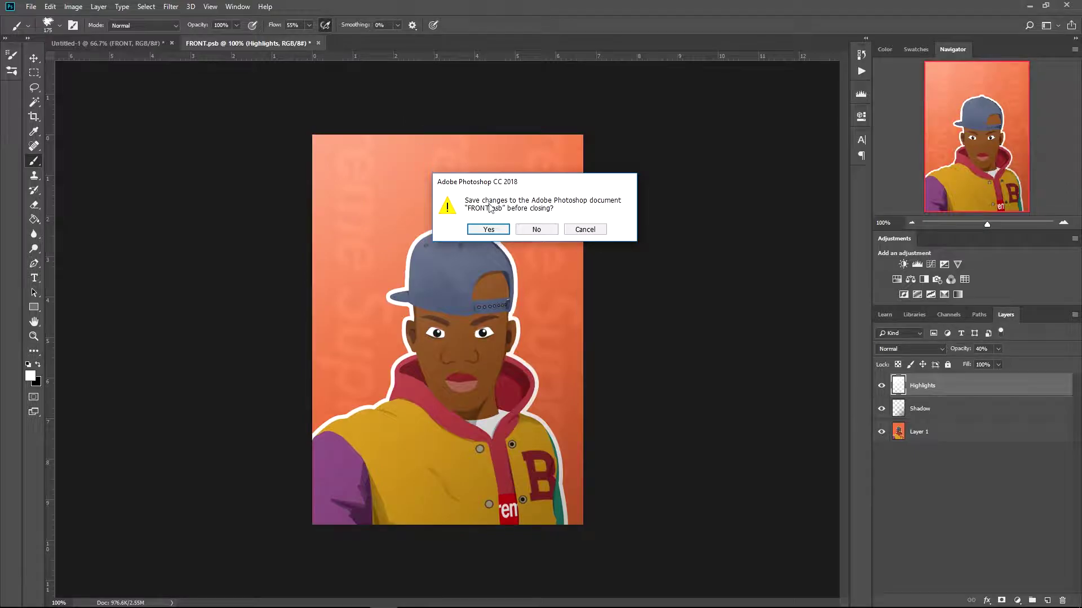
pyautogui.click(494, 231)
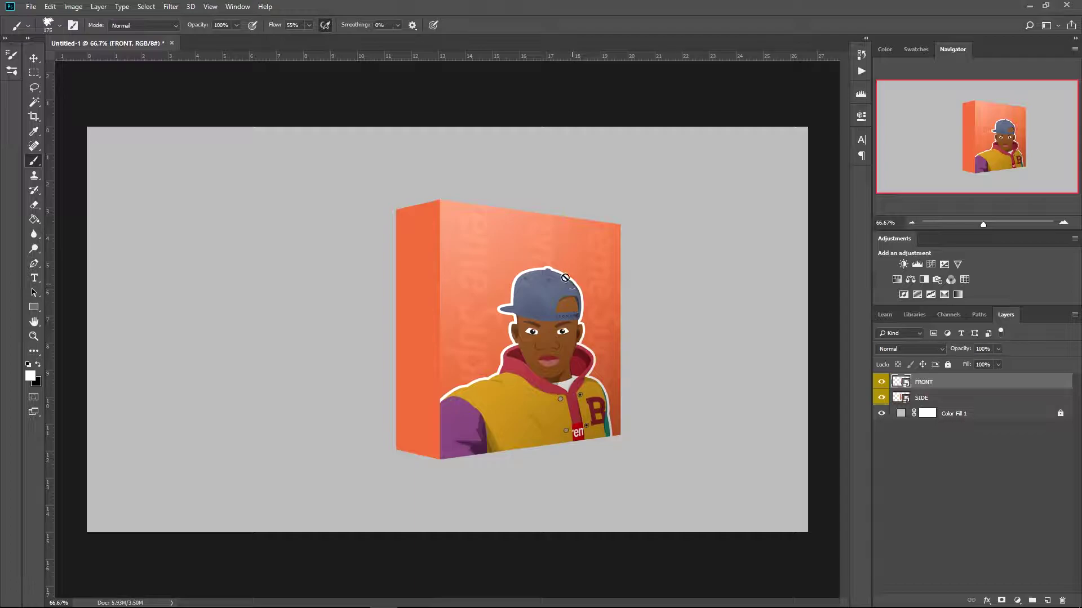
pyautogui.press('v')
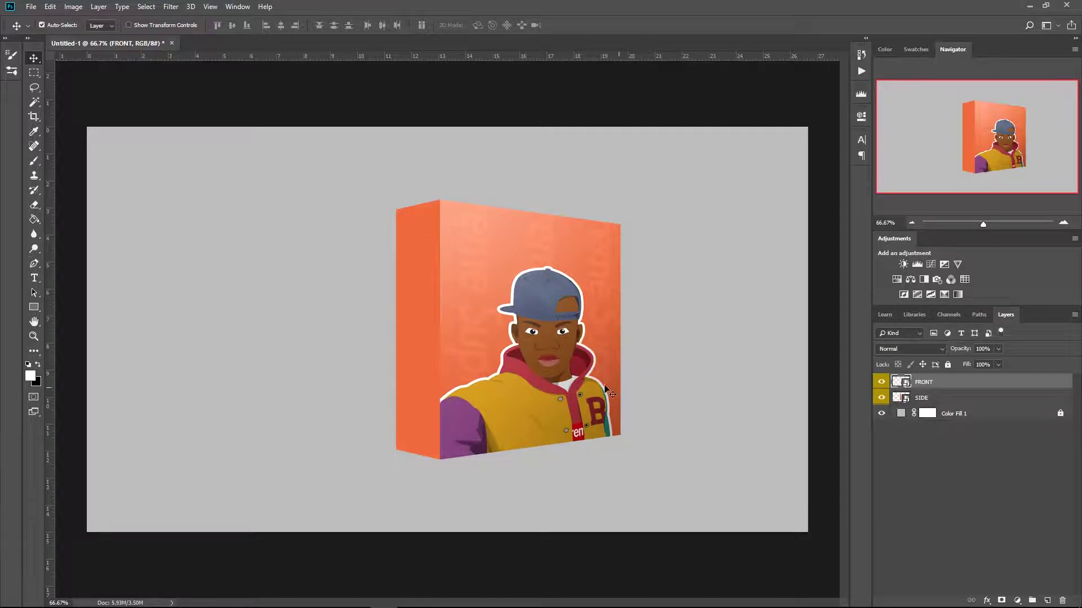
# Step: Select the FRONT and SIDE layers together and load their combined outline as a selection around the whole box
pyautogui.keyDown('shift'); pyautogui.click(972, 398); pyautogui.keyUp('shift')
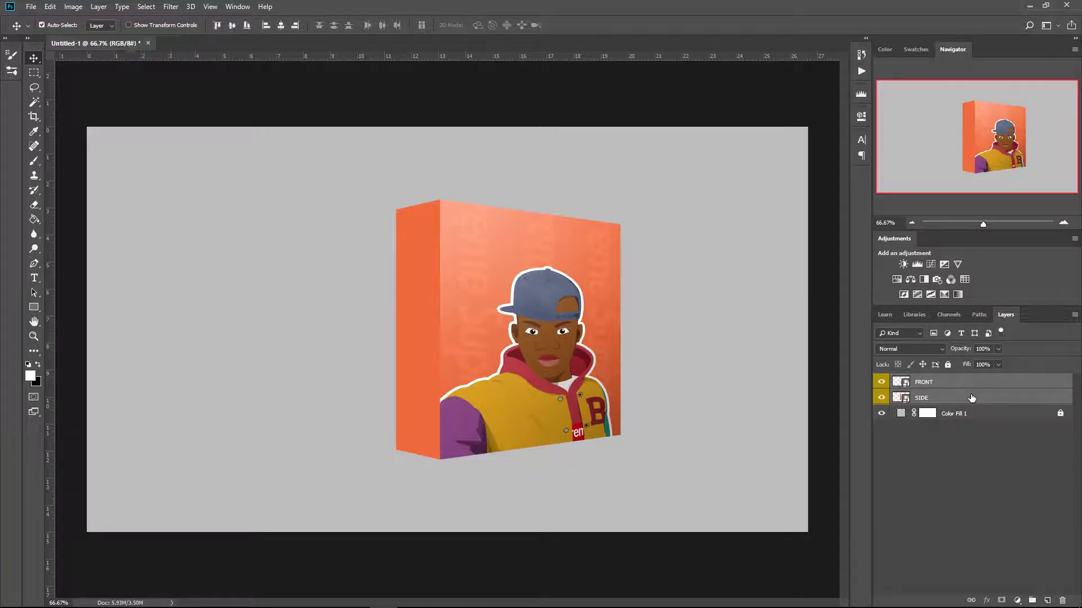
pyautogui.keyDown('ctrl'); pyautogui.click(897, 382); pyautogui.keyUp('ctrl')
pyautogui.keyDown('ctrl'); pyautogui.keyDown('shift'); pyautogui.click(899, 399); pyautogui.keyUp('shift'); pyautogui.keyUp('ctrl')
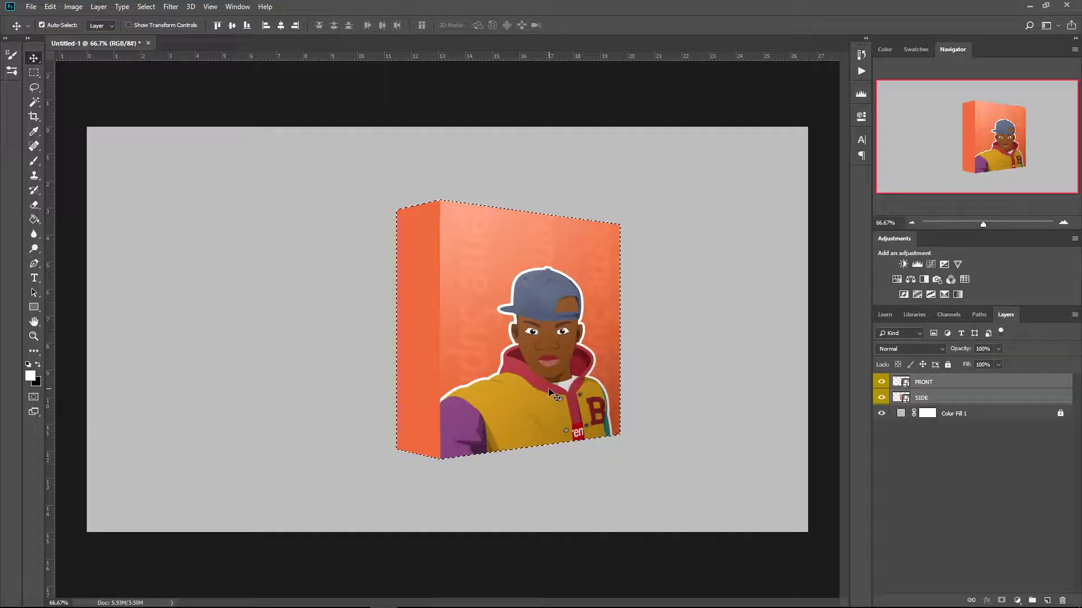
# Step: Draw a tall, thin rectangle about 16 px wide and 758 px high beside the box's side face on a new layer
pyautogui.click(34, 307)
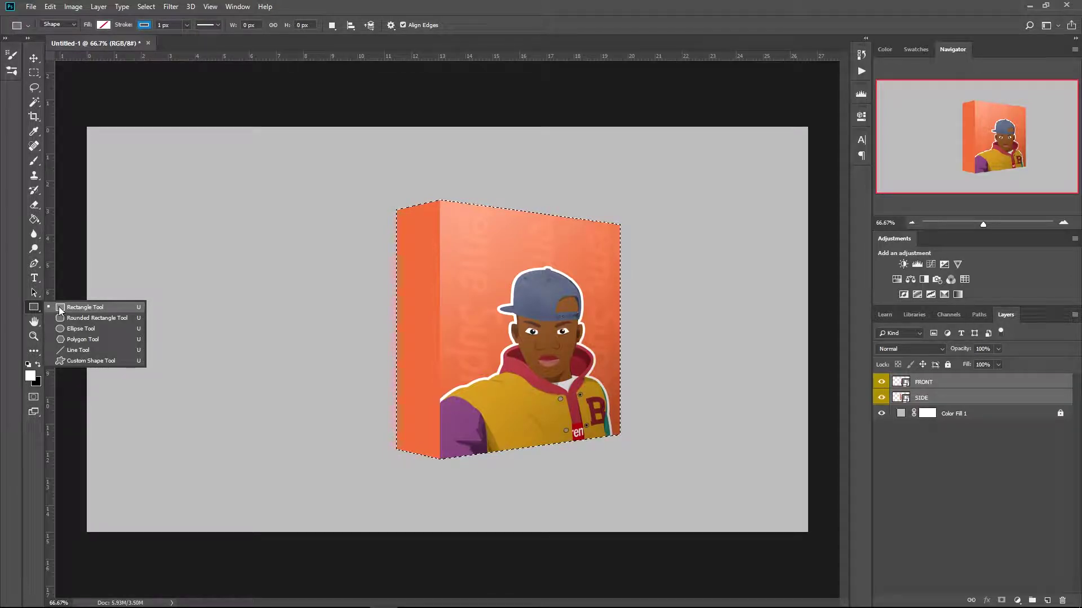
pyautogui.click(59, 307)
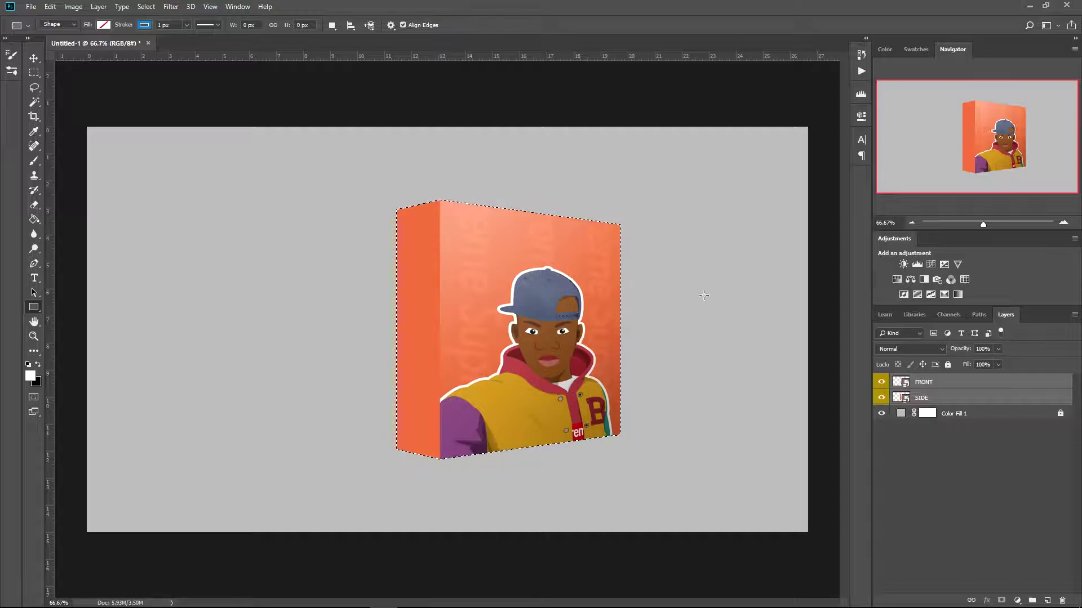
pyautogui.click(1048, 602)
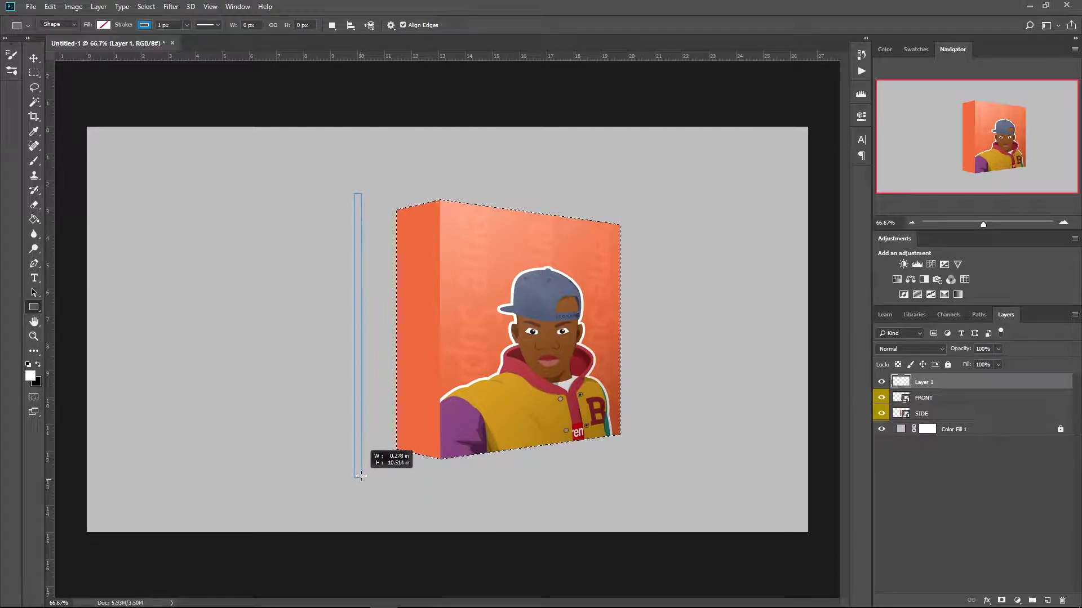
pyautogui.moveTo(360, 478); pyautogui.dragTo(359, 477)
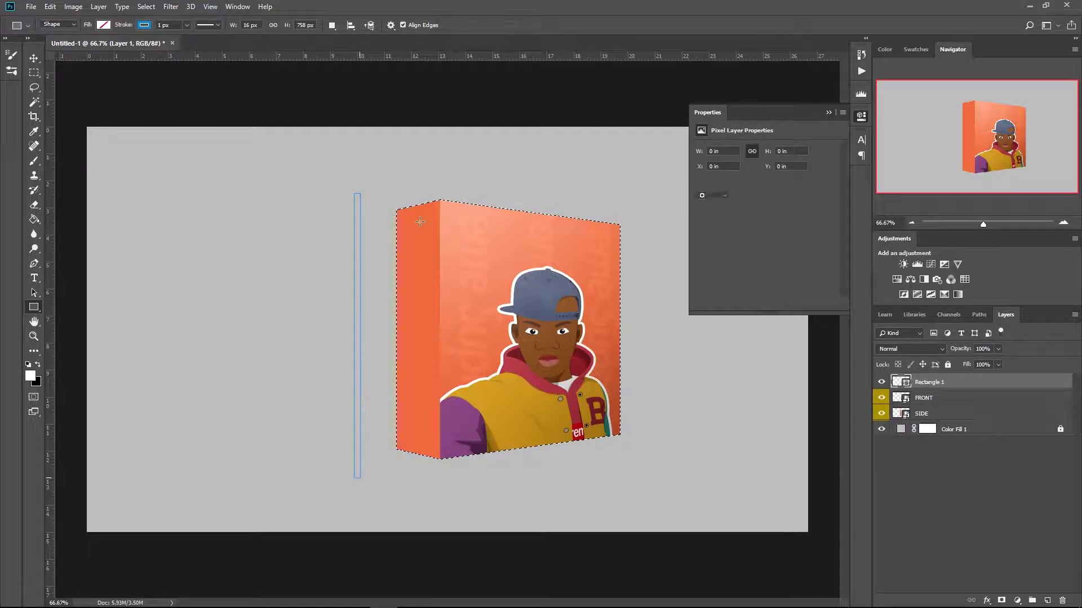
pyautogui.click(828, 113)
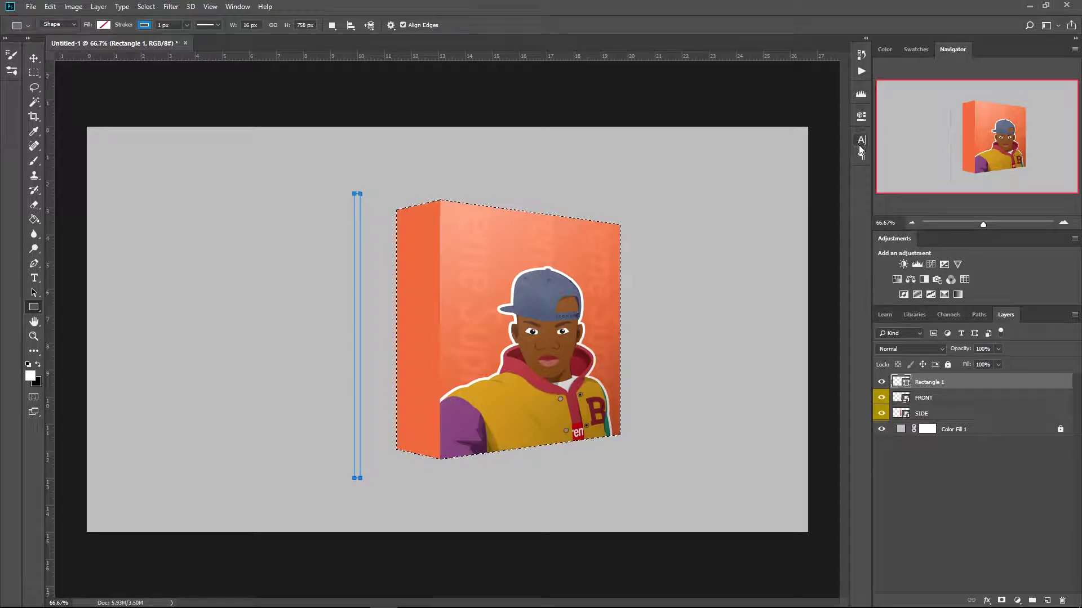
# Step: Fill the thin rectangle with white
pyautogui.click(862, 117)
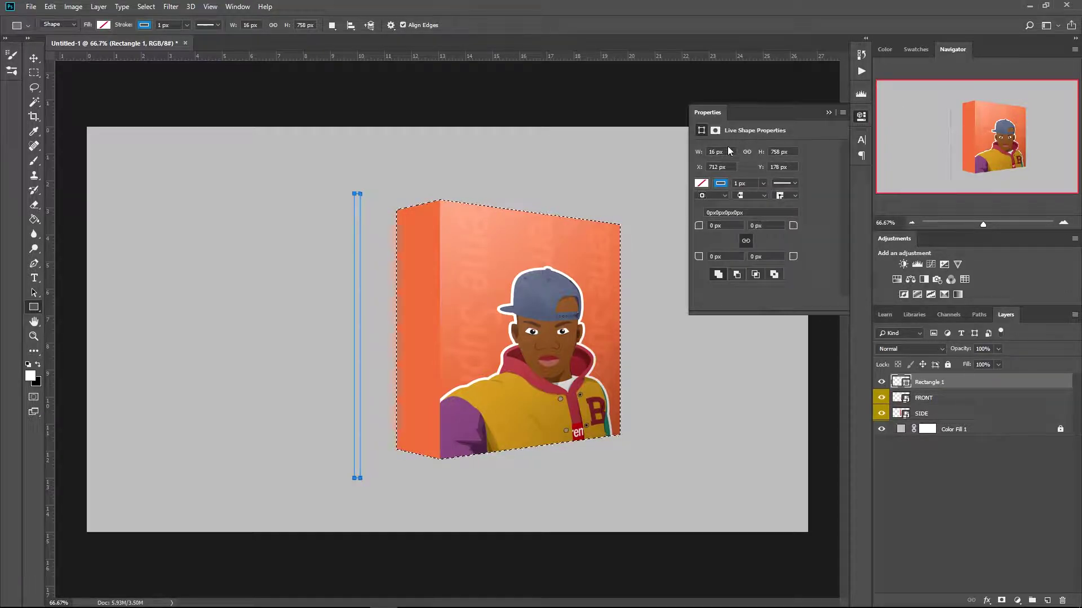
pyautogui.click(701, 183)
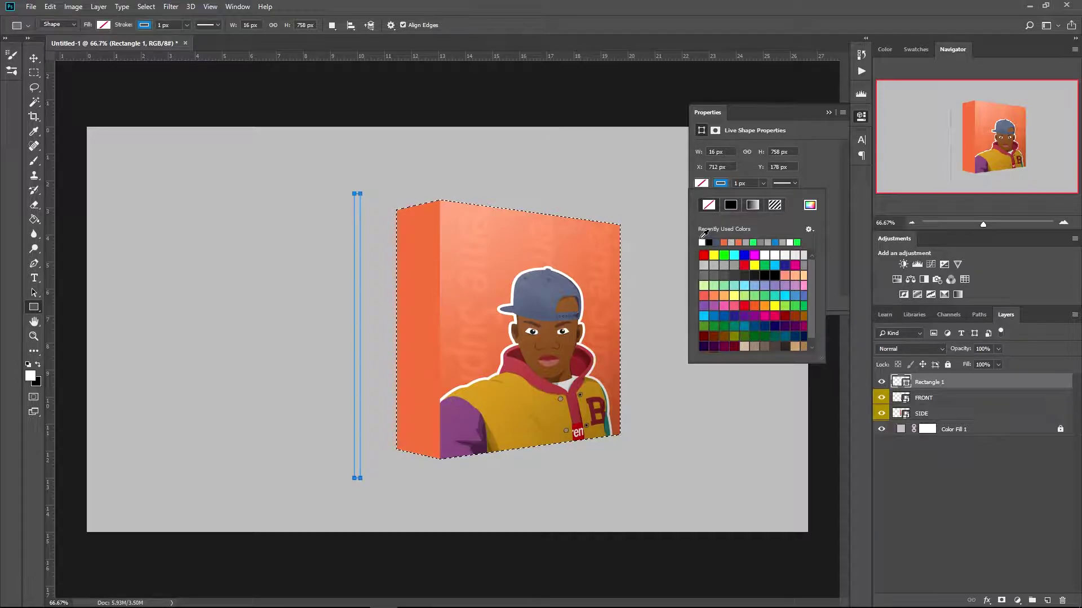
pyautogui.click(702, 242)
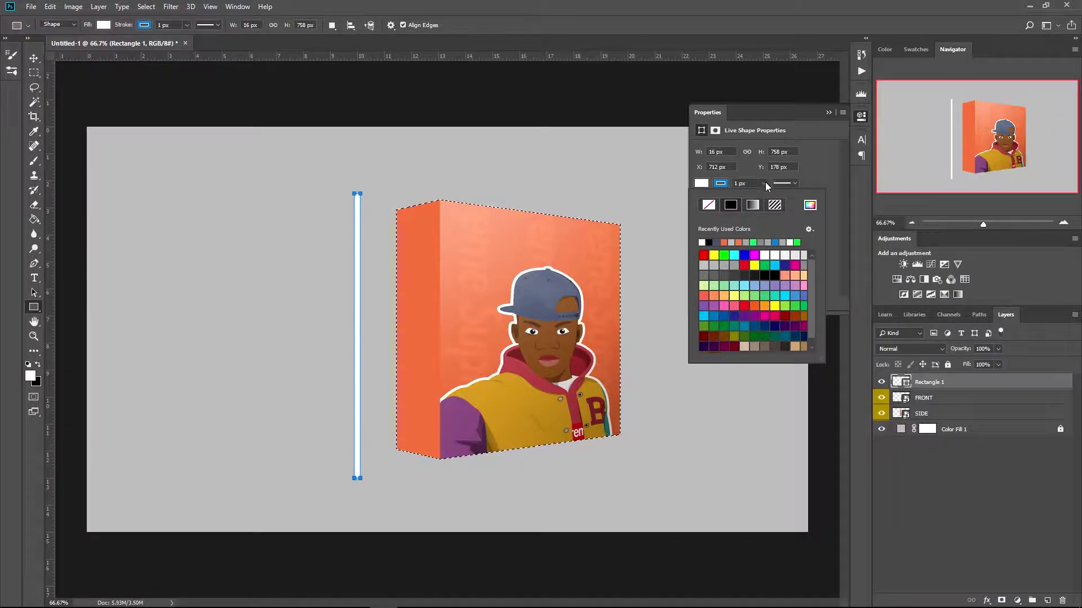
pyautogui.click(780, 181)
pyautogui.click(719, 181)
pyautogui.click(828, 111)
pyautogui.click(828, 112)
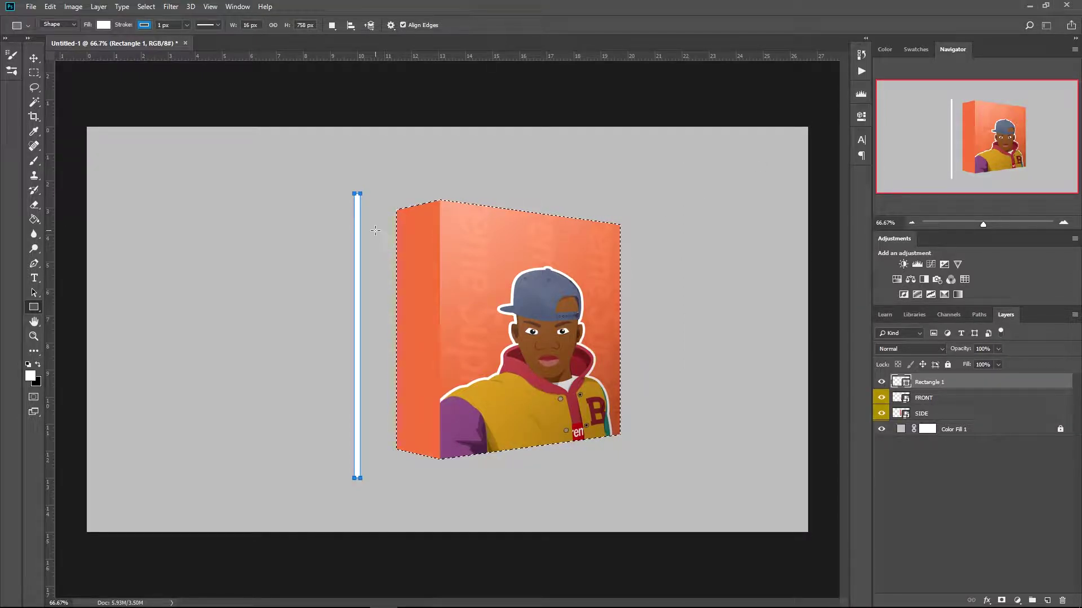
# Step: Undo the deletion of the white rectangle and remove its stroke
pyautogui.press('Delete')
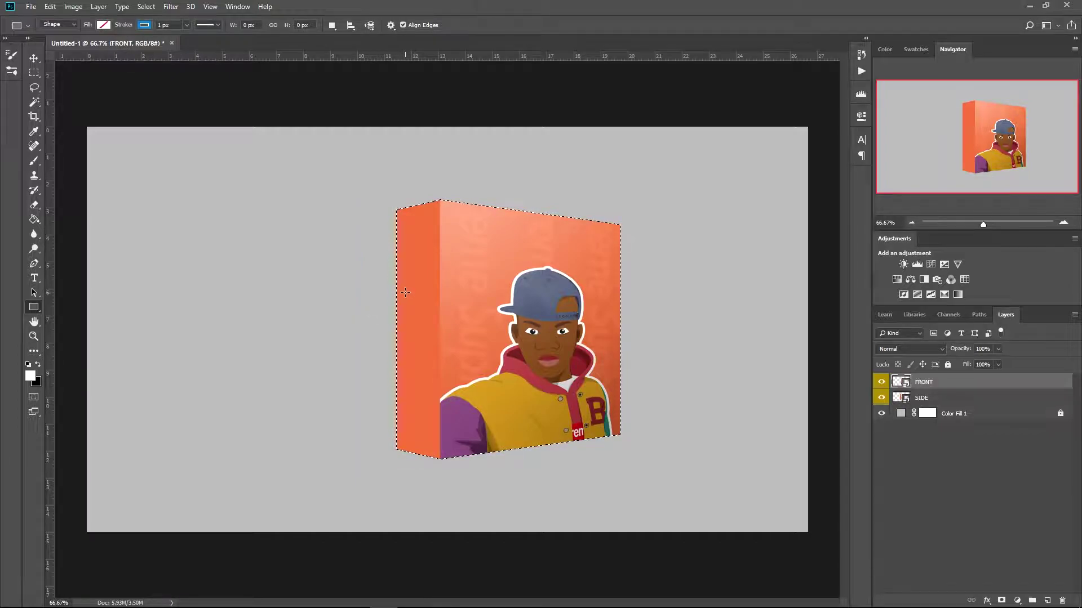
pyautogui.hotkey('ctrl', 'z')
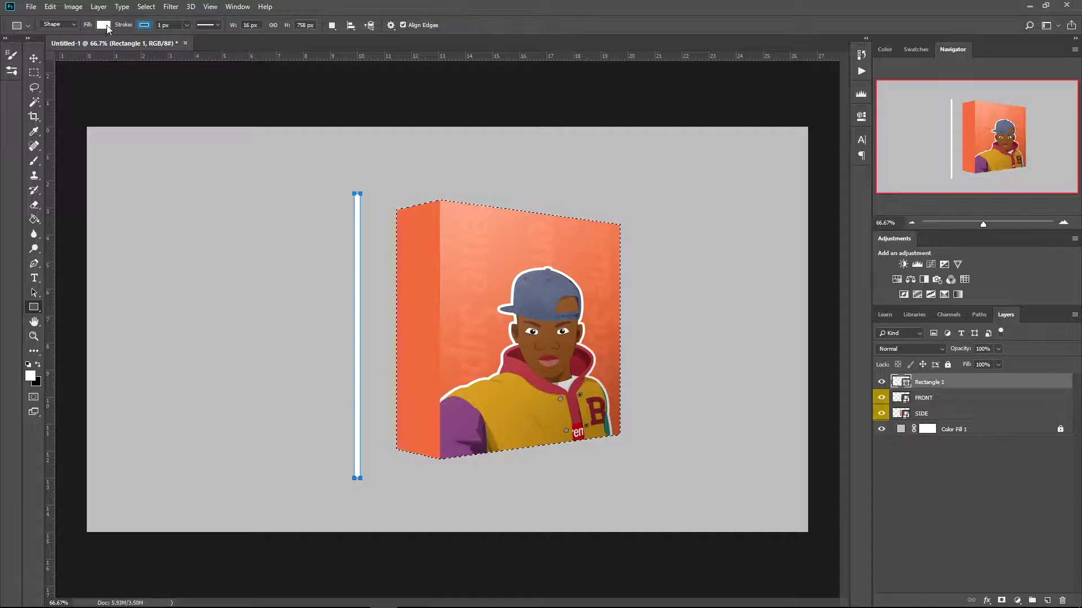
pyautogui.click(146, 30)
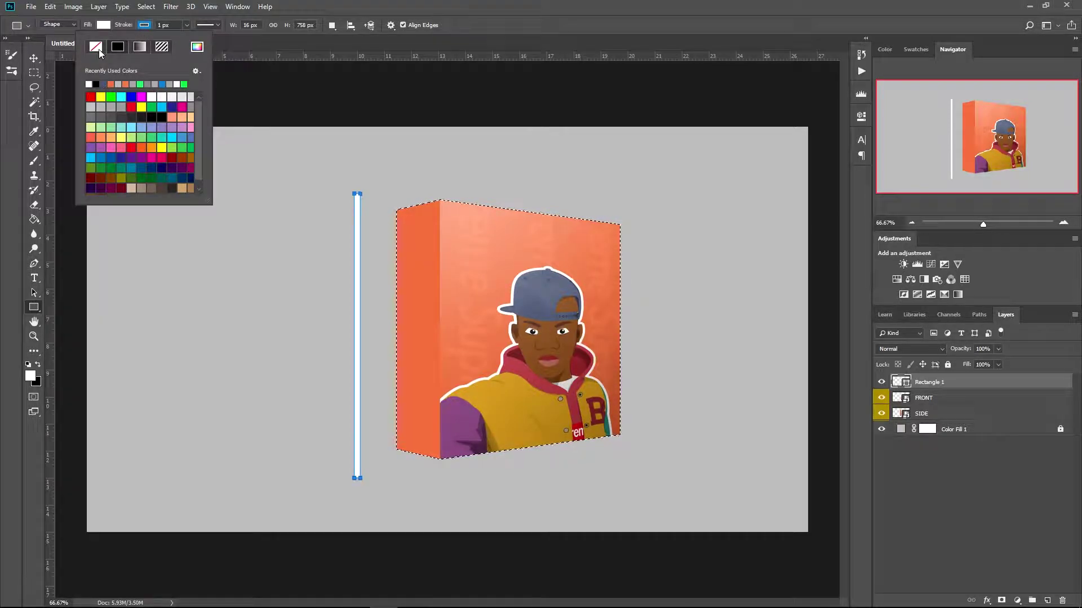
pyautogui.click(99, 50)
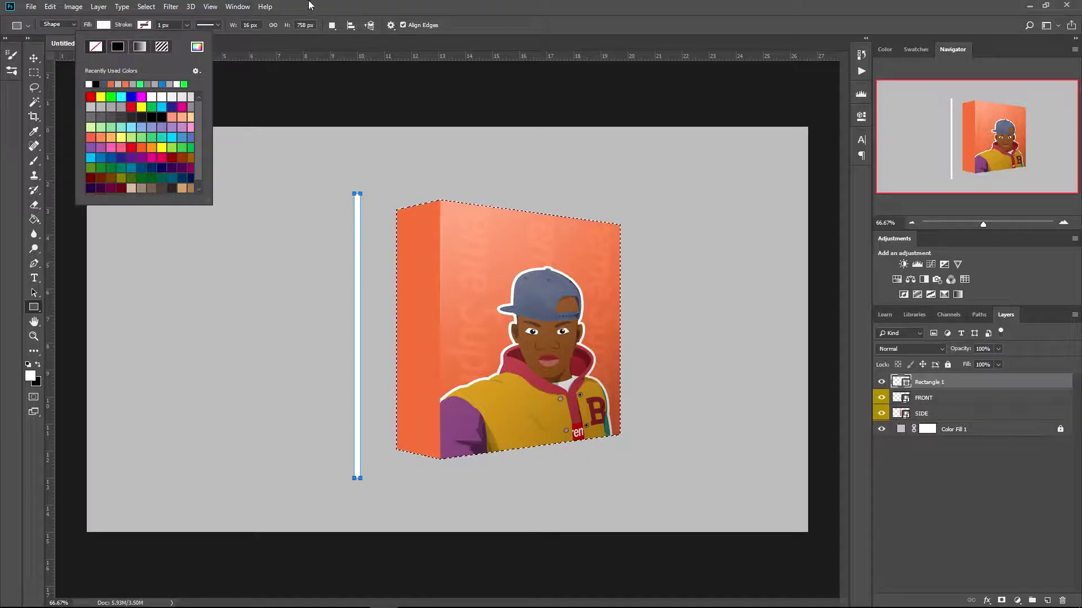
pyautogui.click(544, 3)
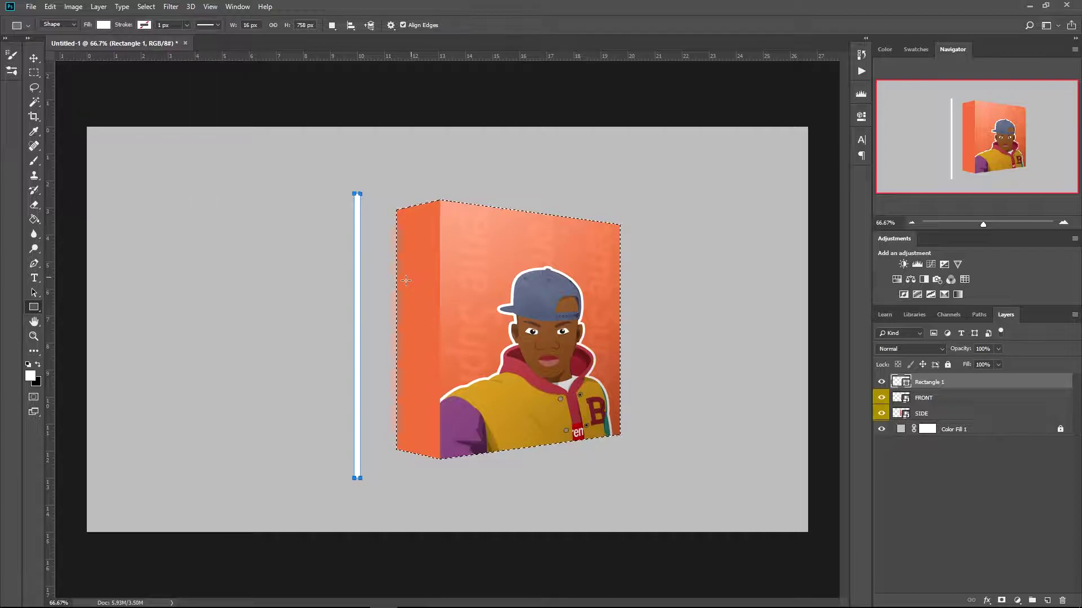
# Step: Rasterize the white rectangle and, with nothing selected, move it onto the vertical edge between the box's side and front faces
pyautogui.rightClick(987, 383)
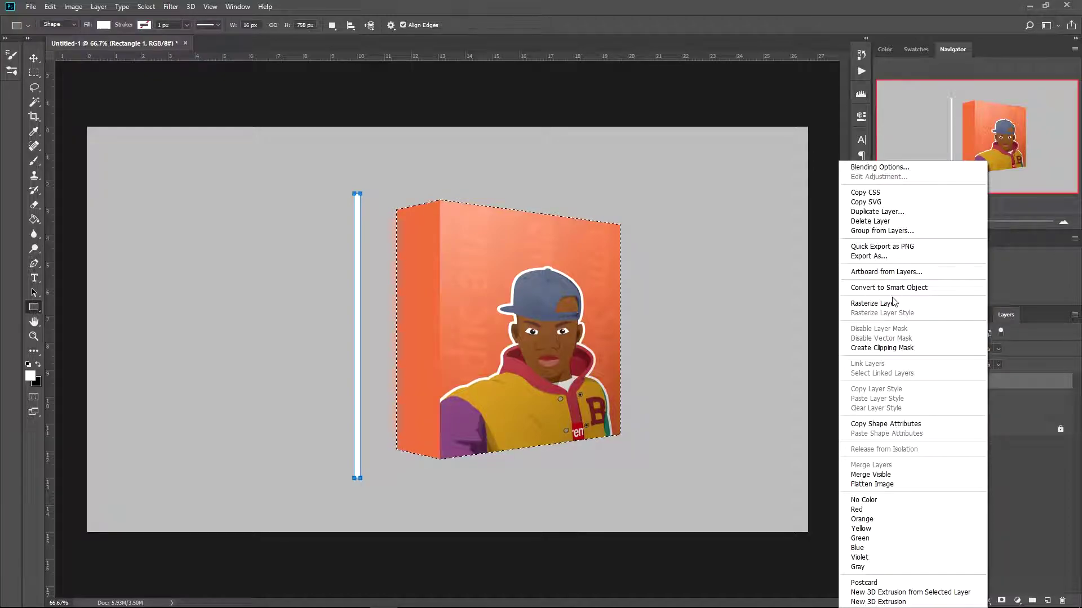
pyautogui.click(894, 304)
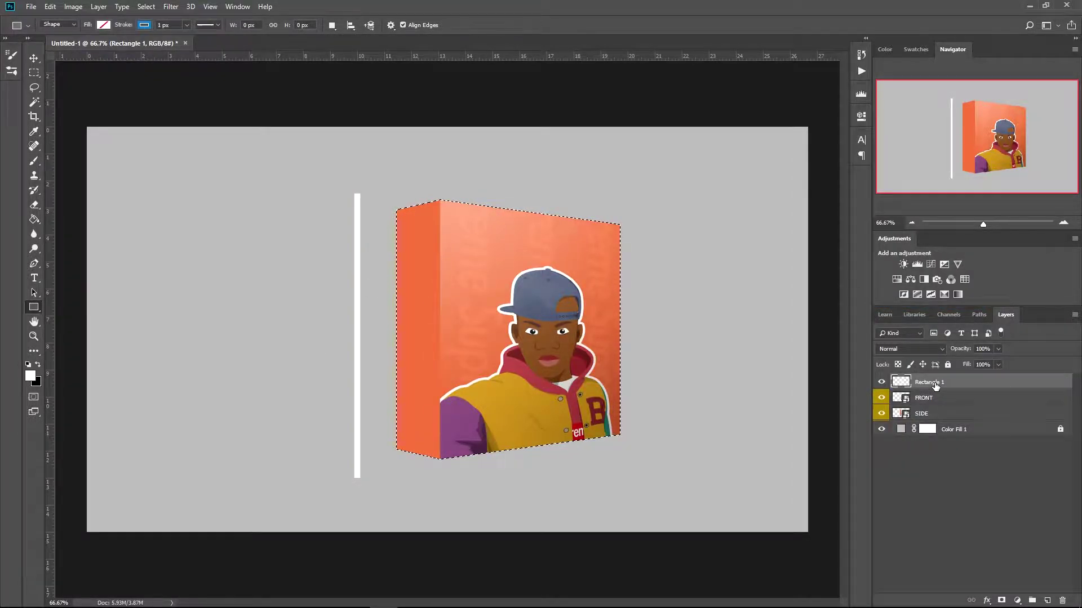
pyautogui.hotkey('ctrl', 'd')
pyautogui.press('v')
pyautogui.moveTo(358, 324); pyautogui.dragTo(438, 316)
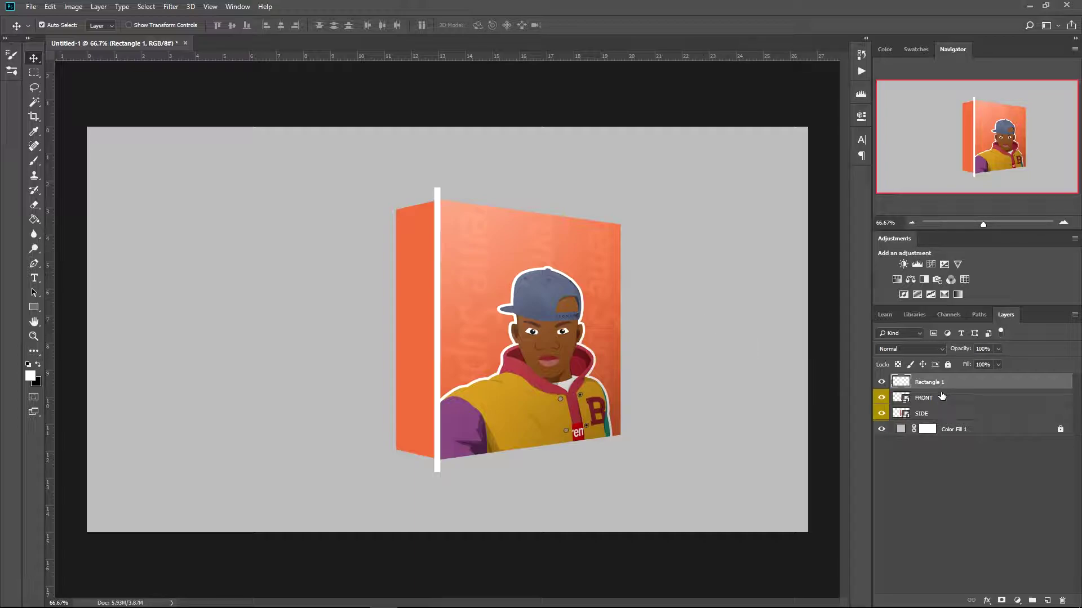
# Step: Erase the ends of the white strip outside the box, using the inverted combined outline of FRONT and SIDE, and clear the selection
pyautogui.keyDown('ctrl'); pyautogui.click(901, 399); pyautogui.keyUp('ctrl')
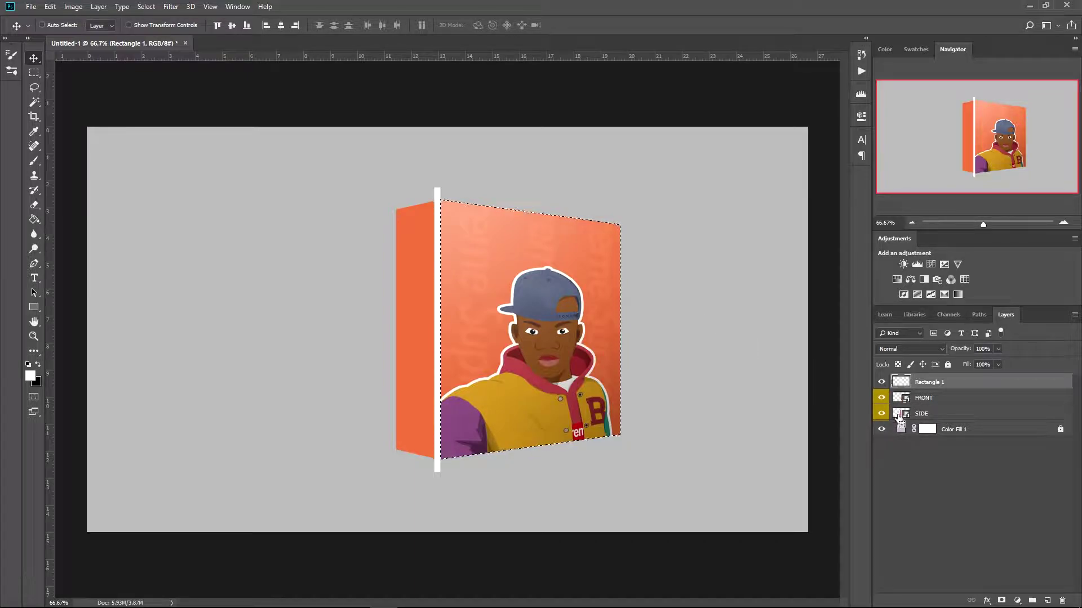
pyautogui.keyDown('ctrl'); pyautogui.keyDown('shift'); pyautogui.click(899, 415); pyautogui.keyUp('shift'); pyautogui.keyUp('ctrl')
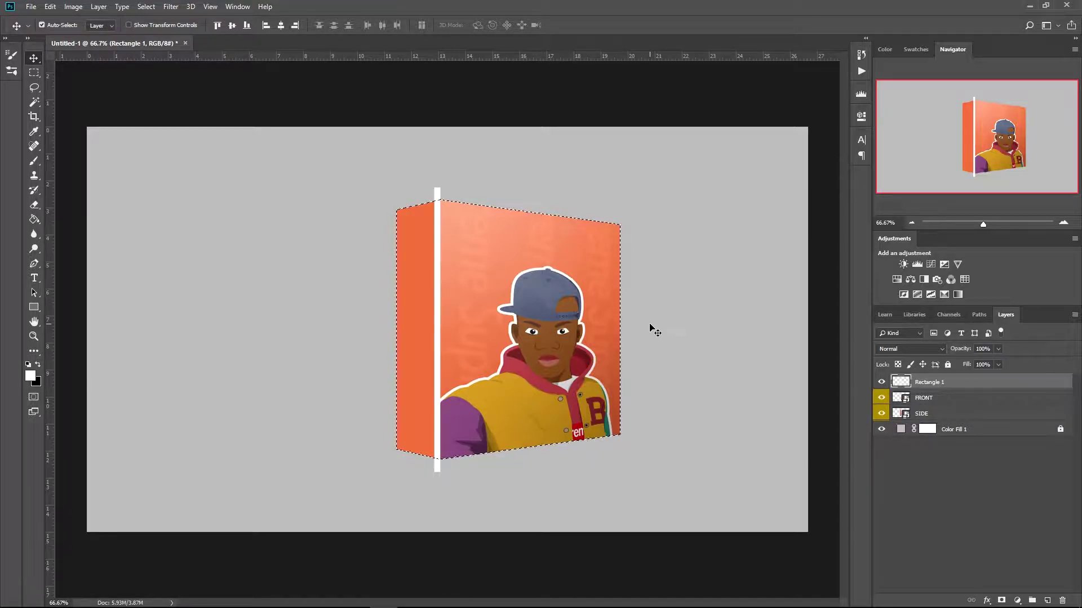
pyautogui.hotkey('ctrl', 'shift', 'i')
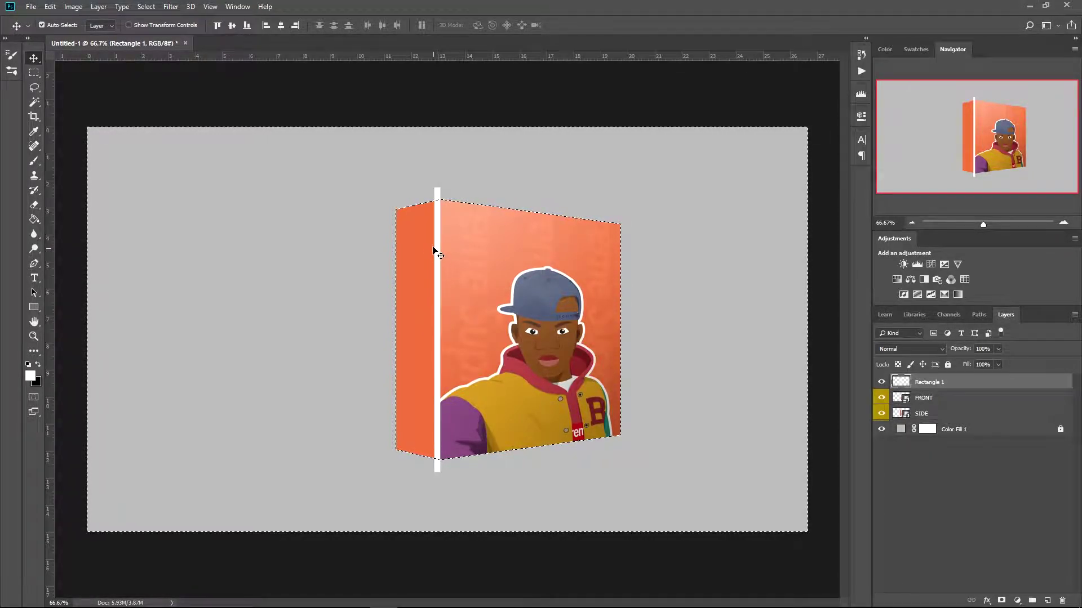
pyautogui.press('e')
pyautogui.click(437, 187)
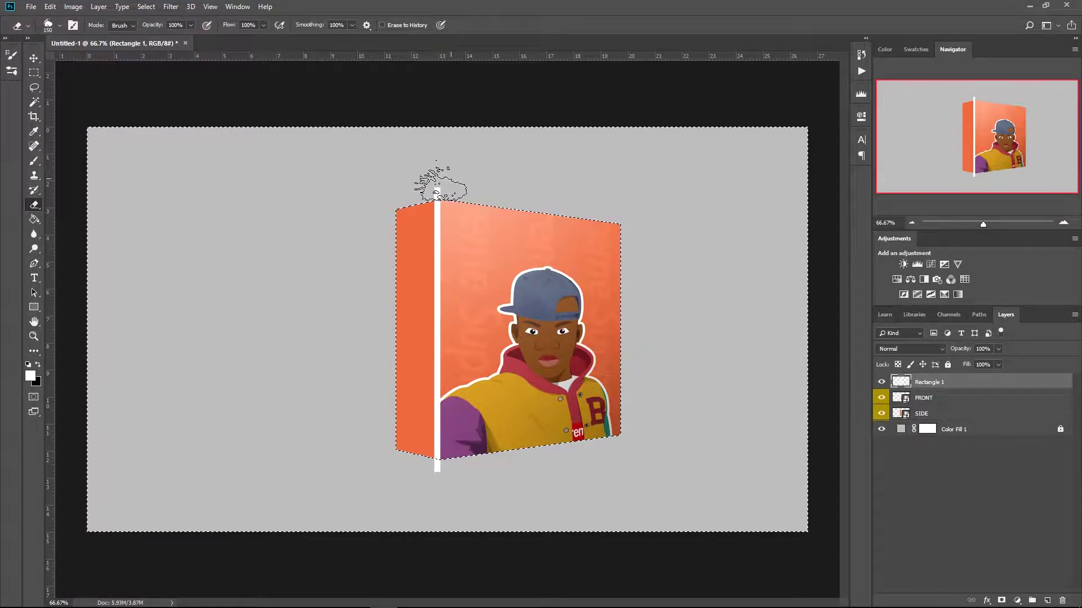
pyautogui.click(436, 466)
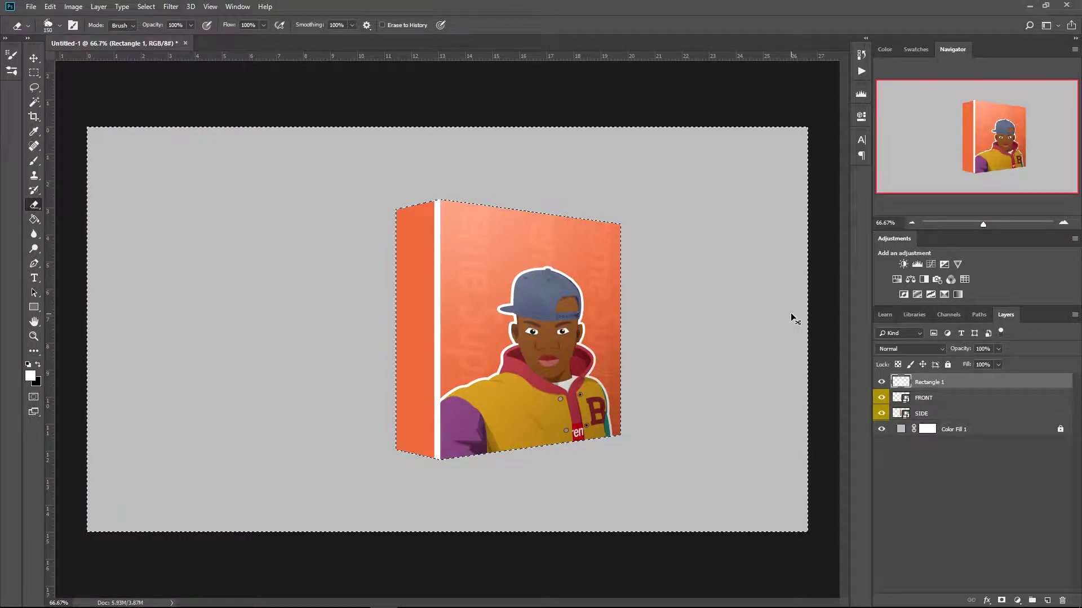
pyautogui.hotkey('ctrl', 'd')
pyautogui.press('v')
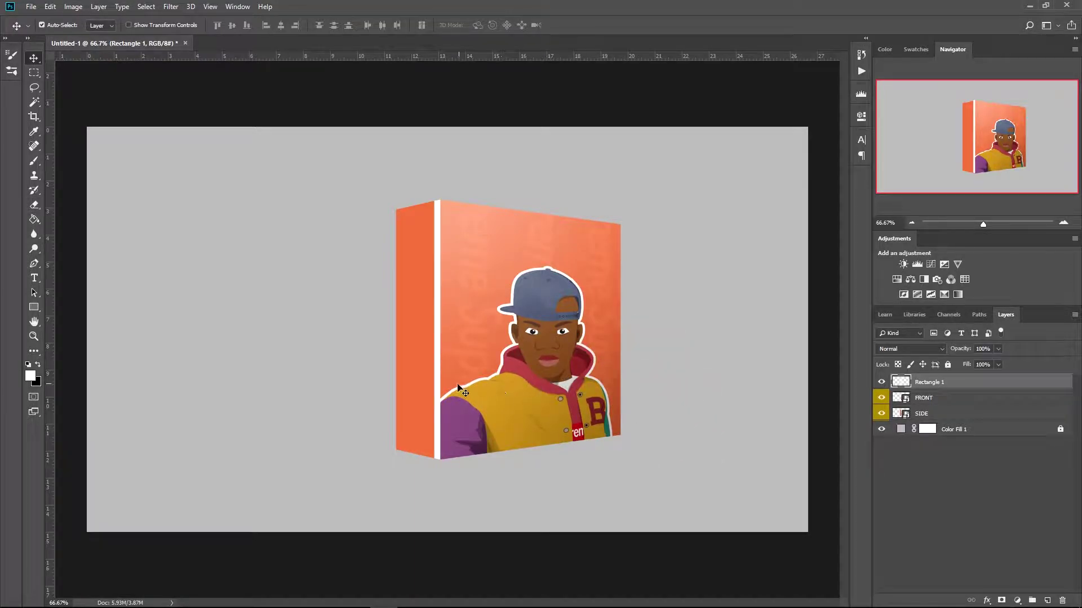
# Step: Try nudging the white strip slightly to the right across the box's vertical edge
pyautogui.press('Right')
pyautogui.press('Right')
pyautogui.press('Right')
pyautogui.press('Right')
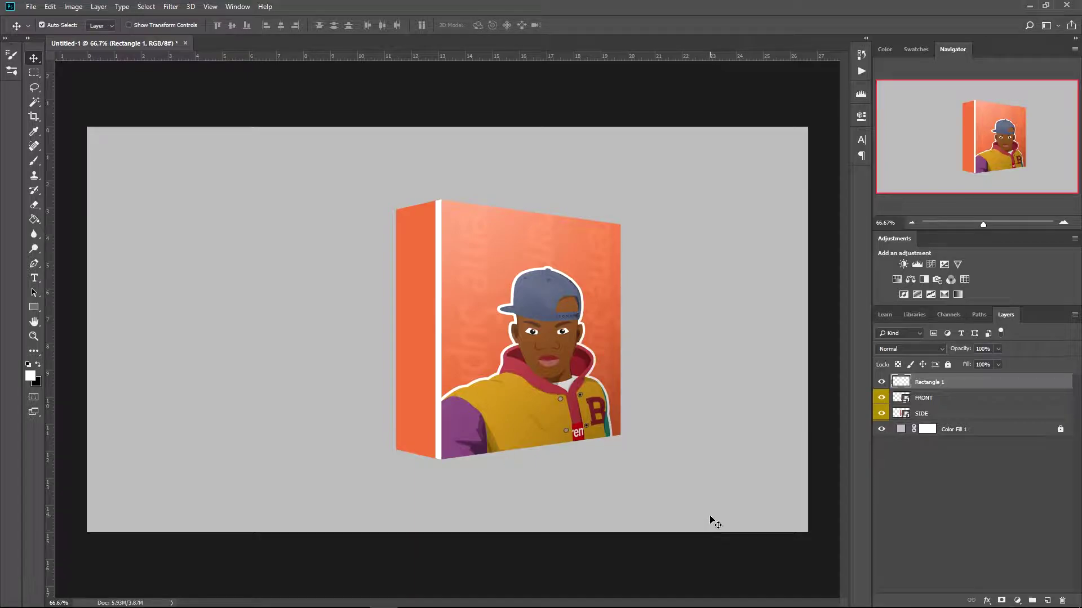
pyautogui.moveTo(437, 328); pyautogui.dragTo(437, 329)
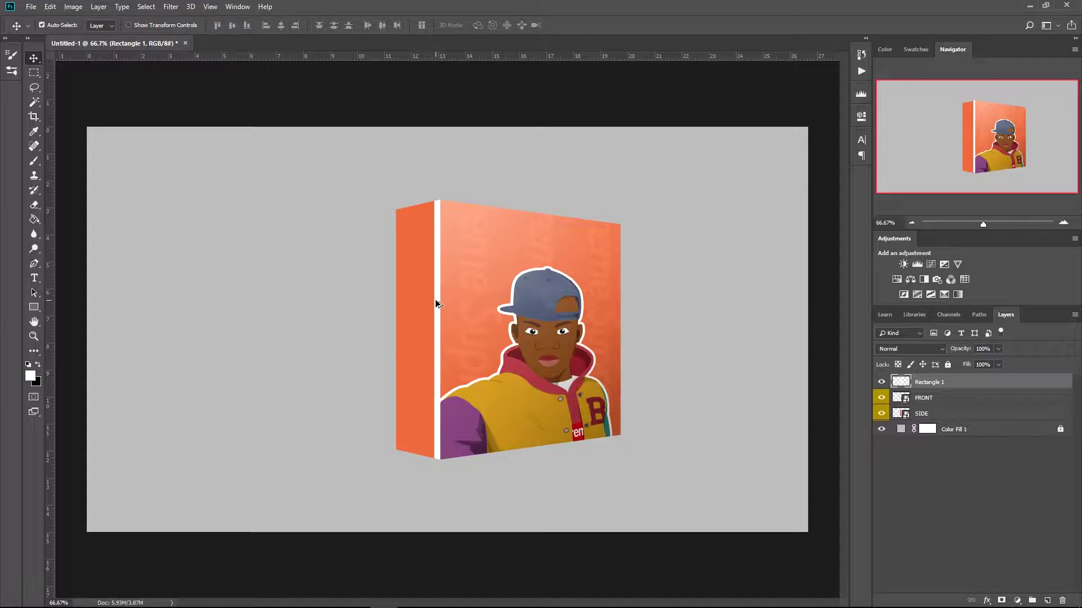
# Step: Duplicate the white strip onto the front face just beside the original and flip the copy horizontally
pyautogui.moveTo(436, 299); pyautogui.dragTo(447, 297)
pyautogui.rightClick(450, 299)
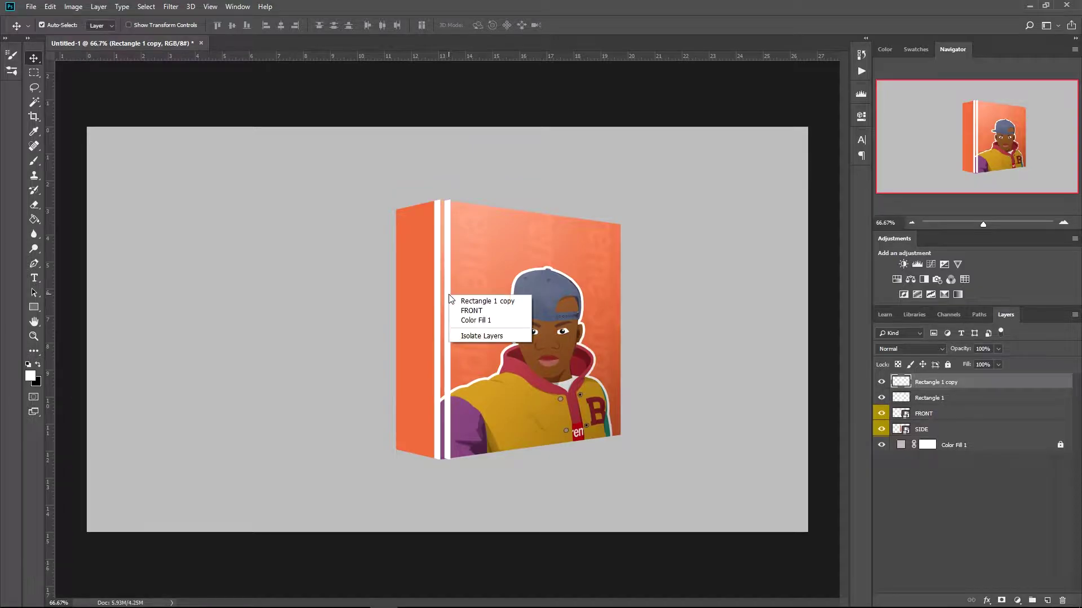
pyautogui.click(454, 300)
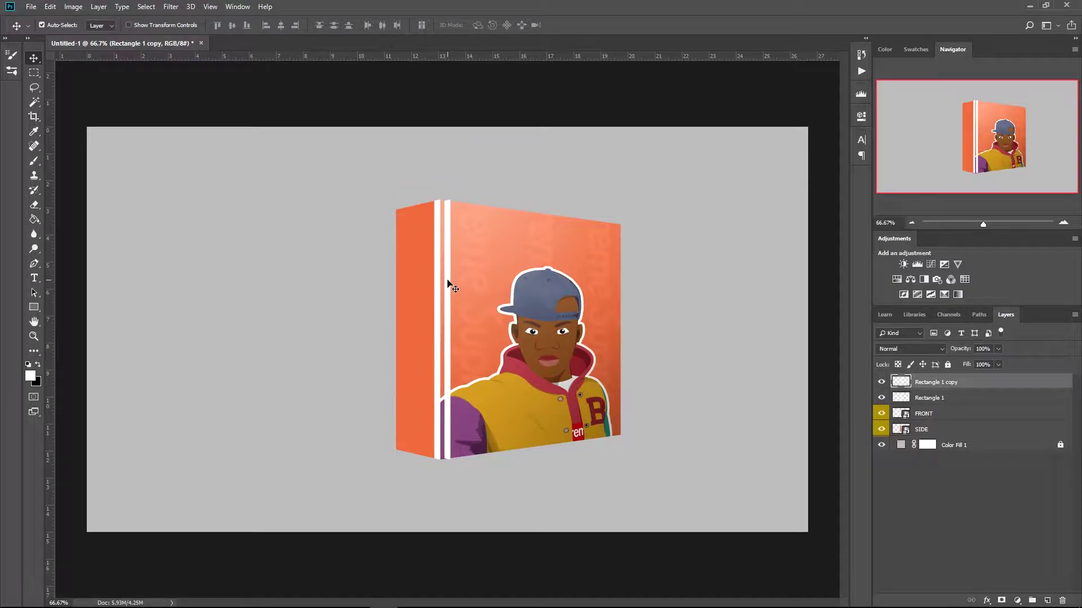
pyautogui.hotkey('ctrl', 't')
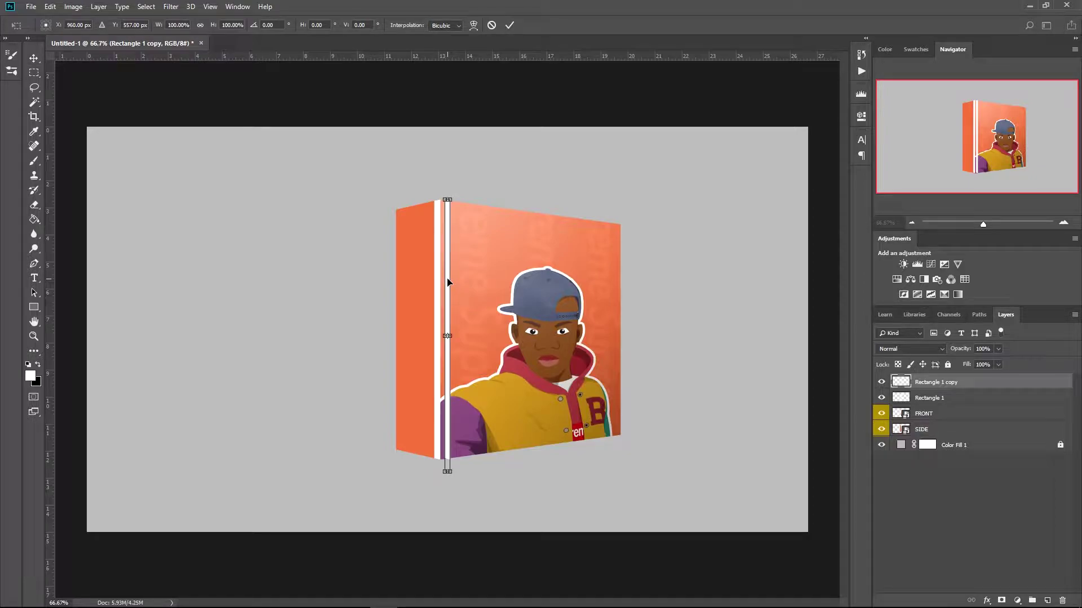
pyautogui.rightClick(448, 280)
pyautogui.click(495, 419)
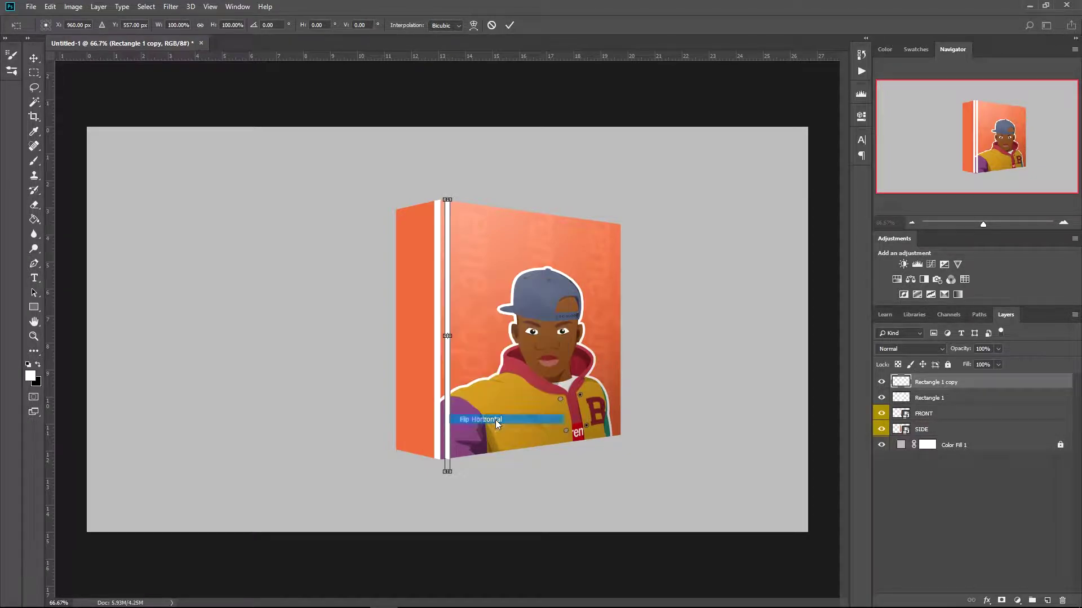
pyautogui.click(509, 25)
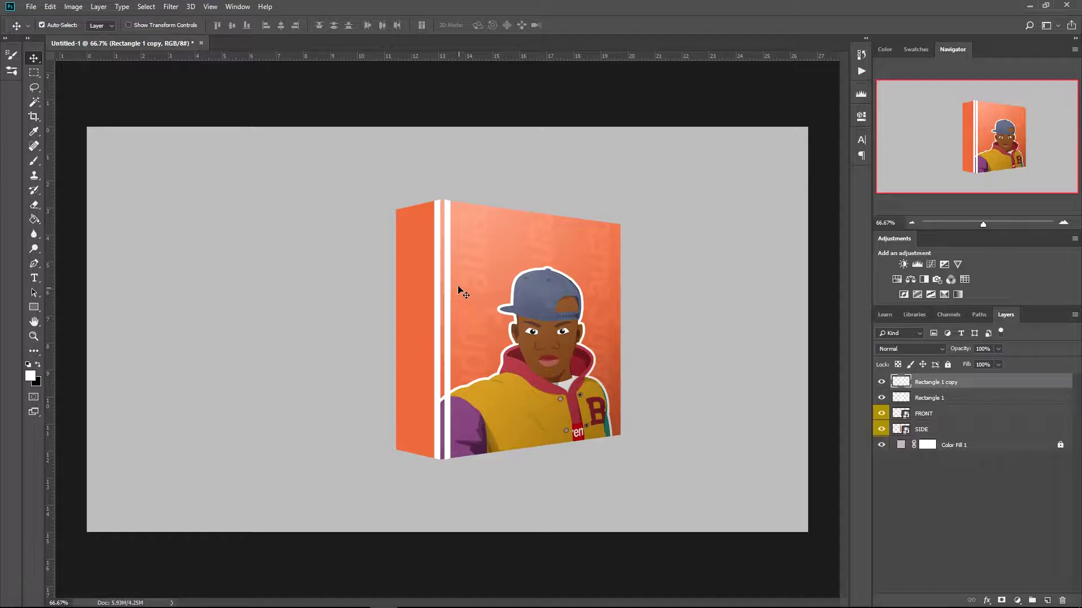
# Step: Nudge the flipped copy left until it meets the original strip along the box's vertical edge
pyautogui.press('Left')
pyautogui.press('Left')
pyautogui.press('Left')
pyautogui.press('Left')
pyautogui.press('Left')
pyautogui.press('Left')
pyautogui.press('Left')
pyautogui.press('Left')
pyautogui.press('Left')
pyautogui.press('Left')
pyautogui.press('Left')
pyautogui.press('Left')
pyautogui.press('Left')
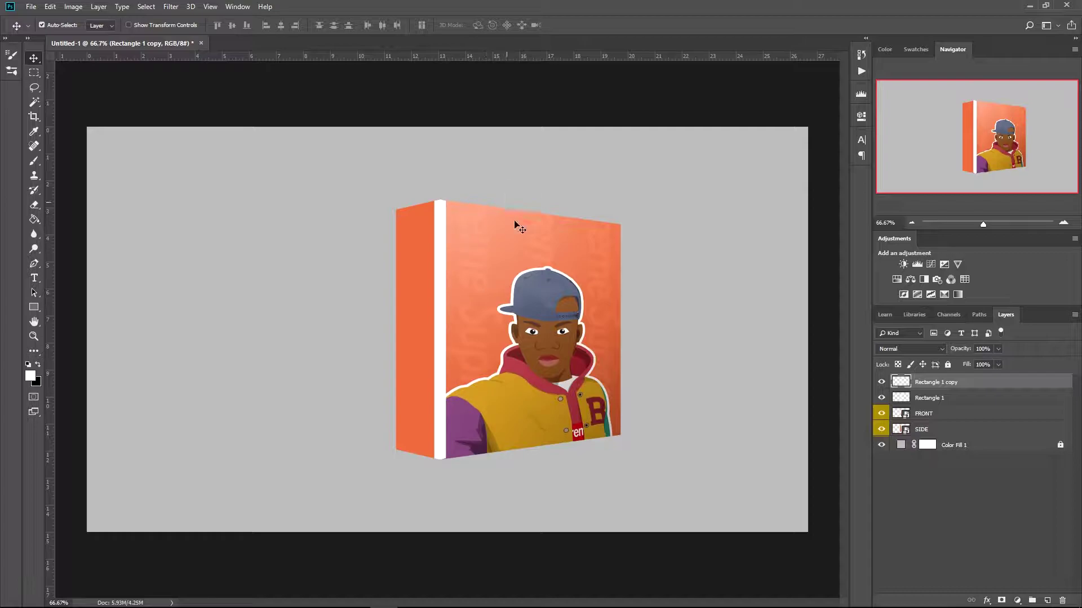
# Step: Turn off snapping and narrow both white strips together to a thin line along the box's front vertical edge
pyautogui.keyDown('ctrl'); pyautogui.click(949, 398); pyautogui.keyUp('ctrl')
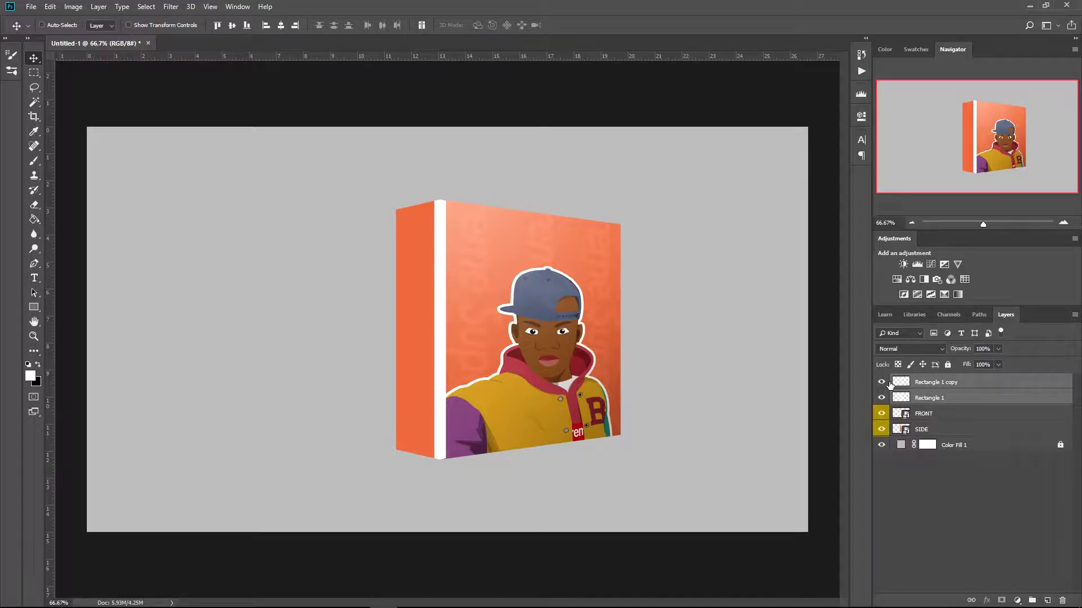
pyautogui.hotkey('ctrl', 't')
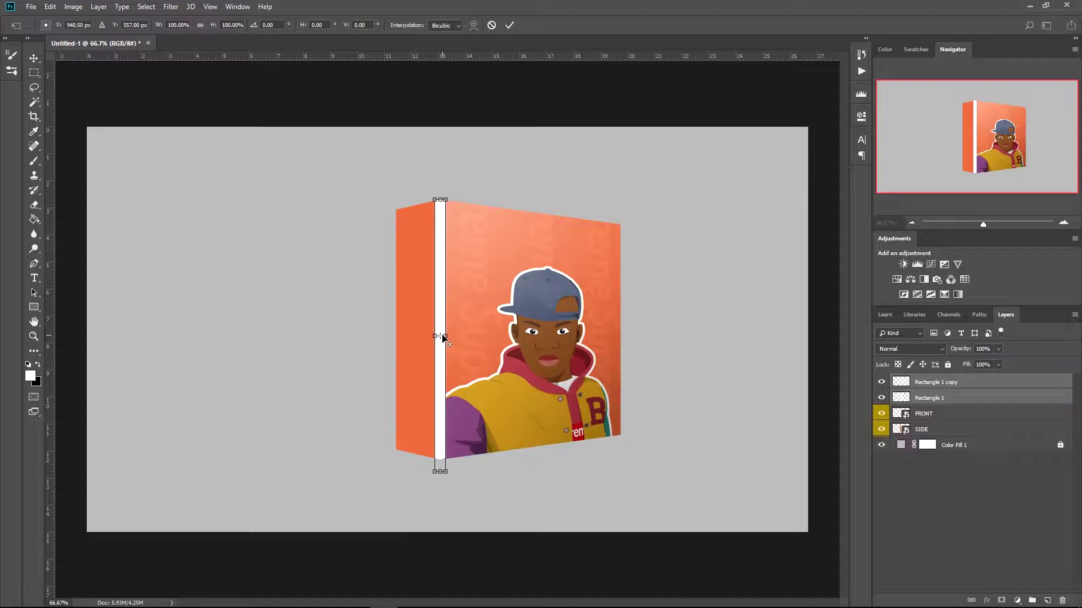
pyautogui.moveTo(442, 335); pyautogui.dragTo(447, 336)
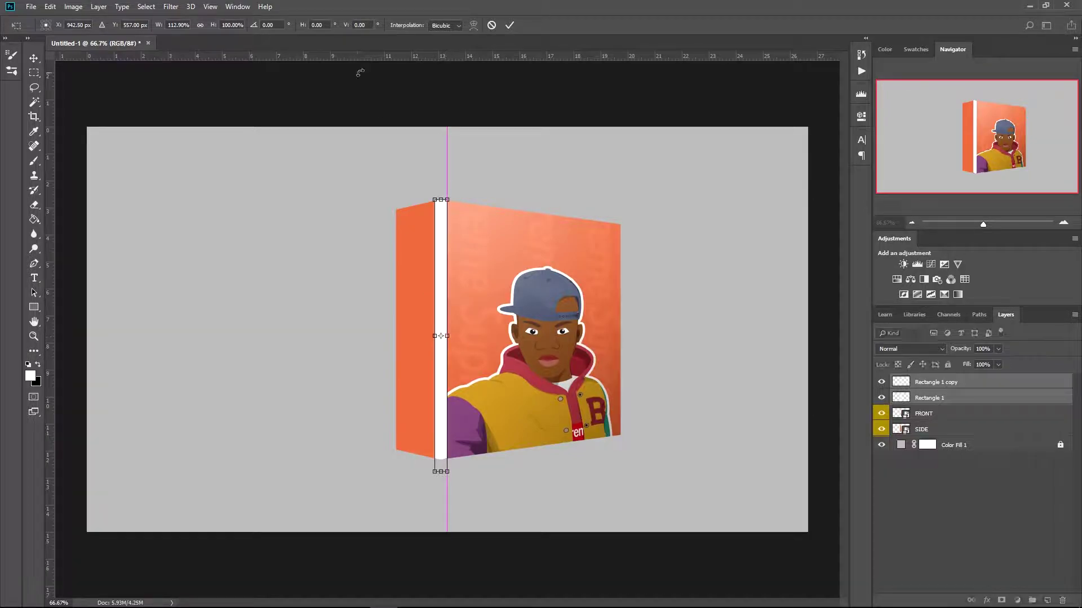
pyautogui.click(211, 7)
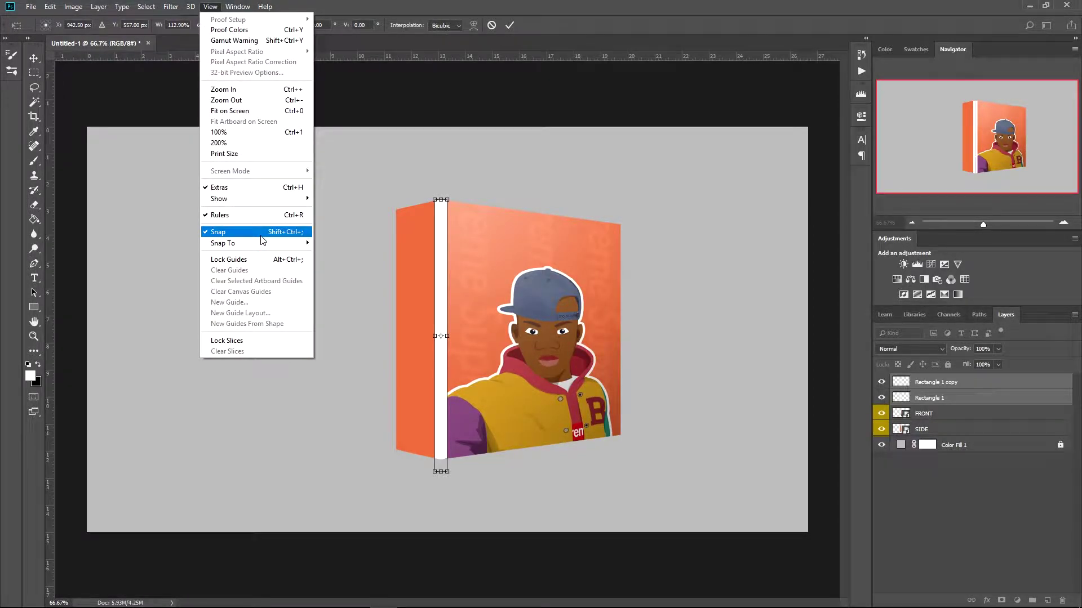
pyautogui.click(281, 231)
pyautogui.moveTo(437, 336); pyautogui.dragTo(443, 334)
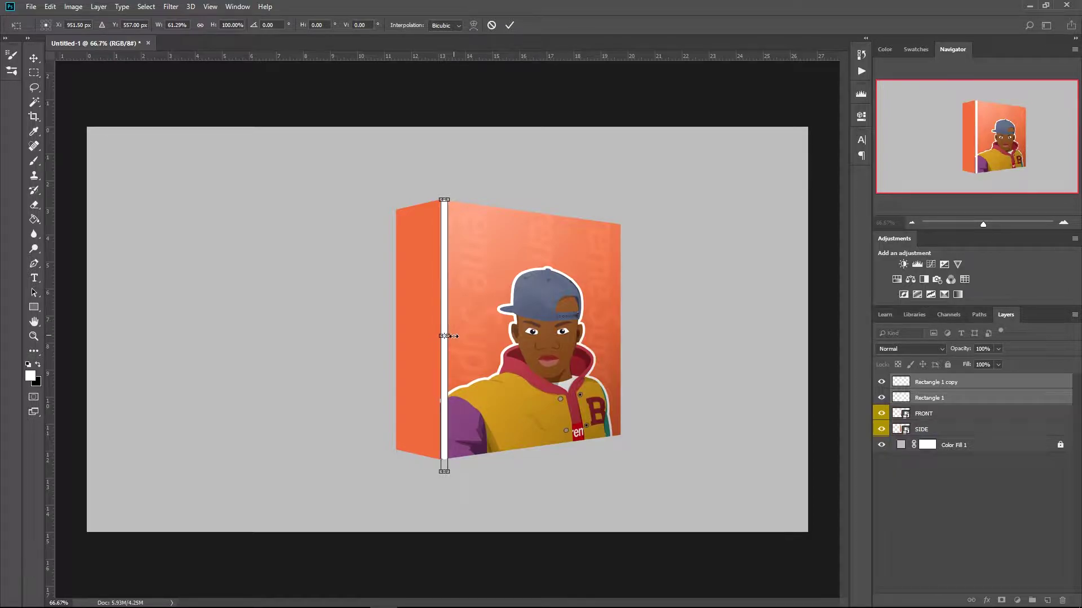
pyautogui.moveTo(451, 339); pyautogui.dragTo(441, 336)
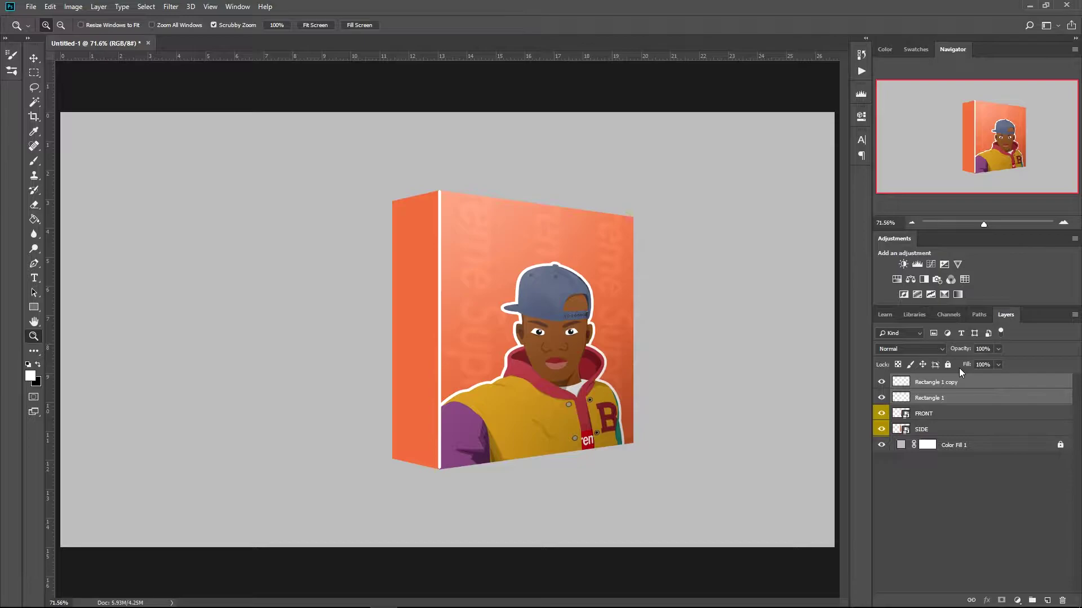
# Step: Lower the opacity of both strip layers to 15% and merge them into one layer
pyautogui.moveTo(962, 352)
pyautogui.mouseDown()
pyautogui.moveTo(934, 351)
pyautogui.moveTo(957, 350)
pyautogui.mouseUp()
pyautogui.moveTo(956, 350); pyautogui.dragTo(911, 351)
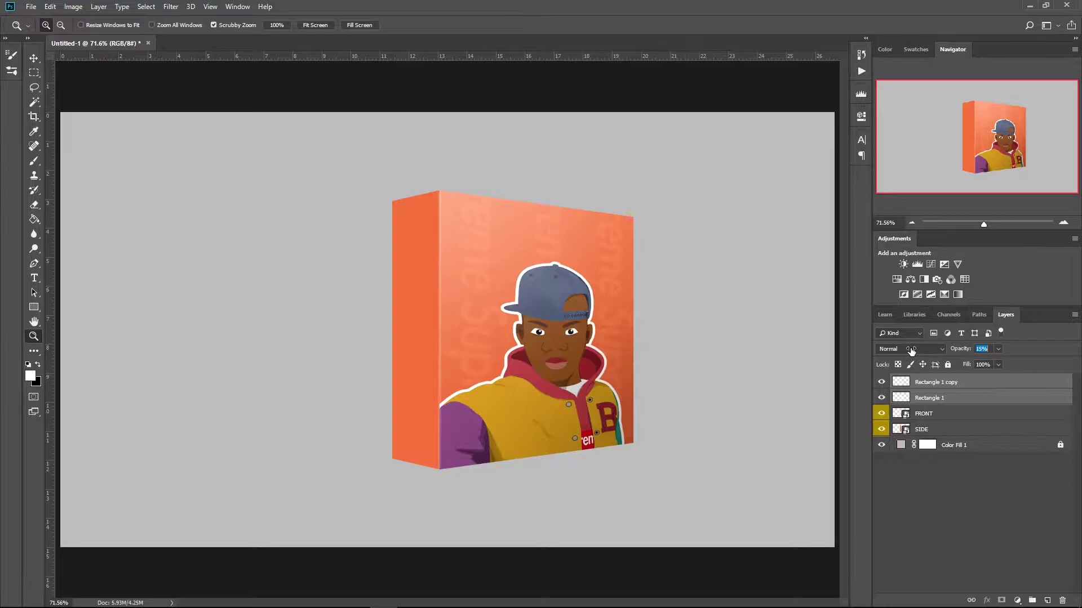
pyautogui.rightClick(963, 389)
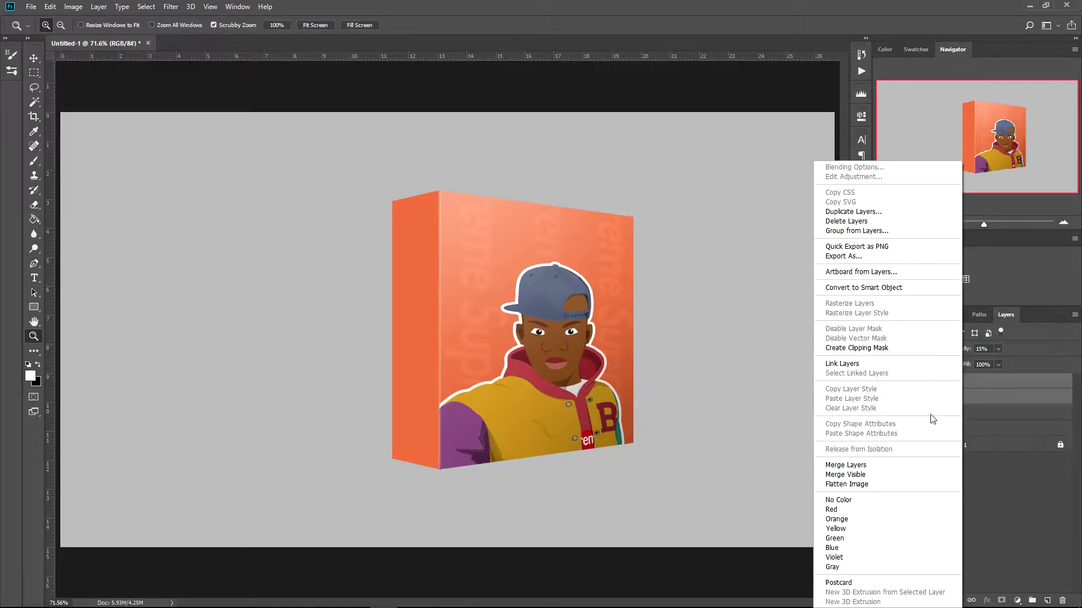
pyautogui.click(871, 468)
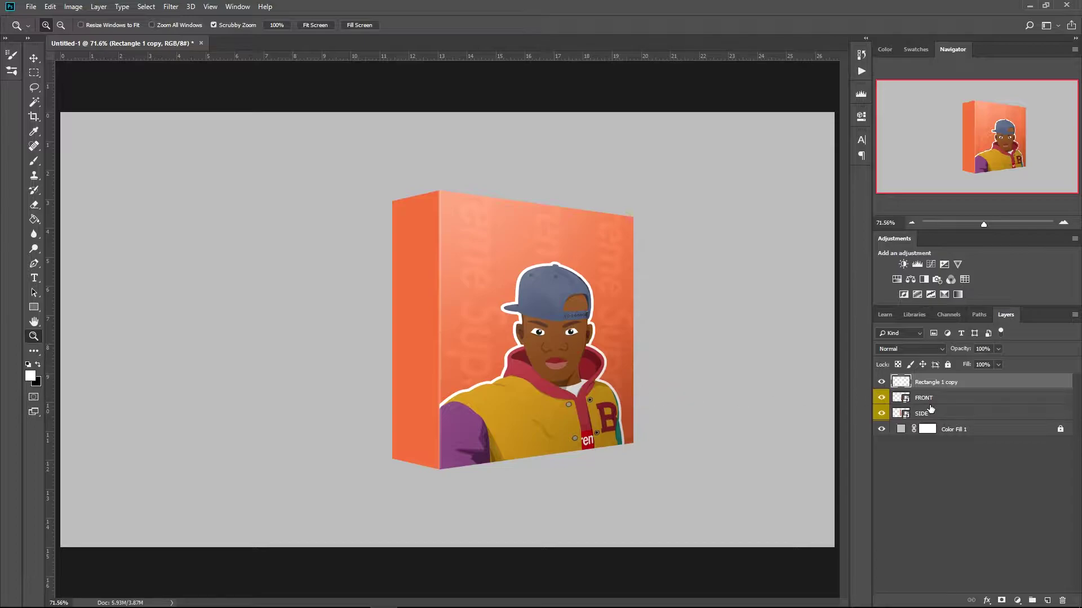
# Step: Open the SIDE smart object's contents and add an empty layer above the orange fill
pyautogui.doubleClick(901, 413)
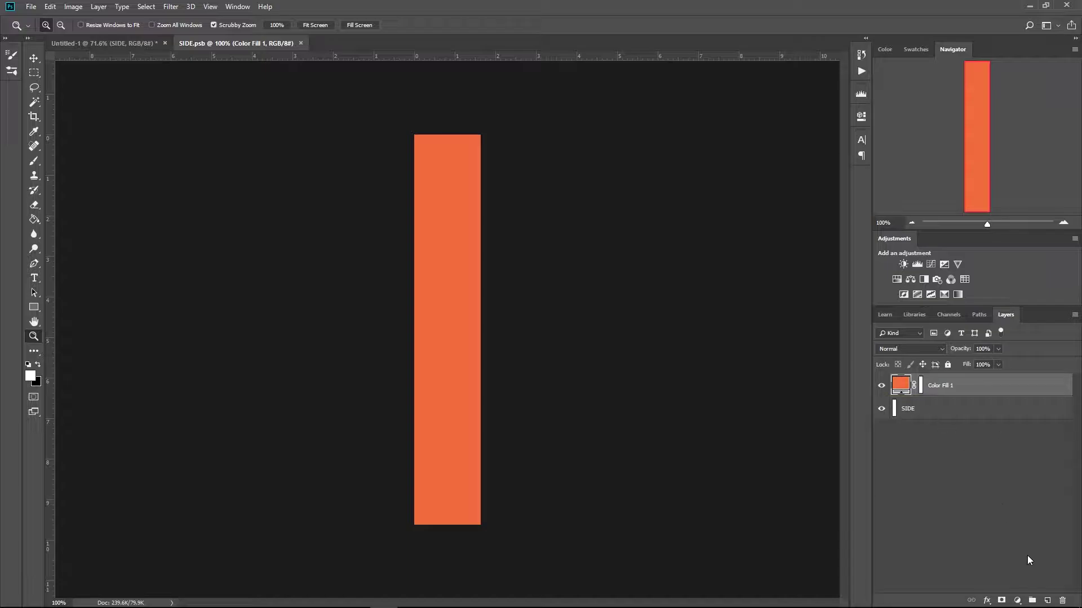
pyautogui.click(1047, 601)
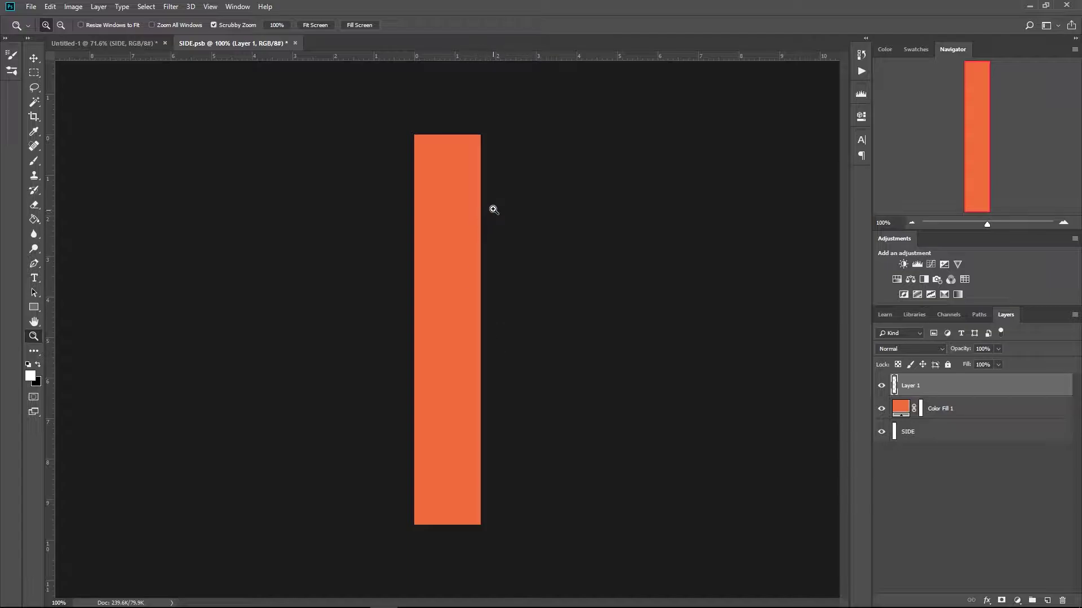
pyautogui.press('l')
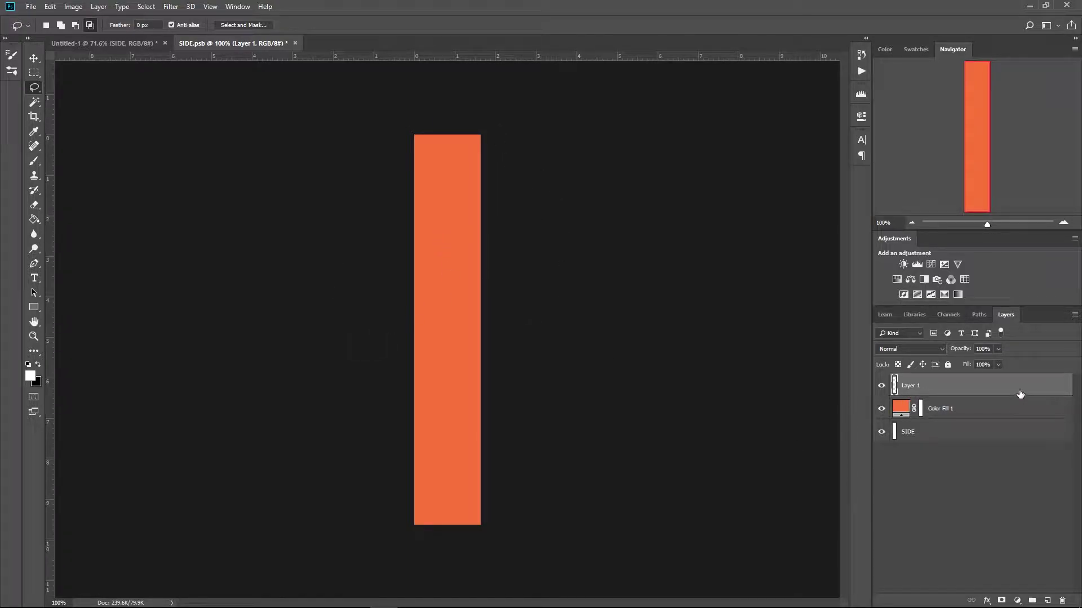
# Step: Add a Gradient Overlay to the new empty layer using the Black, White gradient preset
pyautogui.doubleClick(929, 388)
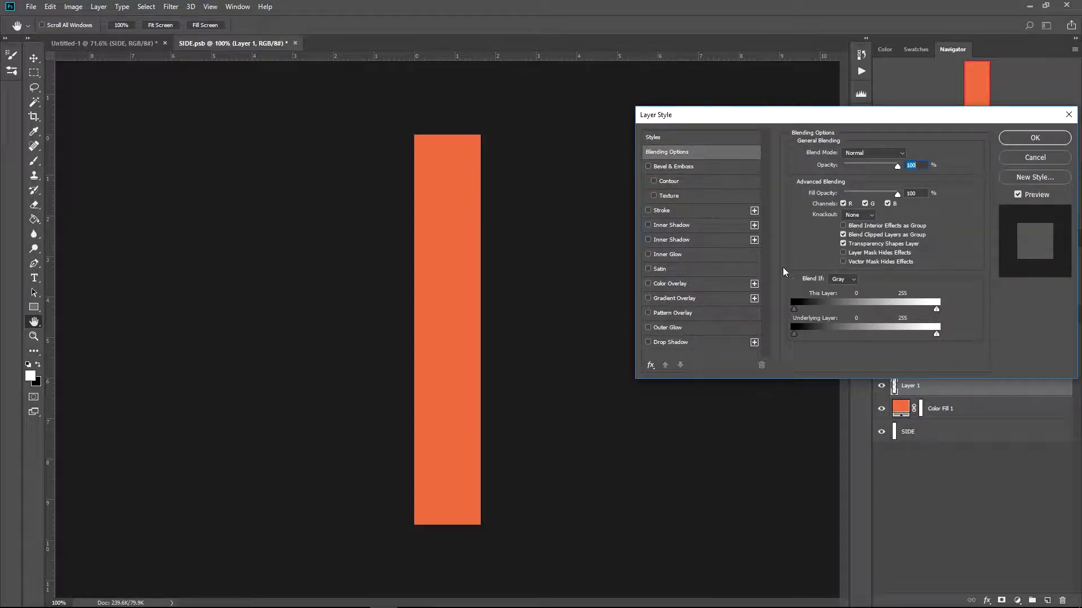
pyautogui.click(684, 303)
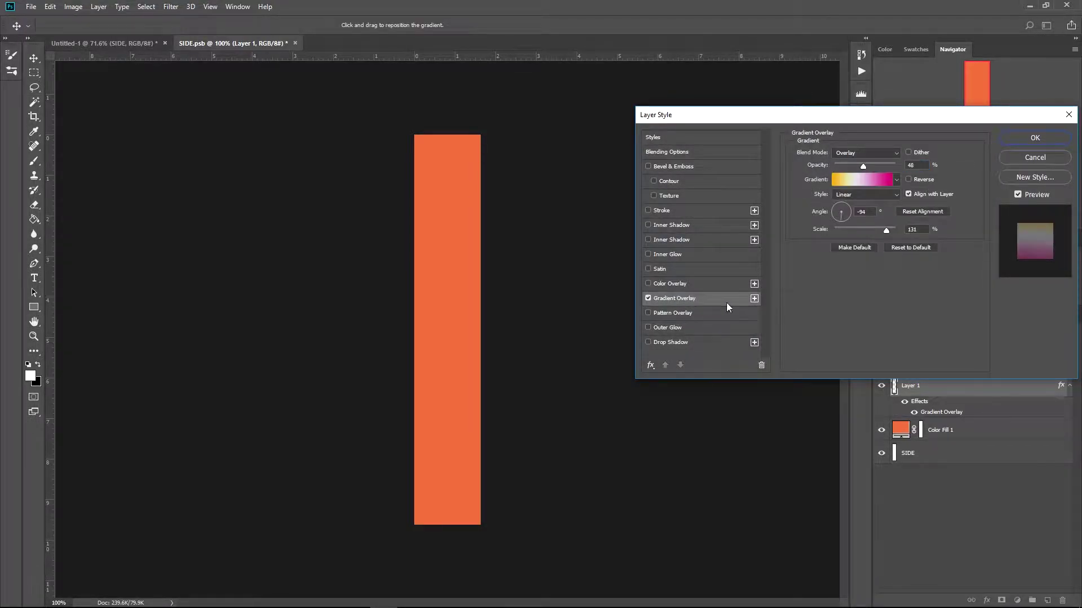
pyautogui.click(853, 176)
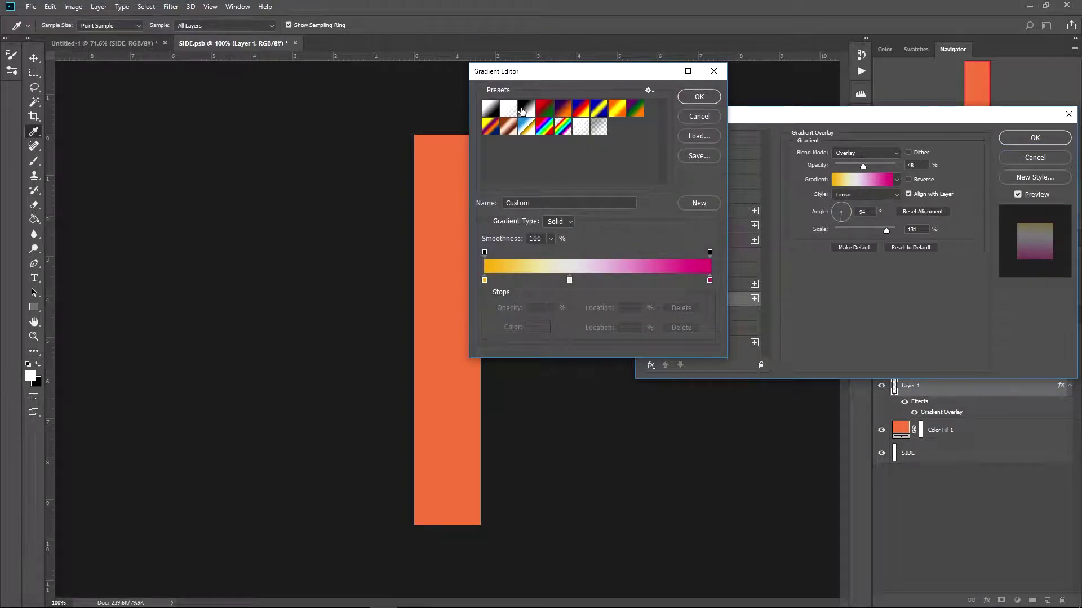
pyautogui.click(492, 111)
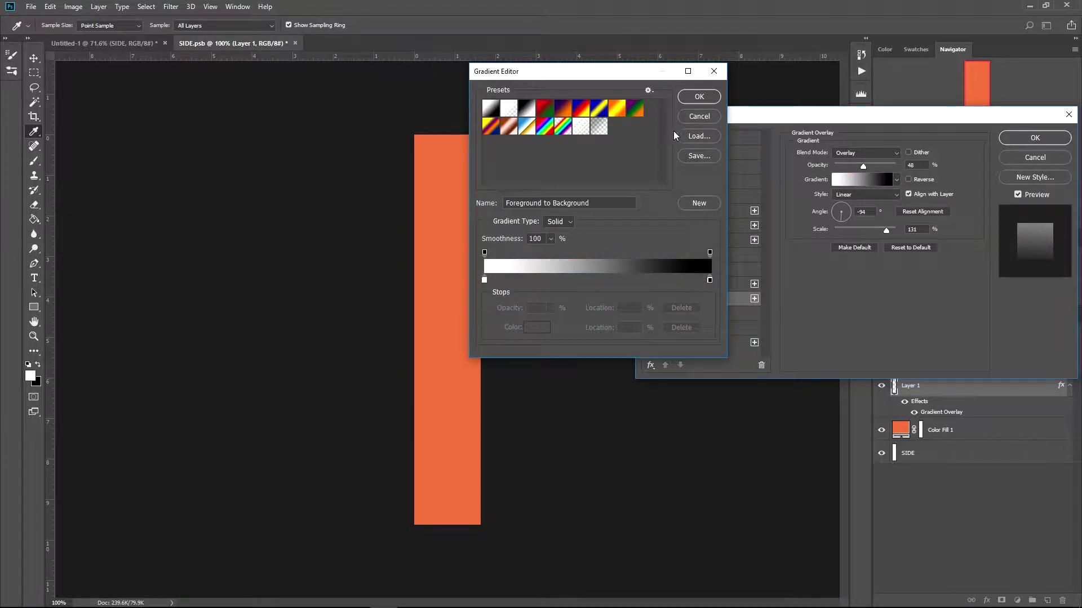
pyautogui.click(526, 109)
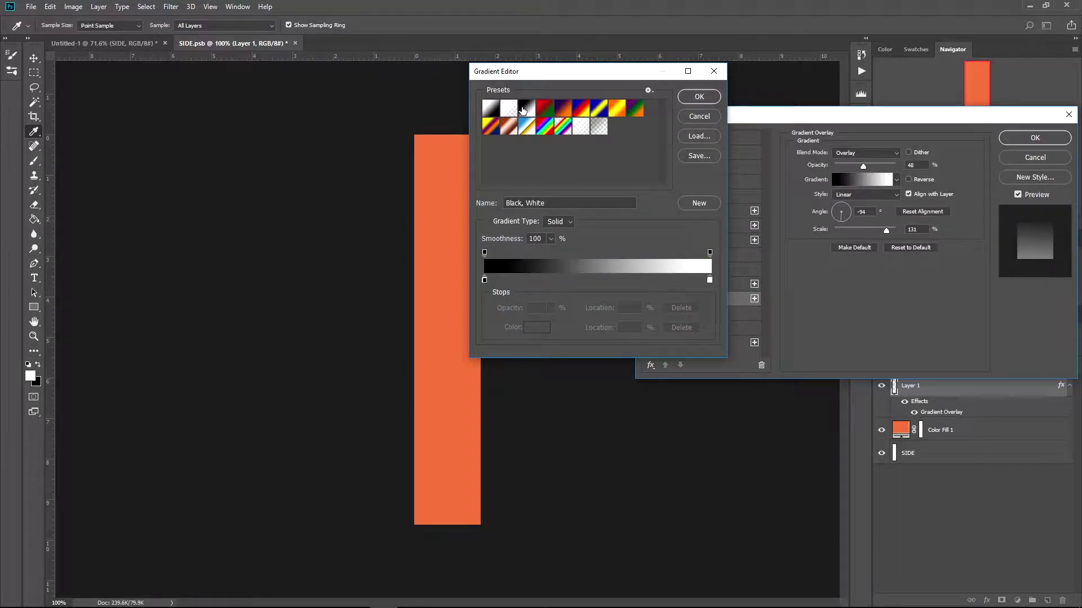
pyautogui.click(705, 99)
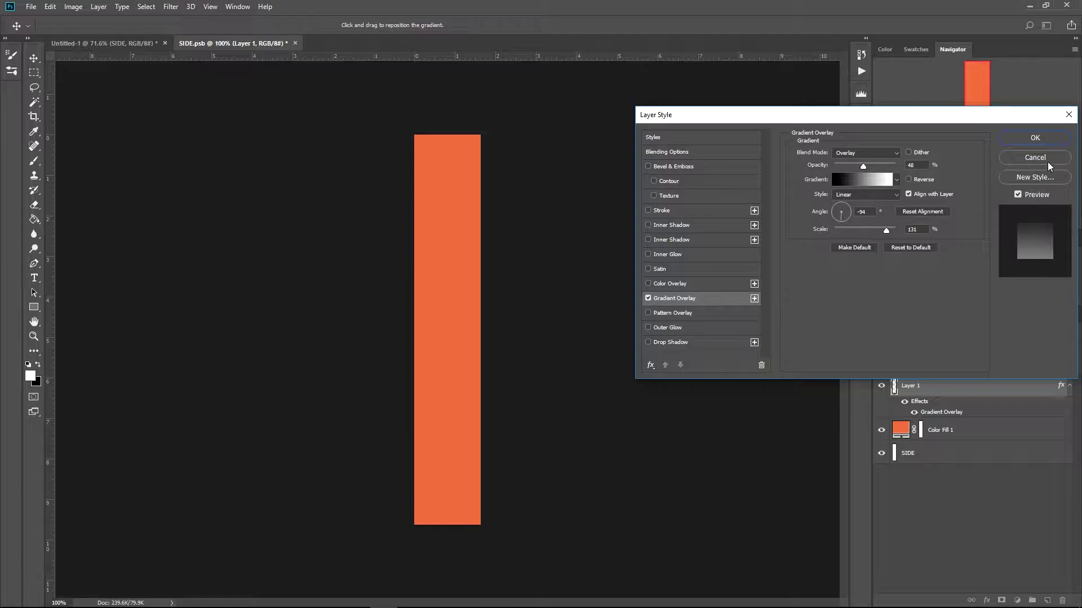
# Step: Set the gradient overlay to 100% opacity with Normal blend mode and apply the layer style
pyautogui.moveTo(863, 166); pyautogui.dragTo(897, 166)
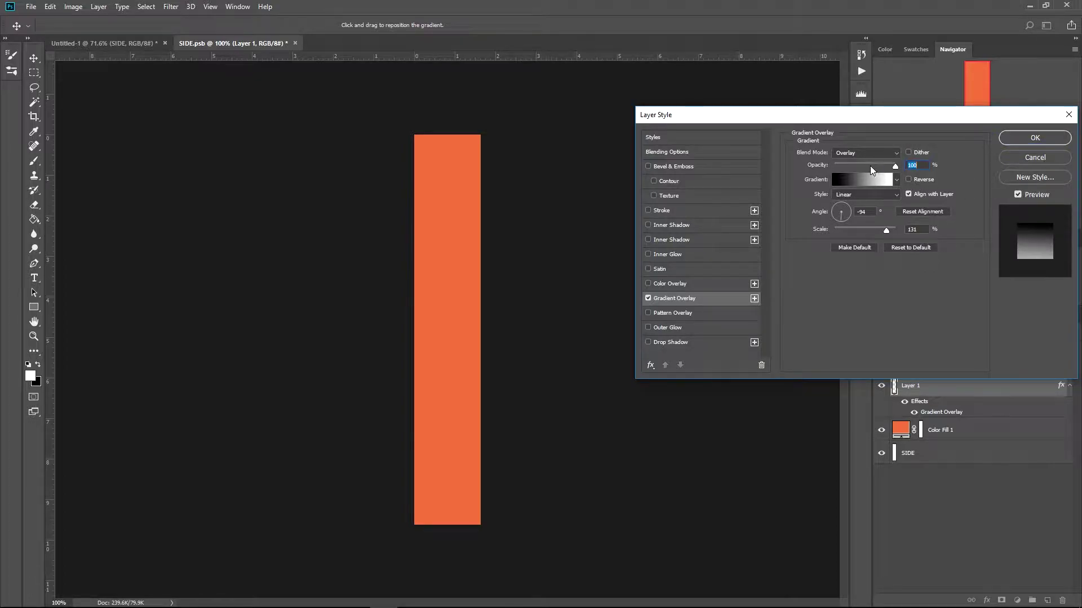
pyautogui.click(846, 160)
pyautogui.click(838, 161)
pyautogui.click(838, 161)
pyautogui.click(841, 162)
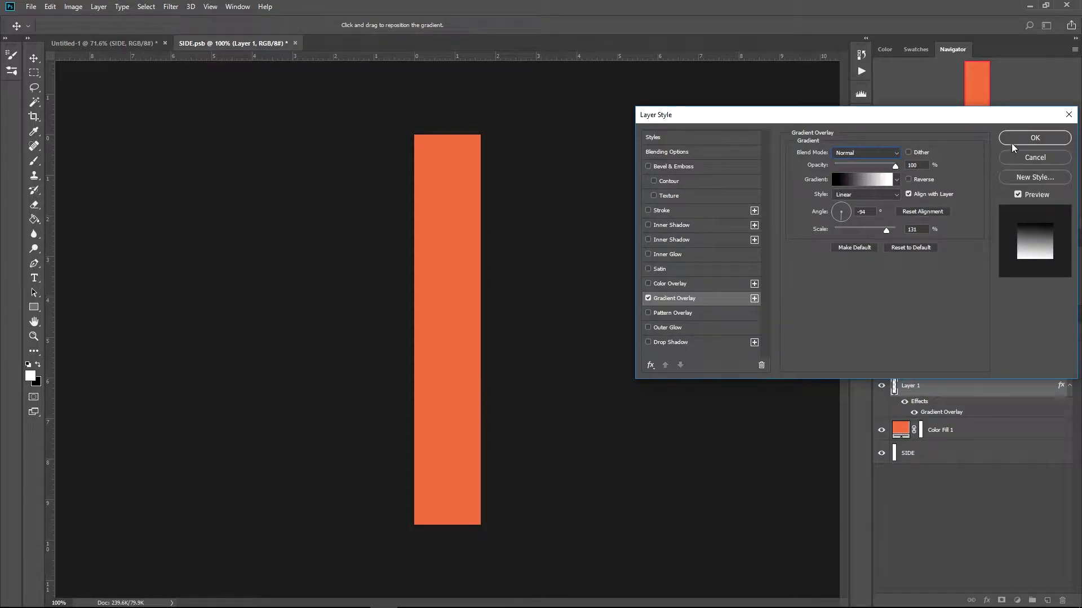
pyautogui.click(1033, 138)
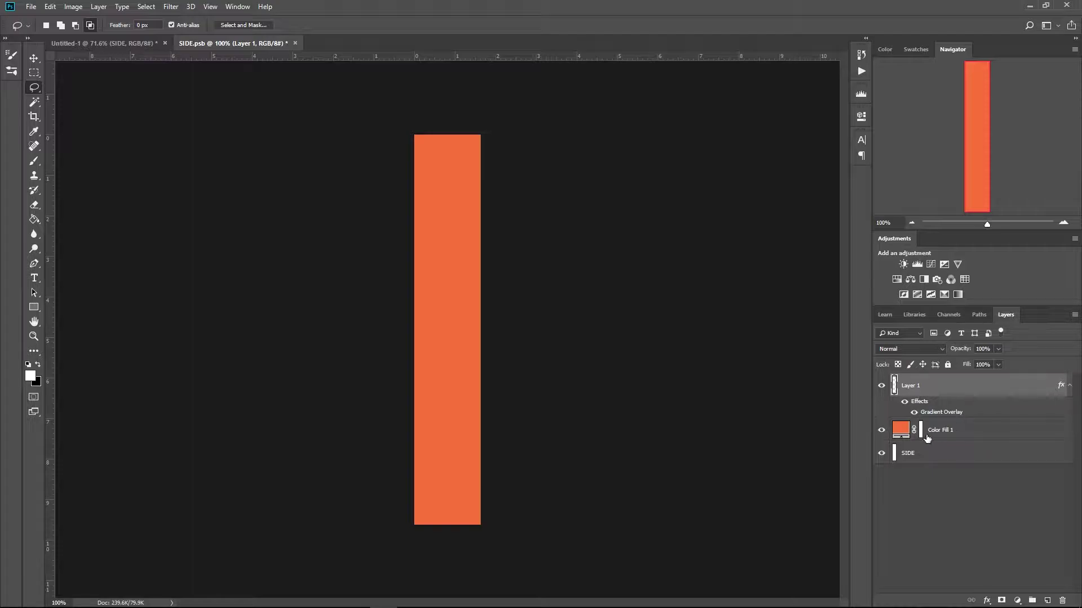
# Step: Delete the SIDE layer beneath the orange fill and collapse Layer 1's effects list
pyautogui.click(967, 434)
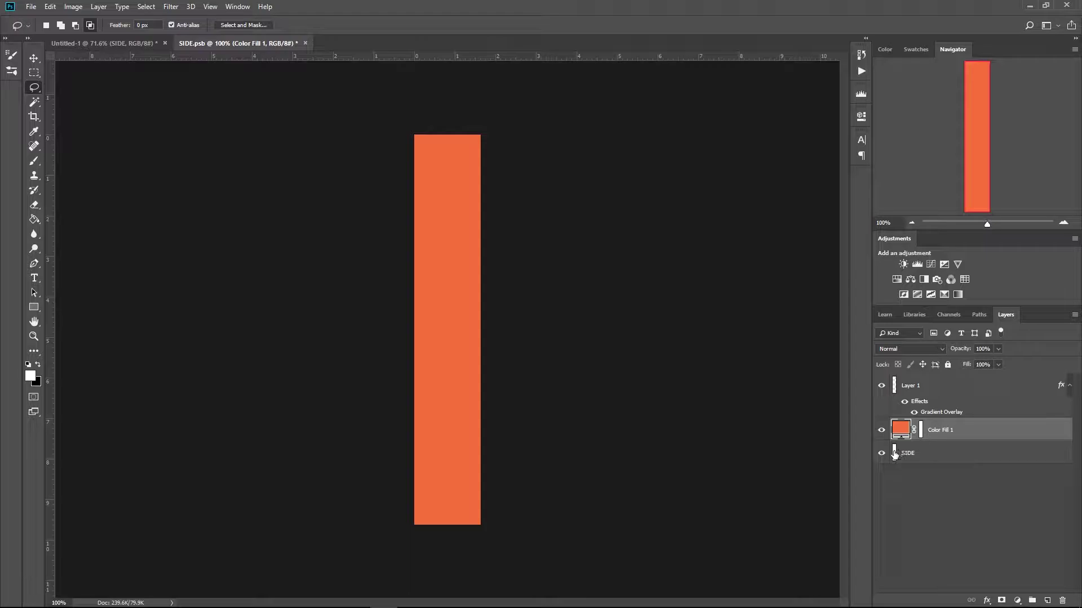
pyautogui.click(978, 456)
pyautogui.moveTo(979, 455); pyautogui.dragTo(1062, 600)
pyautogui.click(1069, 385)
pyautogui.click(895, 388)
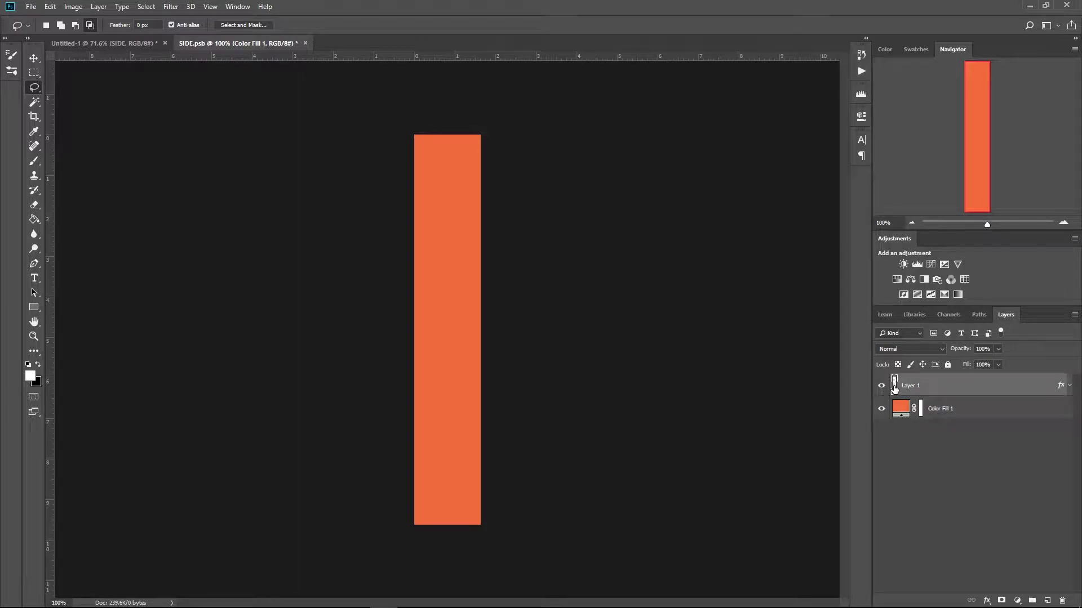
pyautogui.press('h')
pyautogui.doubleClick(895, 388)
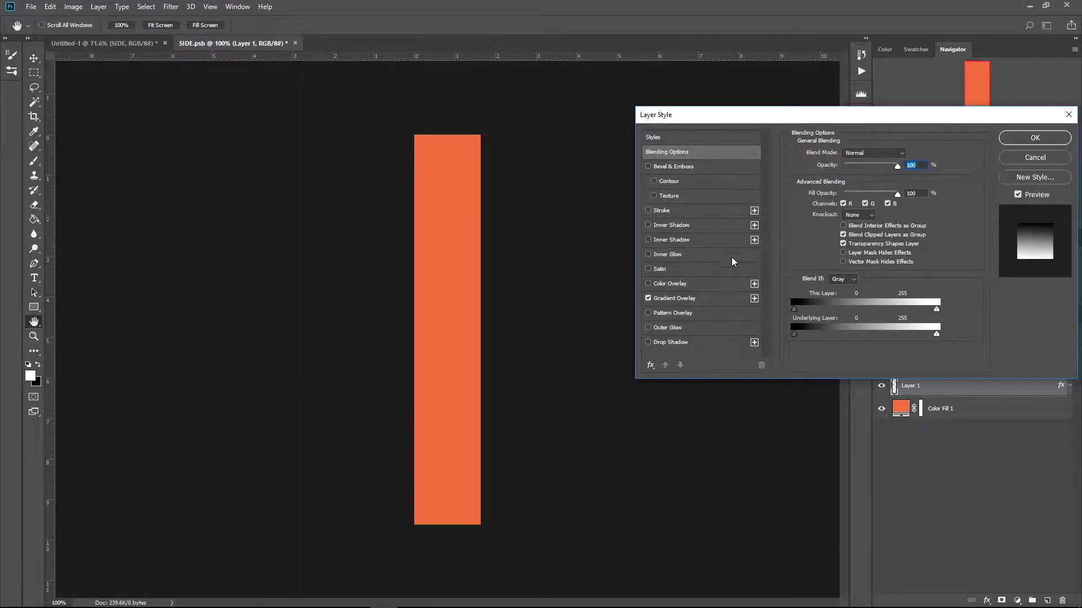
pyautogui.click(1035, 137)
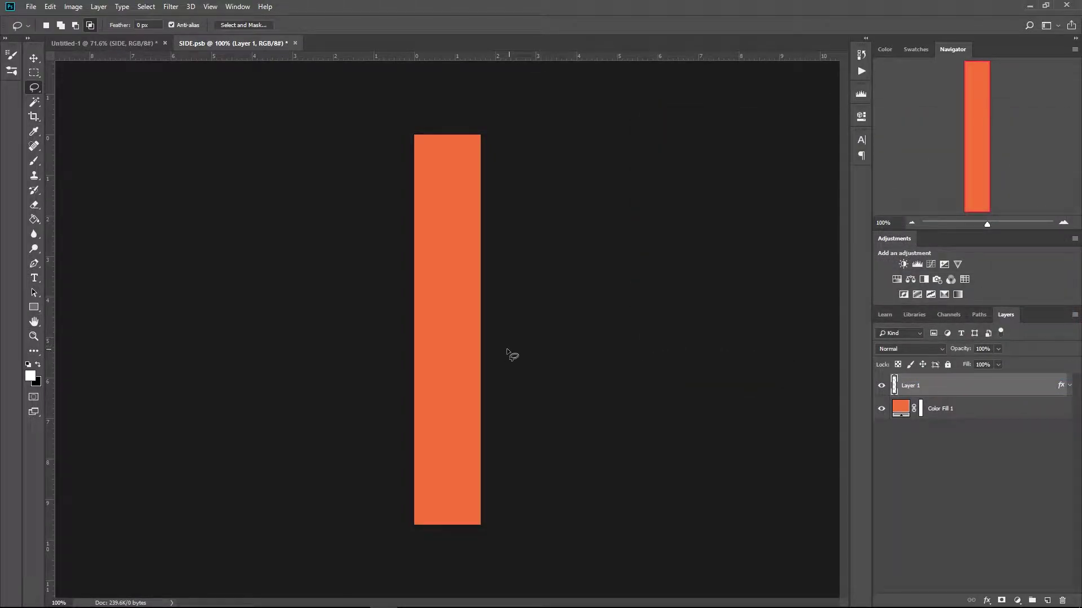
# Step: Fill Layer 1 with black using the Paint Bucket so its gradient overlay renders across the side panel
pyautogui.press('g')
pyautogui.press('x')
pyautogui.click(465, 305)
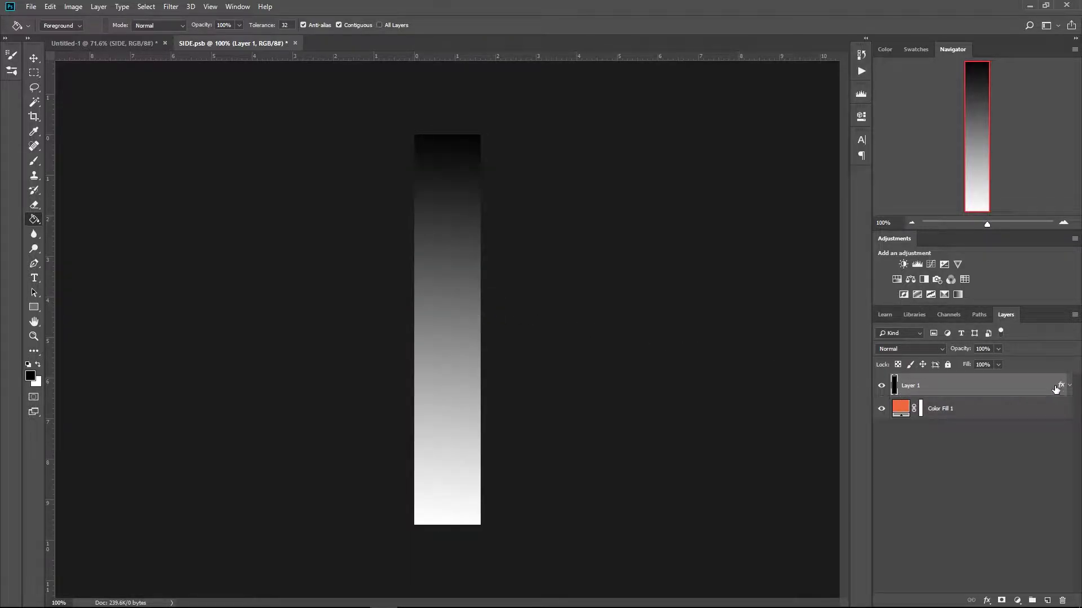
pyautogui.hotkey('ctrl', 'z')
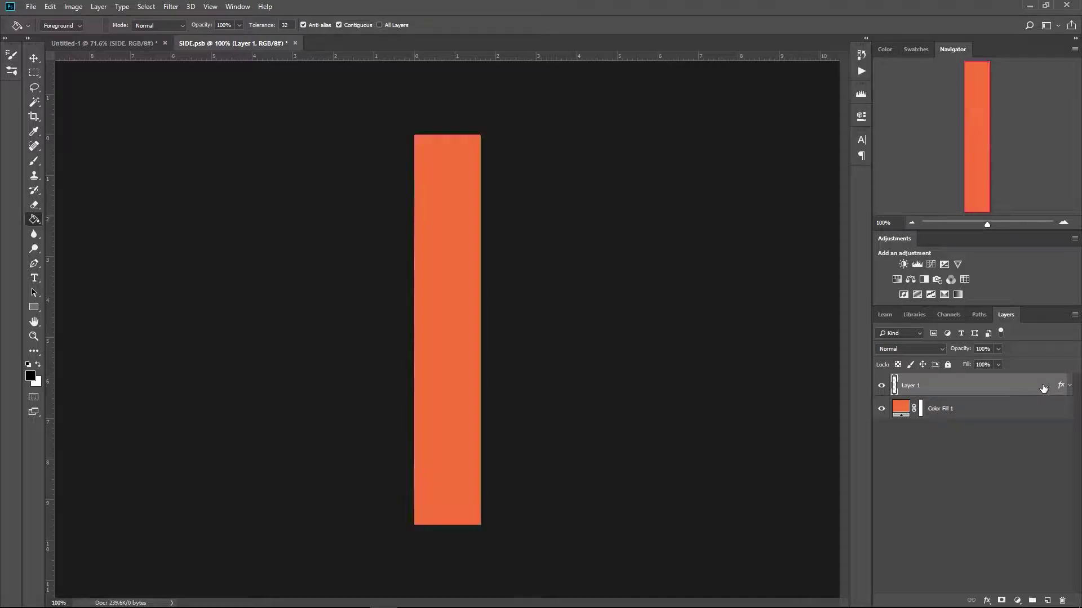
pyautogui.click(463, 296)
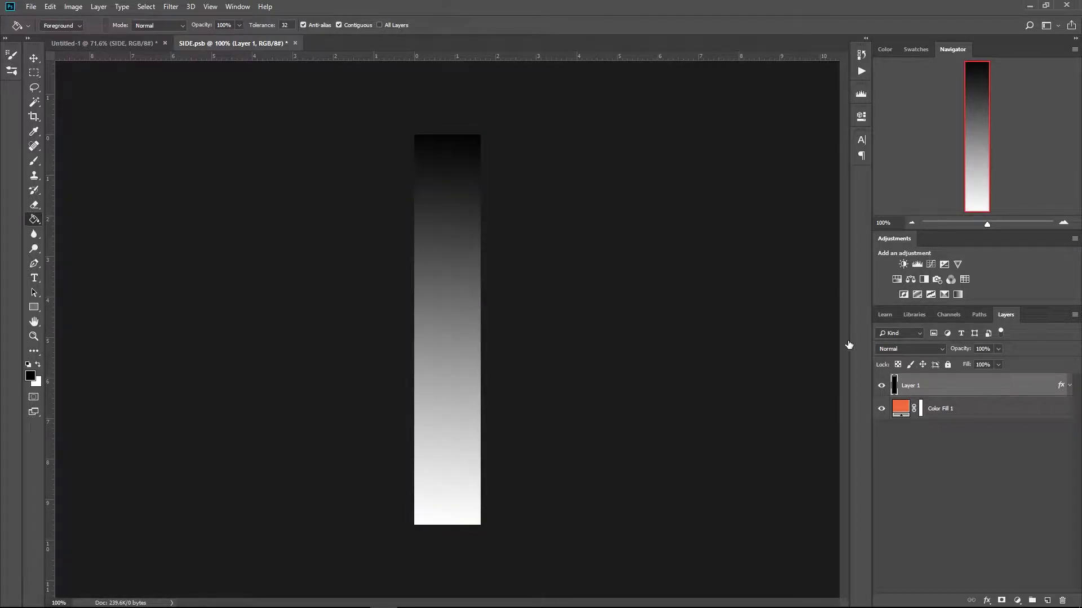
# Step: Reverse Layer 1's gradient overlay so it runs from white at the top to black at the bottom
pyautogui.doubleClick(956, 386)
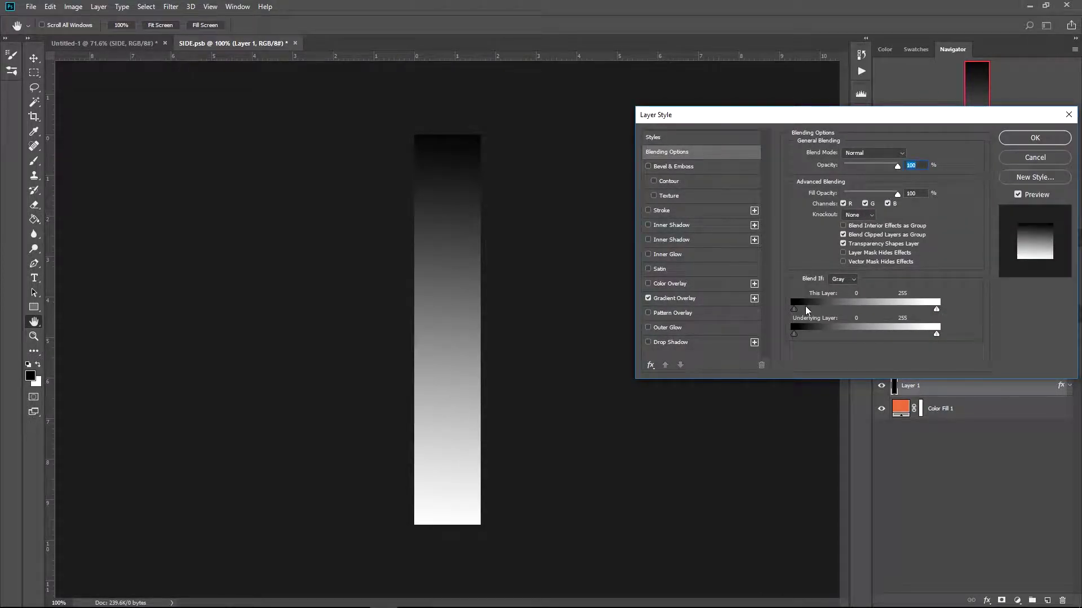
pyautogui.click(687, 302)
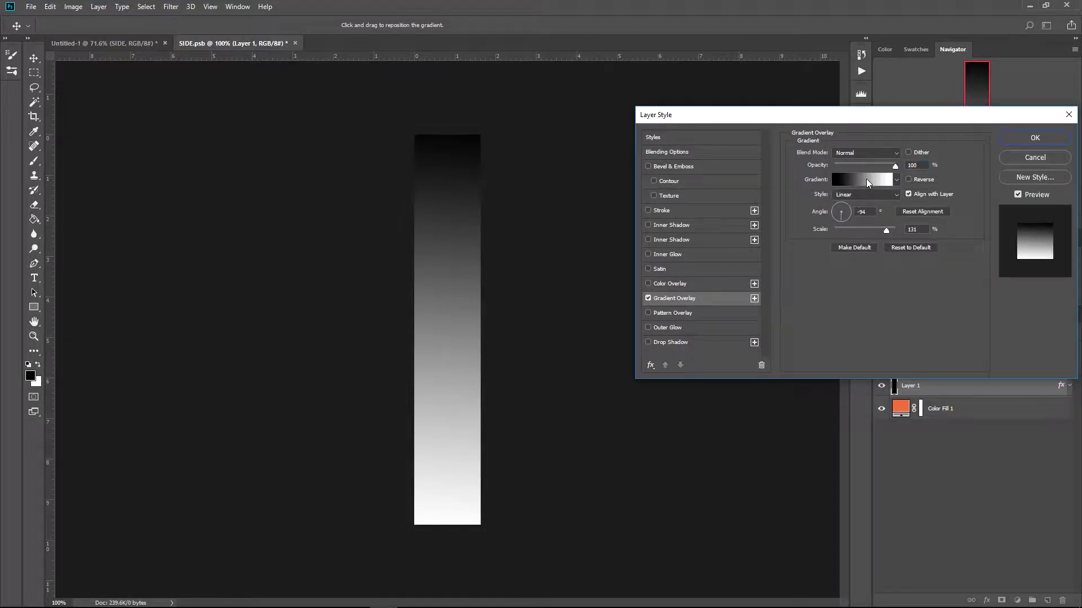
pyautogui.click(906, 180)
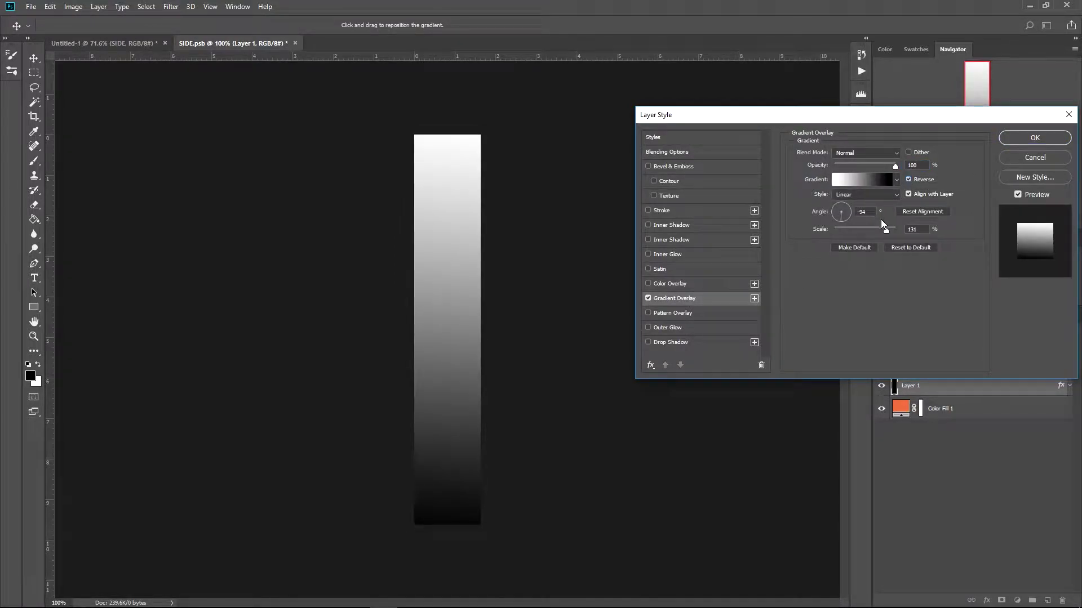
pyautogui.click(1034, 138)
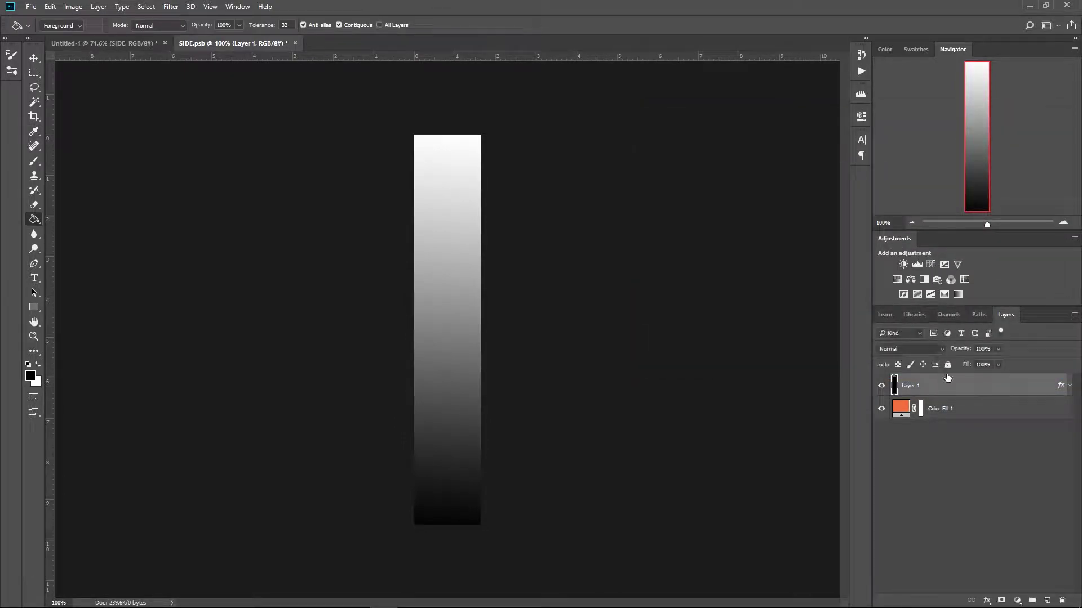
# Step: Lower Layer 1's opacity to 19% so the gradient subtly shades the orange side panel
pyautogui.moveTo(961, 351); pyautogui.dragTo(921, 358)
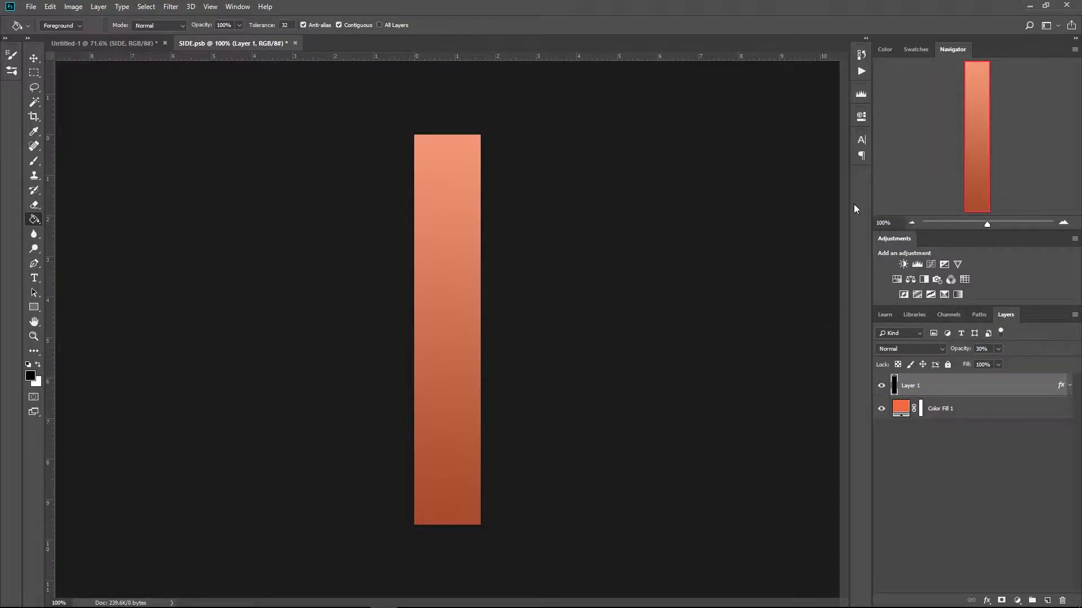
pyautogui.moveTo(963, 352); pyautogui.dragTo(961, 352)
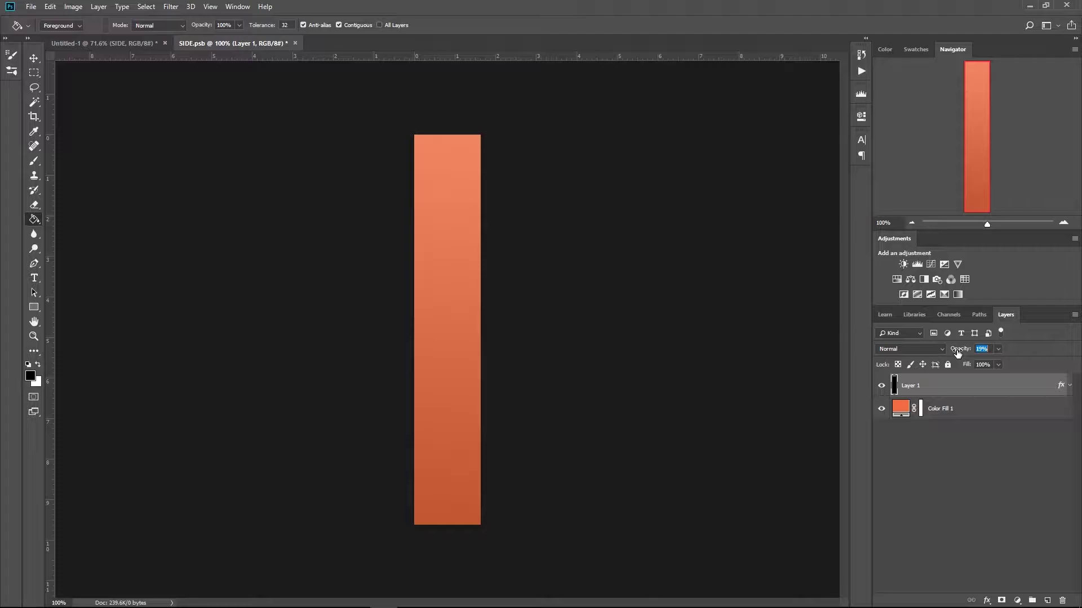
pyautogui.moveTo(958, 352); pyautogui.dragTo(958, 353)
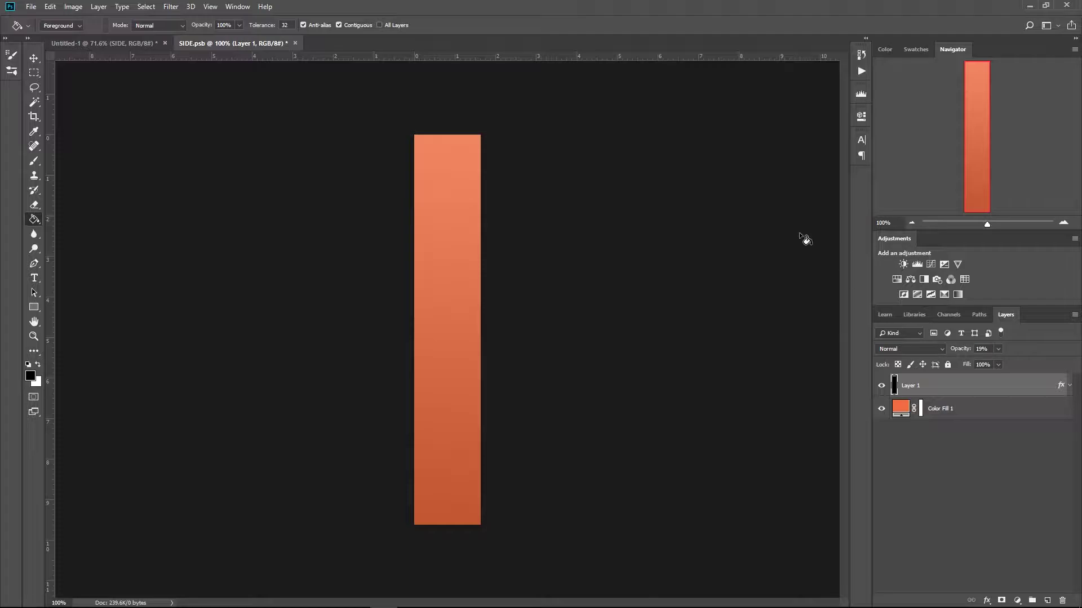
# Step: Close the side panel's smart object document and save its changes into the box mockup
pyautogui.click(295, 43)
pyautogui.click(489, 230)
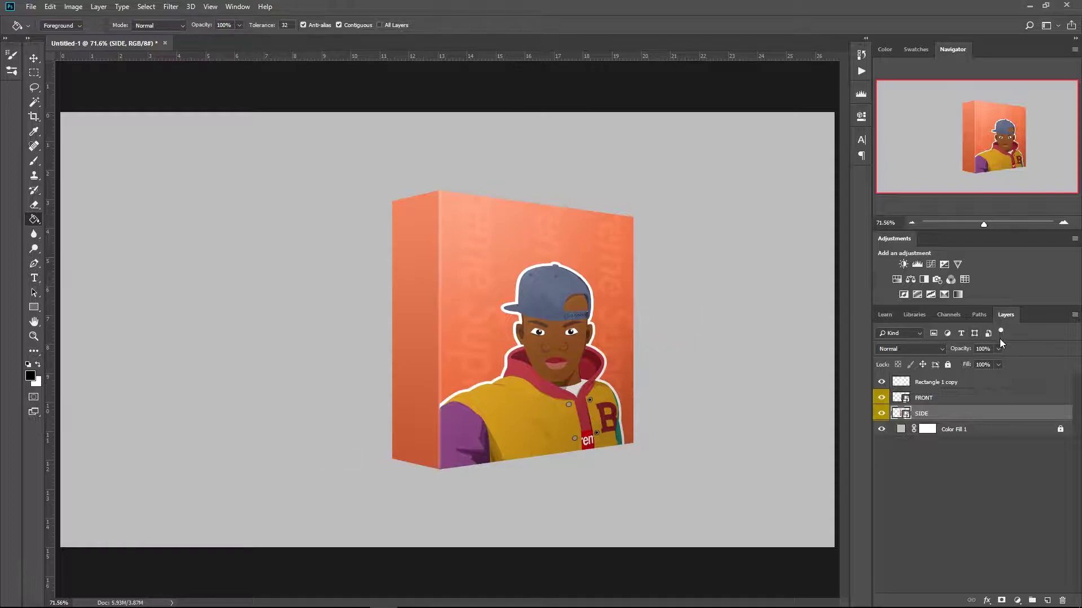
# Step: Identify the Rectangle 1 copy layer by toggling its visibility and rename it "Spine shine"
pyautogui.click(980, 383)
pyautogui.click(882, 382)
pyautogui.click(881, 383)
pyautogui.doubleClick(942, 382)
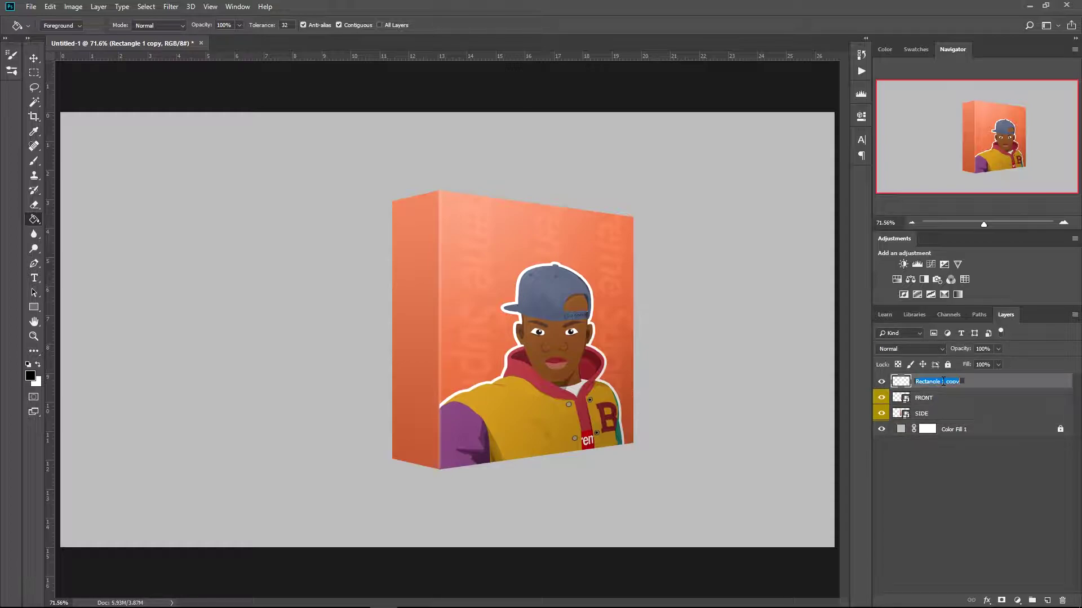
pyautogui.write('Spine shine')
pyautogui.press('Return')
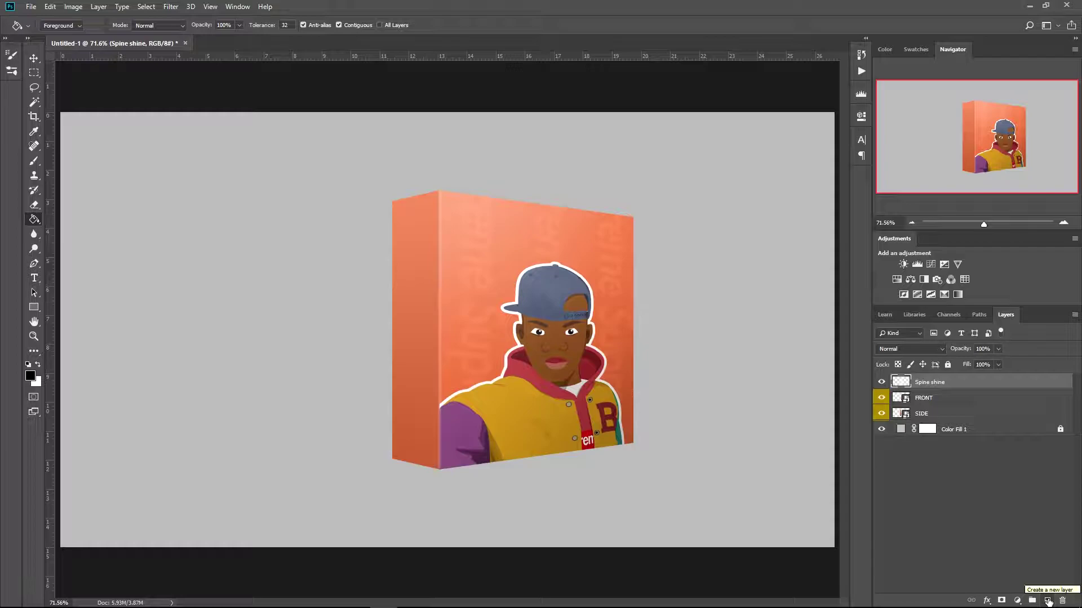
# Step: On a new layer, fill a wide rectangular selection over the box's lower half with black, and deselect it
pyautogui.click(1048, 602)
pyautogui.press('m')
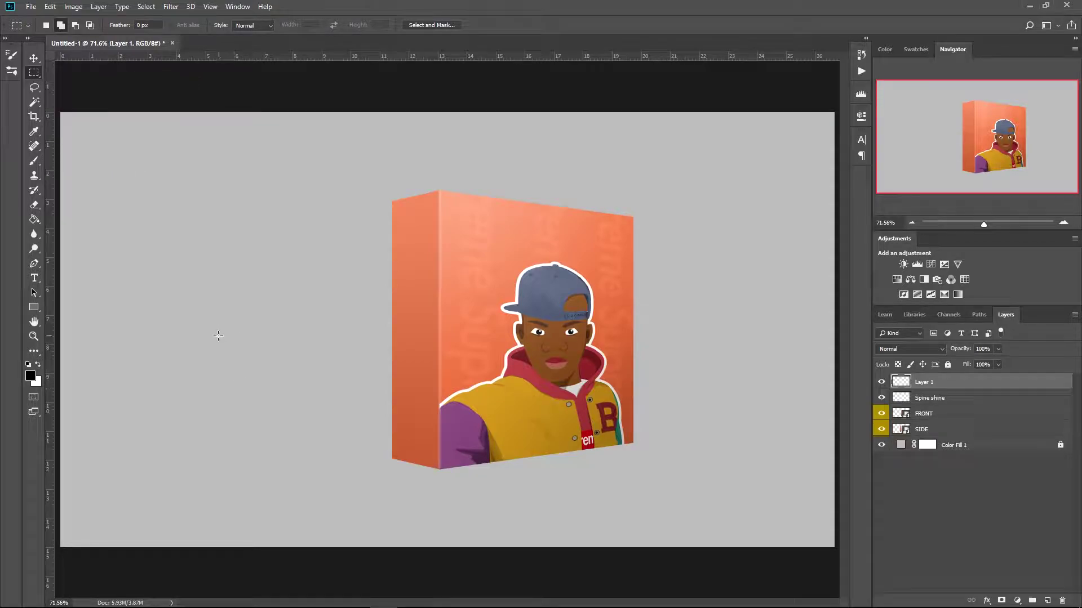
pyautogui.moveTo(156, 331); pyautogui.dragTo(598, 534)
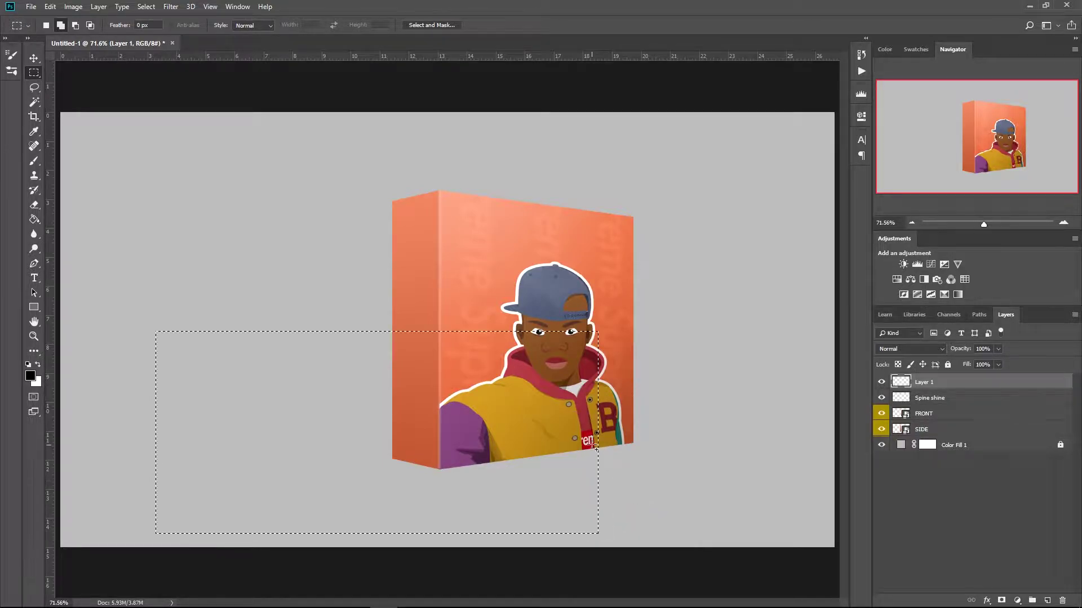
pyautogui.press('g')
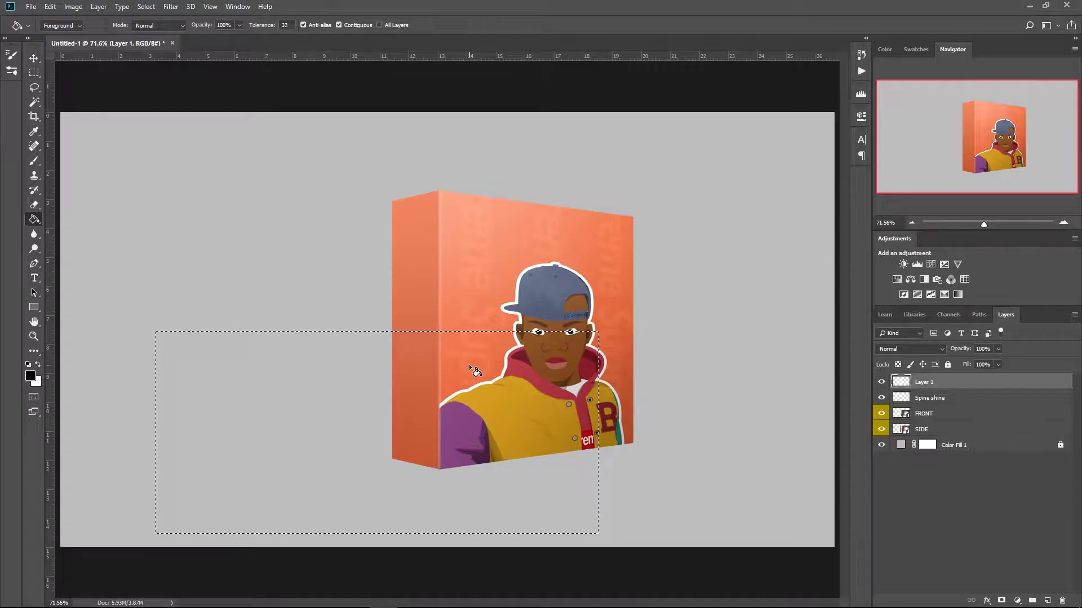
pyautogui.click(372, 387)
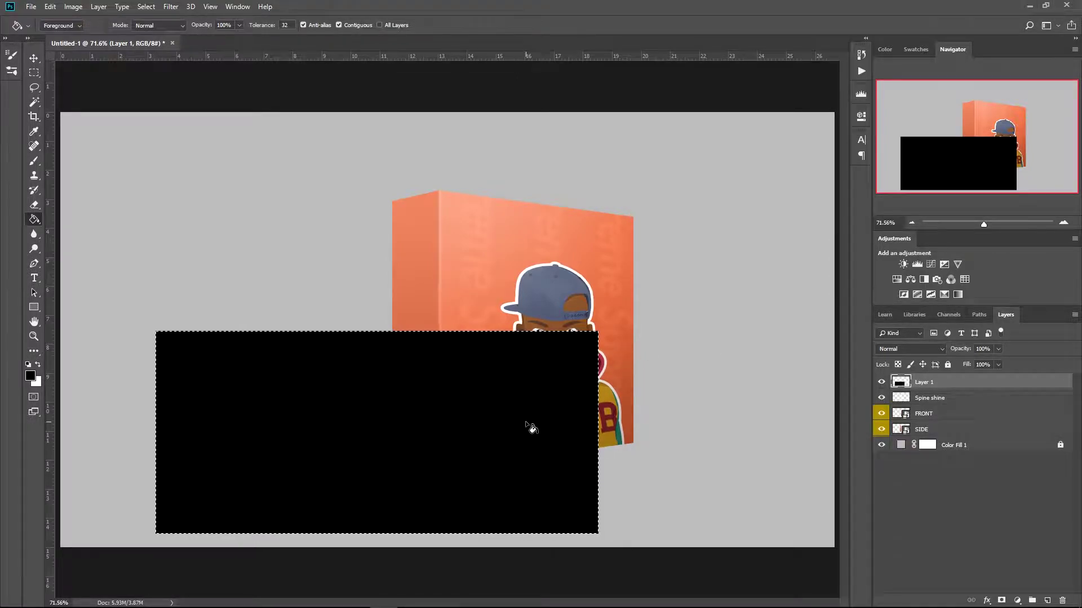
pyautogui.hotkey('ctrl', 'd')
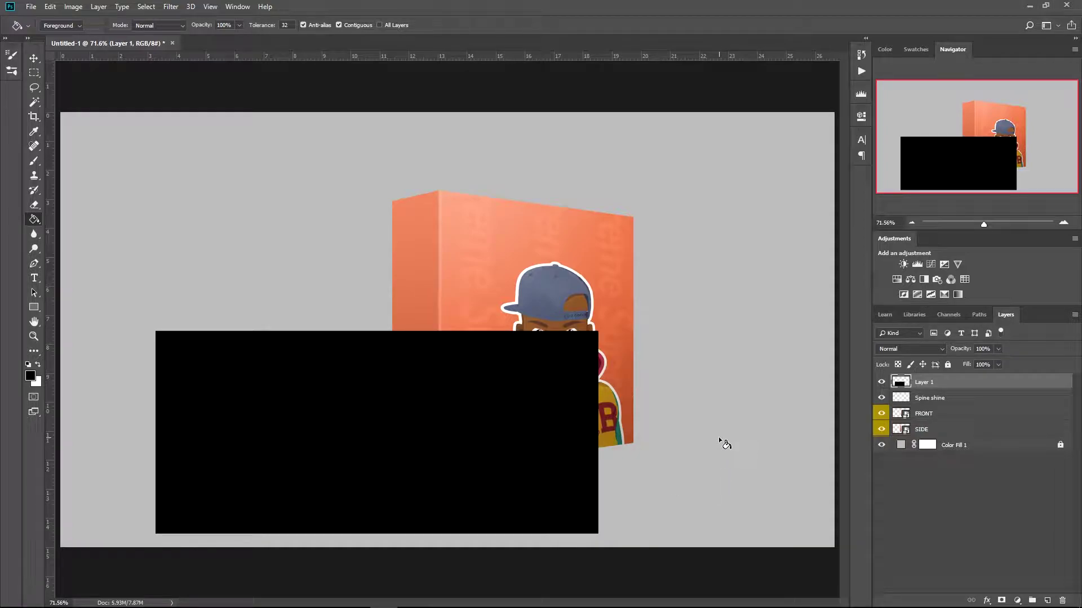
# Step: Rename the black rectangle's layer "under shadow"
pyautogui.doubleClick(928, 384)
pyautogui.write('S')
pyautogui.press('Return')
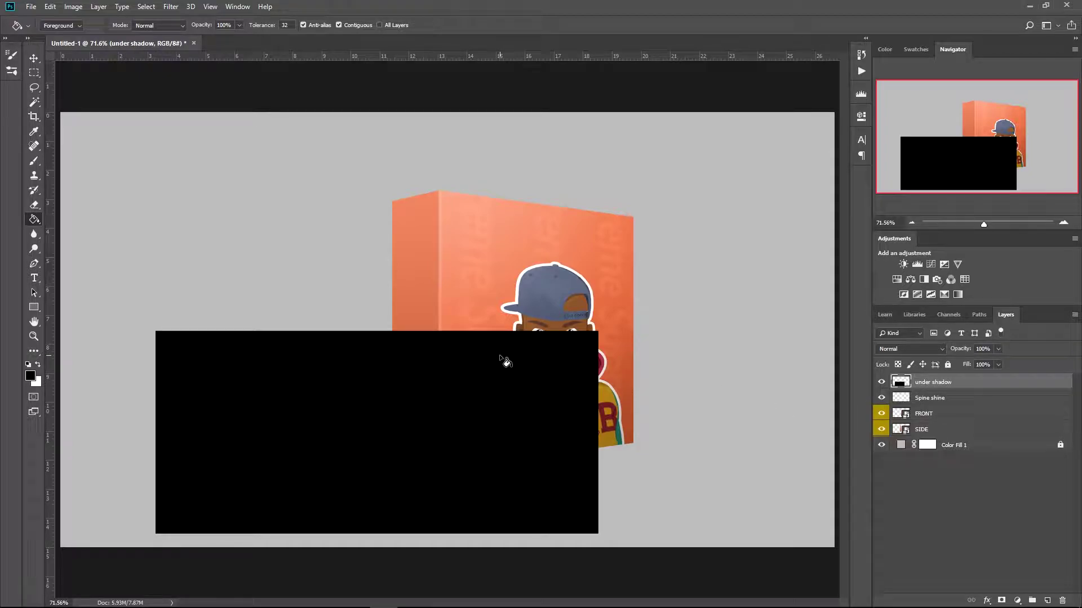
pyautogui.press('v')
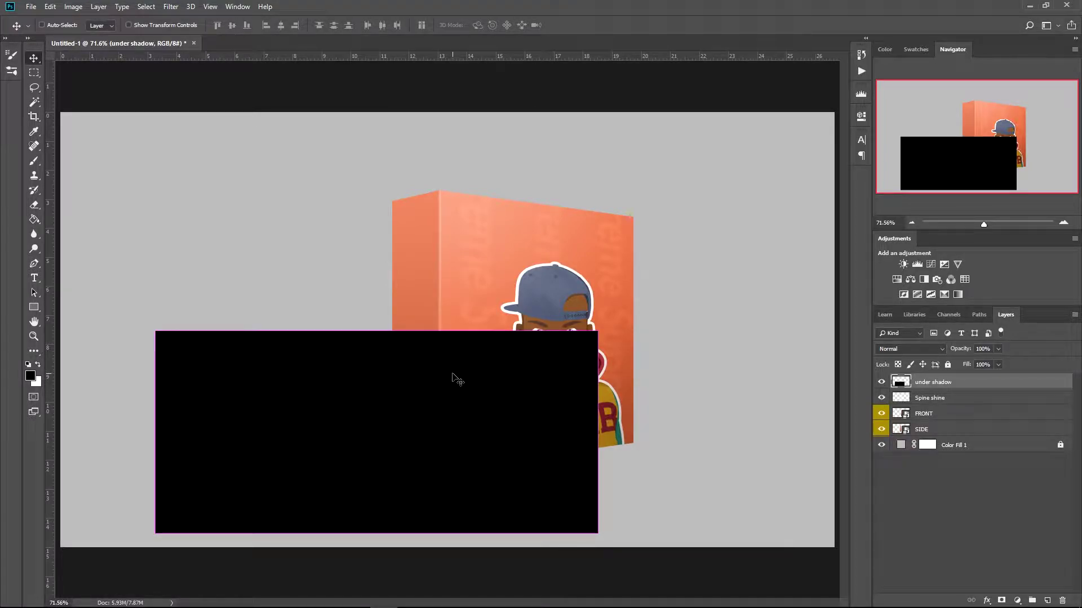
pyautogui.hotkey('ctrl', 't')
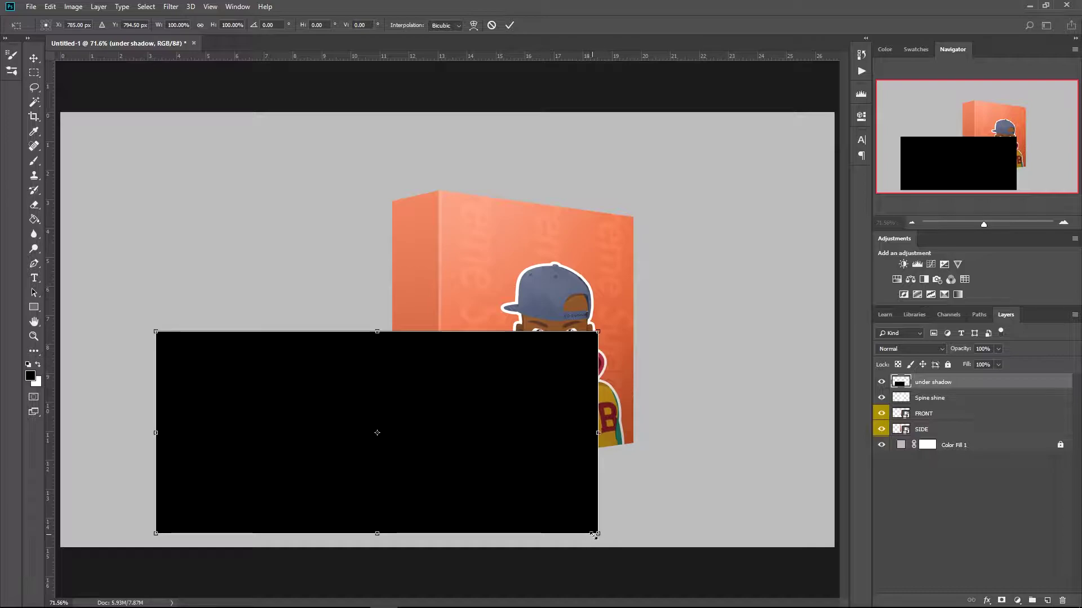
pyautogui.rightClick(505, 433)
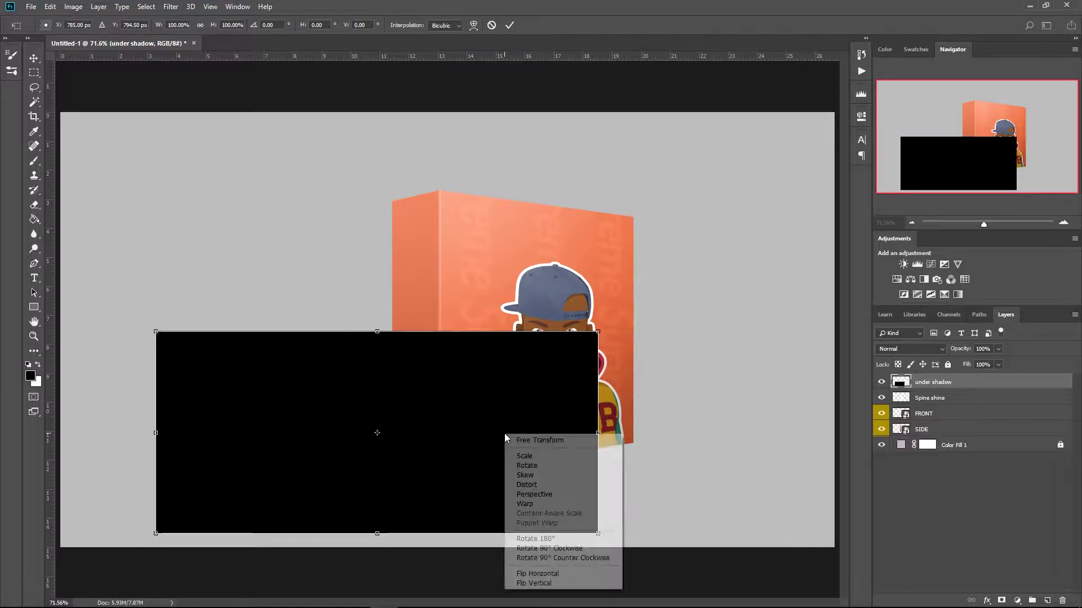
pyautogui.click(529, 486)
pyautogui.moveTo(597, 534); pyautogui.dragTo(440, 472)
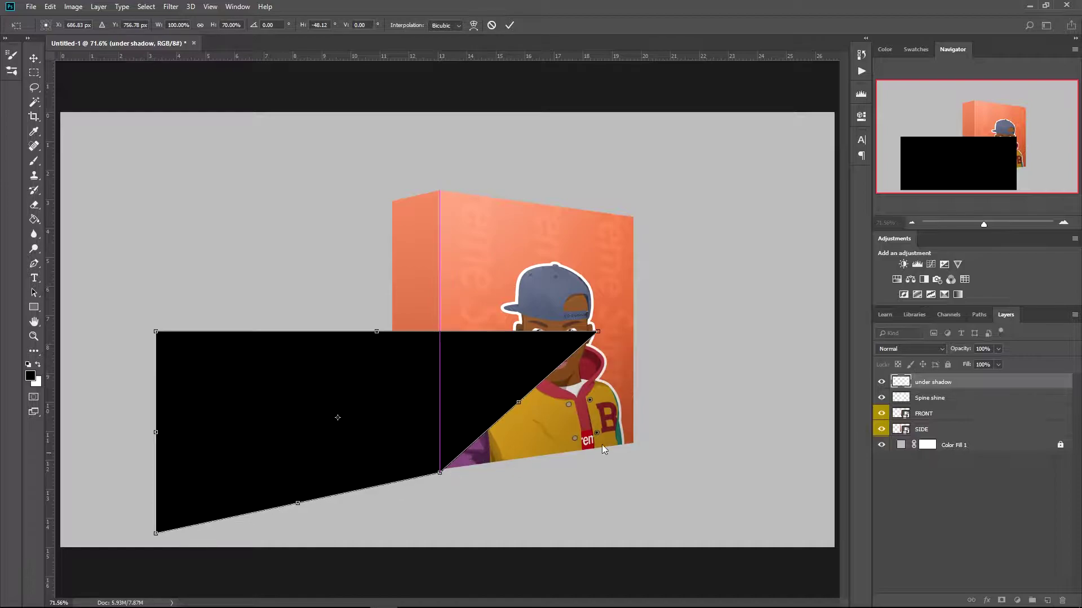
pyautogui.click(492, 25)
# Step: Move the under shadow layer beneath the SIDE layer so the black rectangle sits behind the box
pyautogui.moveTo(906, 388); pyautogui.dragTo(946, 439)
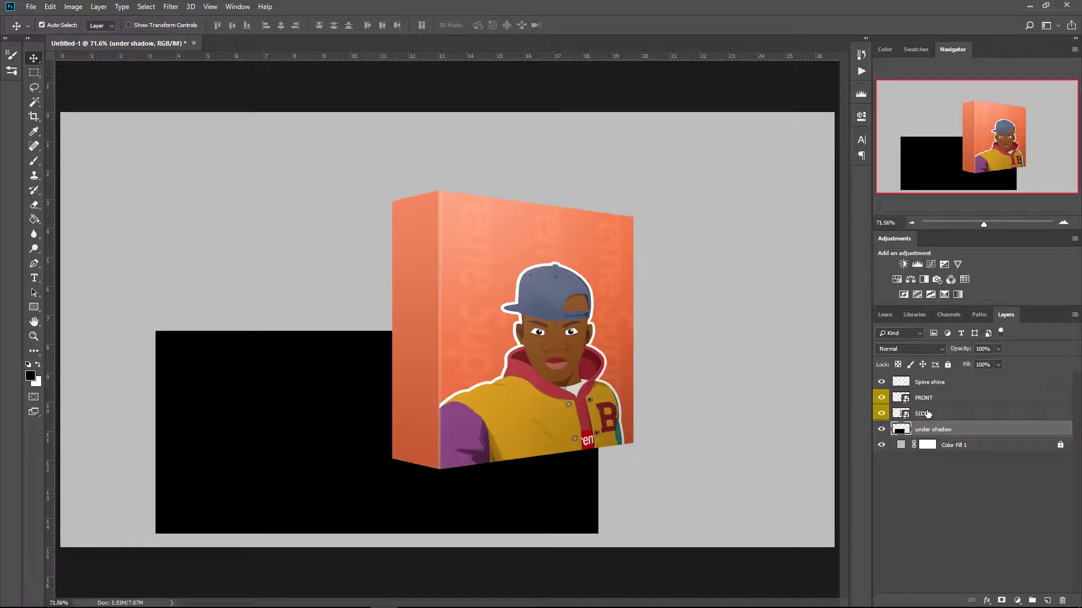
pyautogui.rightClick(468, 486)
pyautogui.click(411, 465)
# Step: Distort the black rectangle into a flat ground shadow following the box's base edges and stretching out past its side panel
pyautogui.hotkey('ctrl', 't')
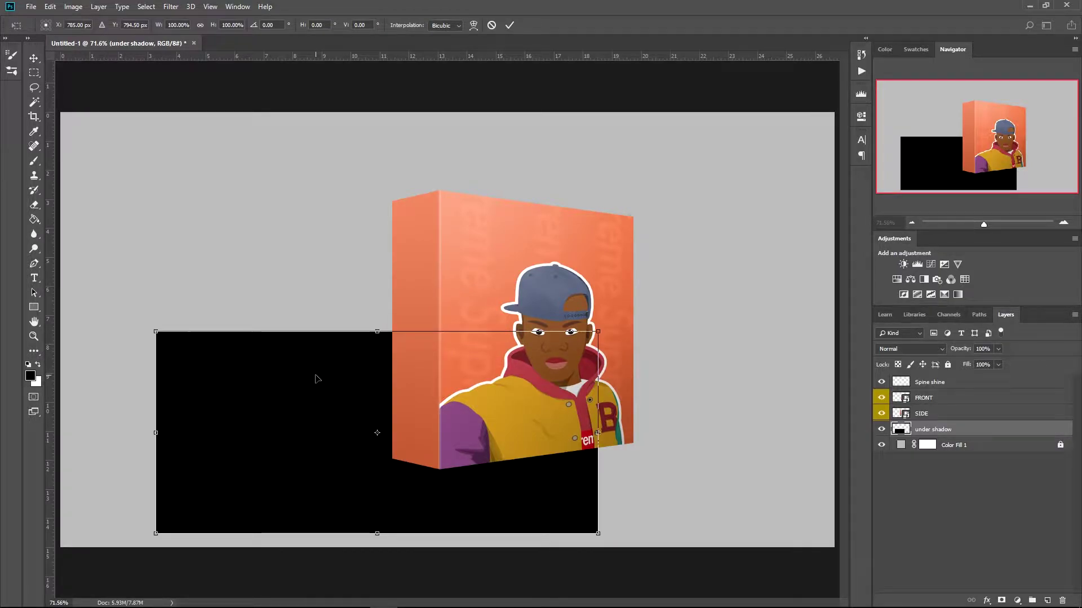
pyautogui.rightClick(316, 377)
pyautogui.click(349, 436)
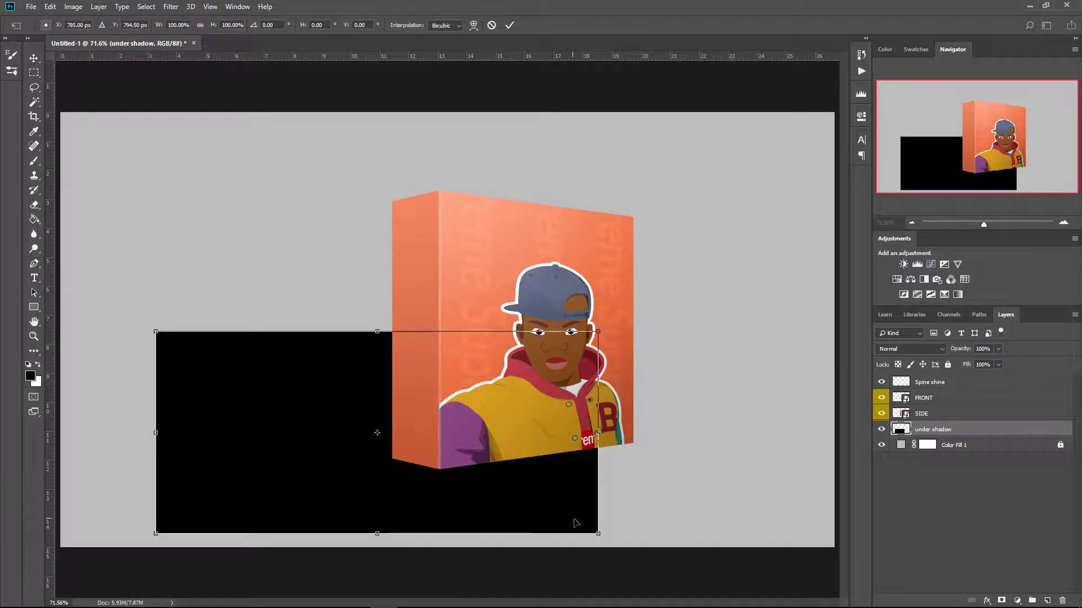
pyautogui.moveTo(599, 535); pyautogui.dragTo(439, 473)
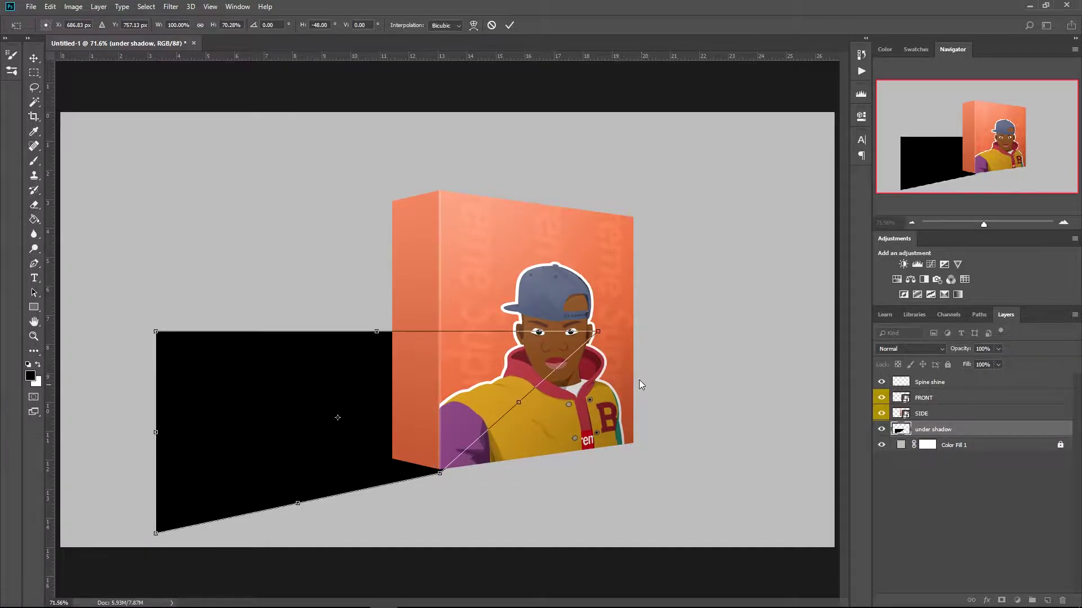
pyautogui.moveTo(599, 338); pyautogui.dragTo(636, 425)
pyautogui.moveTo(159, 334); pyautogui.dragTo(377, 347)
pyautogui.moveTo(156, 536); pyautogui.dragTo(219, 409)
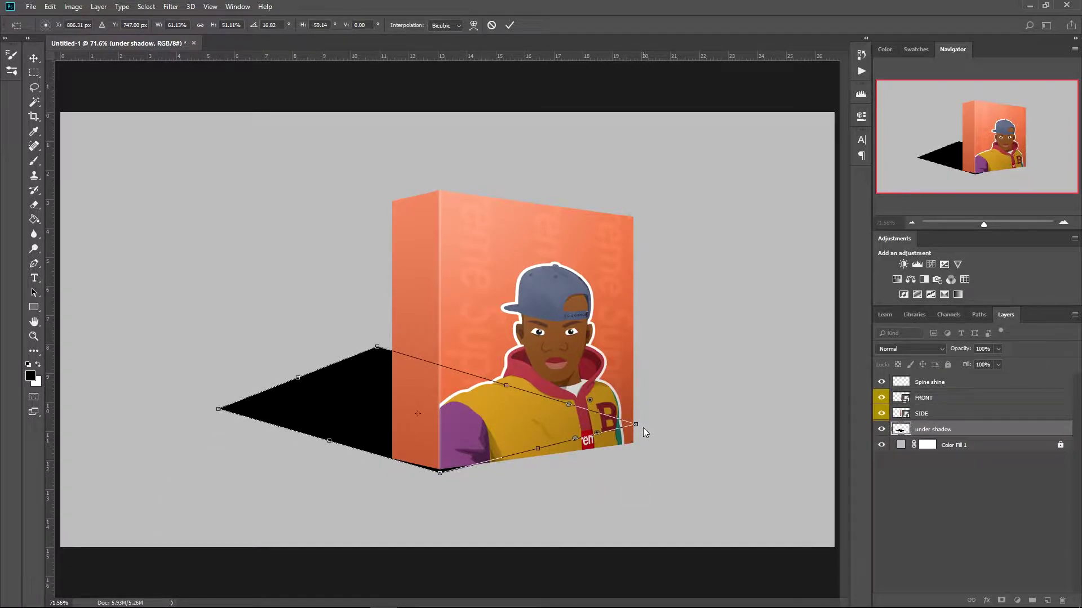
pyautogui.moveTo(636, 425); pyautogui.dragTo(658, 443)
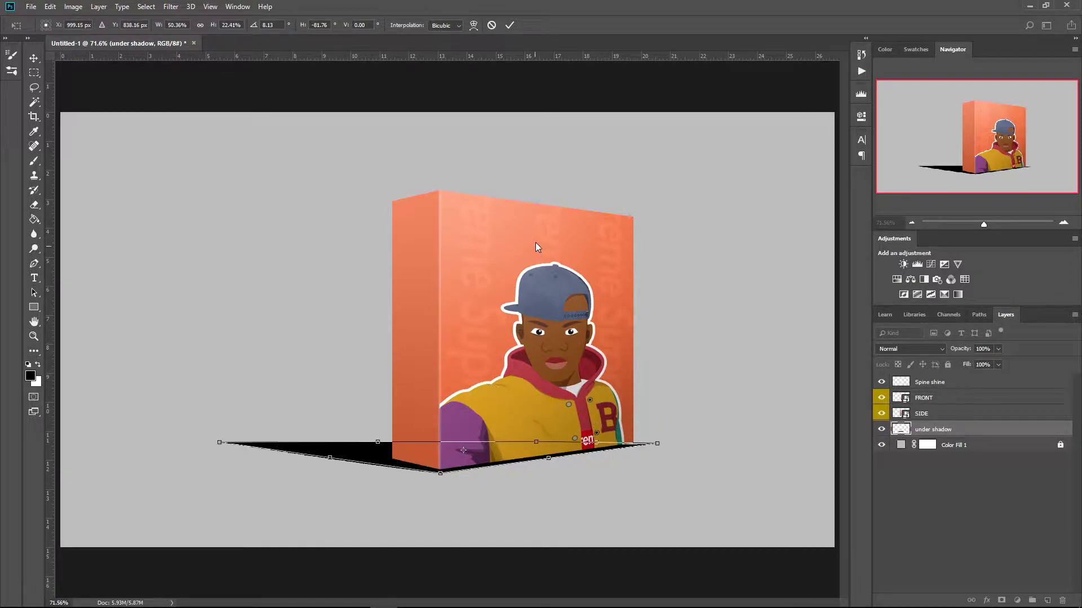
pyautogui.click(510, 25)
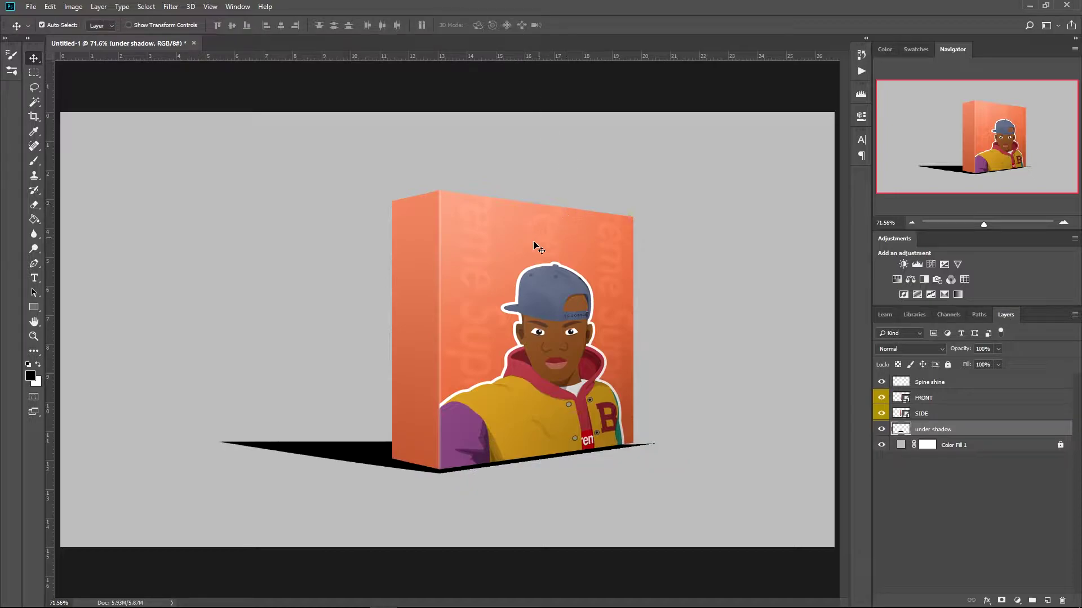
# Step: Nudge the under shadow layer up slightly so it sits closer to the box's base
pyautogui.click(627, 453)
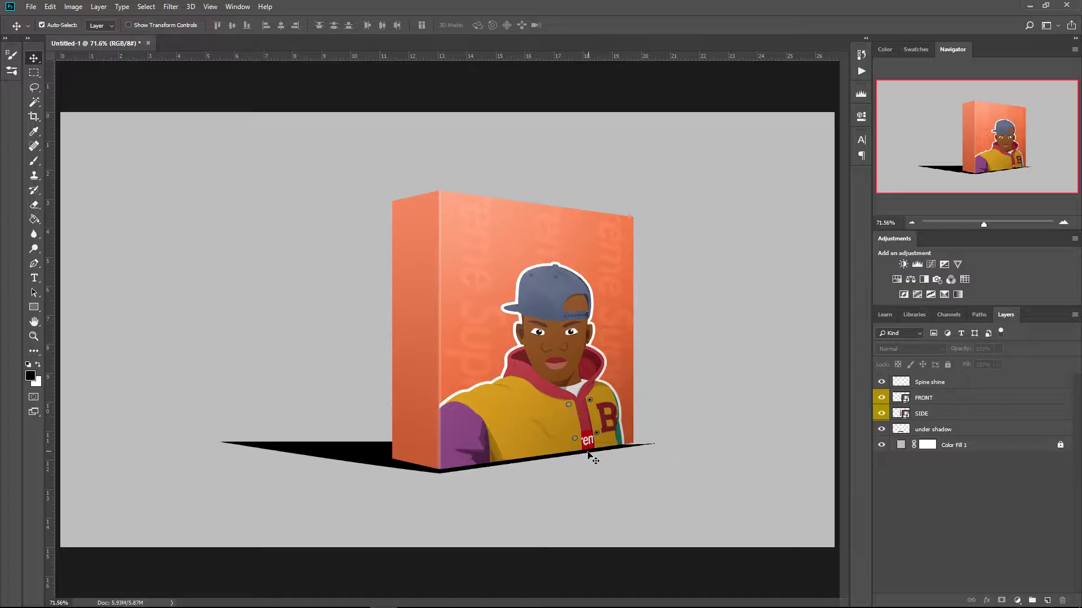
pyautogui.click(372, 448)
pyautogui.press('Up')
pyautogui.press('Up')
pyautogui.press('Up')
pyautogui.press('Up')
pyautogui.press('Up')
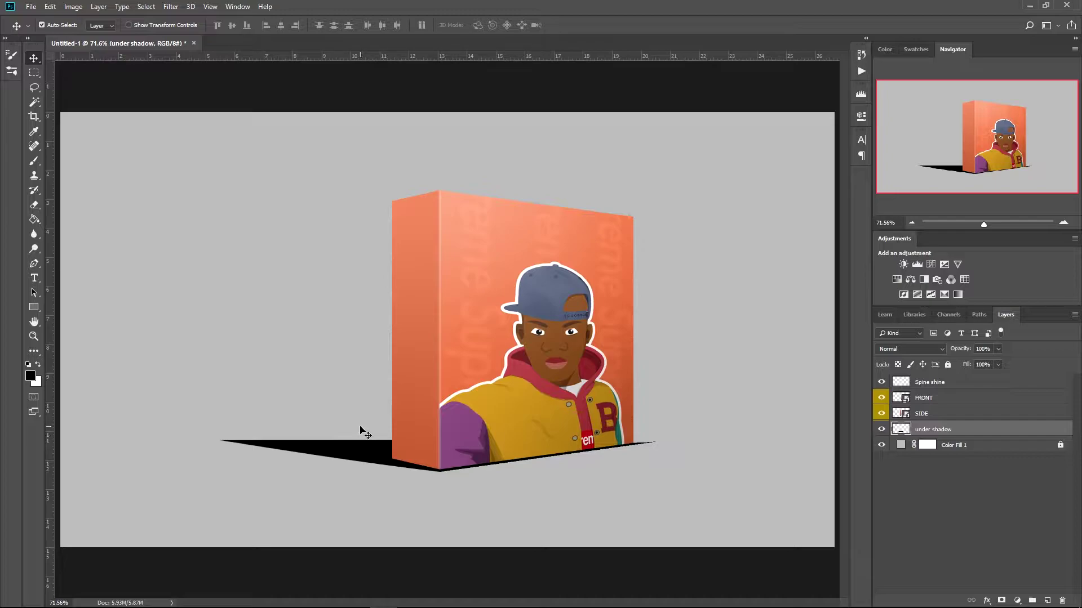
# Step: Apply a Gaussian Blur with a radius of 13.9 pixels to the under shadow layer
pyautogui.click(171, 7)
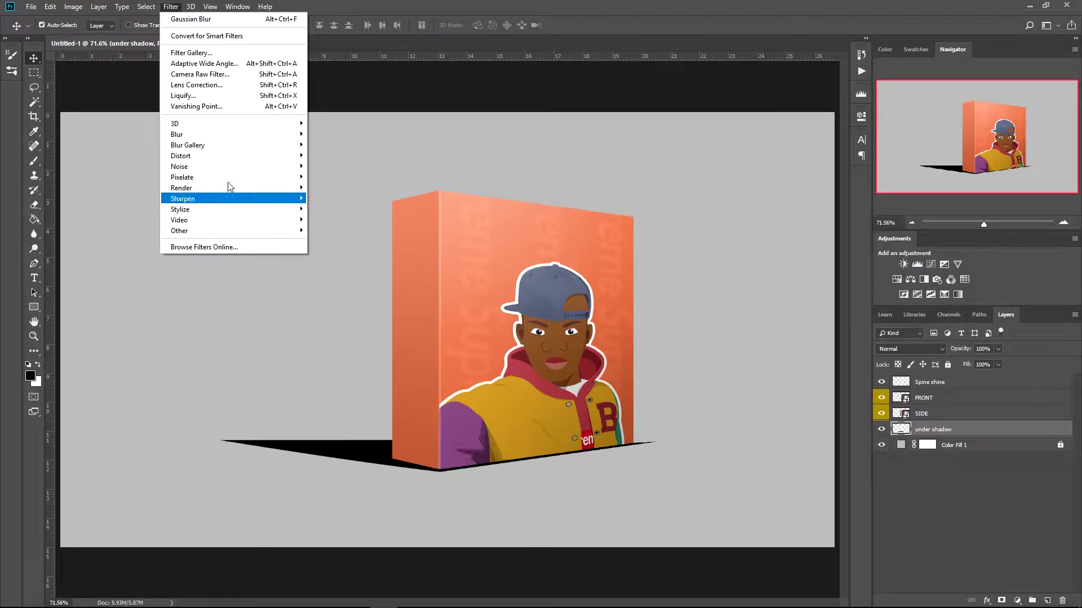
pyautogui.moveTo(254, 137)
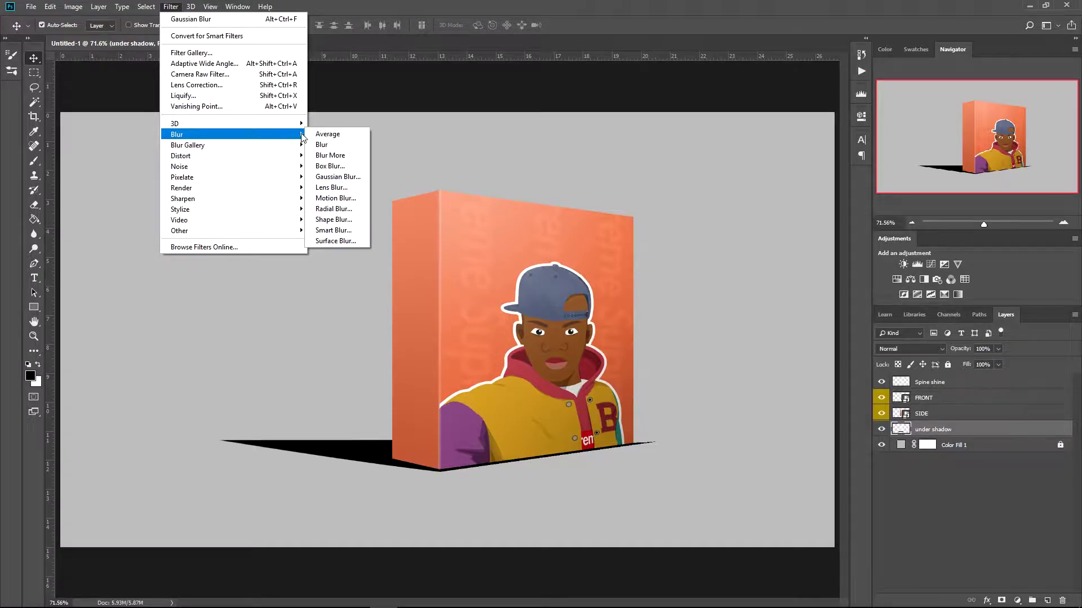
pyautogui.click(338, 177)
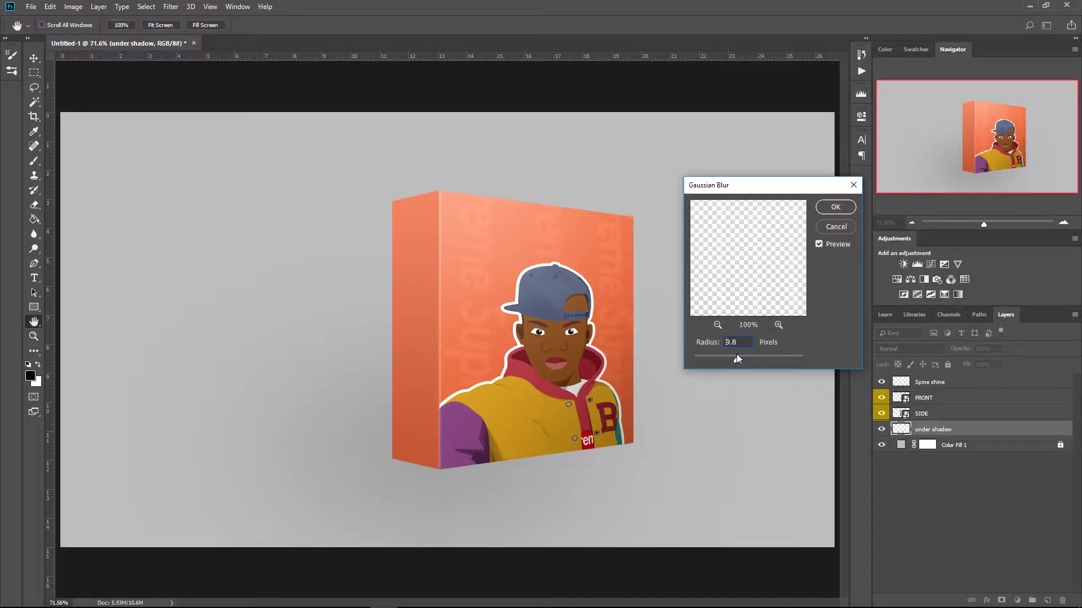
pyautogui.moveTo(736, 362); pyautogui.dragTo(727, 361)
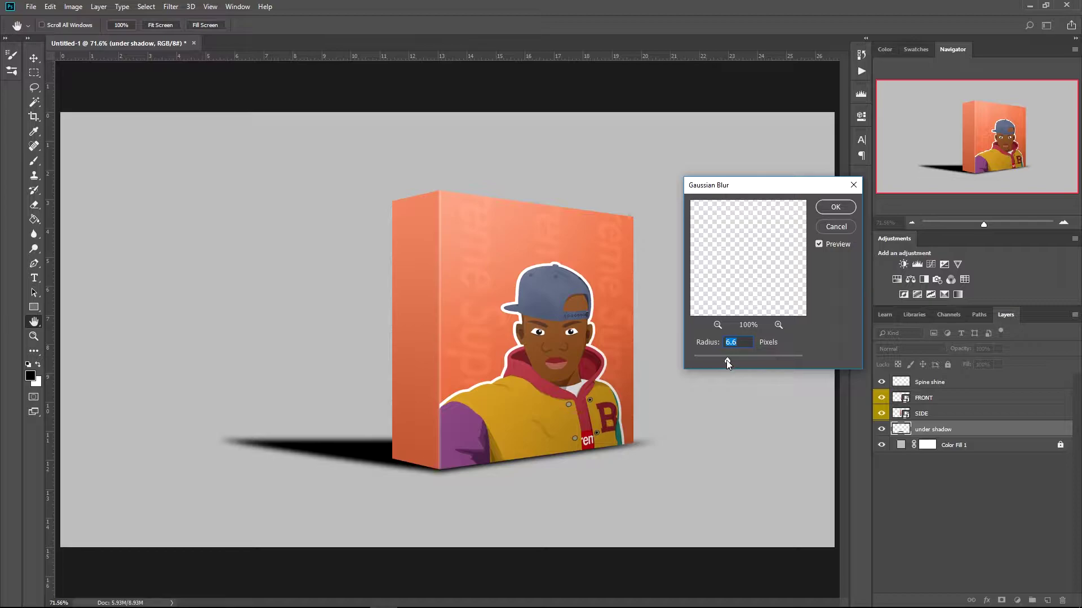
pyautogui.moveTo(727, 361); pyautogui.dragTo(737, 358)
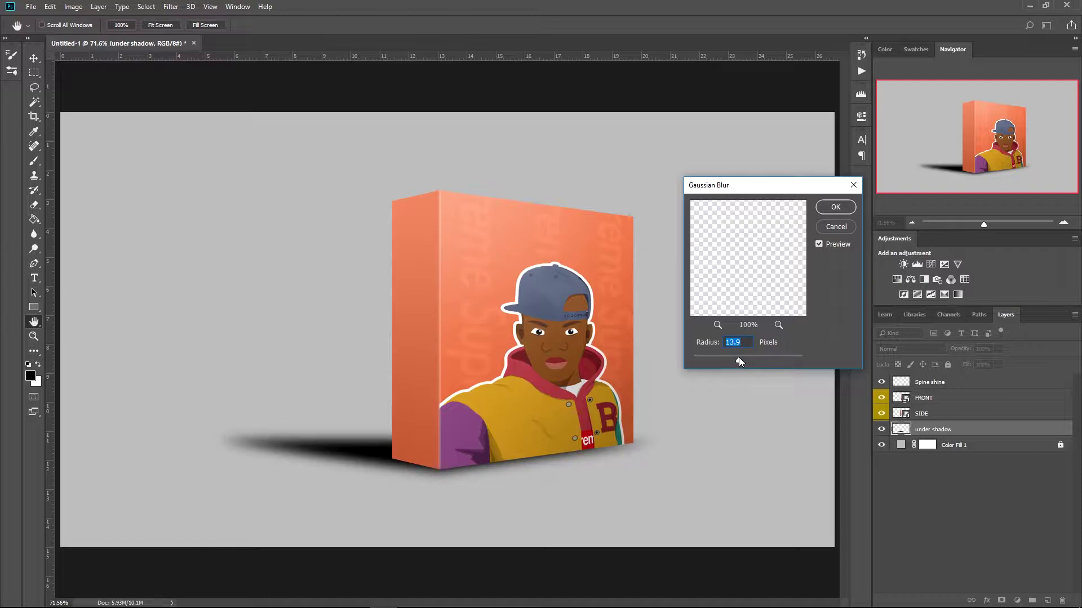
pyautogui.click(827, 208)
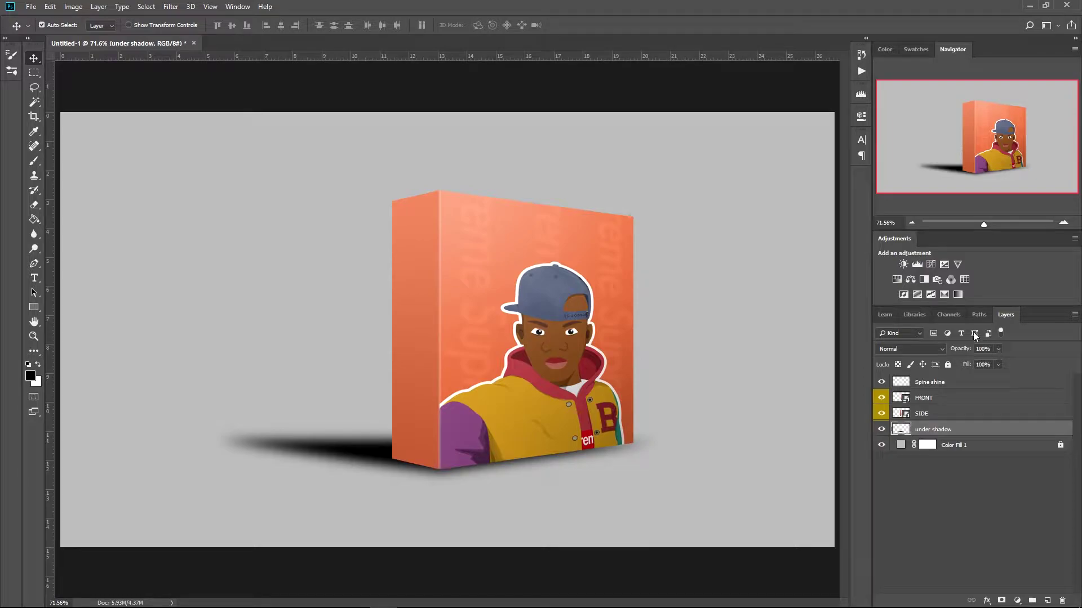
# Step: Set the under shadow layer's opacity to 40%
pyautogui.click(962, 350)
pyautogui.write('20')
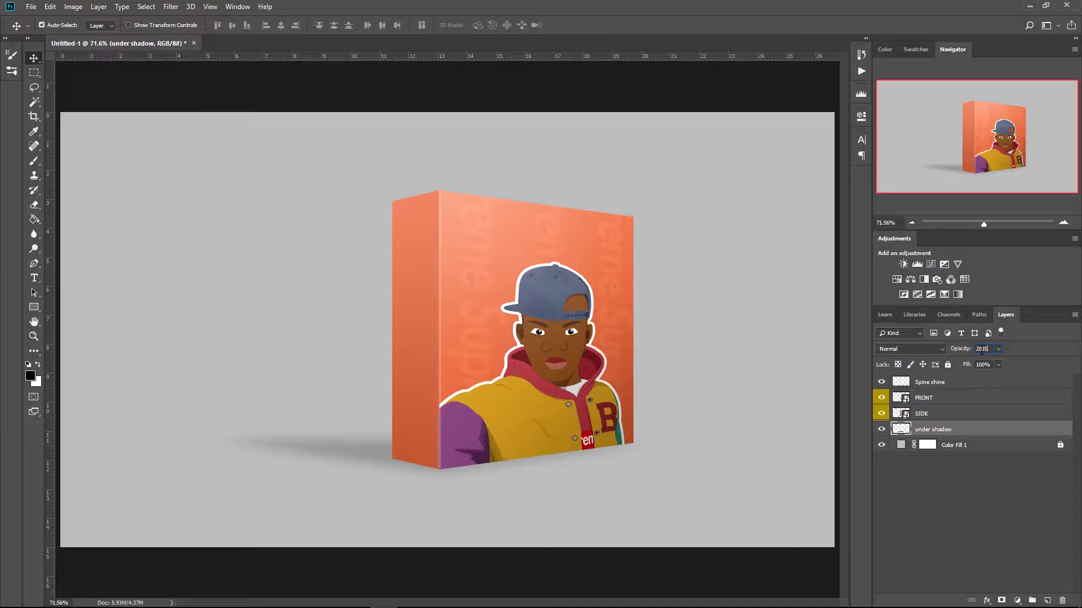
pyautogui.press('BackSpace')
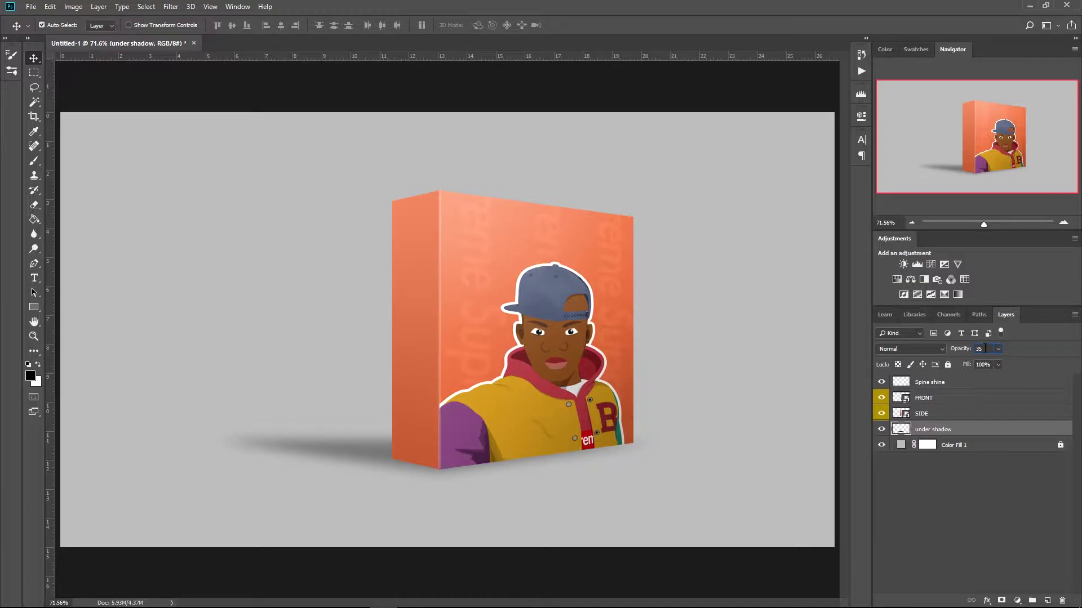
pyautogui.write('40')
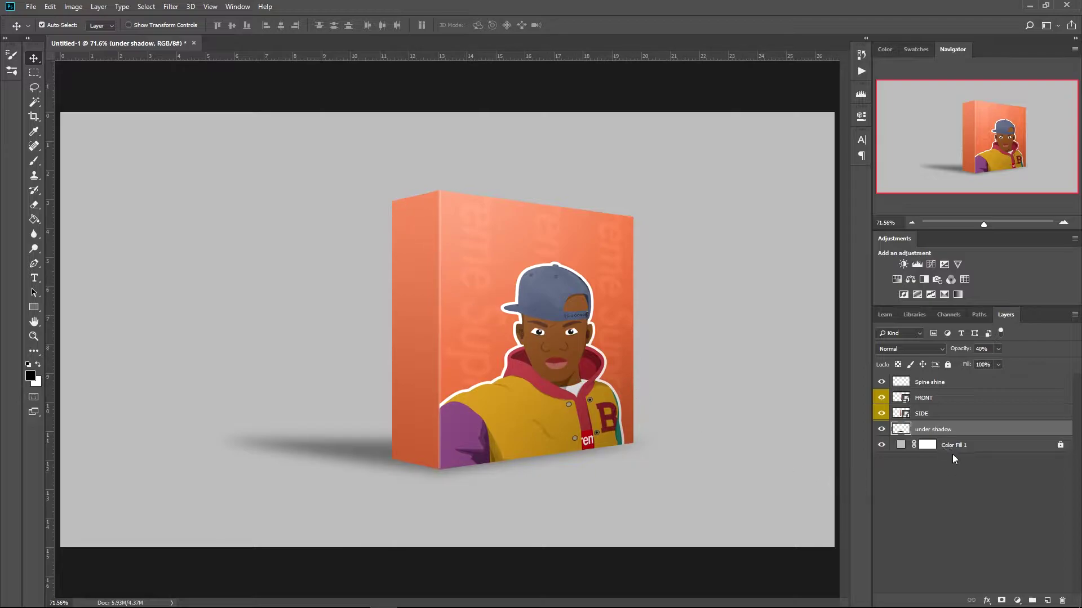
# Step: Add a new layer at the top of the layer stack and name it "Box Top"
pyautogui.click(1046, 601)
pyautogui.moveTo(965, 434); pyautogui.dragTo(956, 377)
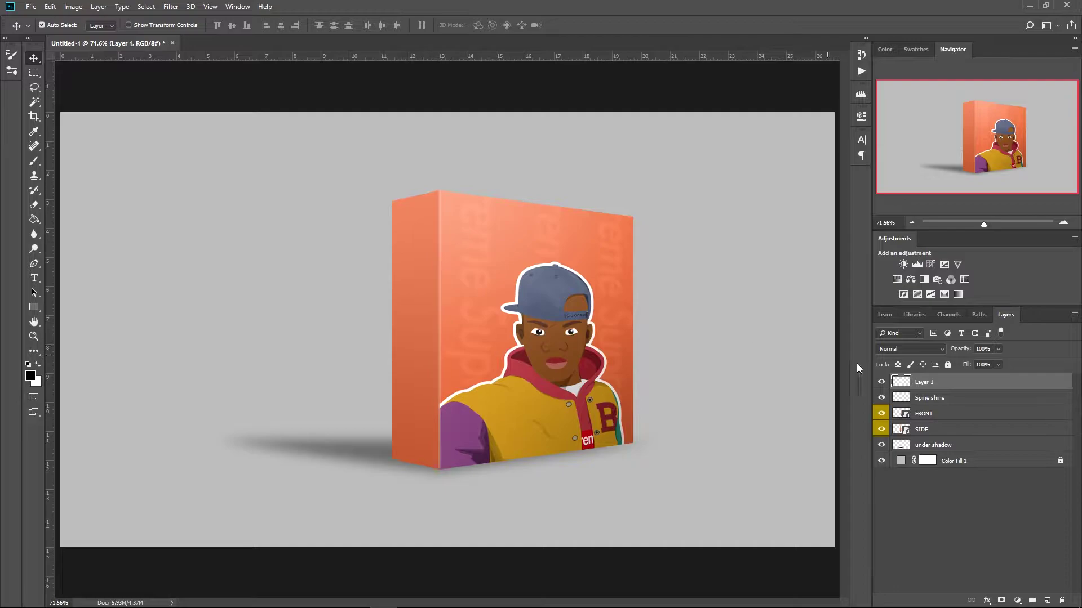
pyautogui.doubleClick(923, 382)
pyautogui.write('Box Top')
pyautogui.press('Return')
# Step: Set the foreground colour to white (#ffffff) for painting the box's top edge
pyautogui.press('z')
pyautogui.moveTo(413, 192); pyautogui.dragTo(479, 203)
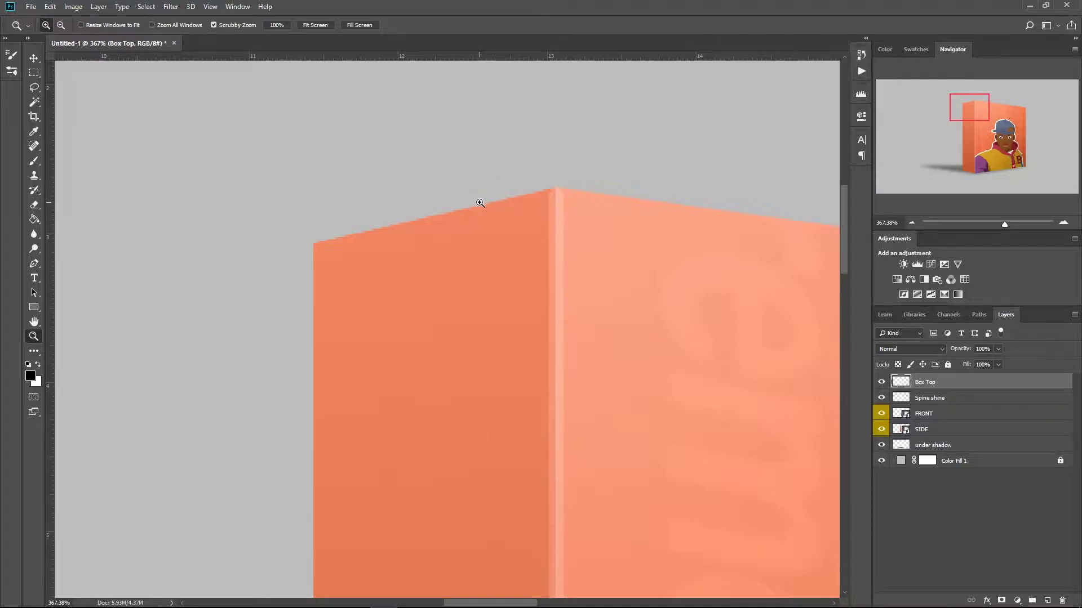
pyautogui.press('p')
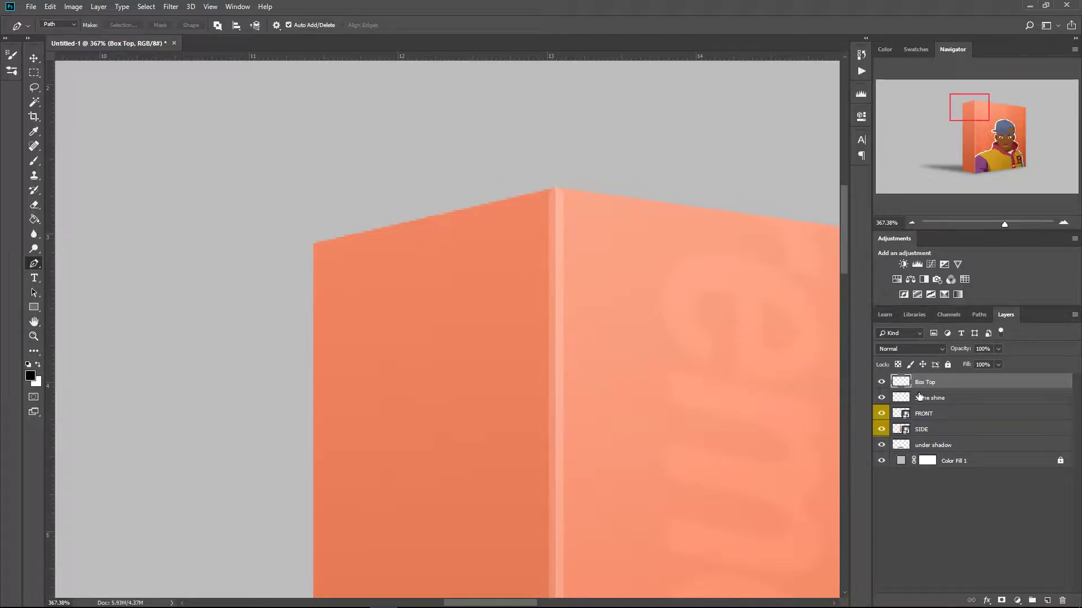
pyautogui.click(38, 365)
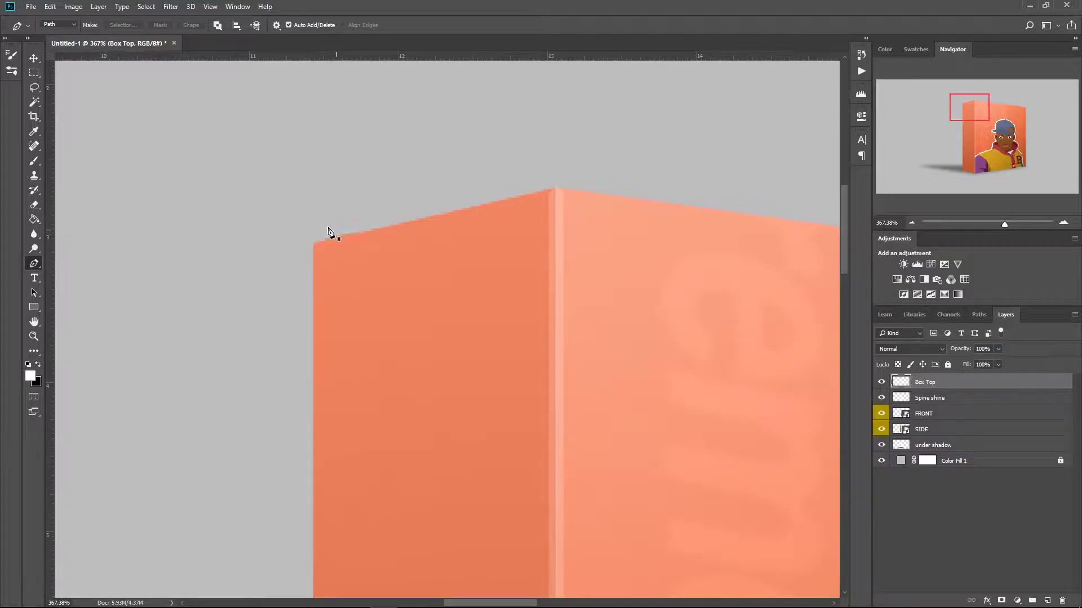
pyautogui.click(32, 378)
pyautogui.moveTo(622, 220); pyautogui.dragTo(621, 219)
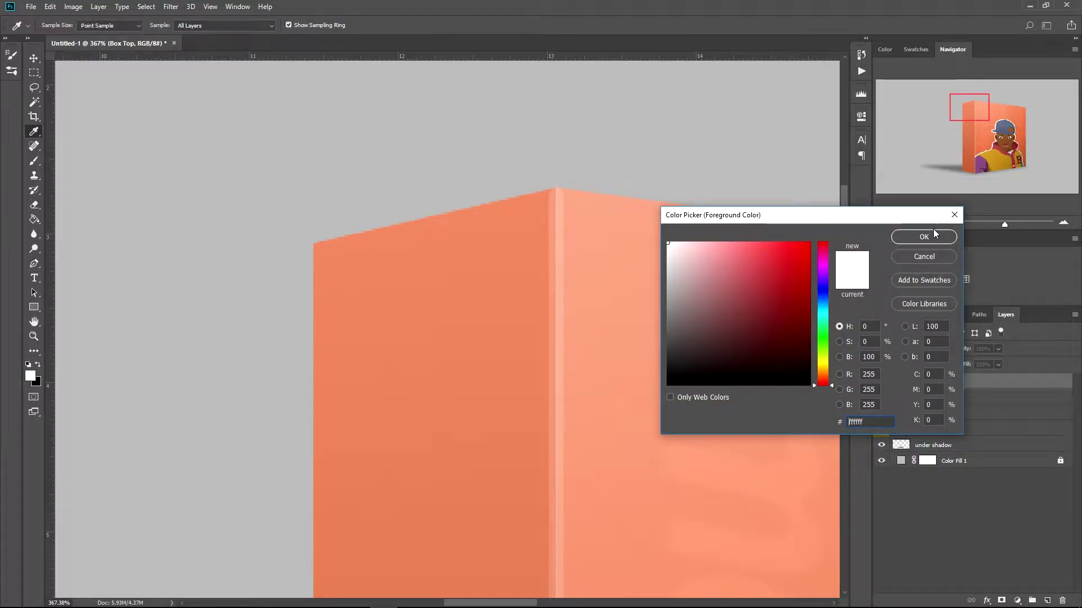
pyautogui.click(924, 237)
# Step: Draw a thin arched path above the side panel's top edge and convert it to a selection with a 0.2 pixel feather
pyautogui.press('p')
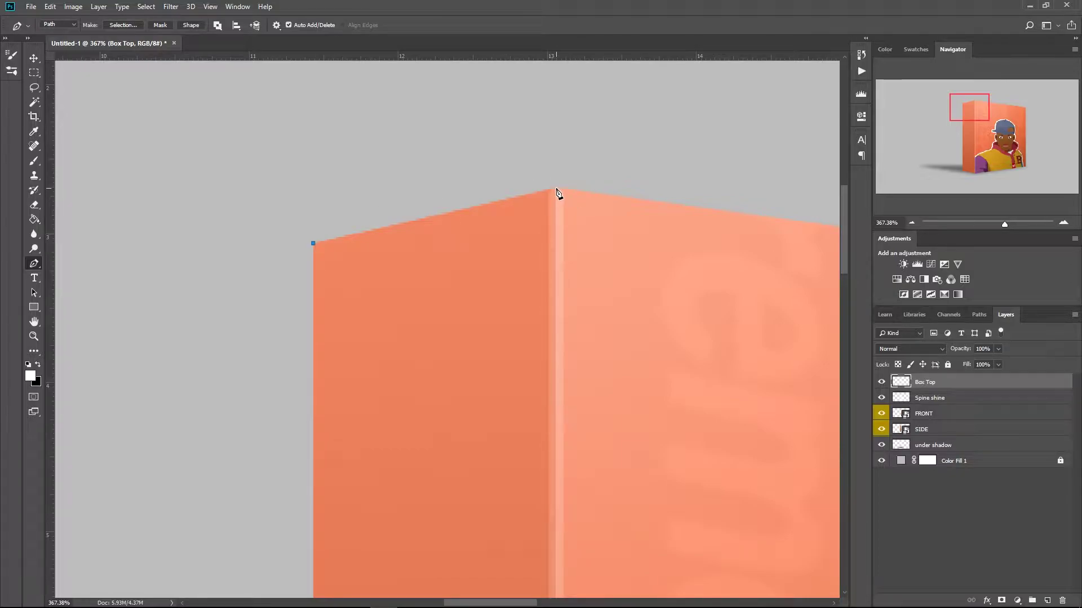
pyautogui.click(556, 188)
pyautogui.moveTo(314, 243); pyautogui.dragTo(182, 309)
pyautogui.rightClick(499, 195)
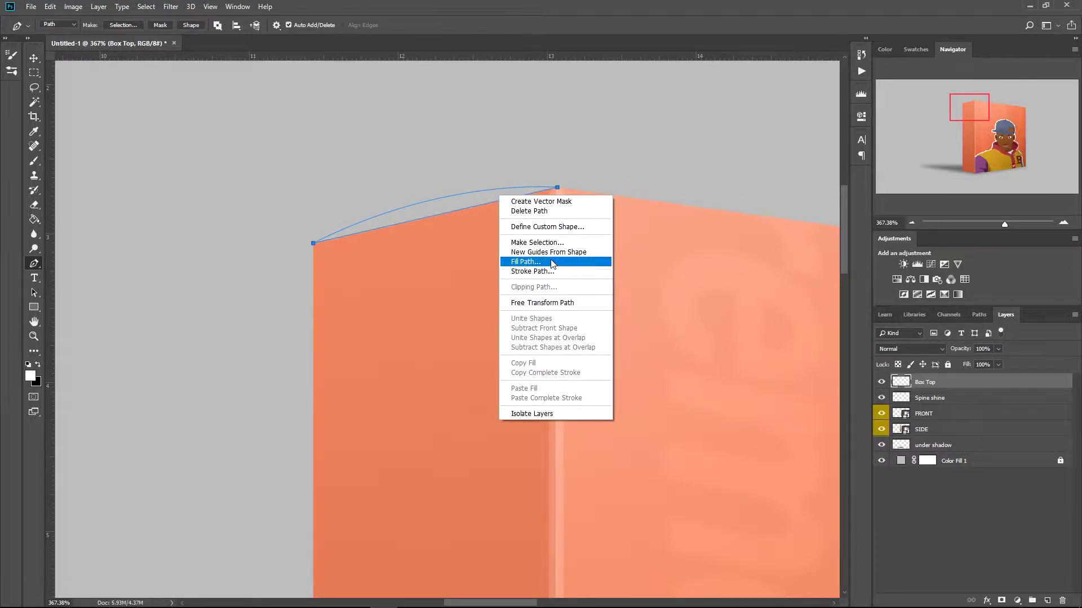
pyautogui.click(561, 248)
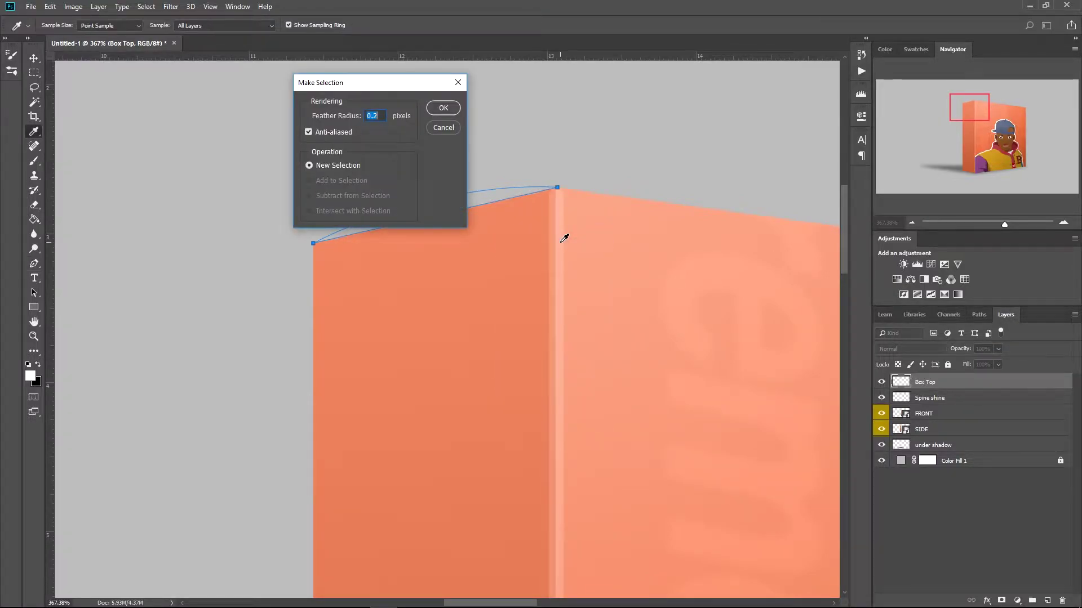
pyautogui.click(444, 108)
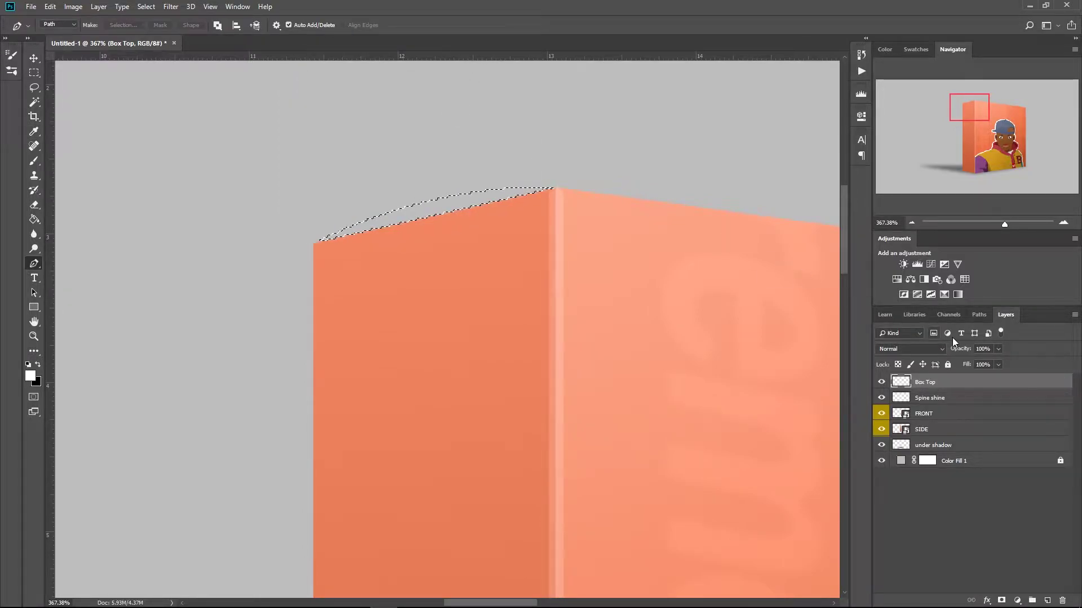
# Step: Fill the arched selection with white on the Box Top layer and clear the selection
pyautogui.press('g')
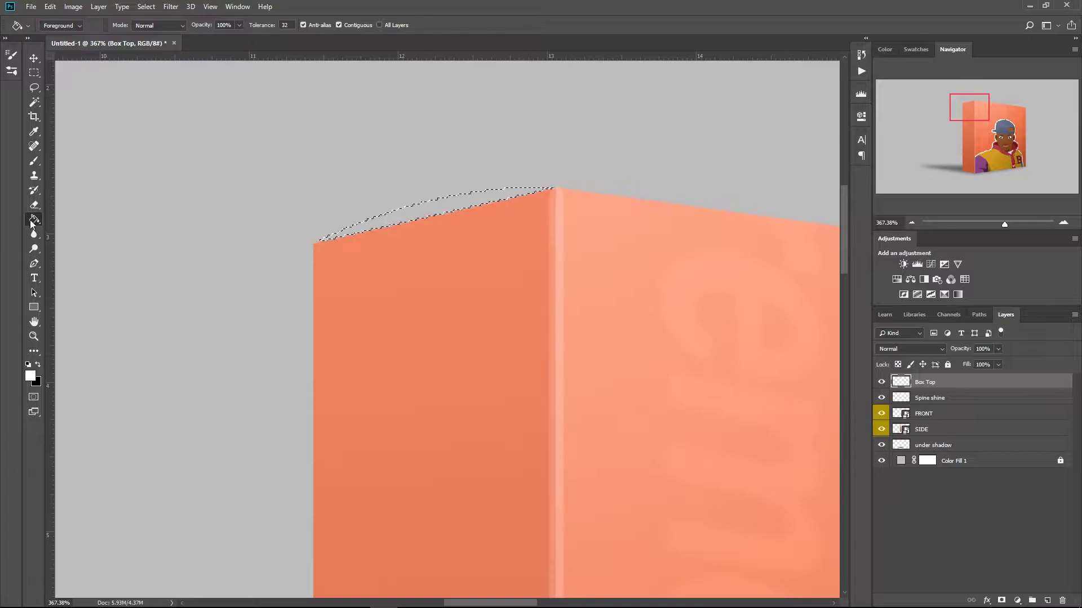
pyautogui.click(453, 205)
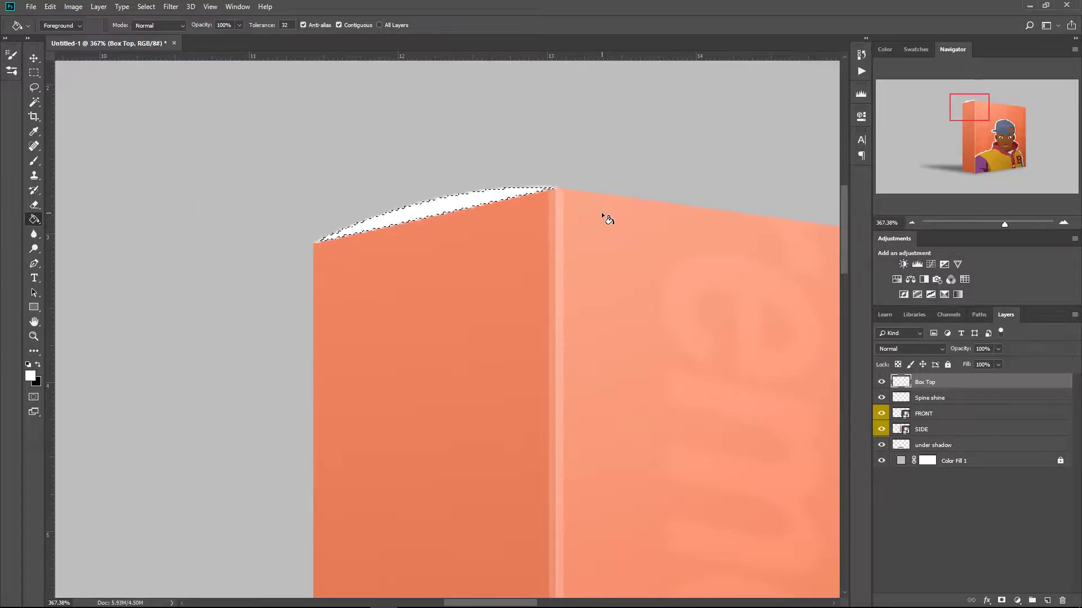
pyautogui.hotkey('ctrl', 'd')
# Step: Duplicate the Box Top layer, place the copy at the top of the stack and fill its shape with black
pyautogui.moveTo(963, 384); pyautogui.dragTo(958, 393)
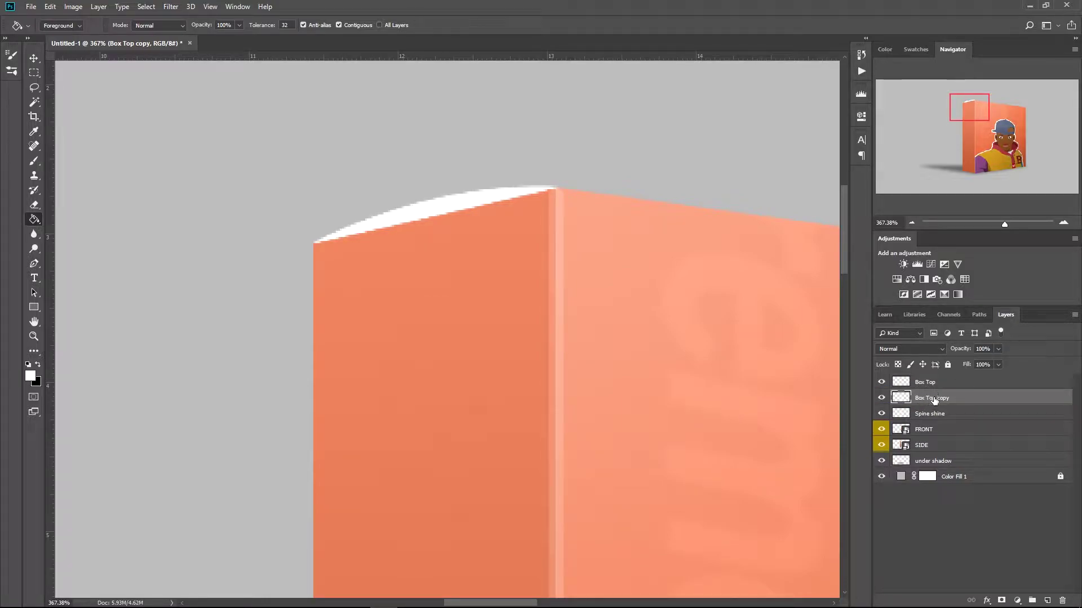
pyautogui.moveTo(930, 401); pyautogui.dragTo(931, 381)
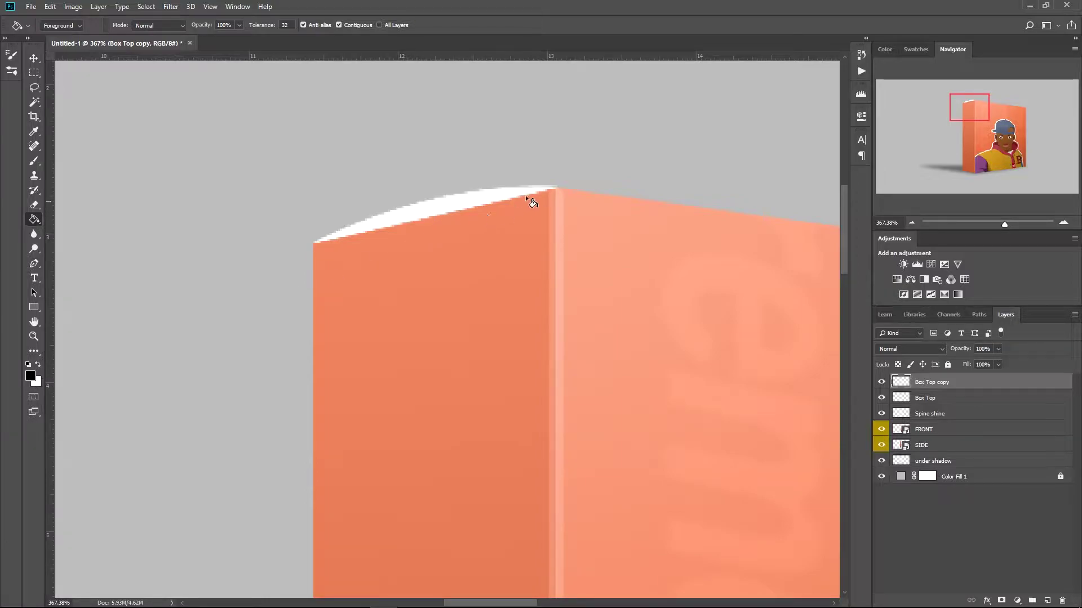
pyautogui.click(478, 206)
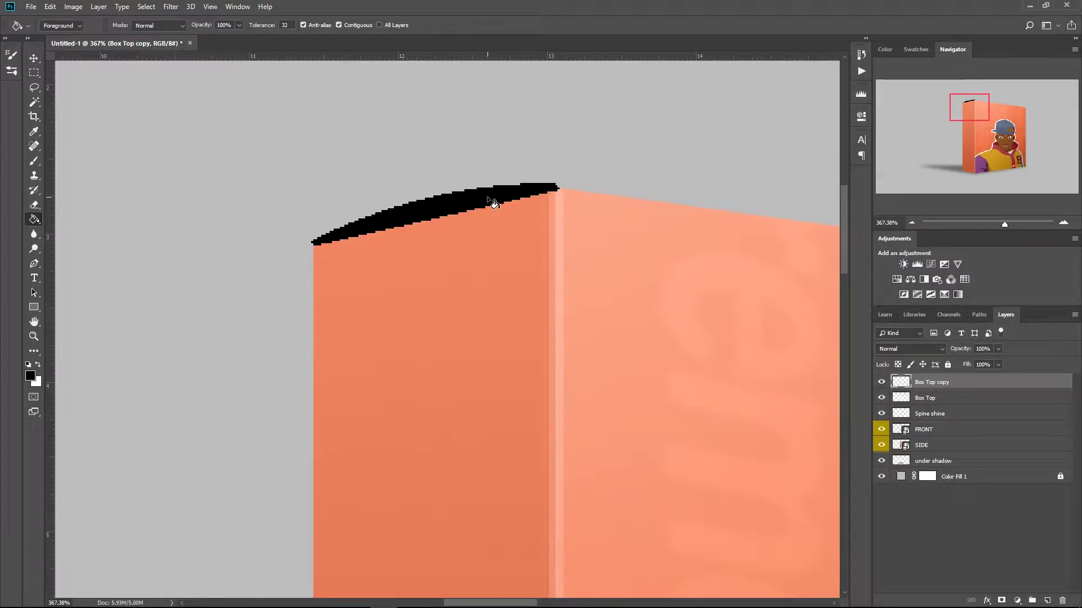
# Step: Scale the black arch about its centre to about 72.5% width and 73.3% height
pyautogui.hotkey('ctrl', 't')
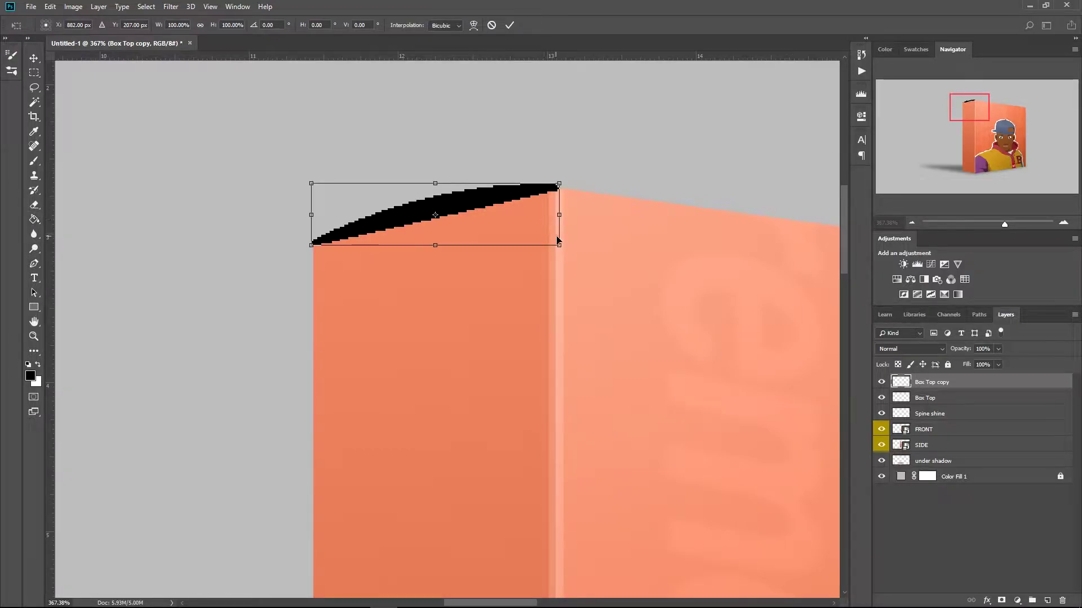
pyautogui.moveTo(560, 243); pyautogui.dragTo(526, 237)
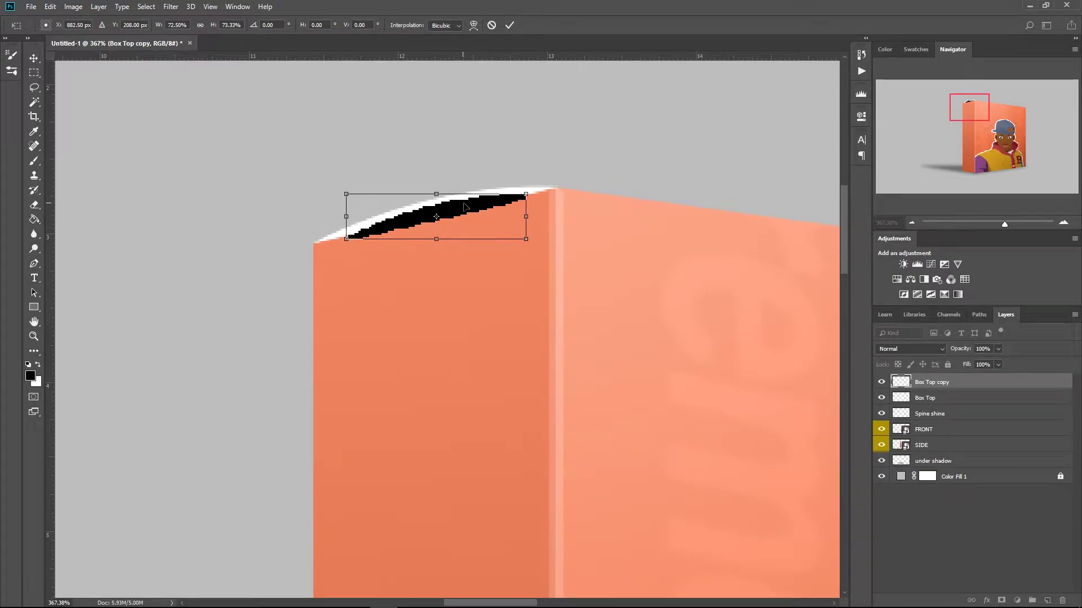
pyautogui.click(510, 25)
pyautogui.press('g')
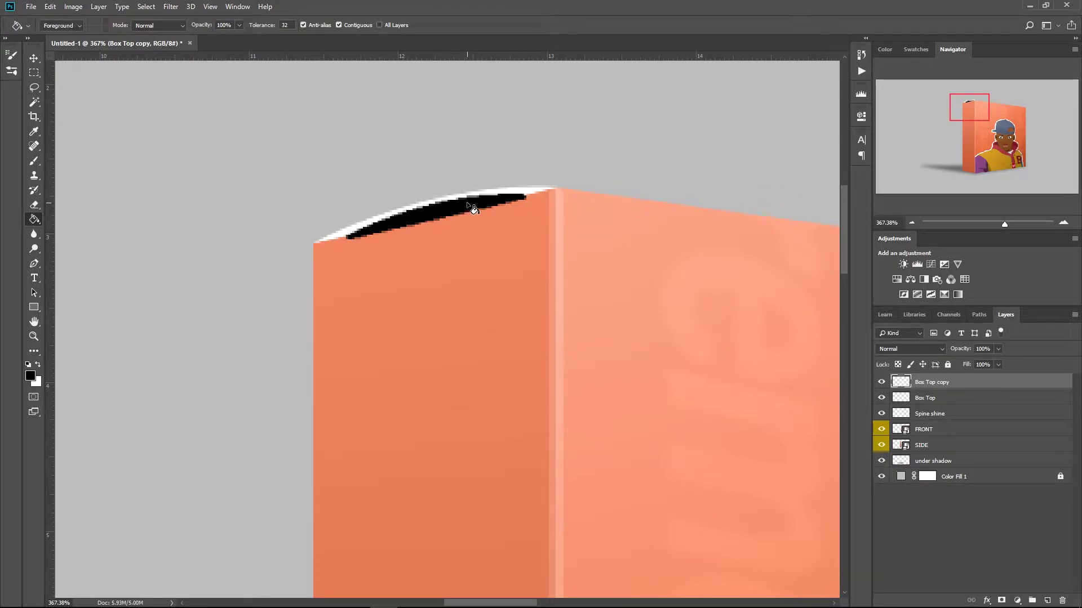
# Step: Distort the corners of the black arch so it follows the white arch and leaves a thin white rim
pyautogui.hotkey('ctrl', 't')
pyautogui.rightClick(457, 222)
pyautogui.click(504, 269)
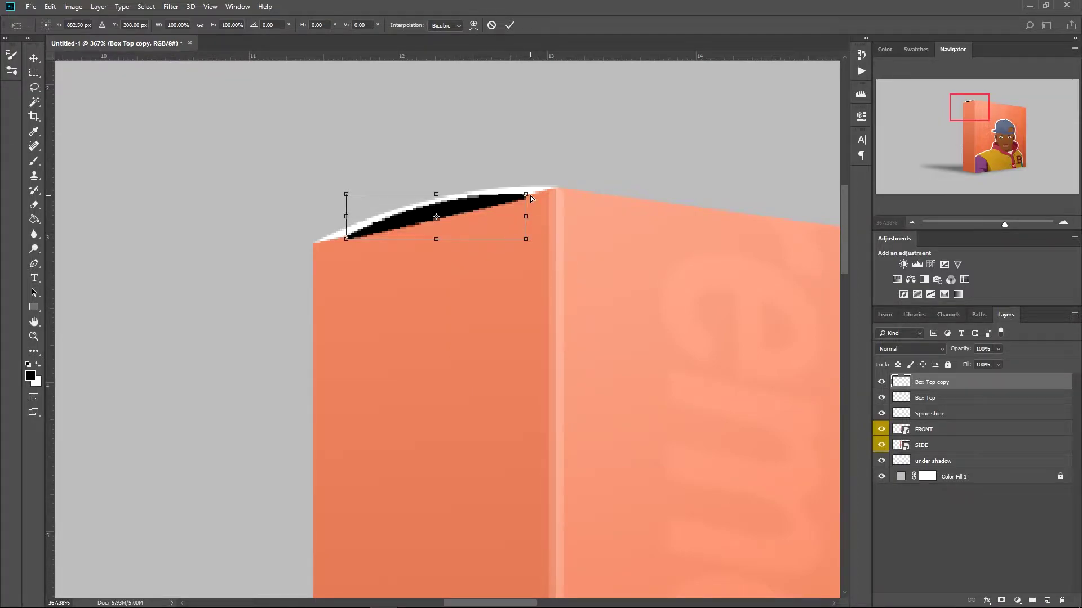
pyautogui.moveTo(525, 197); pyautogui.dragTo(527, 190)
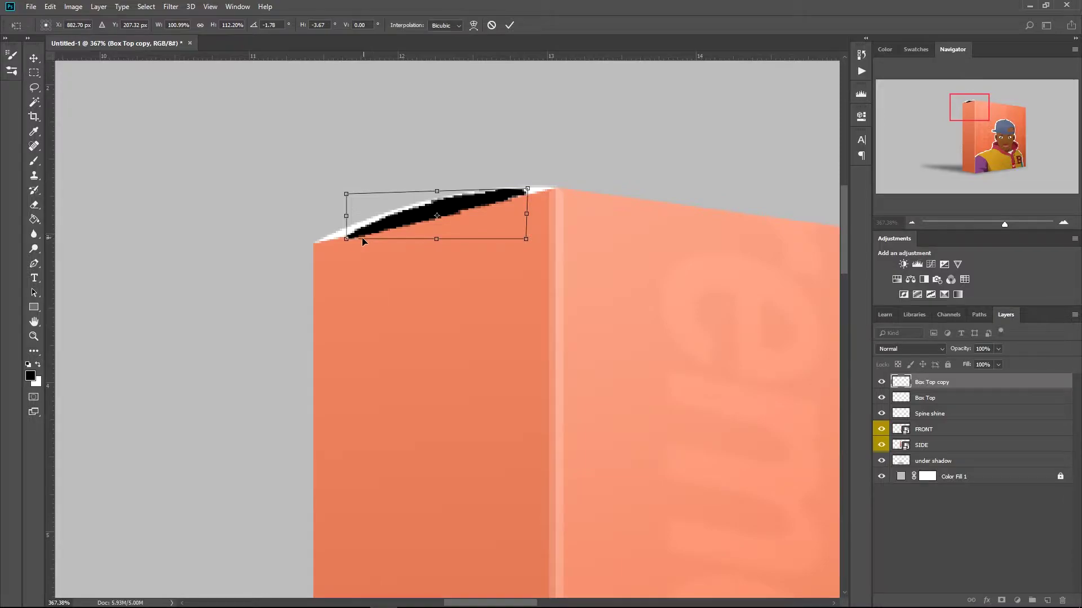
pyautogui.moveTo(346, 238); pyautogui.dragTo(343, 238)
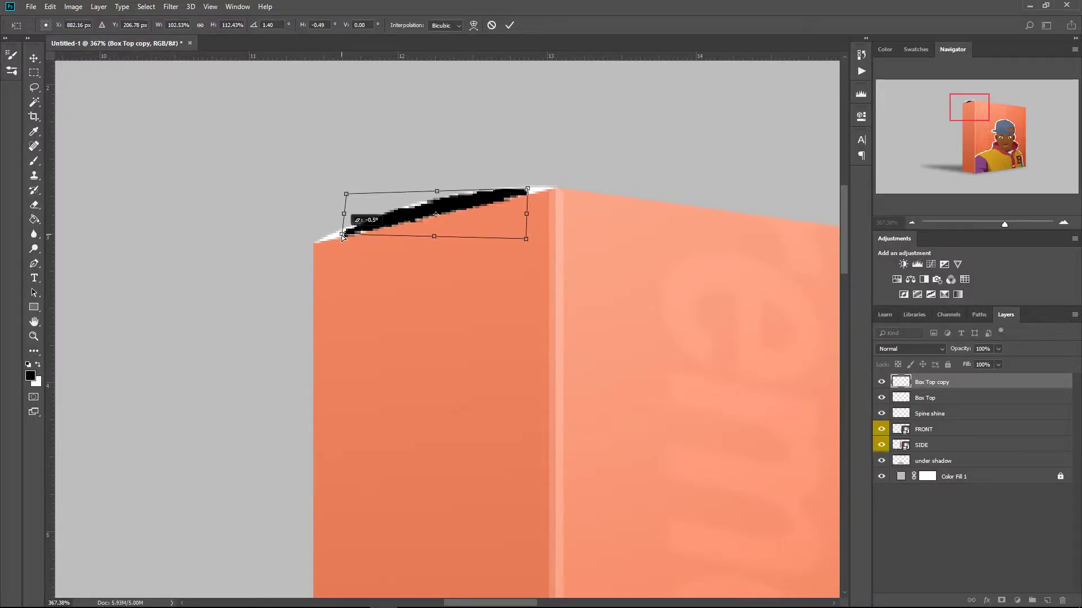
pyautogui.moveTo(437, 193); pyautogui.dragTo(435, 236)
pyautogui.moveTo(341, 237); pyautogui.dragTo(338, 234)
pyautogui.moveTo(526, 195); pyautogui.dragTo(531, 192)
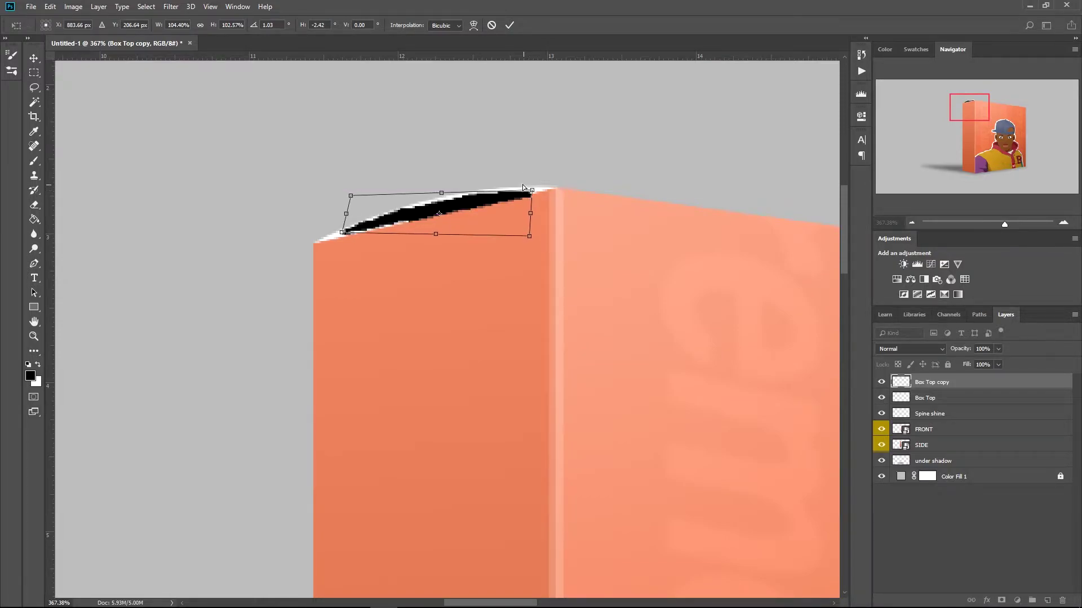
pyautogui.press('g')
pyautogui.click(509, 25)
# Step: Undo the extra fill on the black arch and nudge the arch down slightly towards the side panel's edge
pyautogui.click(395, 222)
pyautogui.hotkey('ctrl', 'z')
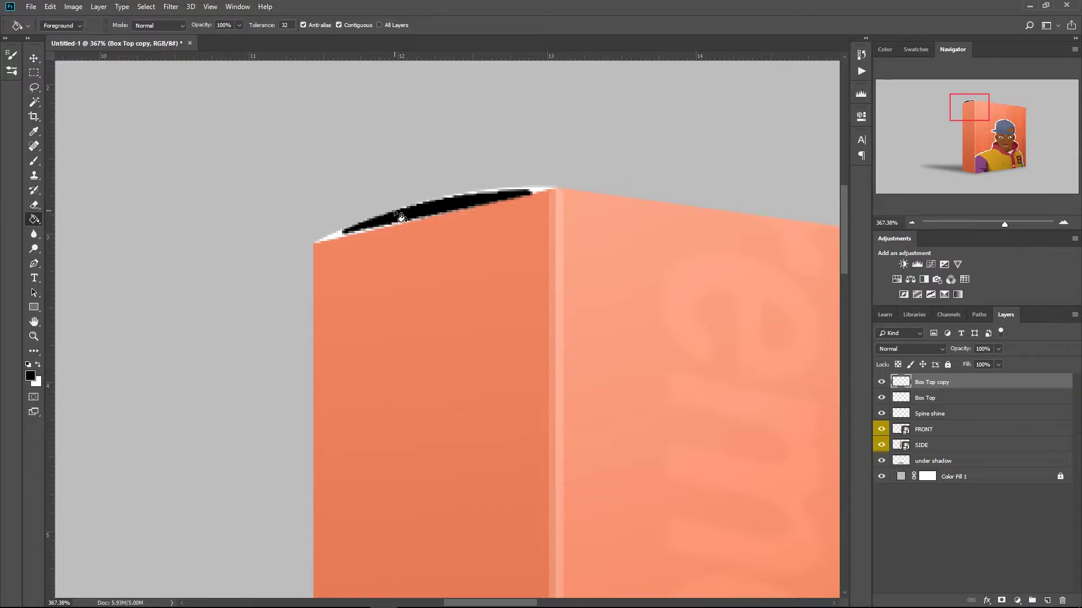
pyautogui.press('v')
pyautogui.press('Down')
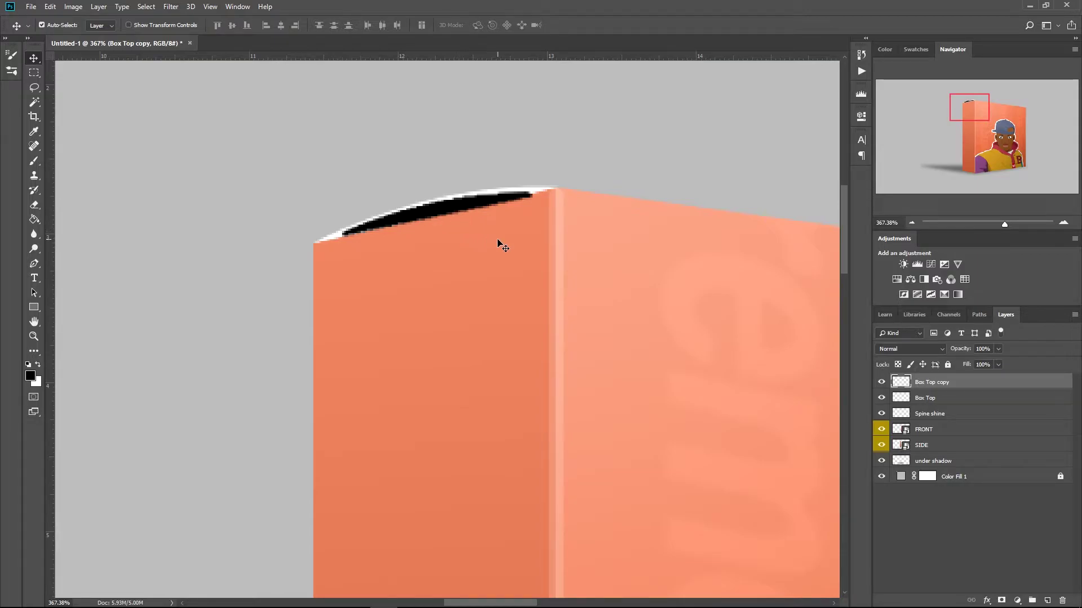
# Step: Set the Box Top copy layer's opacity to 48% and collapse the effects lists of both Box Top layers
pyautogui.hotkey('ctrl', '0')
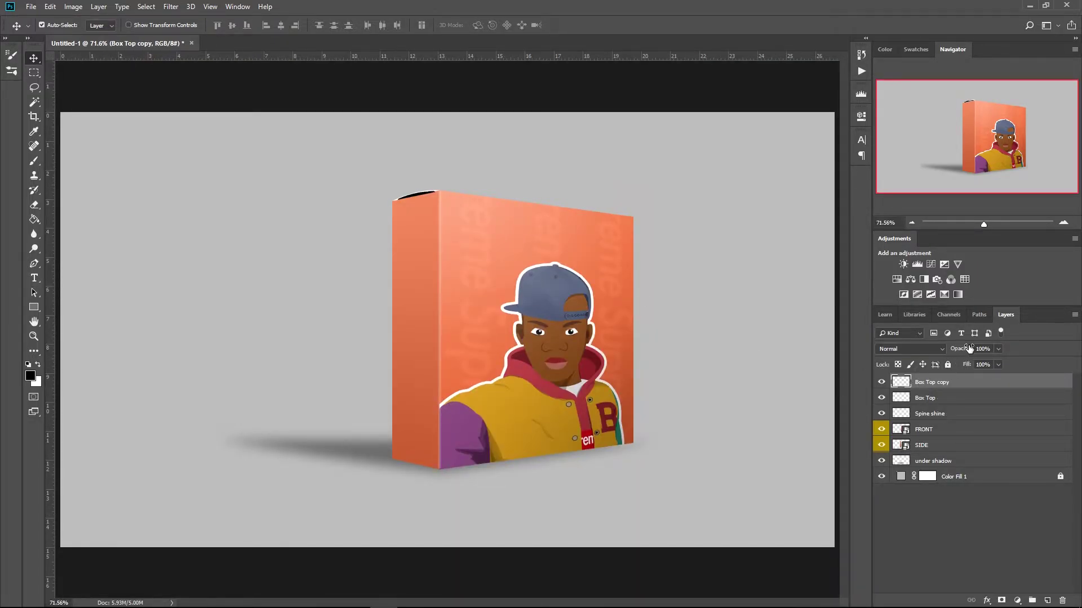
pyautogui.moveTo(967, 348); pyautogui.dragTo(937, 349)
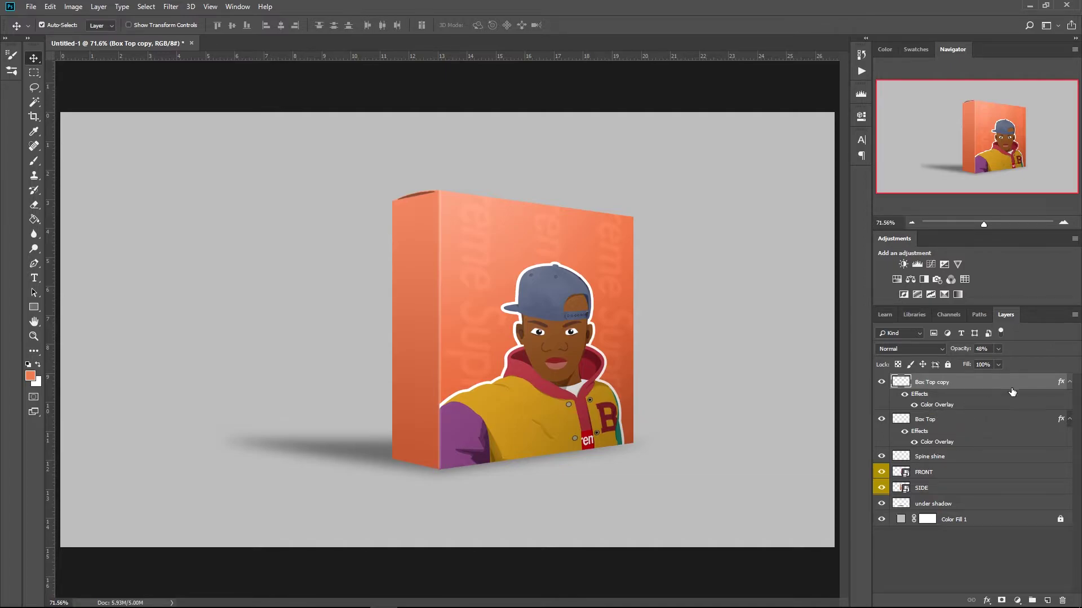
pyautogui.click(1068, 382)
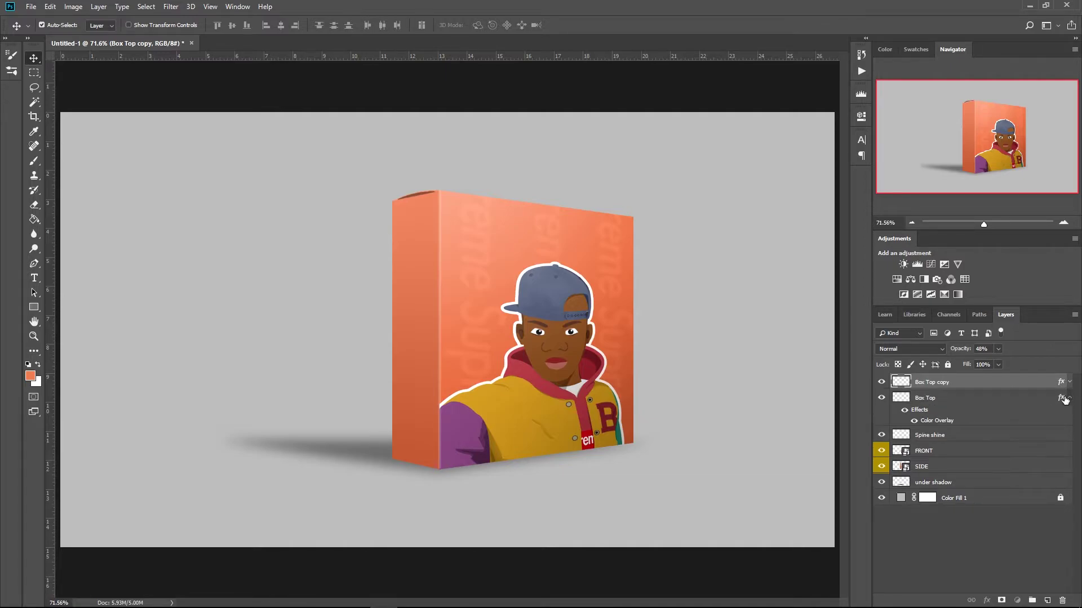
pyautogui.click(1069, 399)
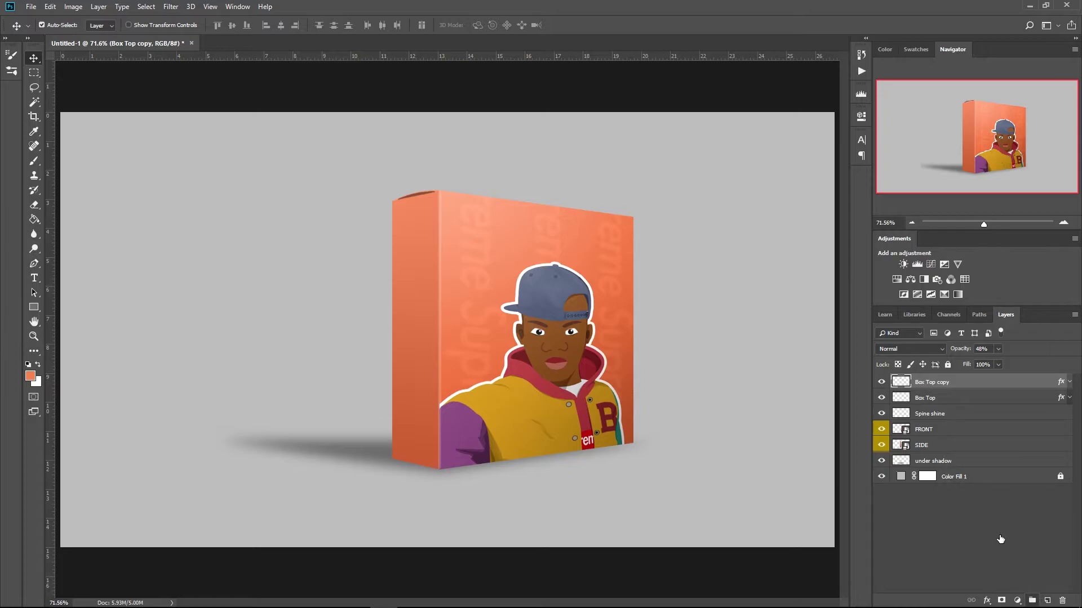
# Step: Create a layer group at the very bottom of the layer stack and name it "Product box"
pyautogui.click(1032, 600)
pyautogui.moveTo(932, 383); pyautogui.dragTo(947, 511)
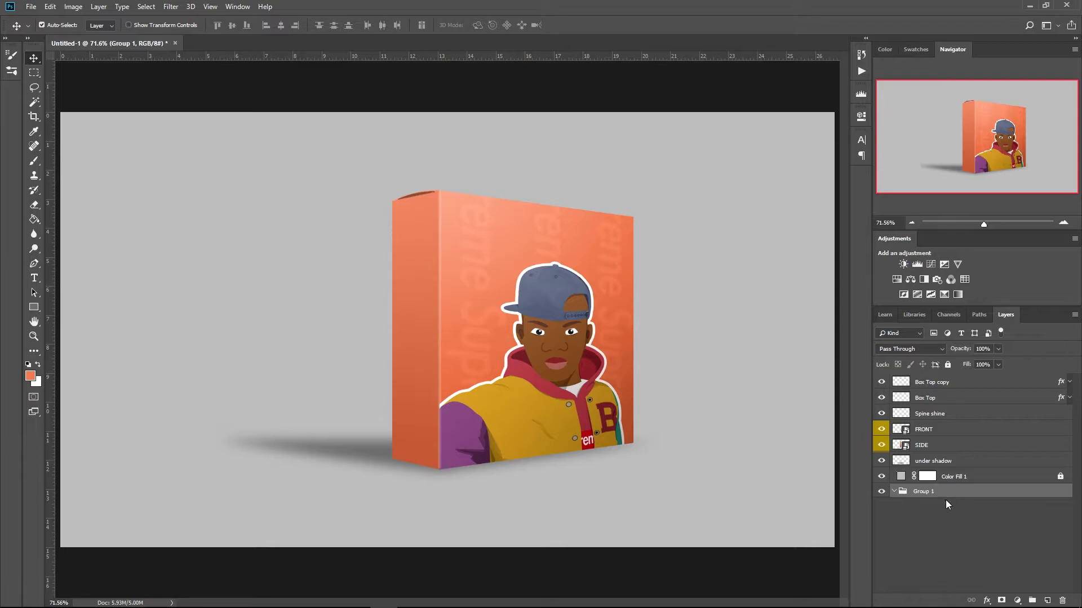
pyautogui.doubleClick(928, 492)
pyautogui.write('Product')
pyautogui.press('Return')
# Step: Create a nested group inside the Product box group and name it "Under shadow"
pyautogui.click(1033, 601)
pyautogui.moveTo(941, 505); pyautogui.dragTo(939, 507)
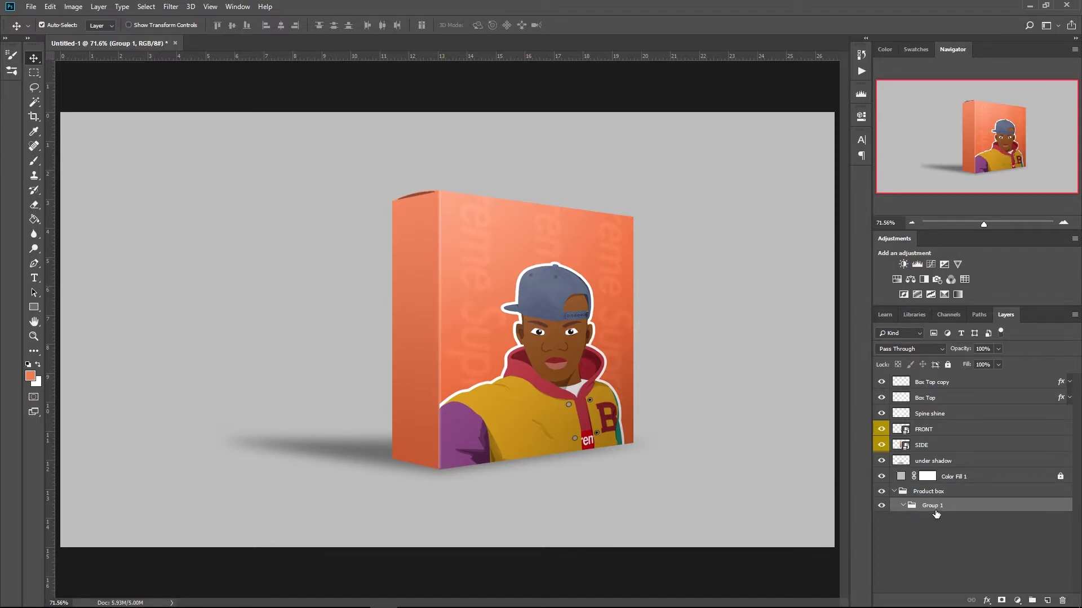
pyautogui.doubleClick(934, 505)
pyautogui.write('Under shadow')
pyautogui.press('Return')
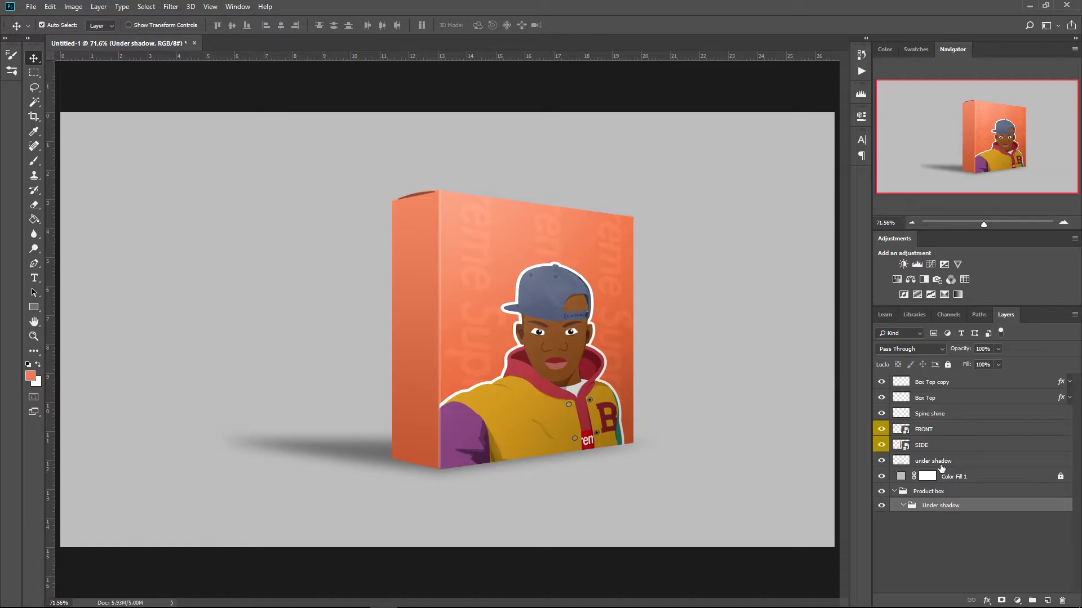
# Step: Add another nested group in the Product box group, above the Under shadow group, and name it "Box Top"
pyautogui.click(922, 450)
pyautogui.click(924, 462)
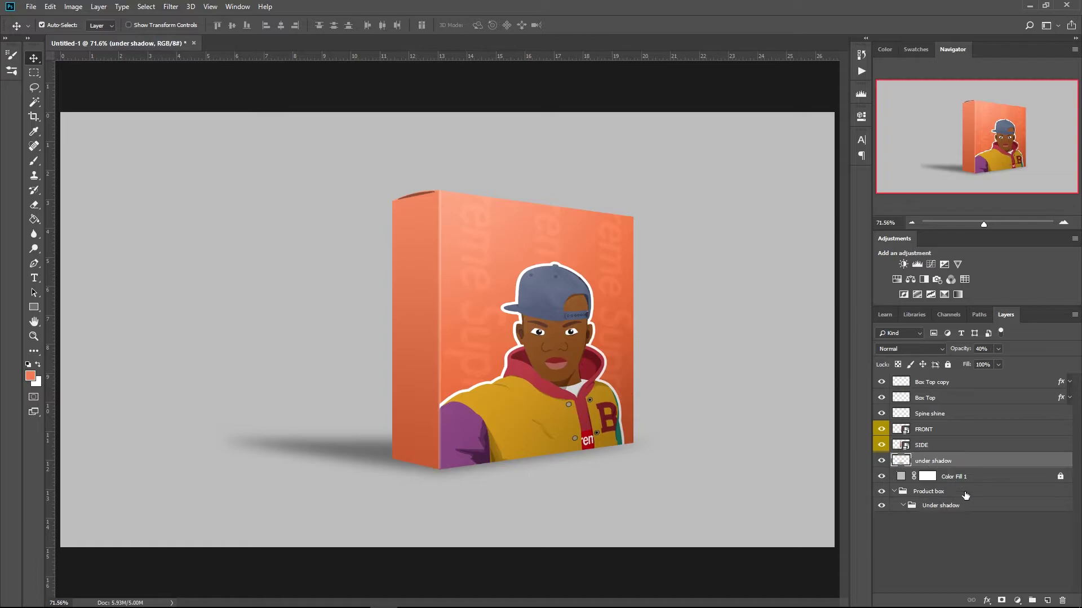
pyautogui.click(1032, 600)
pyautogui.moveTo(934, 462); pyautogui.dragTo(935, 507)
pyautogui.doubleClick(931, 505)
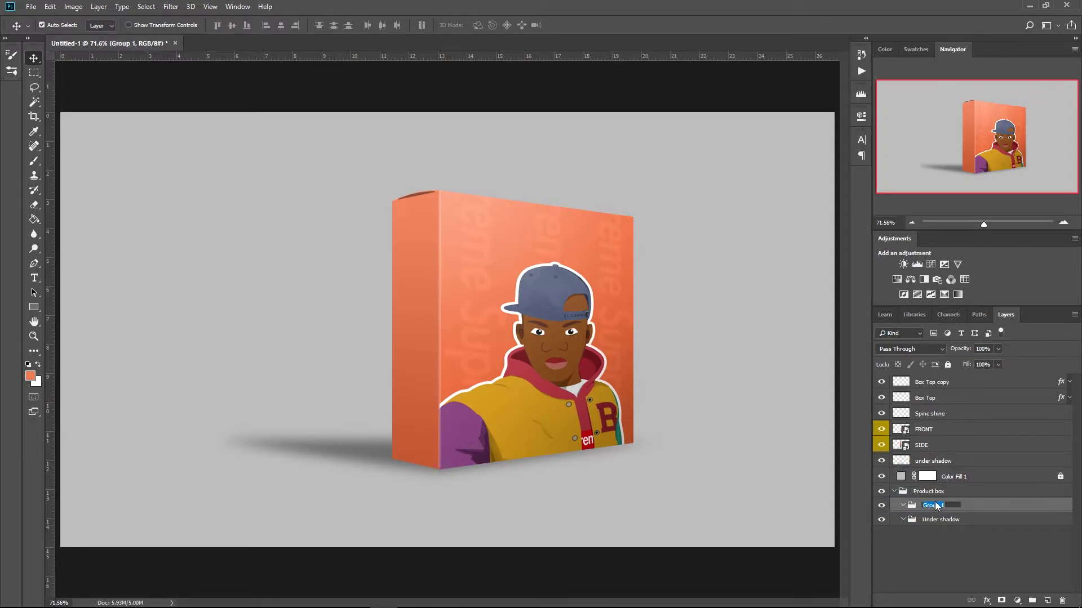
pyautogui.write('Box Top')
pyautogui.press('Return')
# Step: Rename the Box Top copy layer as "Box Top Shadow"
pyautogui.click(945, 387)
pyautogui.doubleClick(952, 382)
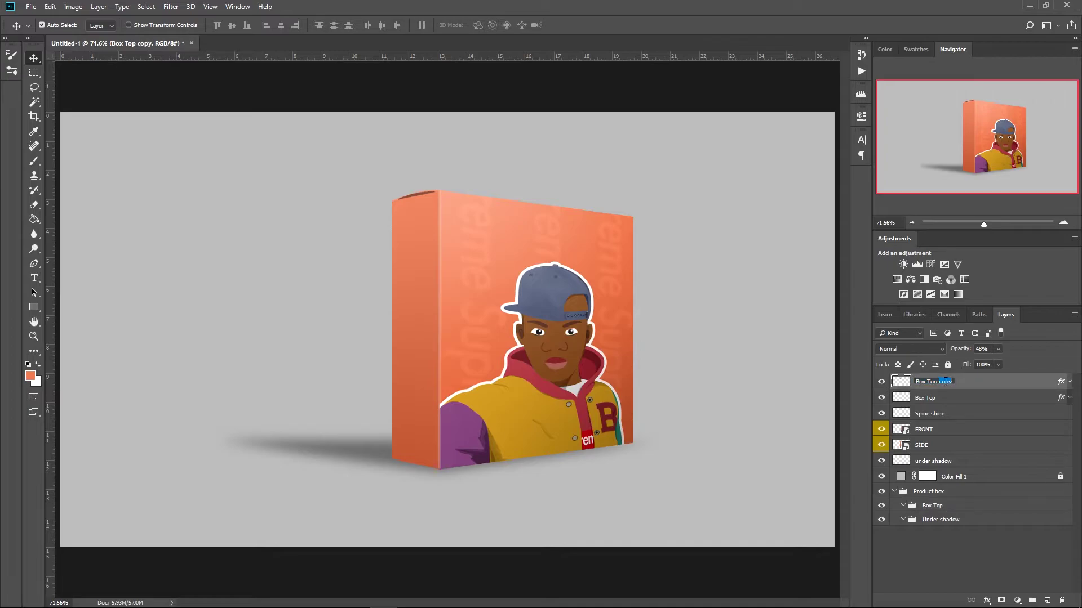
pyautogui.write('Shadow')
pyautogui.press('Return')
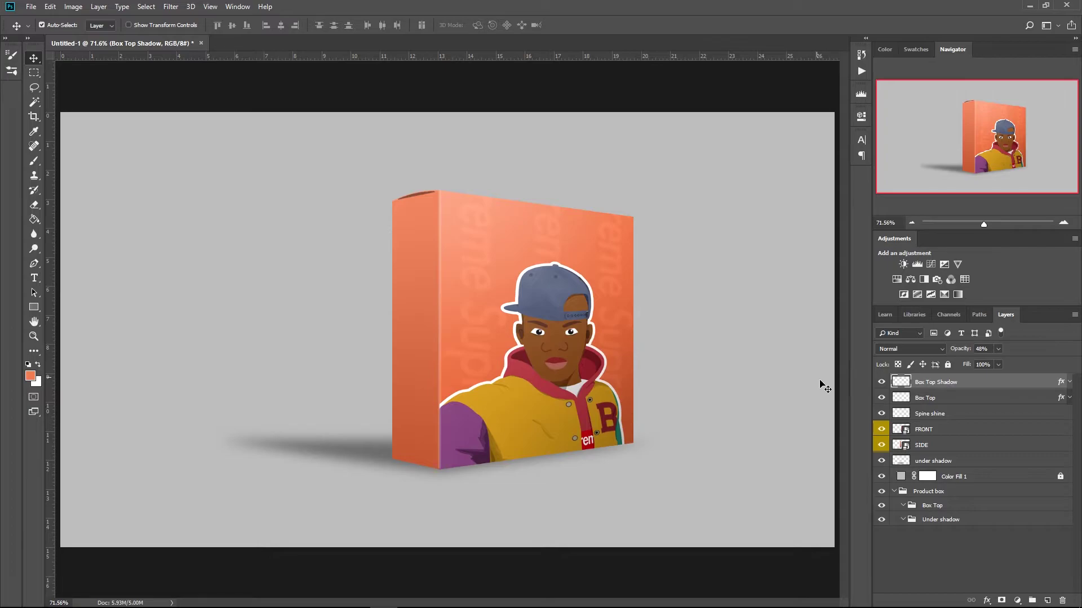
# Step: Create a new group directly above the Box Top layer and name it "Spine shine"
pyautogui.click(938, 402)
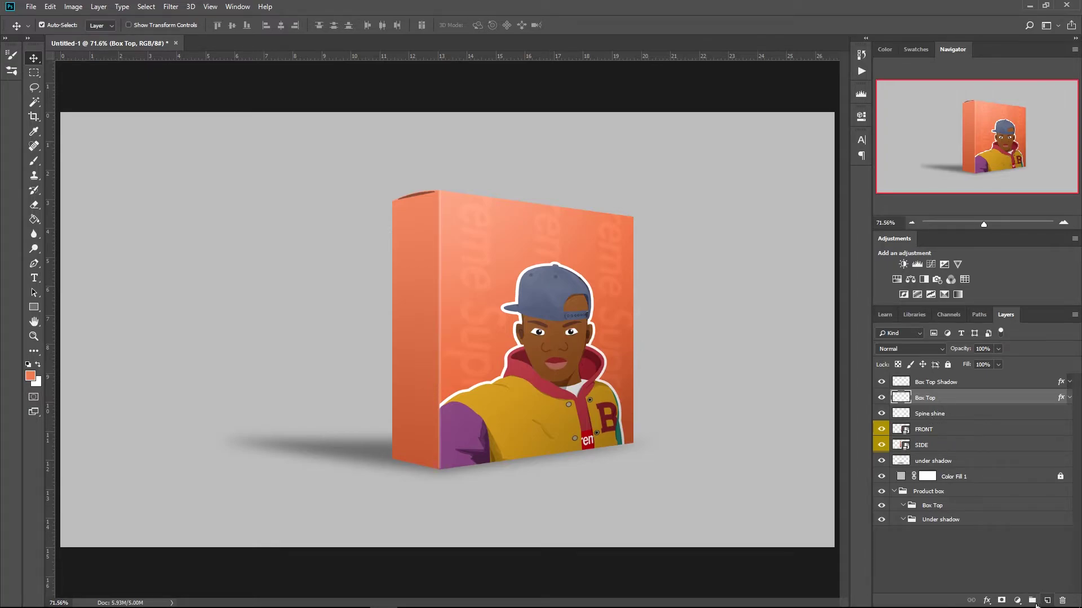
pyautogui.click(1032, 601)
pyautogui.doubleClick(924, 397)
pyautogui.write('Spine shine')
pyautogui.press('Return')
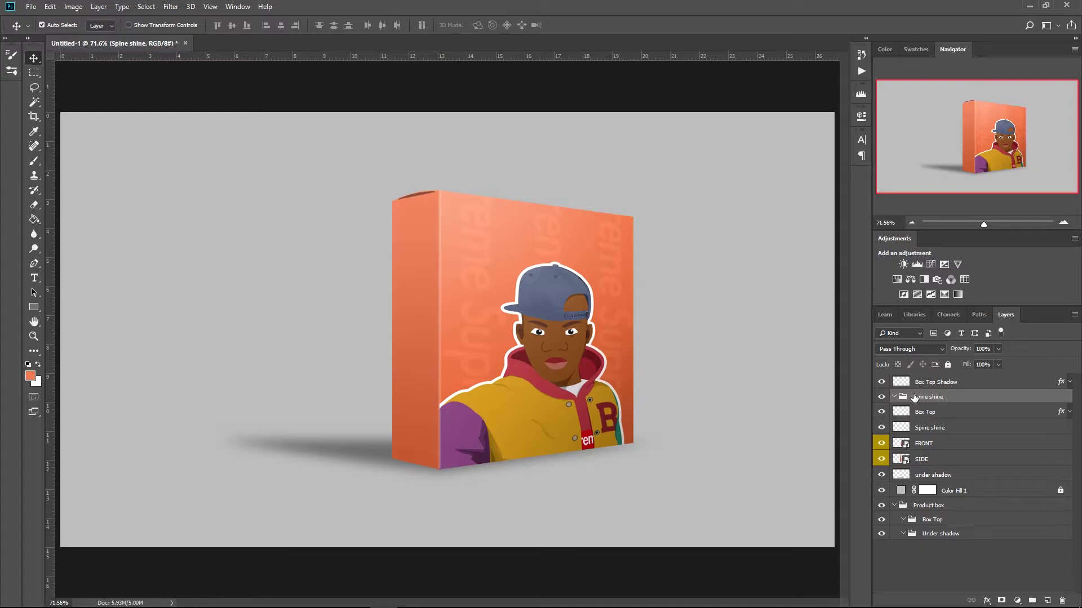
# Step: Move the Spine shine group into the Product box group and add a nested group above it named "Front & Side"
pyautogui.moveTo(914, 398); pyautogui.dragTo(936, 506)
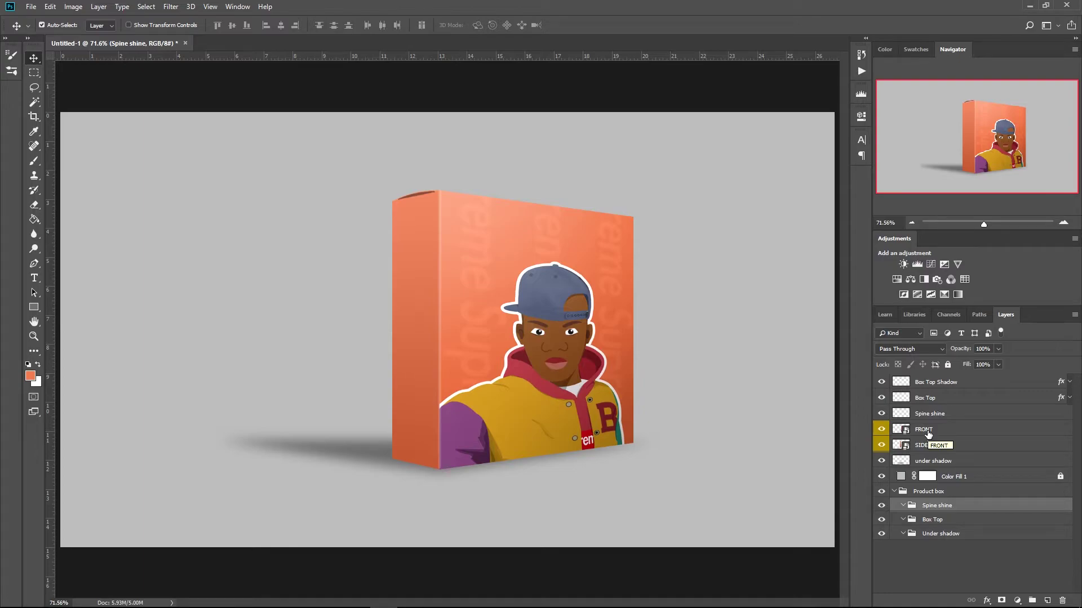
pyautogui.click(1026, 596)
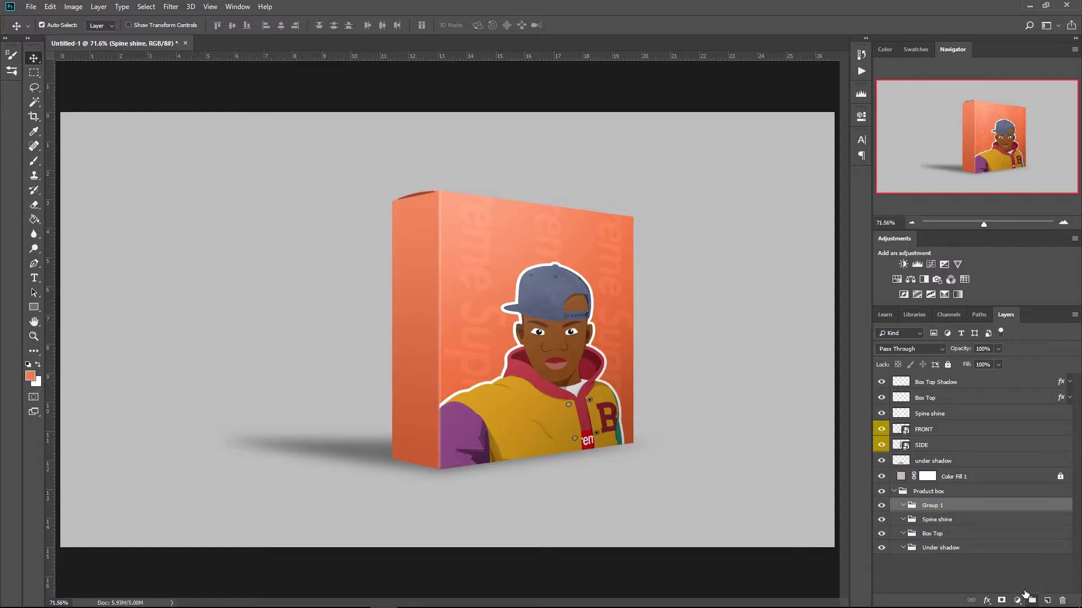
pyautogui.doubleClick(938, 506)
pyautogui.write('F')
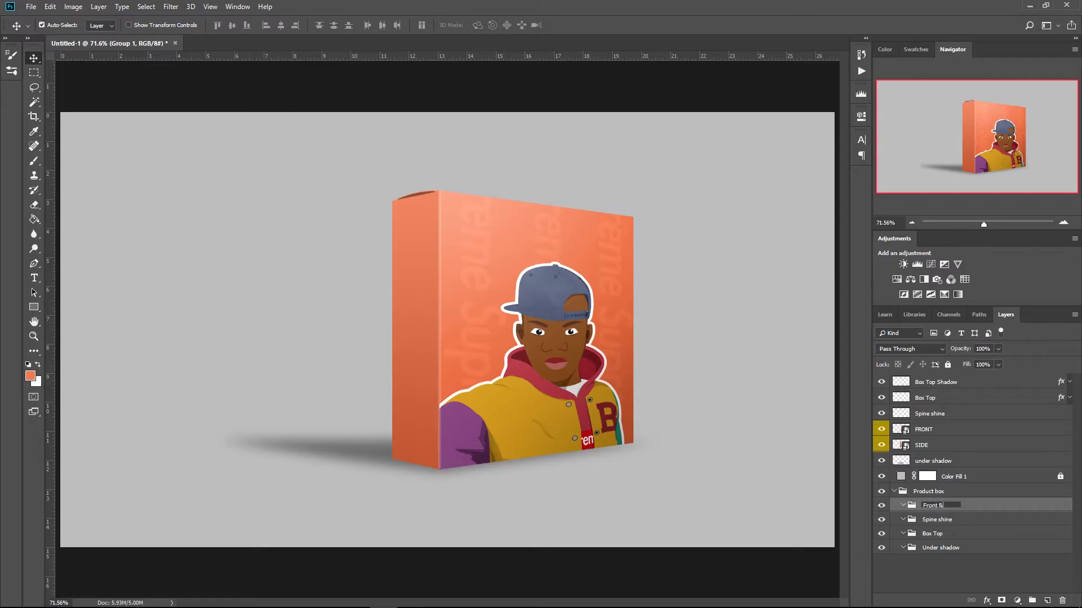
pyautogui.write('ront & Side')
pyautogui.press('Return')
# Step: Duplicate the FRONT and SIDE layers together and place the copies at the very top of the layer stack
pyautogui.click(930, 431)
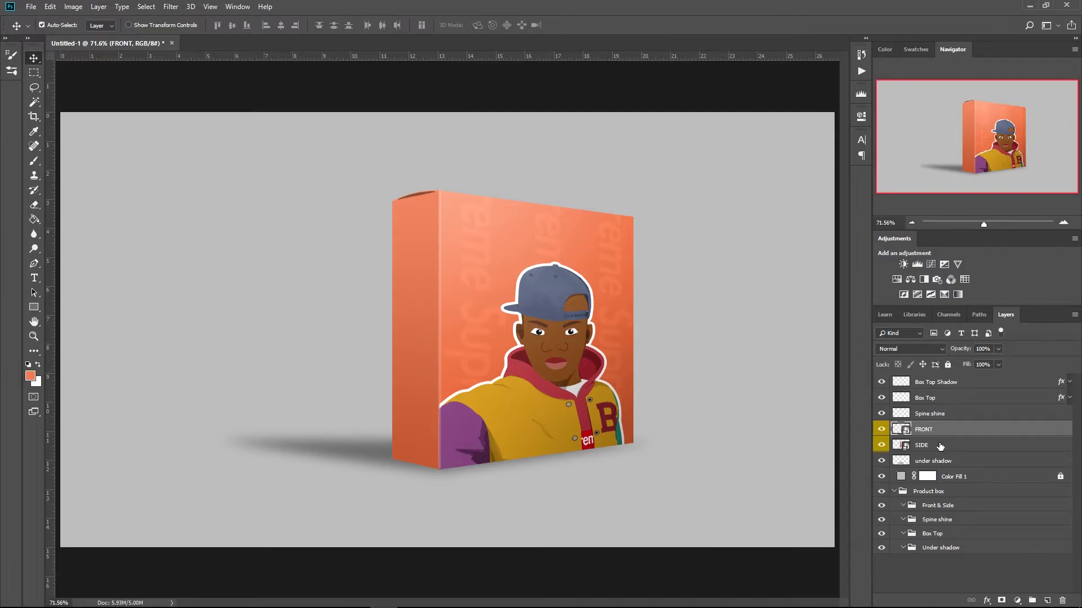
pyautogui.keyDown('shift'); pyautogui.click(939, 446); pyautogui.keyUp('shift')
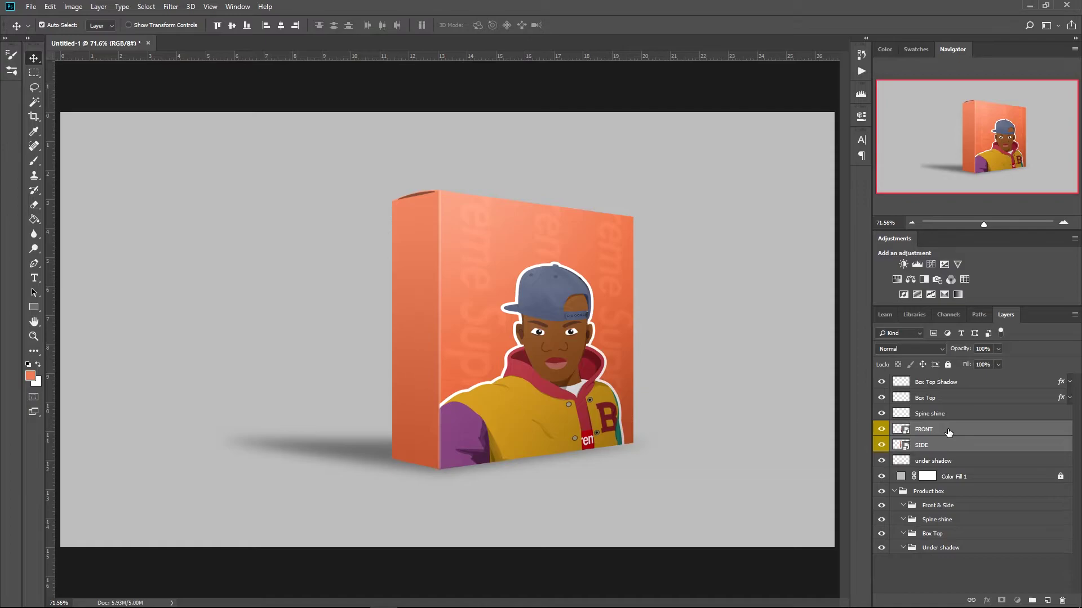
pyautogui.moveTo(948, 433); pyautogui.dragTo(949, 377)
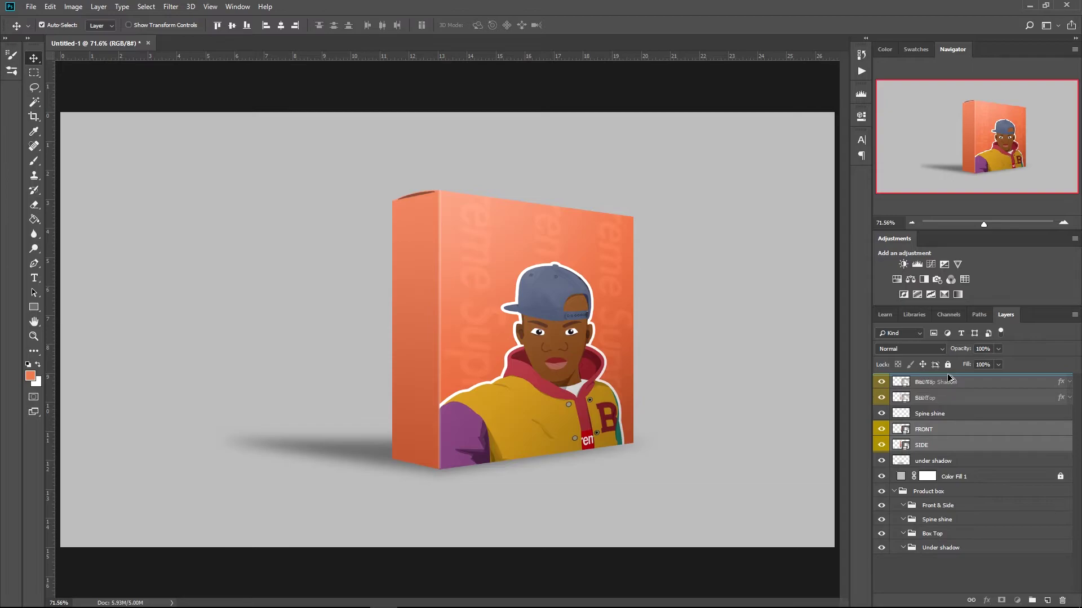
pyautogui.moveTo(948, 377); pyautogui.dragTo(948, 378)
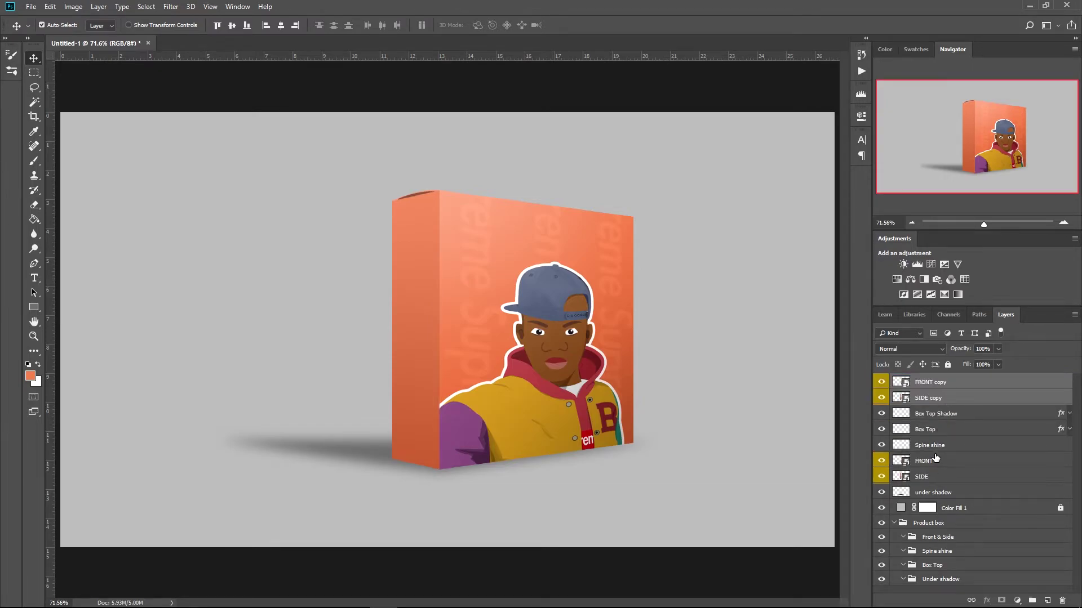
# Step: Move the original FRONT and SIDE layers into the Front & Side group and collapse that group
pyautogui.click(937, 462)
pyautogui.click(937, 477)
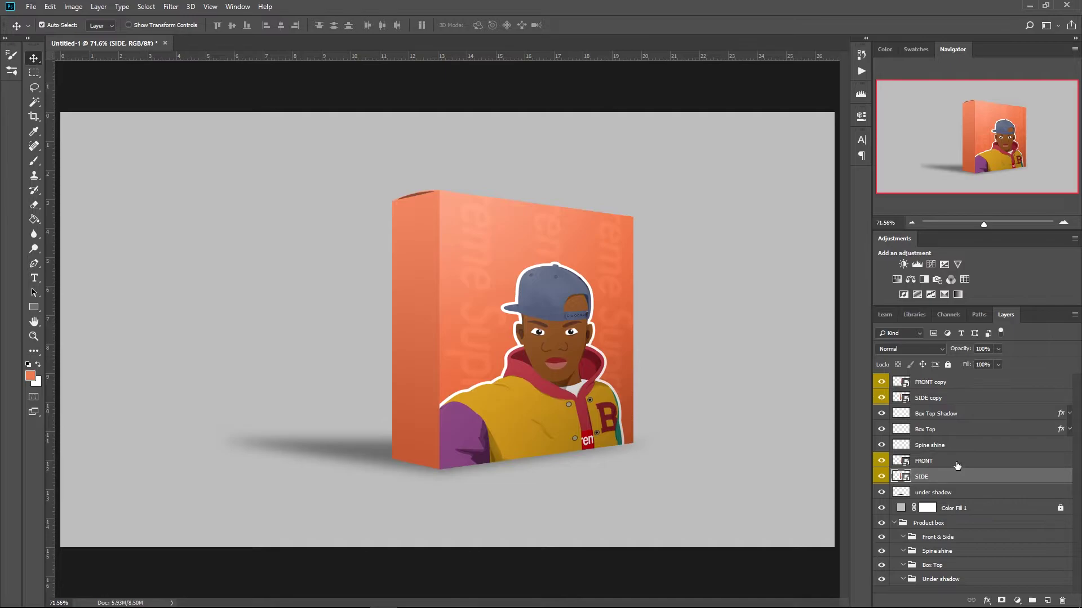
pyautogui.keyDown('shift'); pyautogui.click(957, 465); pyautogui.keyUp('shift')
pyautogui.moveTo(957, 465); pyautogui.dragTo(969, 537)
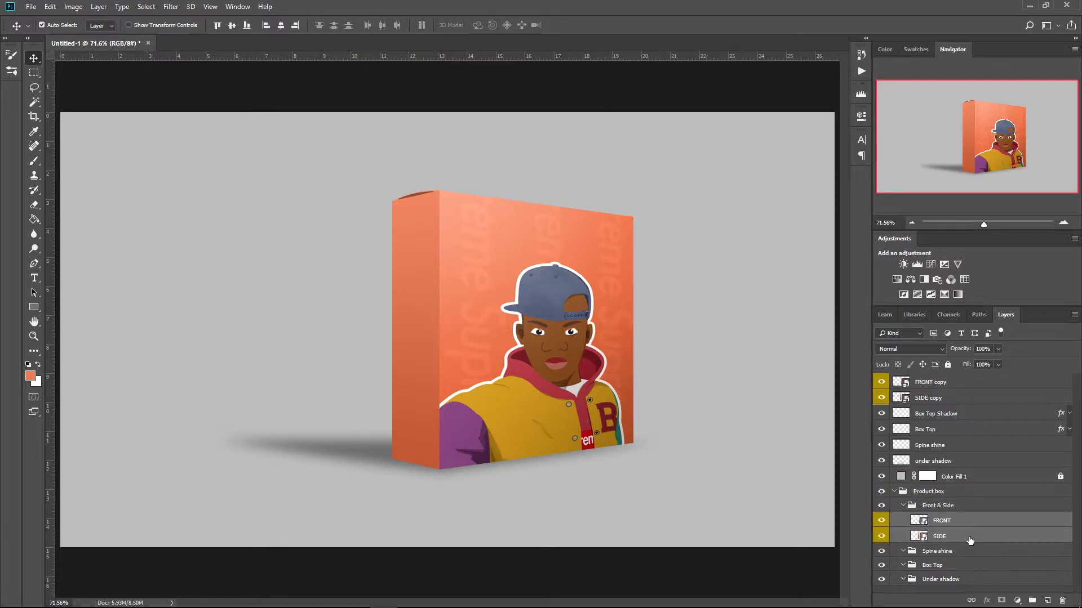
pyautogui.click(903, 506)
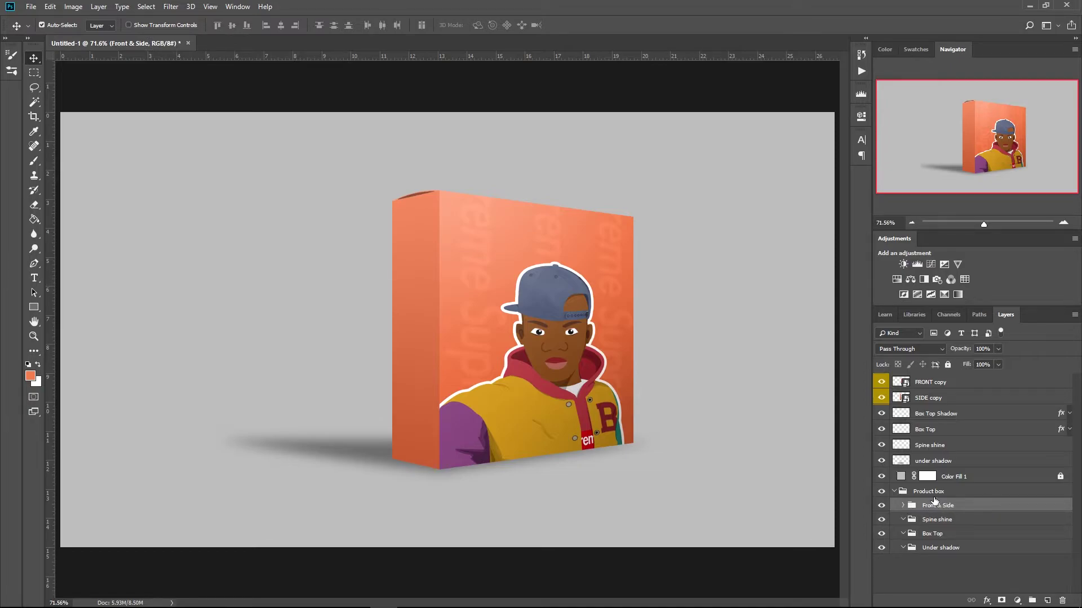
# Step: Move the Spine shine and under shadow layers into their same-named groups and collapse the nested groups
pyautogui.click(931, 523)
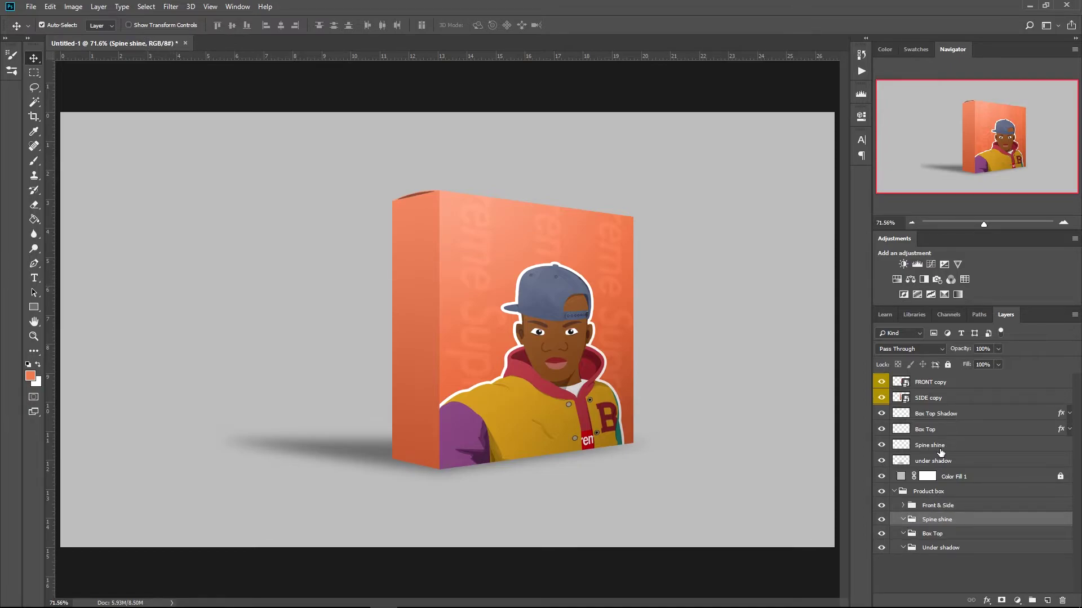
pyautogui.moveTo(942, 449); pyautogui.dragTo(965, 520)
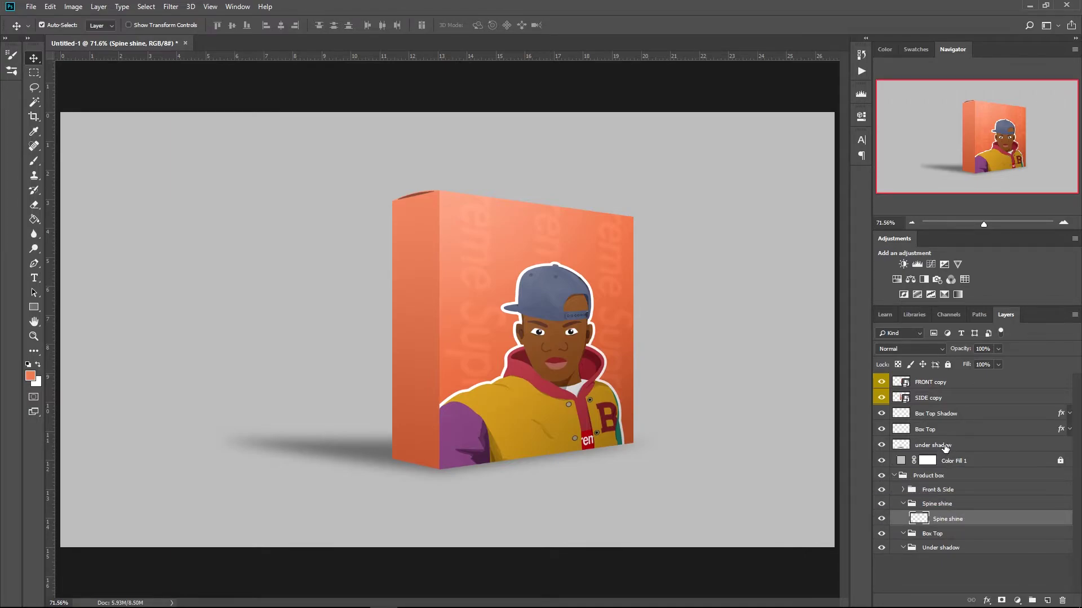
pyautogui.moveTo(949, 447); pyautogui.dragTo(982, 547)
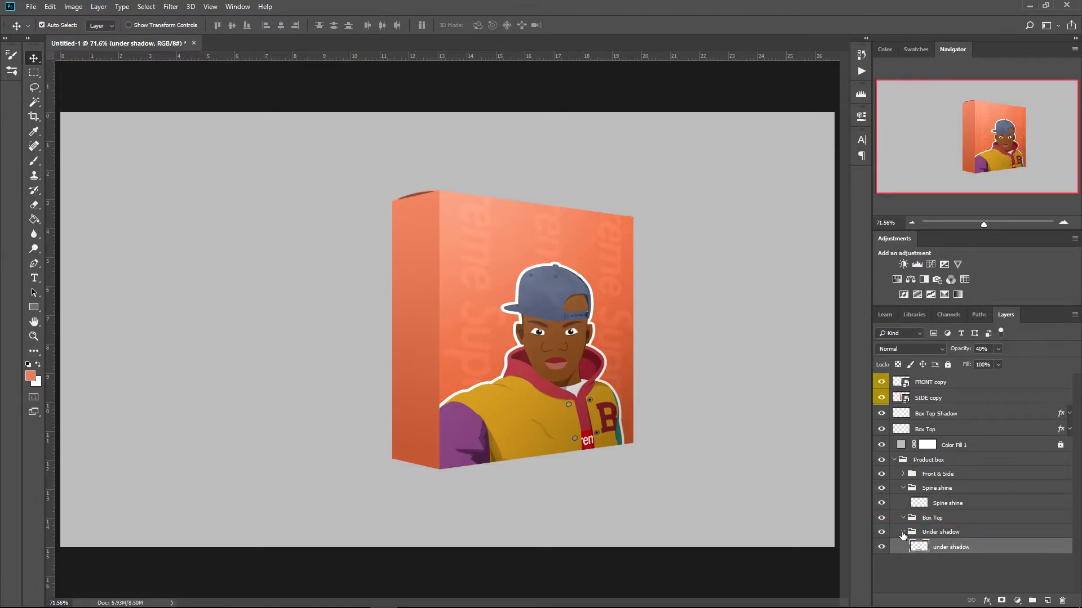
pyautogui.click(903, 532)
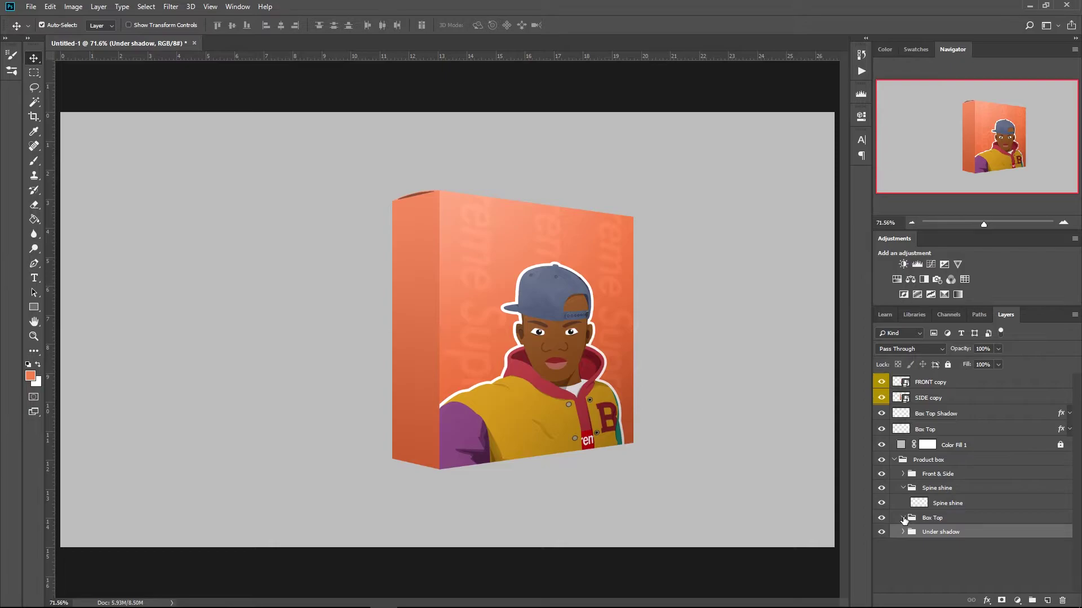
pyautogui.click(897, 460)
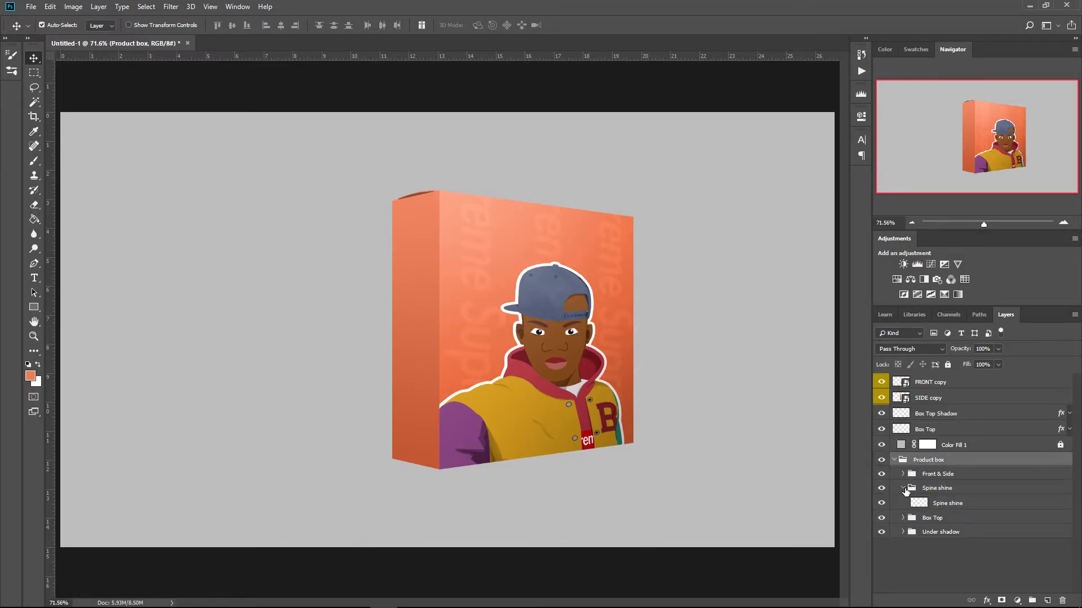
pyautogui.click(903, 490)
# Step: Move the Box Top Shadow and Box Top layers into the Box Top group, and place the collapsed Product box group above Color Fill 1
pyautogui.moveTo(934, 416); pyautogui.dragTo(947, 503)
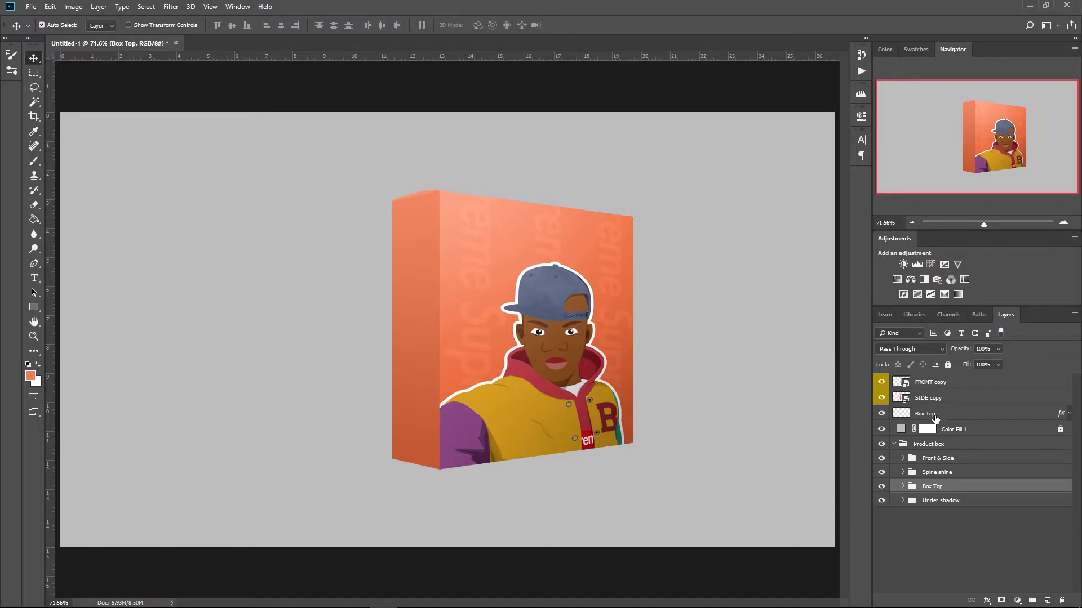
pyautogui.moveTo(935, 417); pyautogui.dragTo(935, 486)
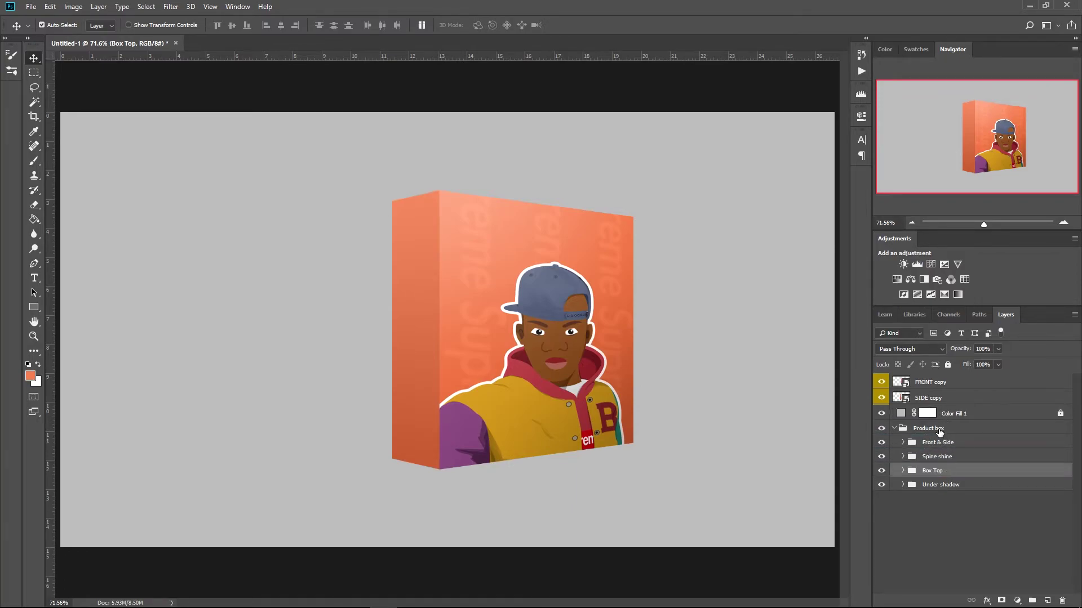
pyautogui.click(903, 472)
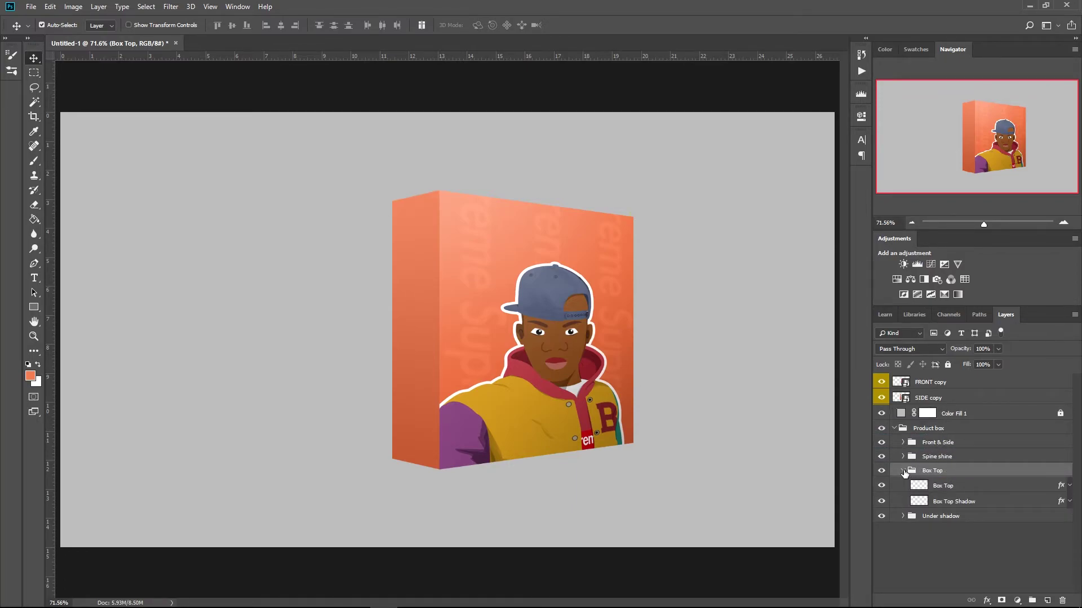
pyautogui.click(904, 471)
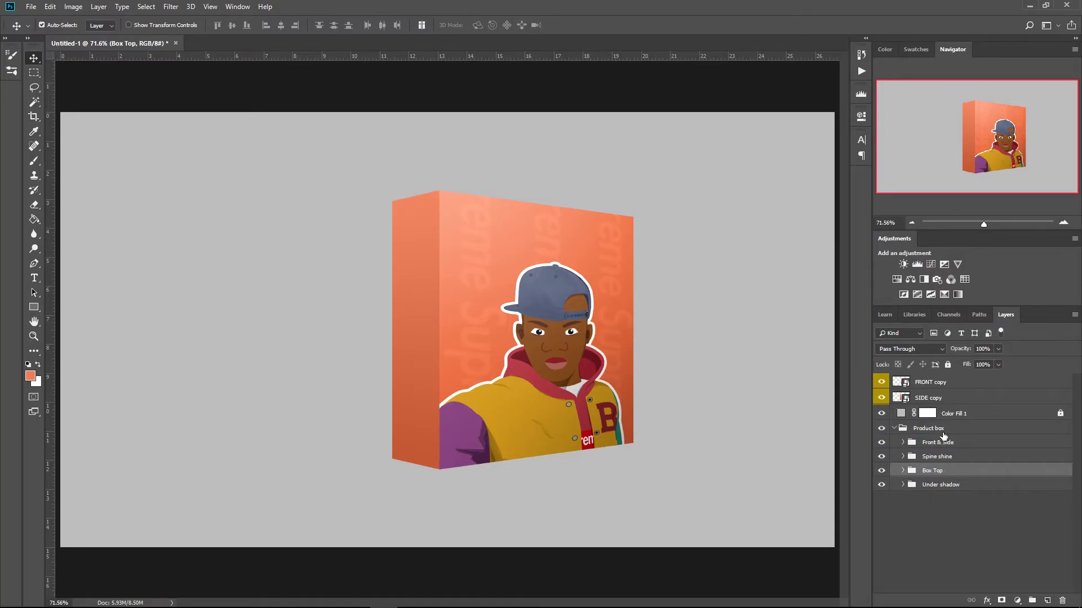
pyautogui.click(894, 431)
pyautogui.moveTo(926, 430); pyautogui.dragTo(927, 408)
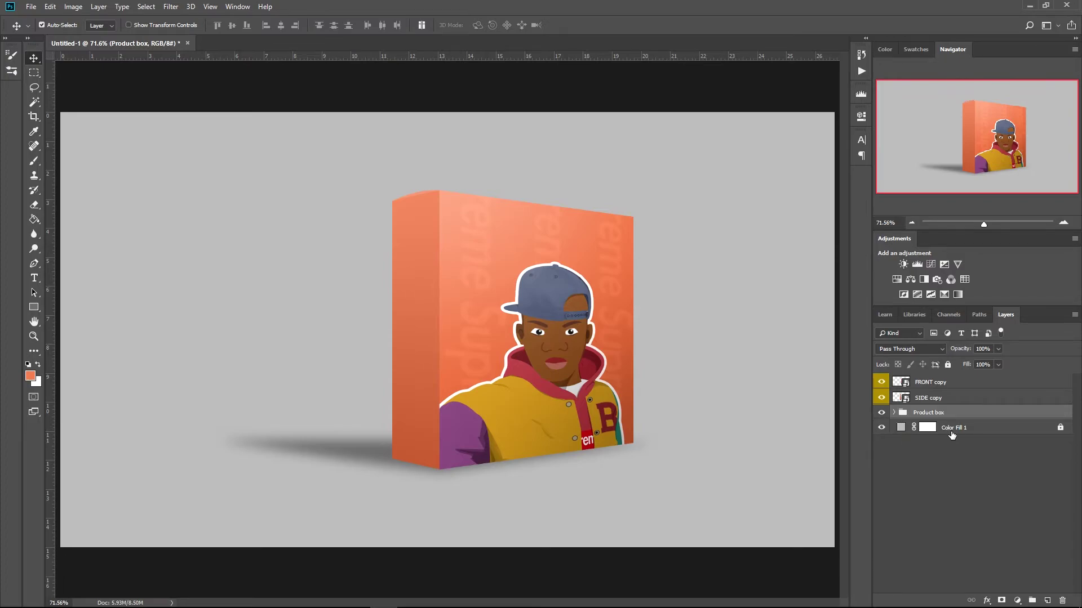
# Step: Rename the FRONT copy and SIDE copy layers as "FRONT" and "SIDE"
pyautogui.doubleClick(940, 383)
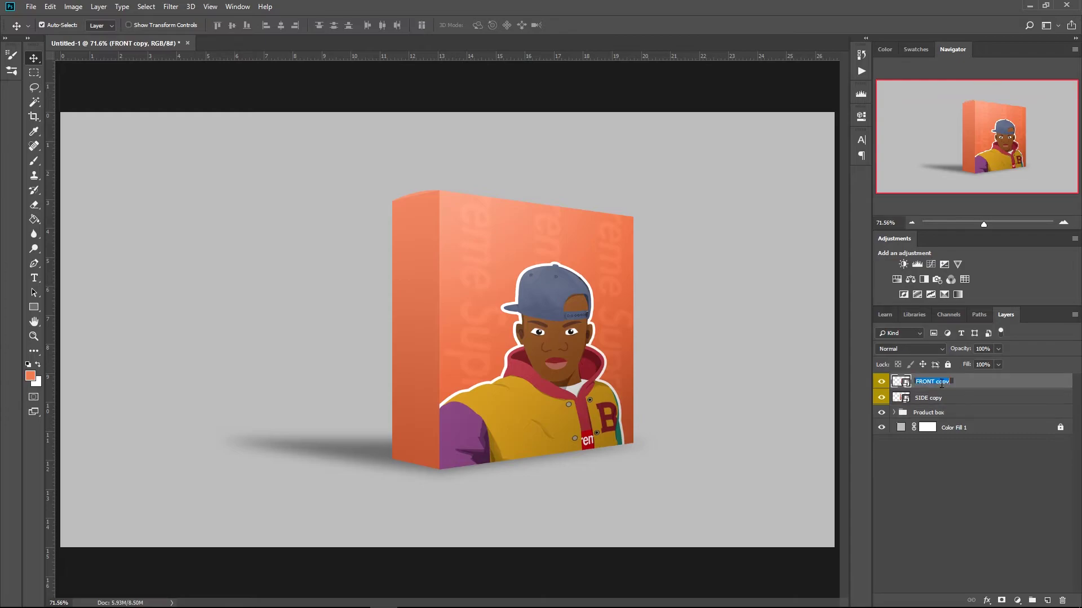
pyautogui.moveTo(954, 382); pyautogui.dragTo(941, 383)
pyautogui.doubleClick(936, 400)
pyautogui.moveTo(947, 398); pyautogui.dragTo(942, 399)
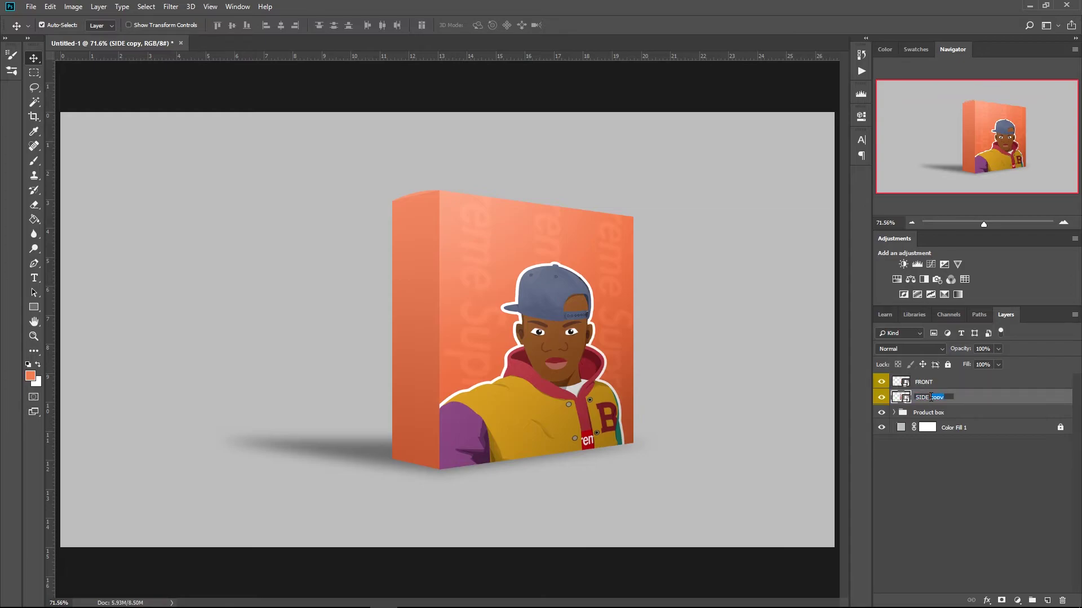
pyautogui.press('BackSpace')
pyautogui.click(959, 461)
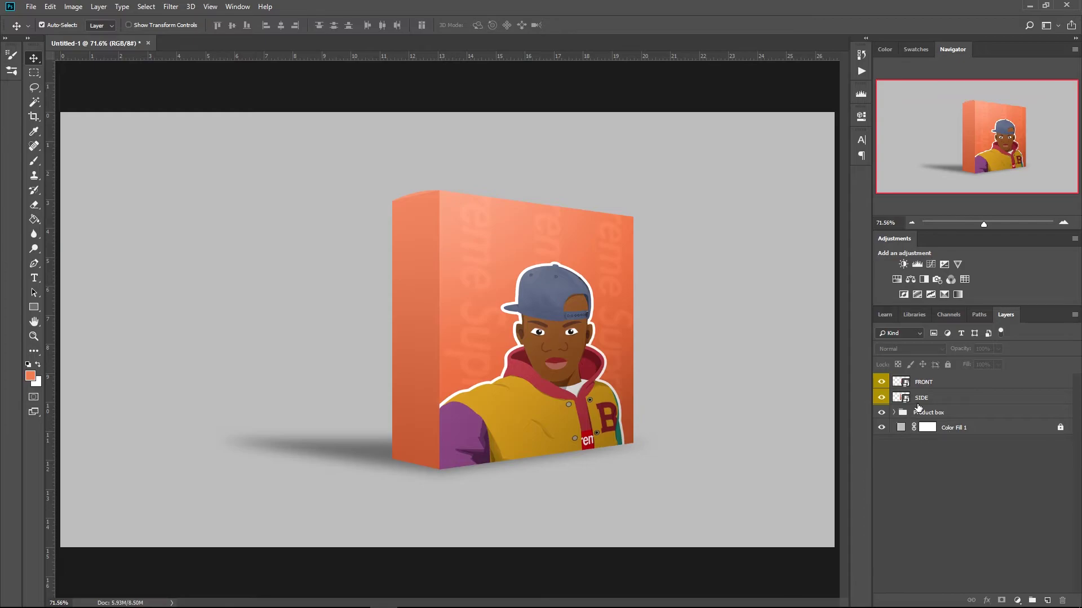
# Step: Lock the Product box group and reorder its contents with Box Top first and Spine shine directly above Front & Side
pyautogui.click(972, 418)
pyautogui.click(948, 364)
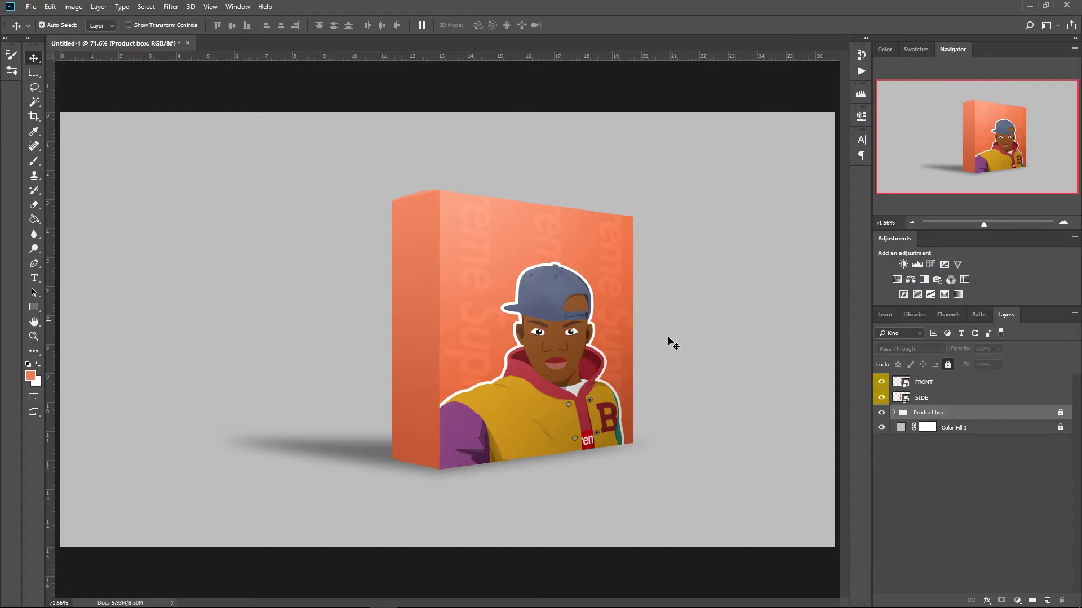
pyautogui.click(894, 413)
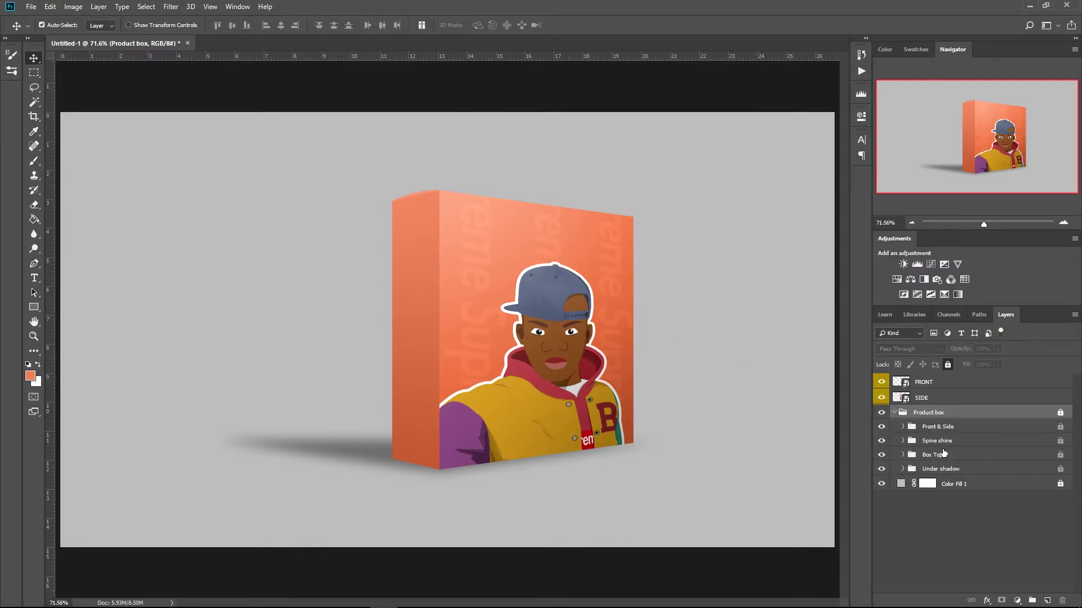
pyautogui.moveTo(946, 459); pyautogui.dragTo(950, 420)
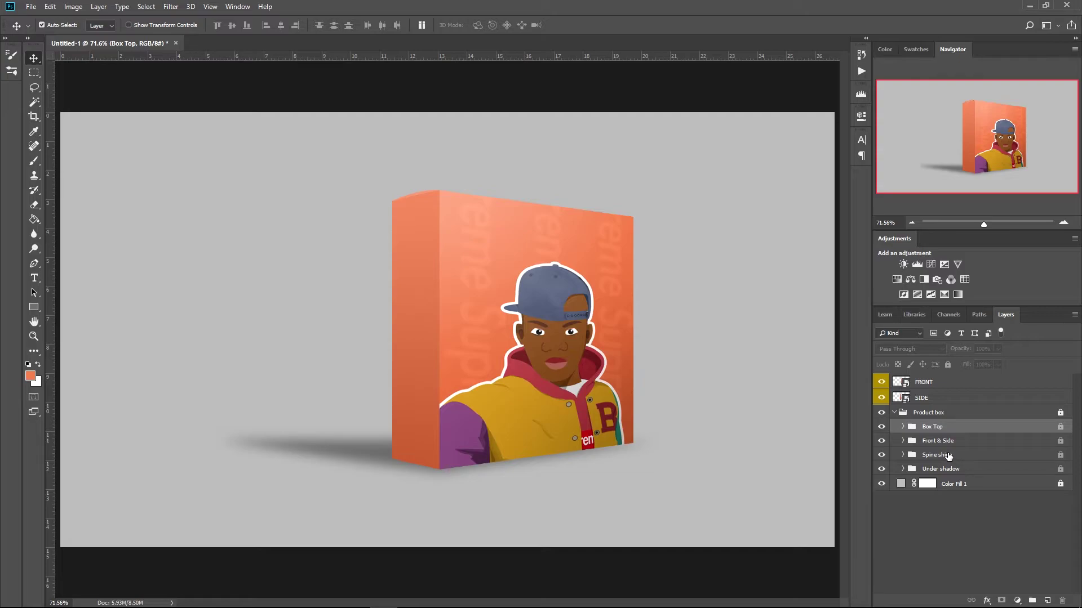
pyautogui.moveTo(951, 455); pyautogui.dragTo(954, 433)
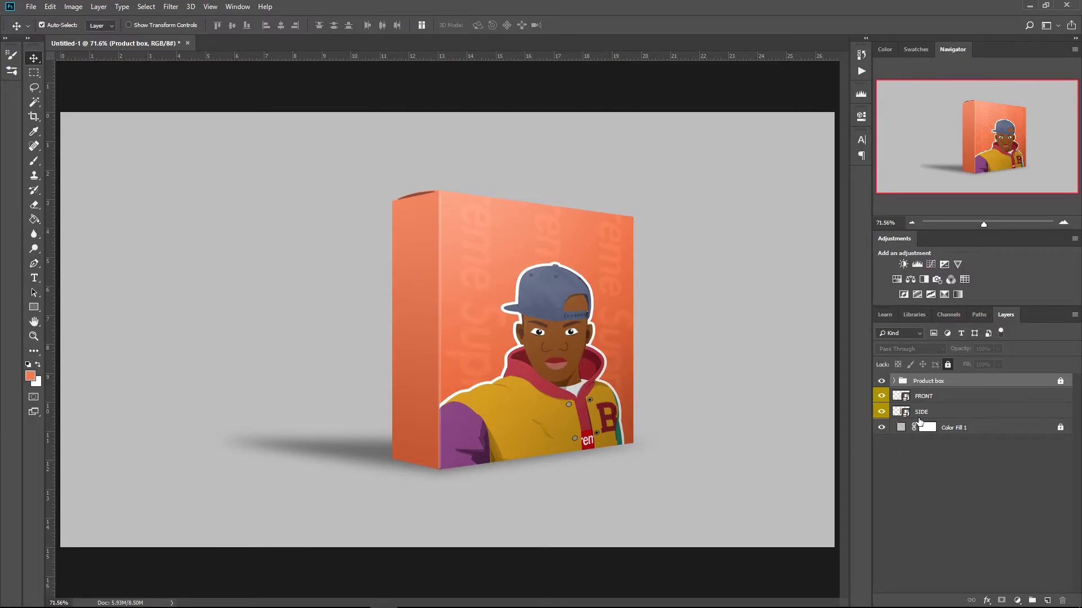
# Step: Open the contents of the SIDE smart object and add the text "TEMPLATE" in Arial Regular, 70 pt, on the strip
pyautogui.doubleClick(900, 412)
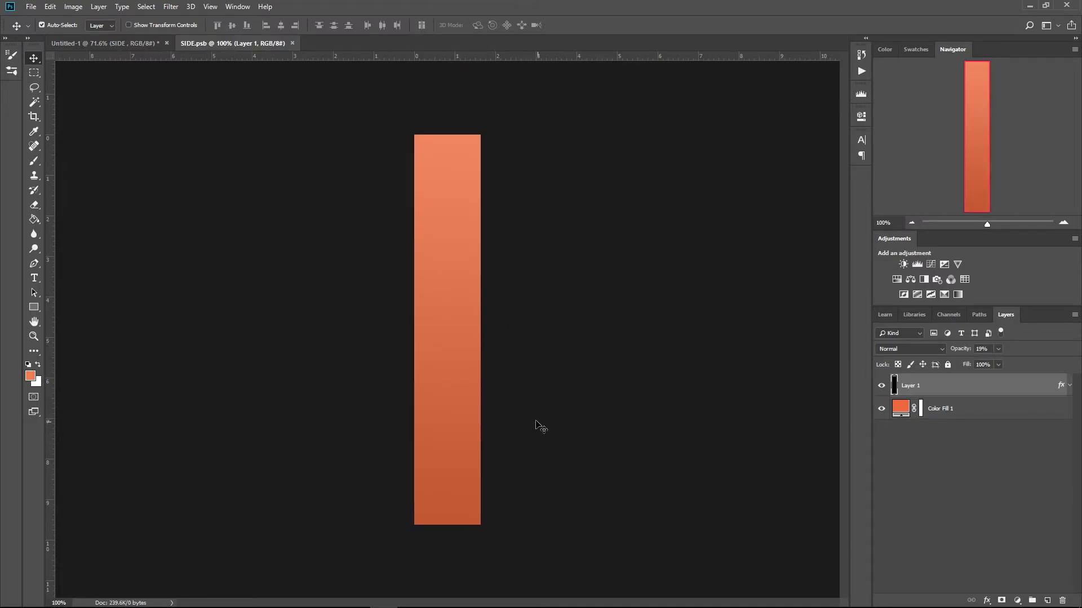
pyautogui.press('t')
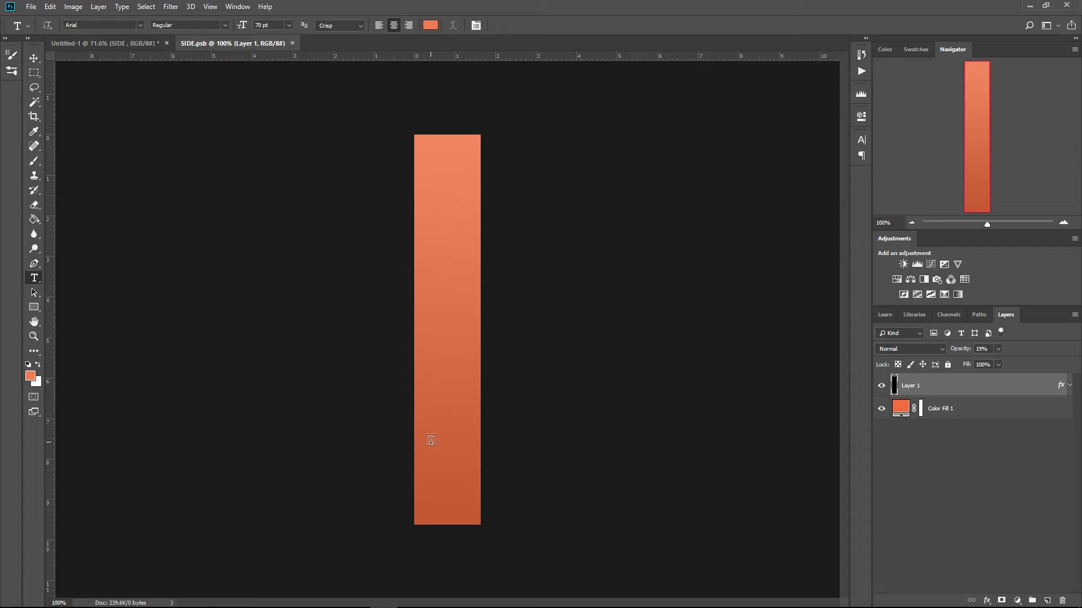
pyautogui.click(431, 440)
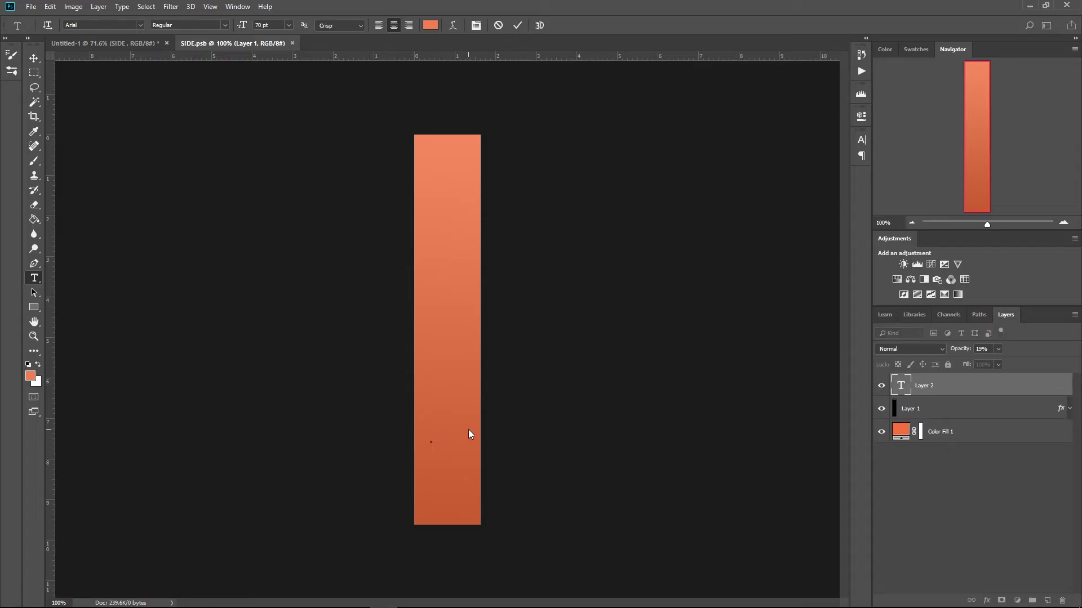
pyautogui.press('Escape')
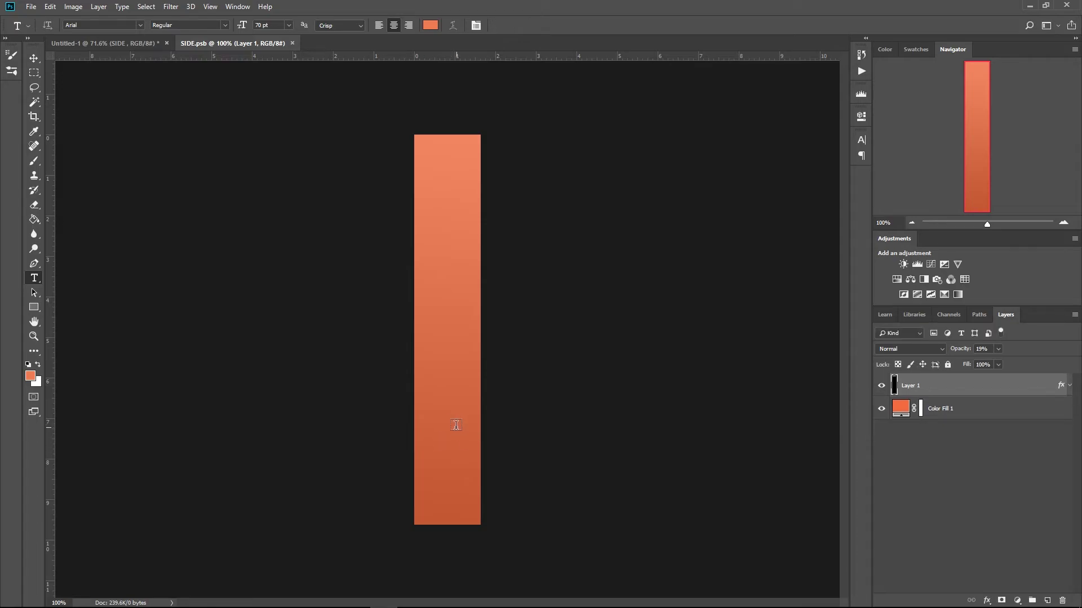
pyautogui.click(429, 444)
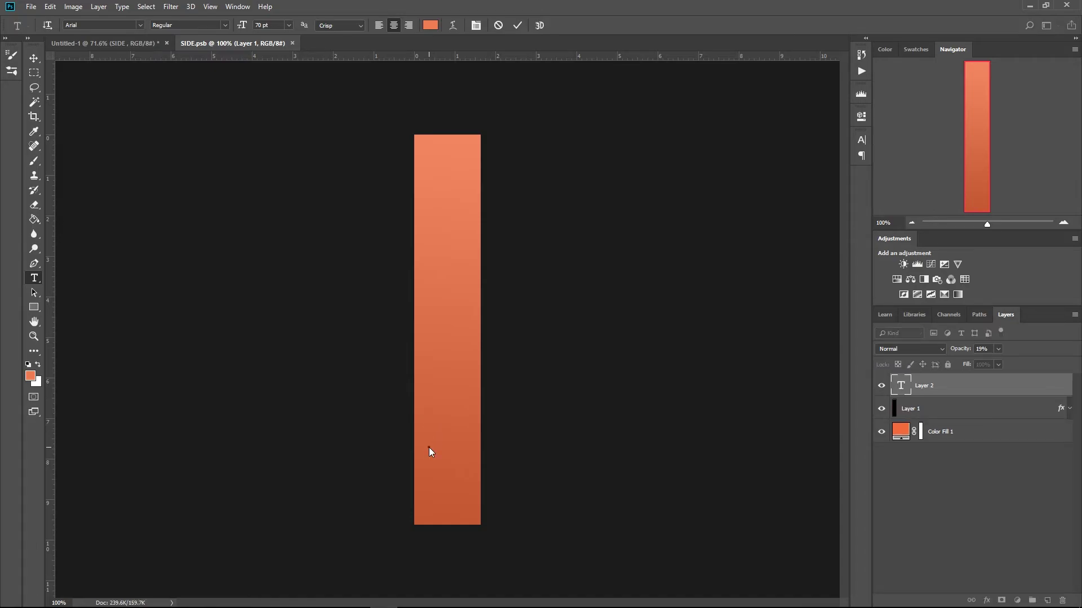
pyautogui.write('TEMPLA')
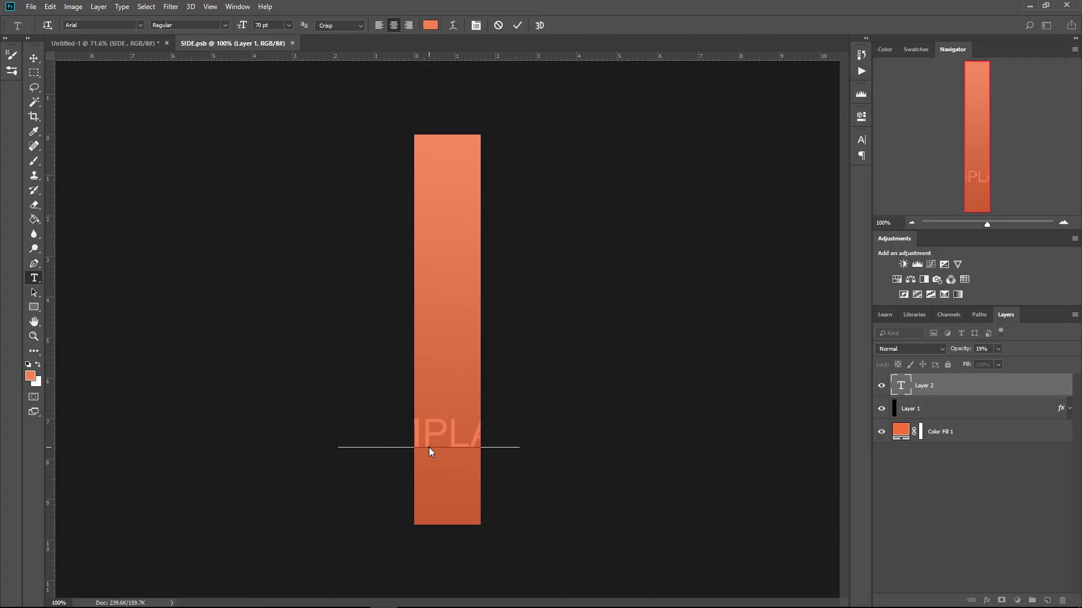
pyautogui.write('TE')
pyautogui.click(517, 25)
# Step: Rotate the TEMPLATE text 90° counter-clockwise and position it vertically along the middle of the orange strip
pyautogui.hotkey('ctrl', 't')
pyautogui.rightClick(445, 440)
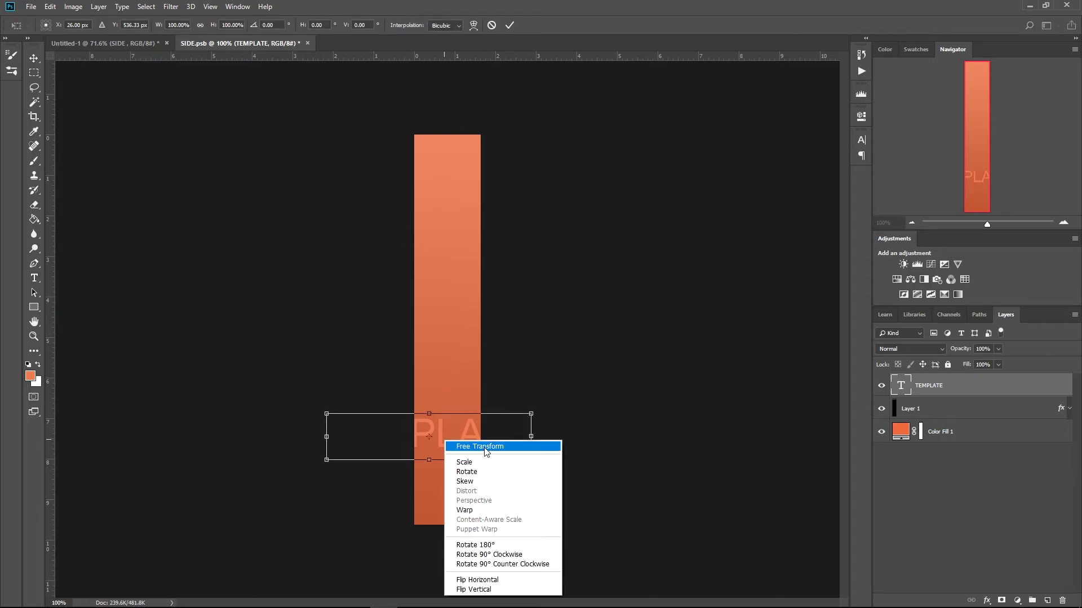
pyautogui.click(521, 564)
pyautogui.moveTo(437, 427); pyautogui.dragTo(457, 317)
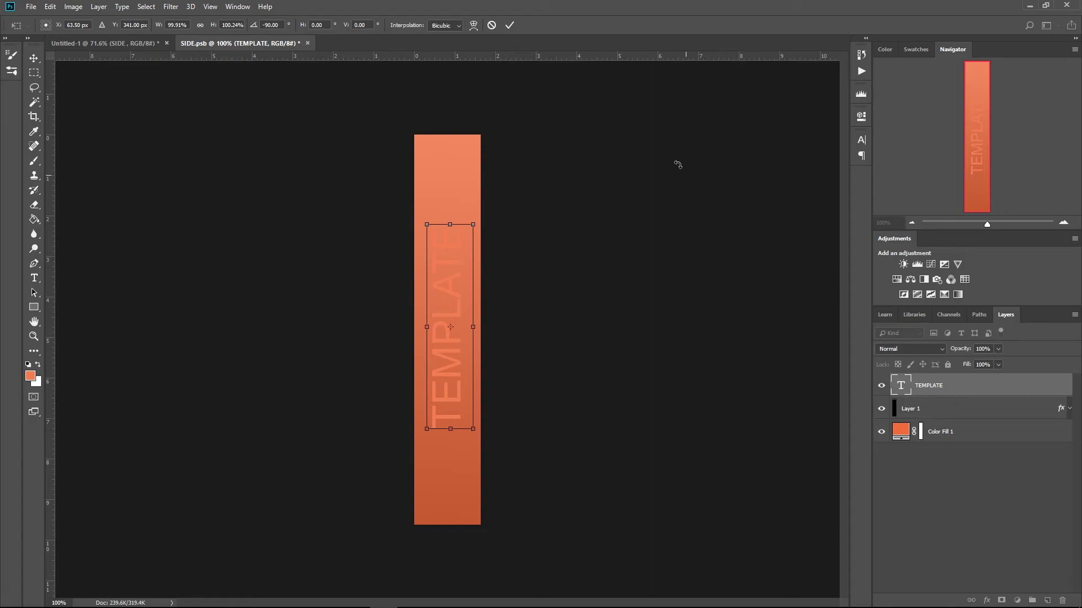
pyautogui.moveTo(456, 248)
pyautogui.mouseDown()
pyautogui.moveTo(454, 218)
pyautogui.moveTo(455, 229)
pyautogui.mouseUp()
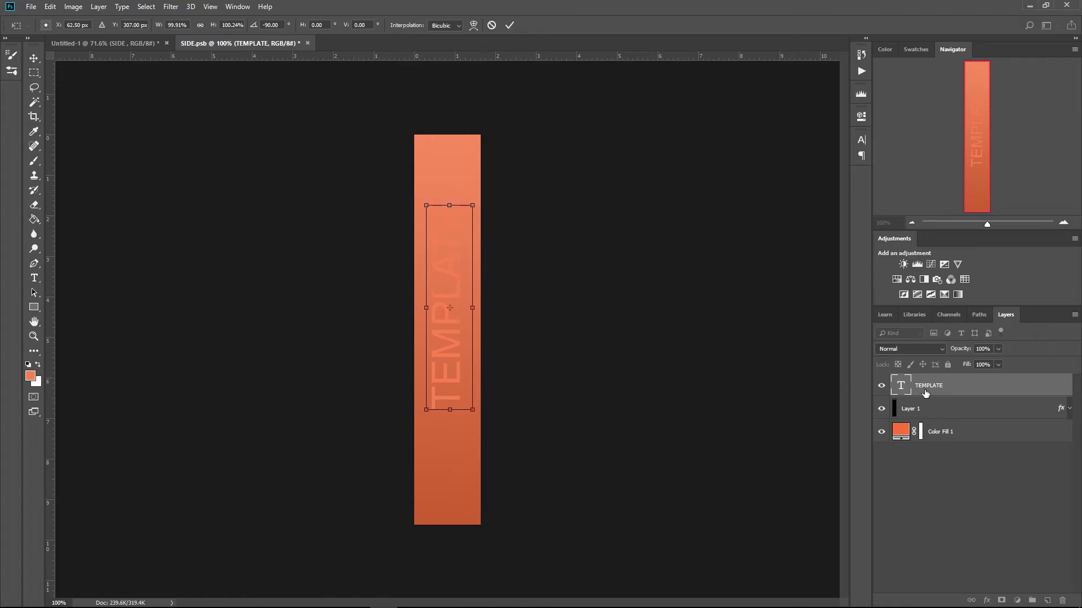
pyautogui.click(509, 26)
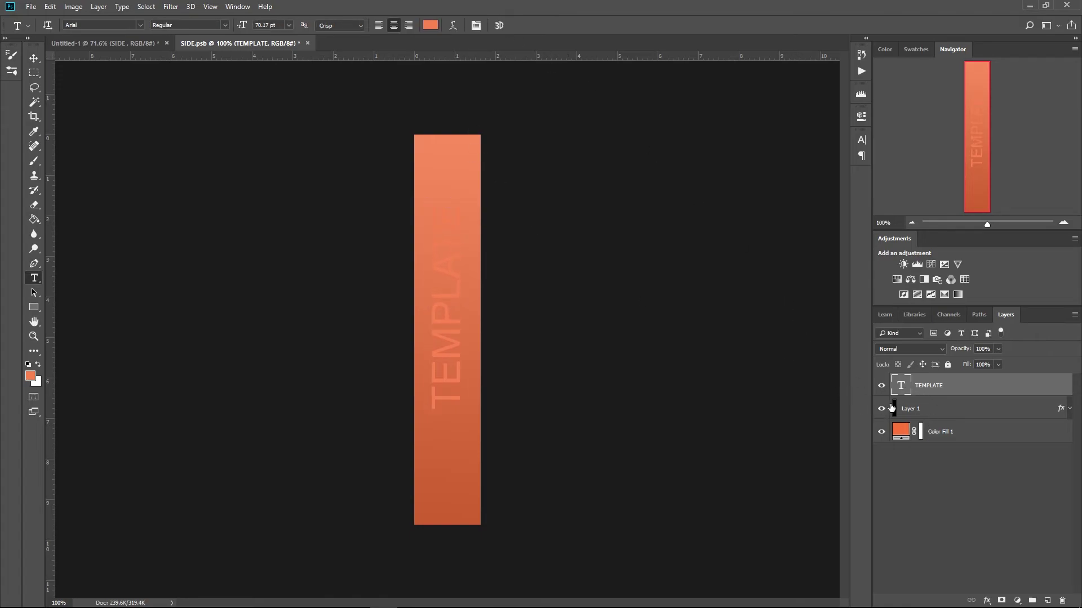
pyautogui.press('Return')
# Step: Change the colour of the TEMPLATE text to grey #707070
pyautogui.click(431, 24)
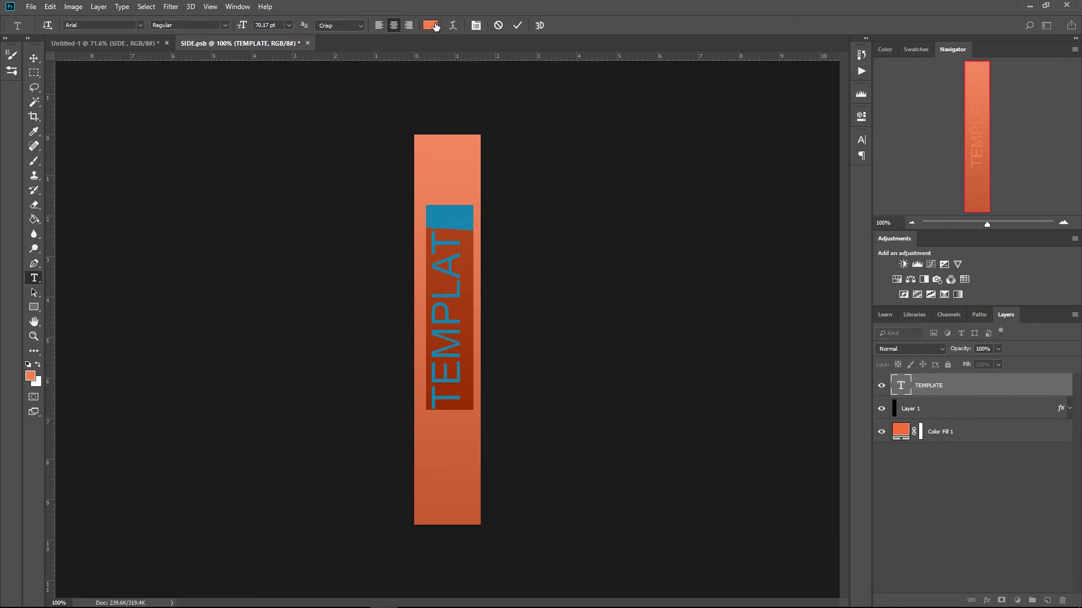
pyautogui.moveTo(711, 290)
pyautogui.mouseDown()
pyautogui.moveTo(690, 245)
pyautogui.moveTo(696, 294)
pyautogui.moveTo(662, 322)
pyautogui.mouseUp()
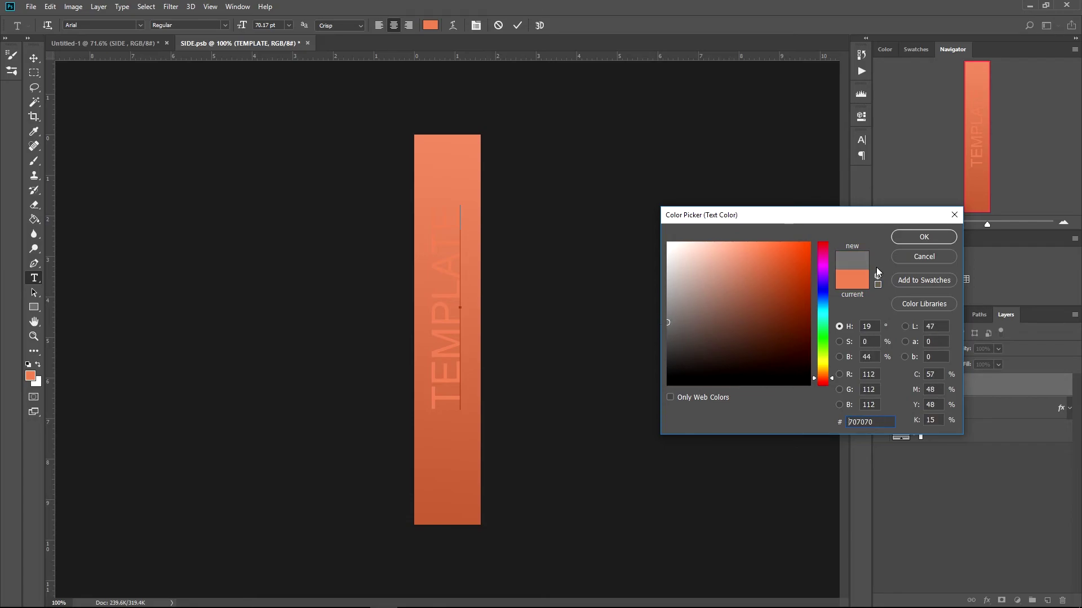
pyautogui.click(908, 237)
pyautogui.click(518, 26)
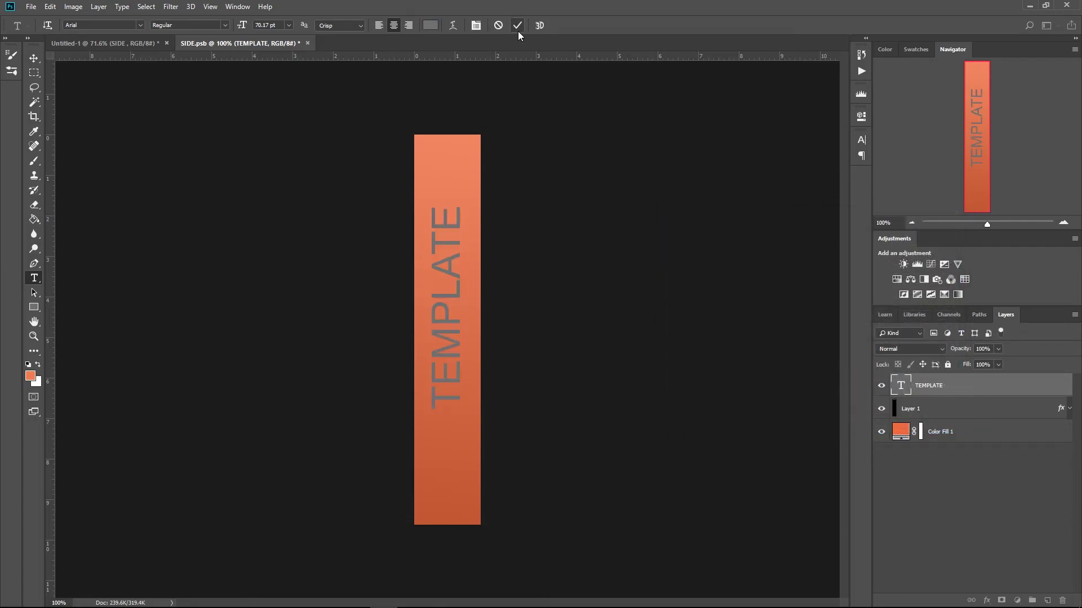
# Step: Move the TEMPLATE text layer below Layer 1 and close SIDE.psb, saving its changes
pyautogui.moveTo(951, 392); pyautogui.dragTo(956, 413)
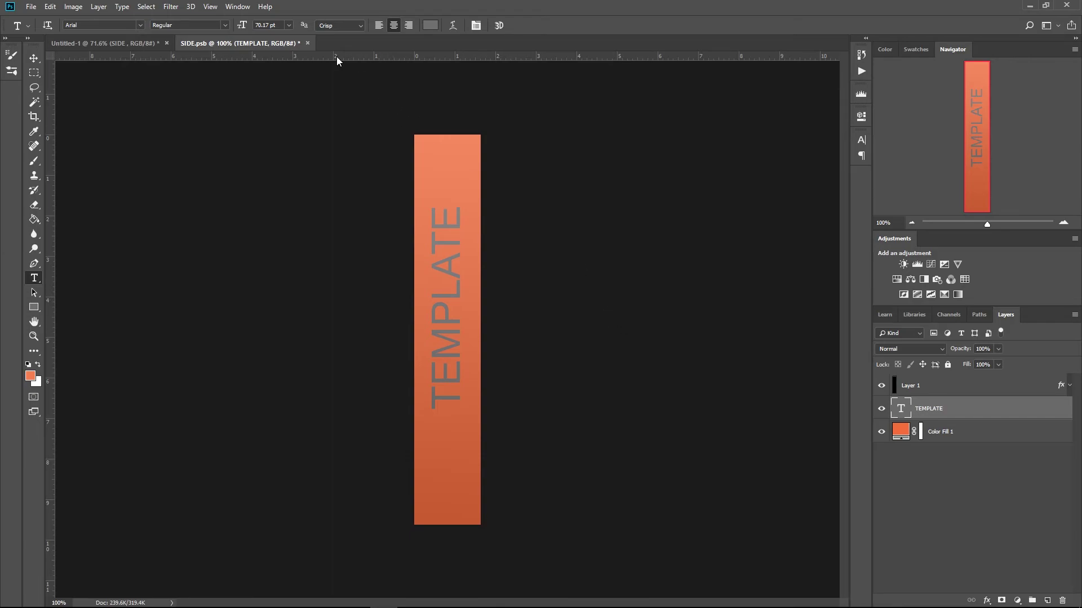
pyautogui.click(307, 44)
pyautogui.click(489, 229)
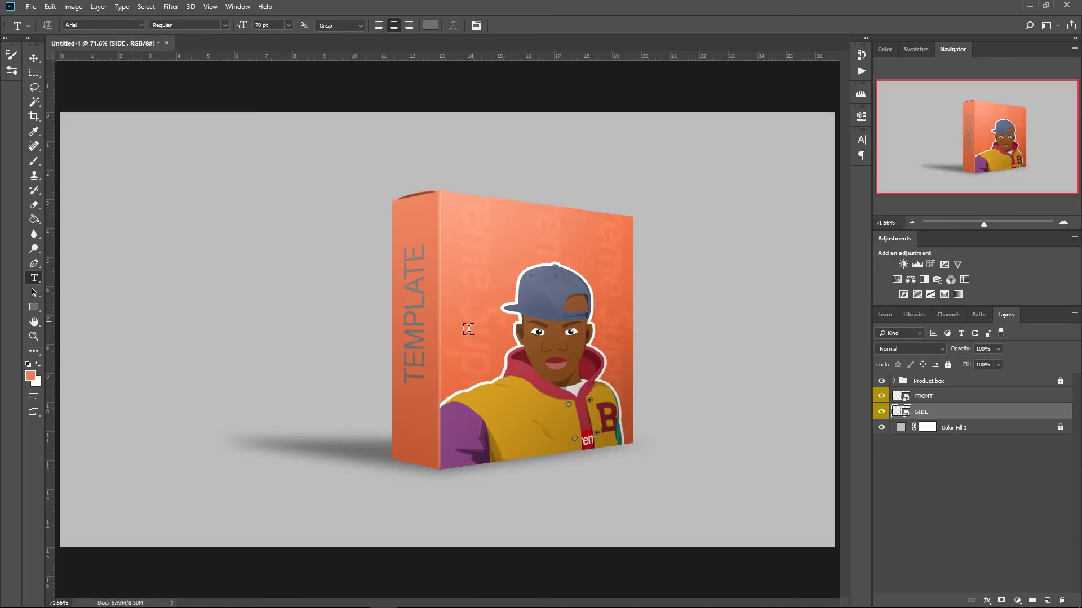
# Step: Open the contents of the FRONT smart object for editing
pyautogui.doubleClick(903, 396)
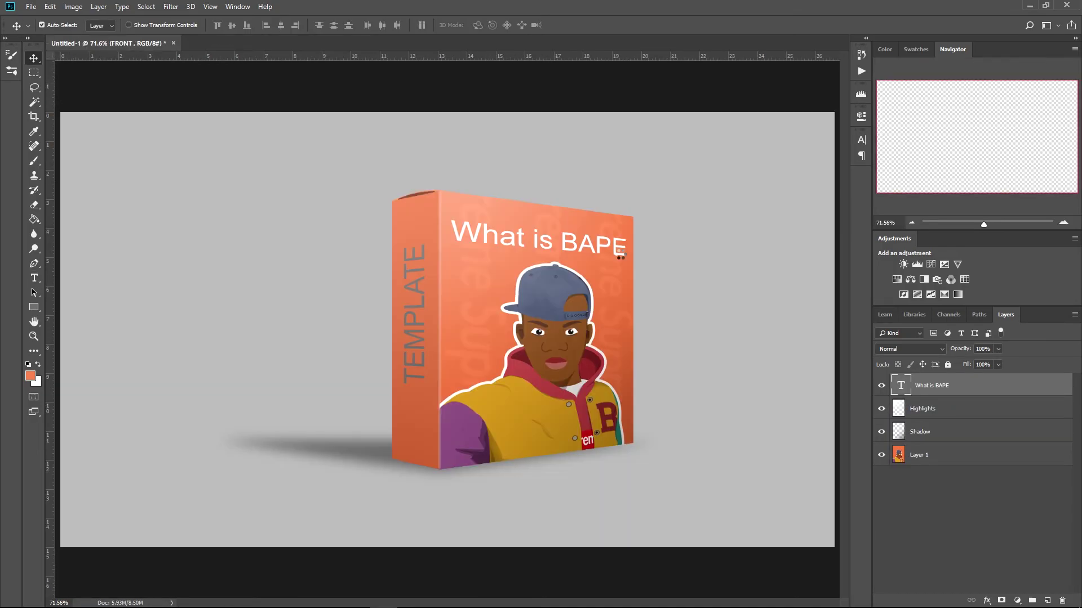